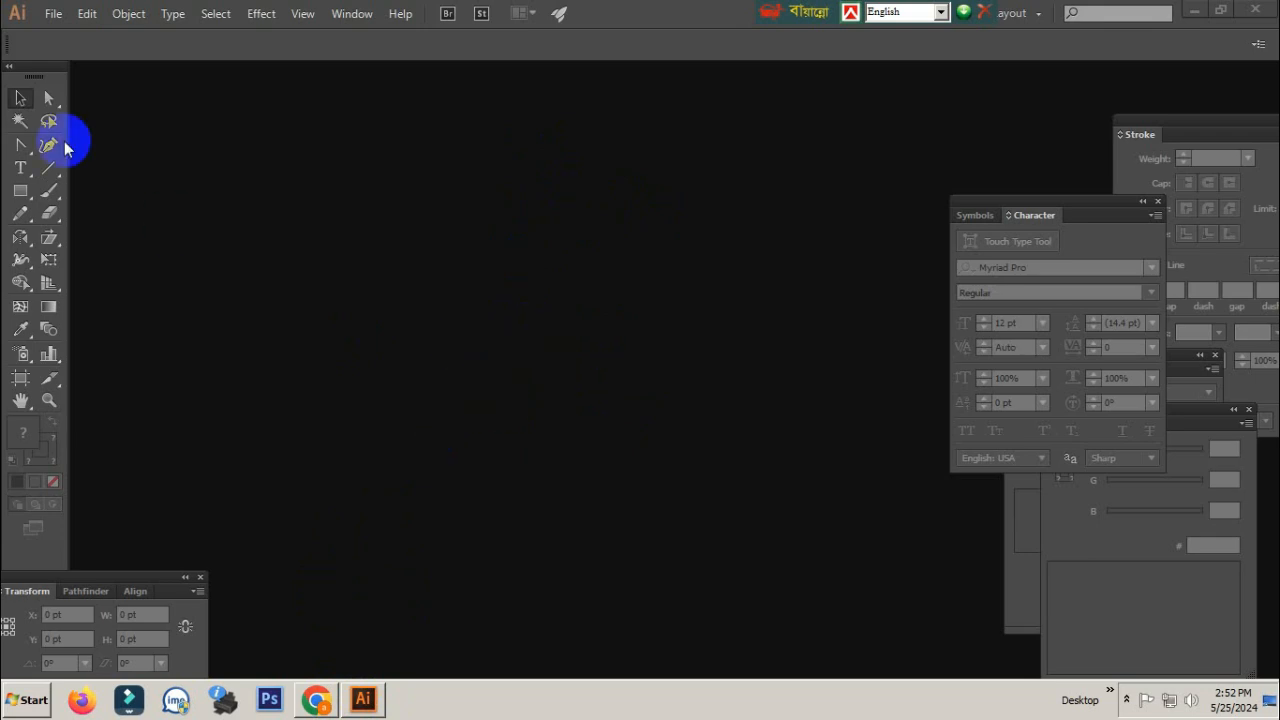
# Step: Create a new one-artboard A4 document in landscape orientation, with RGB color mode and High (300 ppi) raster effects
pyautogui.click(55, 13)
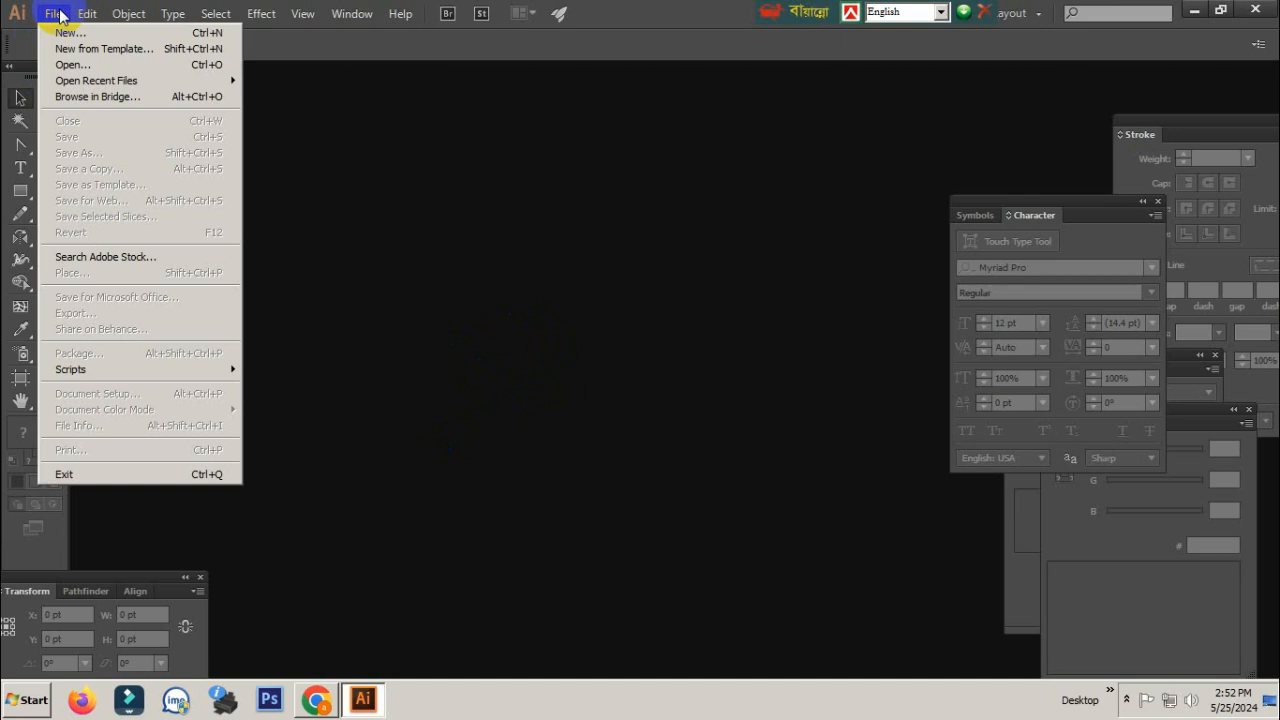
pyautogui.click(88, 34)
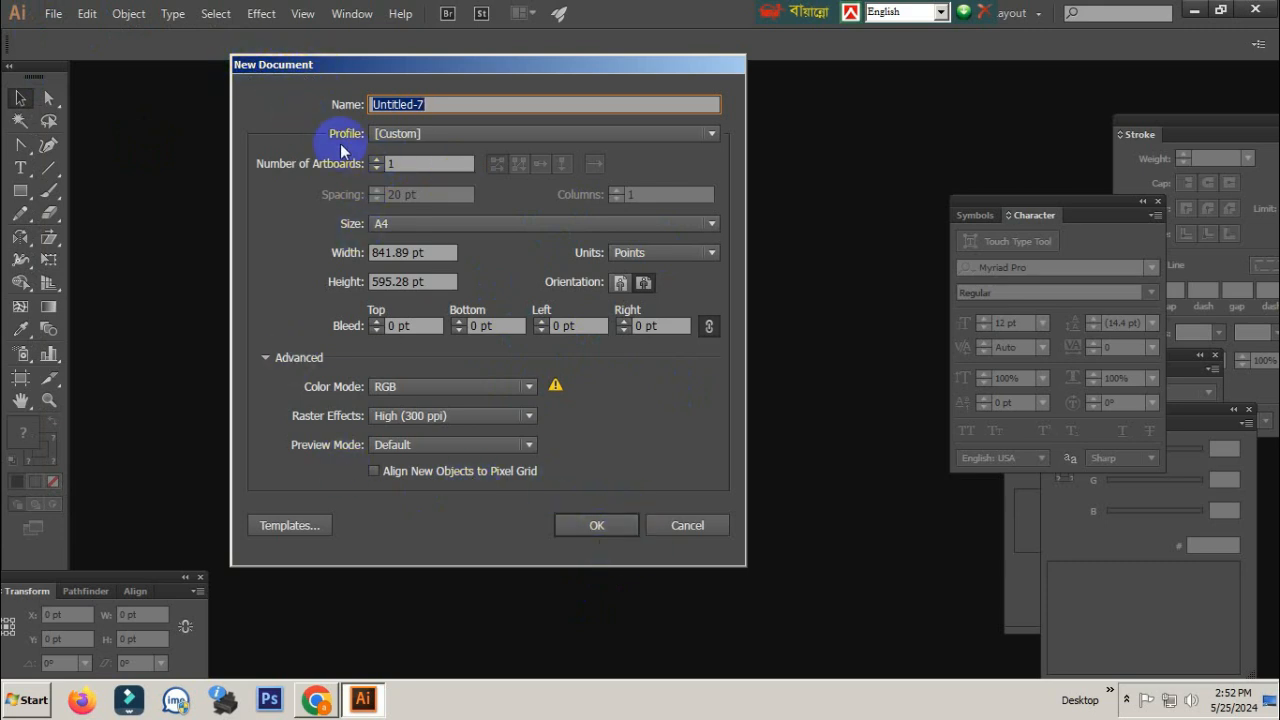
pyautogui.click(600, 525)
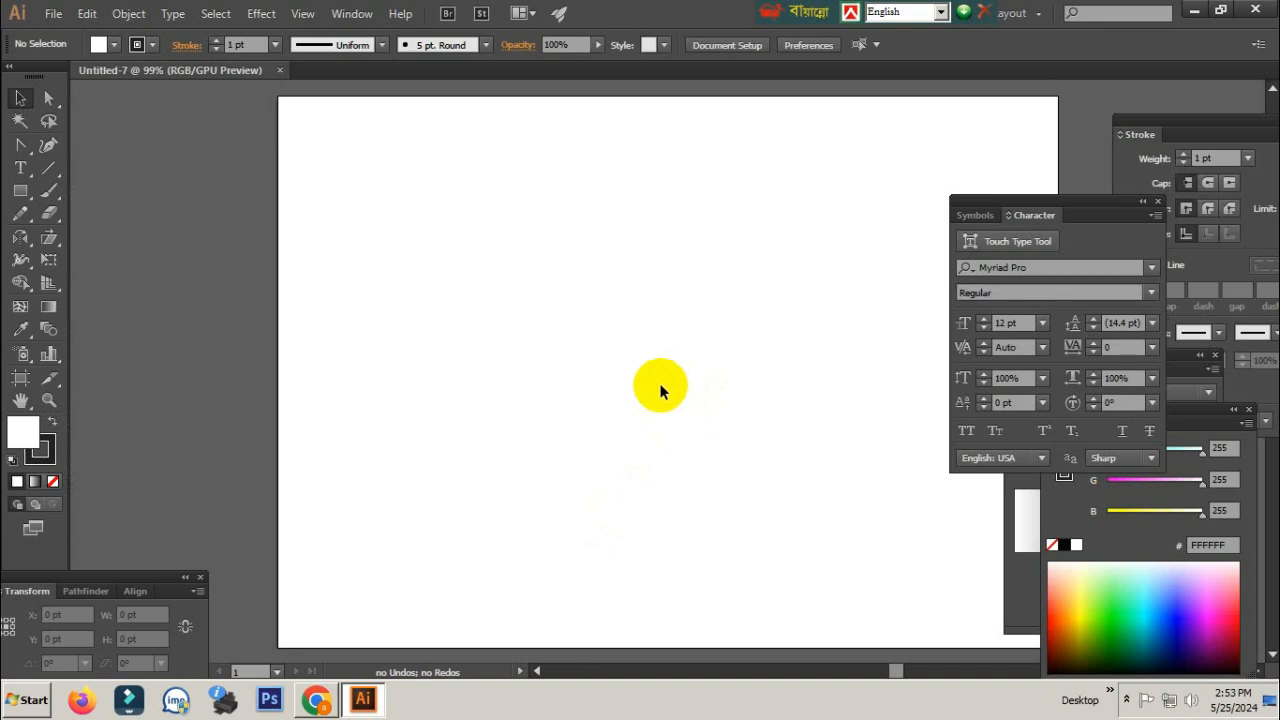
pyautogui.hotkey('ctrl', '-')
pyautogui.hotkey('ctrl', '-')
pyautogui.hotkey('ctrl', '-')
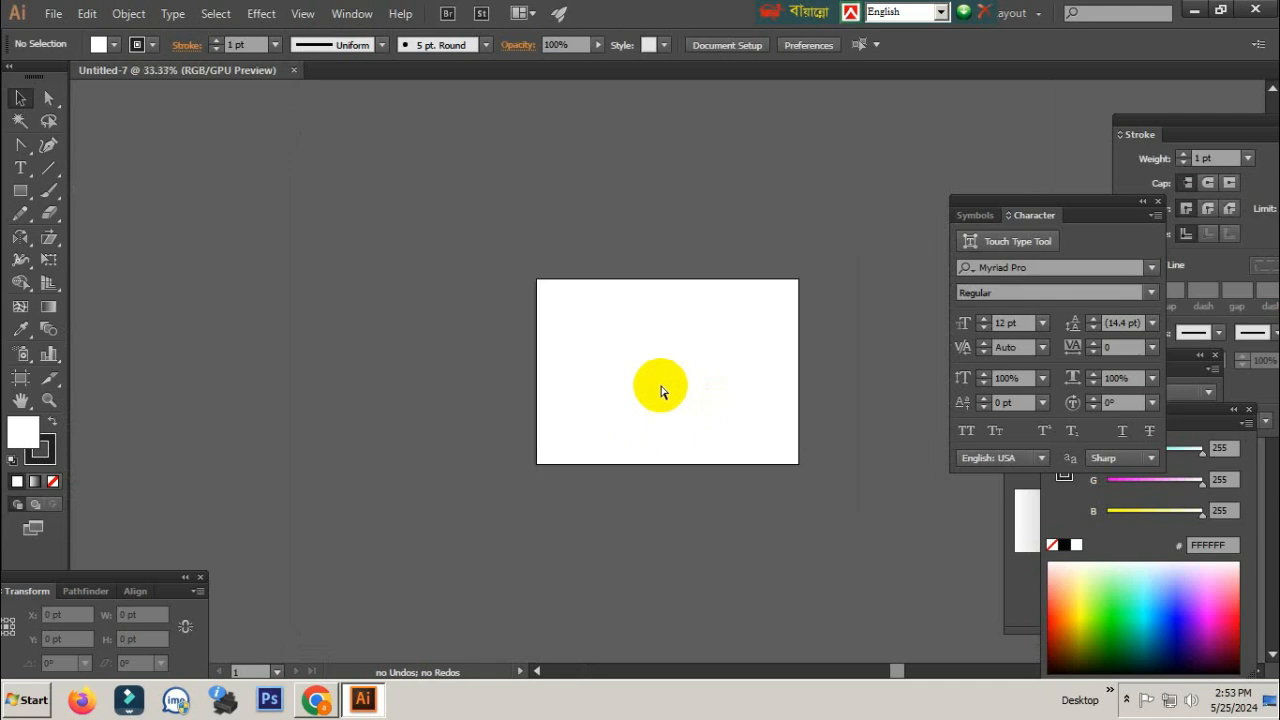
pyautogui.hotkey('ctrl', '+')
pyautogui.hotkey('ctrl', '+')
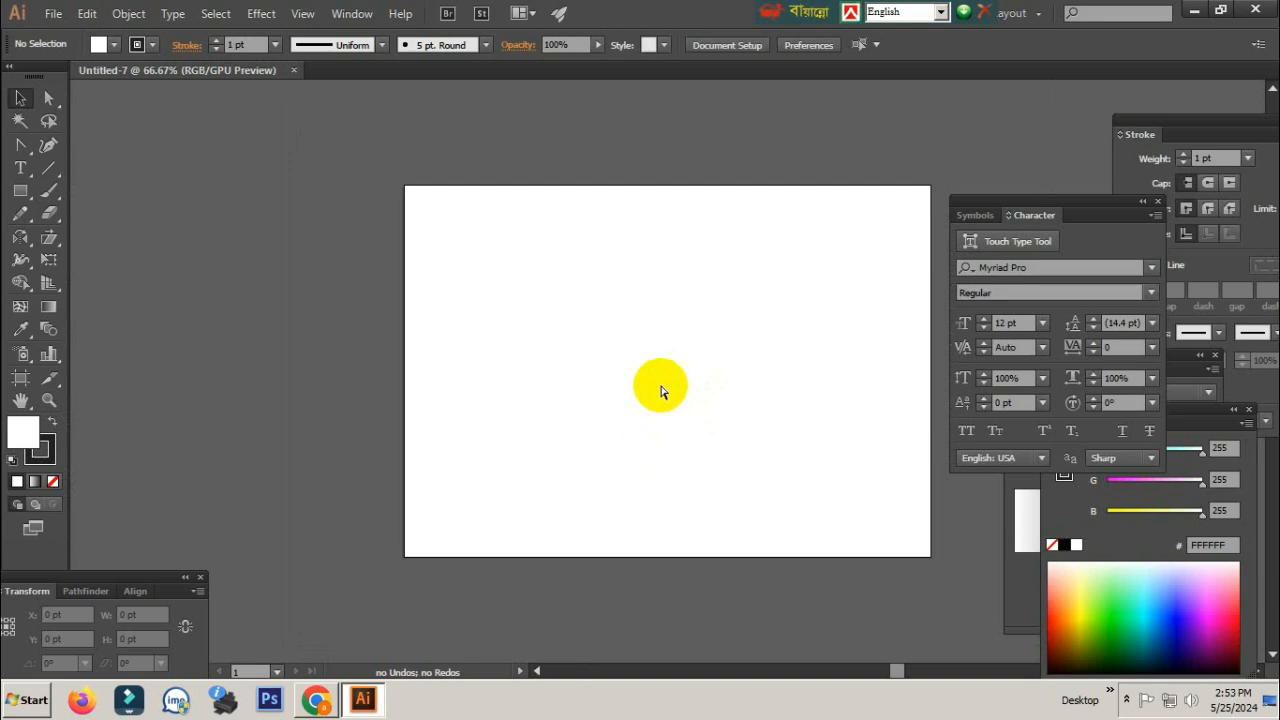
pyautogui.hotkey('ctrl', '-')
pyautogui.hotkey('ctrl', '-')
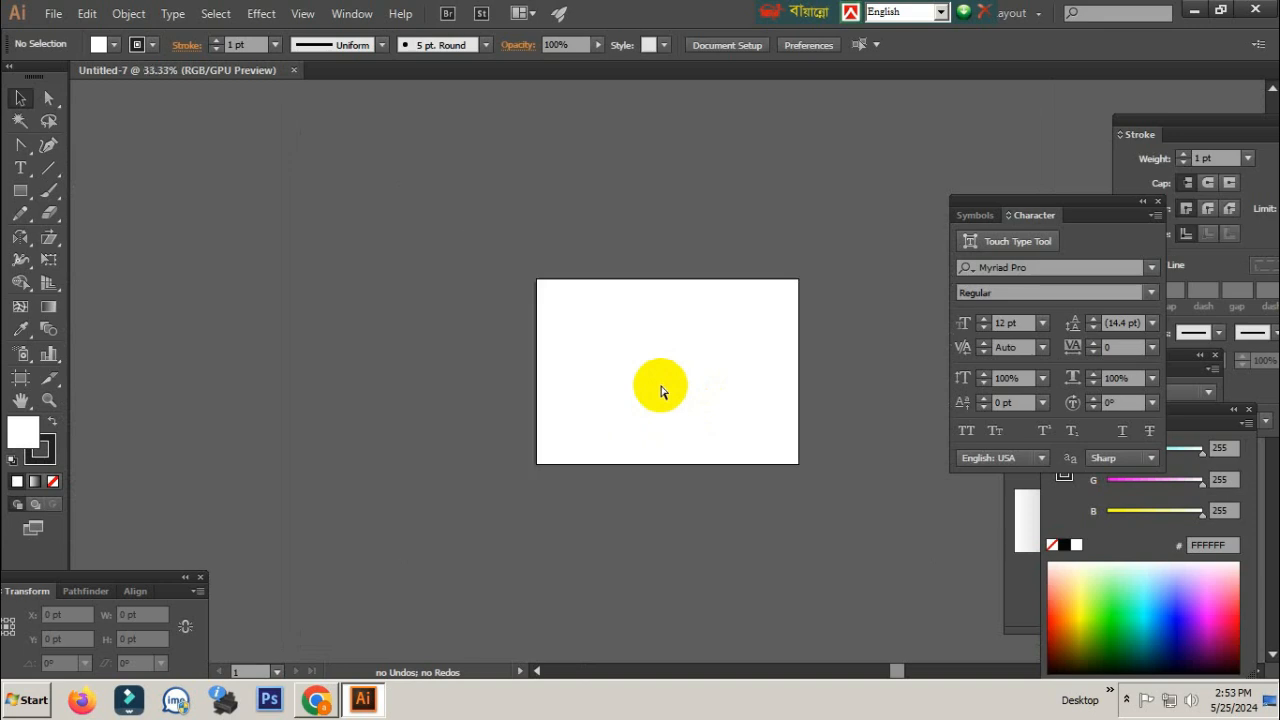
pyautogui.hotkey('ctrl', '+')
pyautogui.hotkey('ctrl', '+')
pyautogui.hotkey('ctrl', '-')
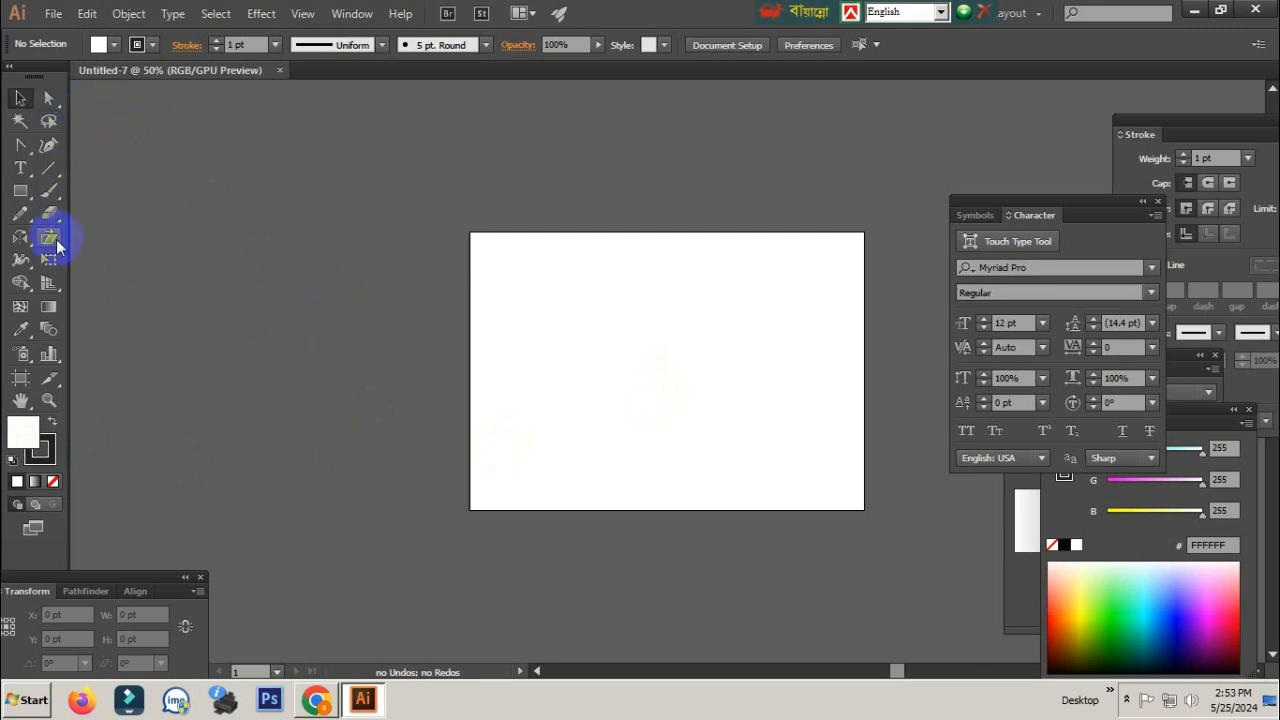
# Step: Choose the Scale Tool and look at the Shear and Reshape tools grouped with it
pyautogui.moveTo(57, 245); pyautogui.dragTo(115, 242)
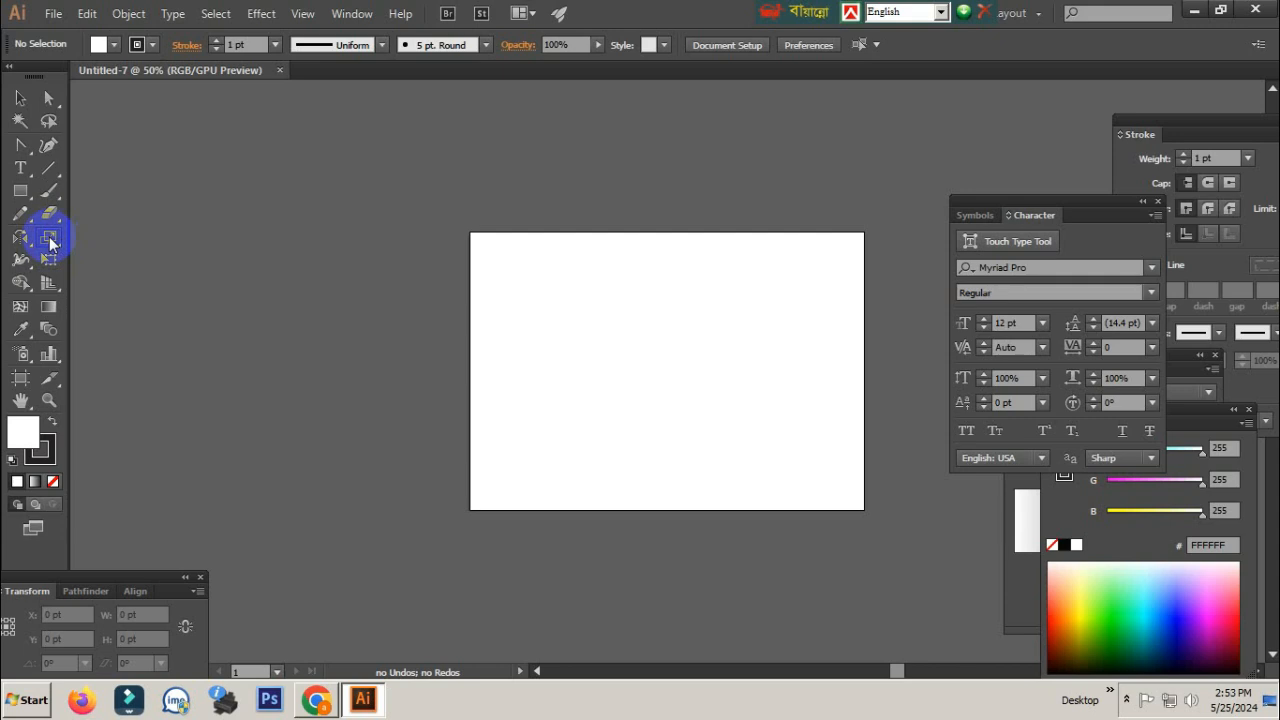
pyautogui.click(50, 241)
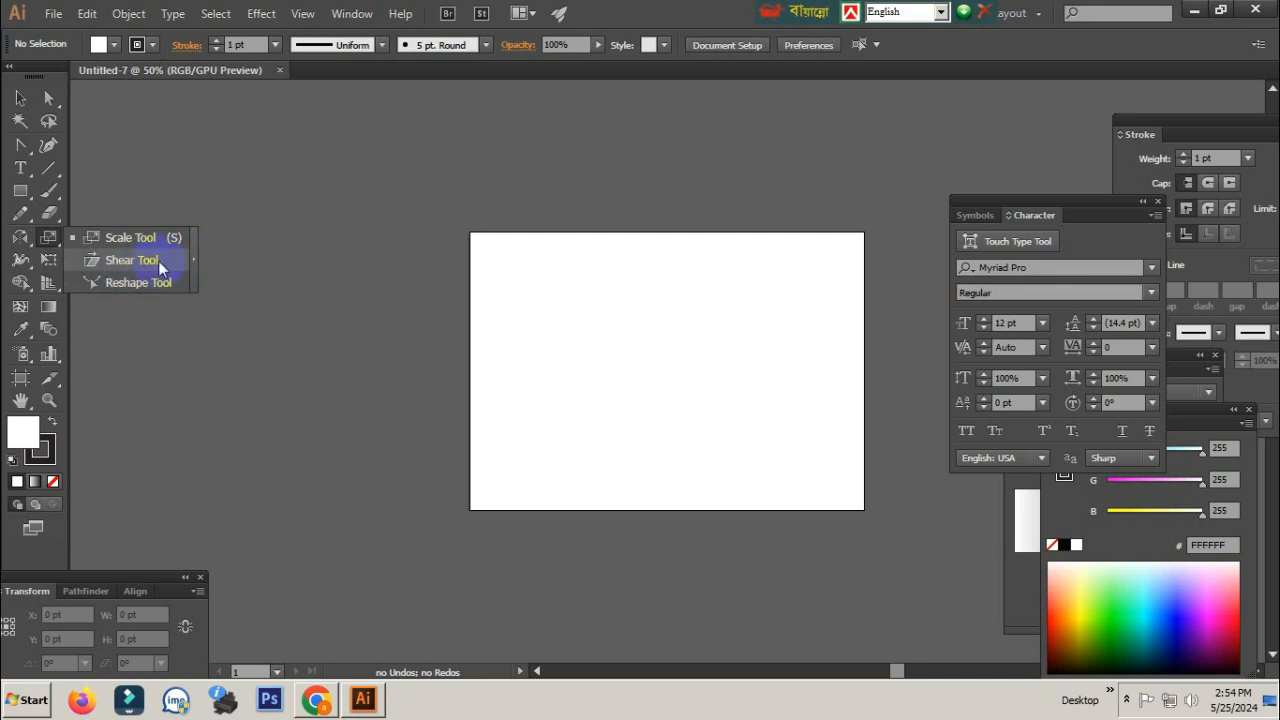
# Step: Draw a square of about 222 pt in the left half of the artboard and deselect it
pyautogui.click(17, 192)
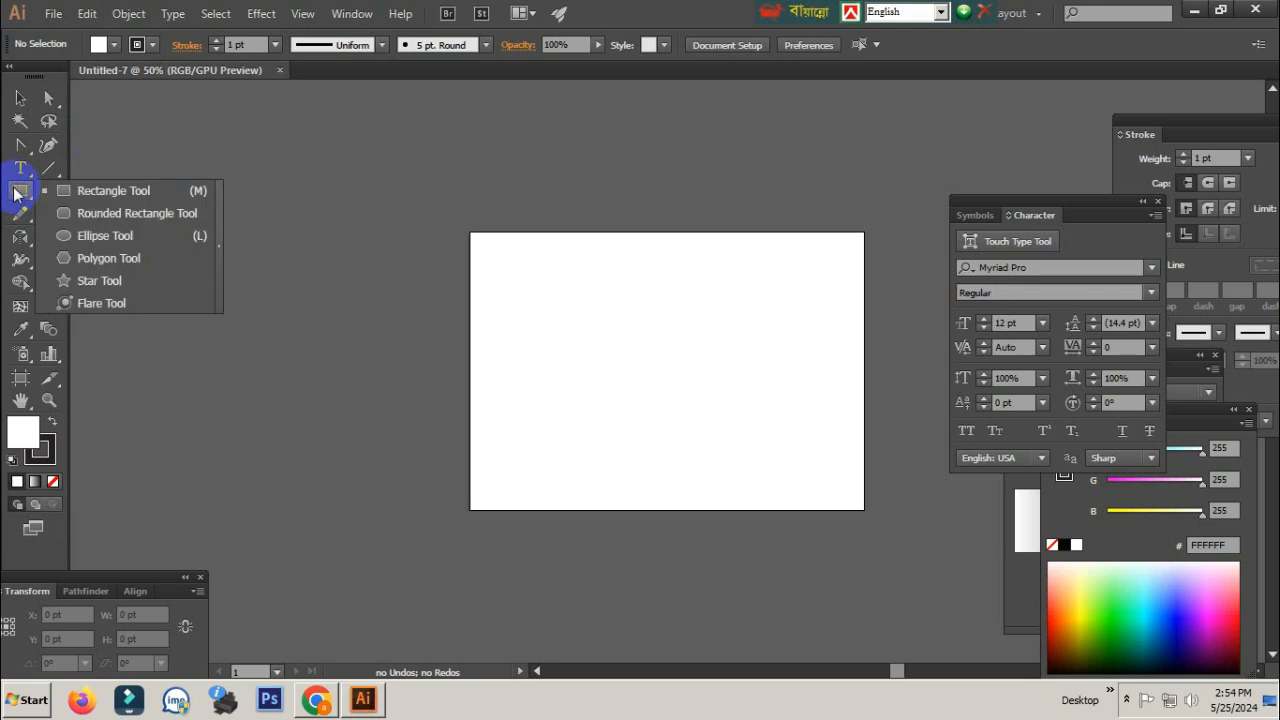
pyautogui.click(99, 189)
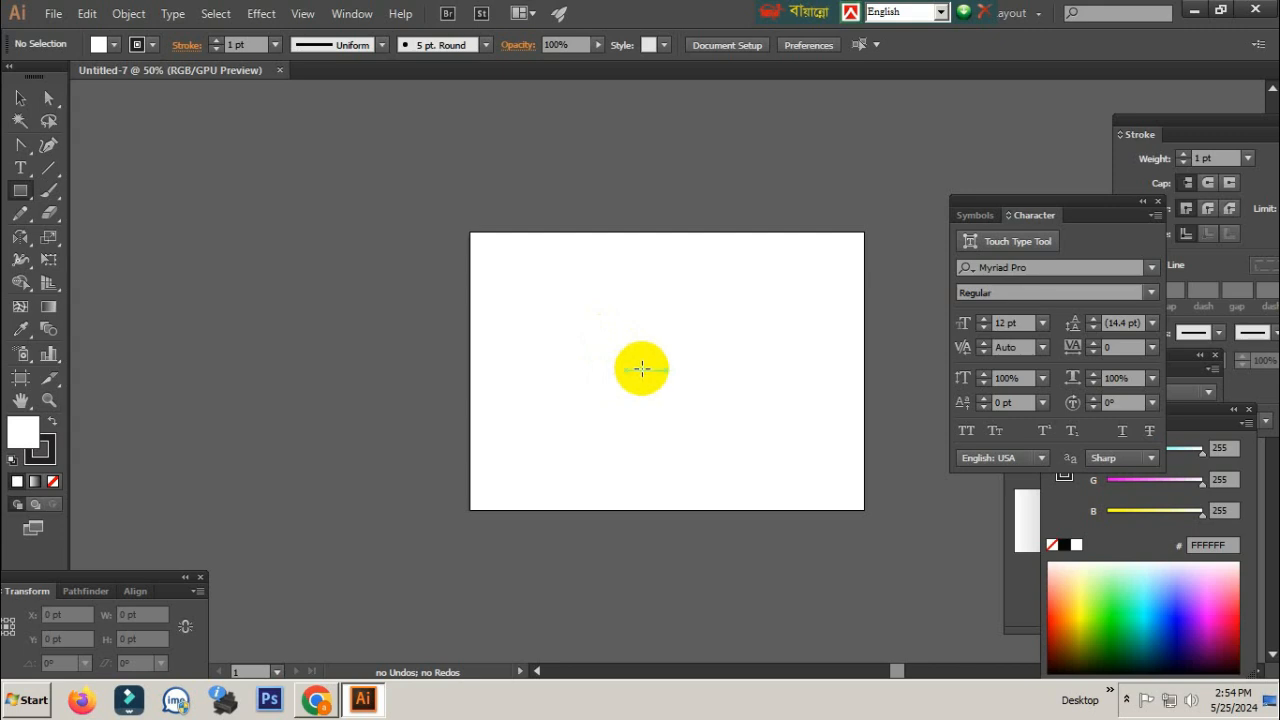
pyautogui.hotkey('ctrl', 'space')
pyautogui.moveTo(620, 374); pyautogui.dragTo(766, 349)
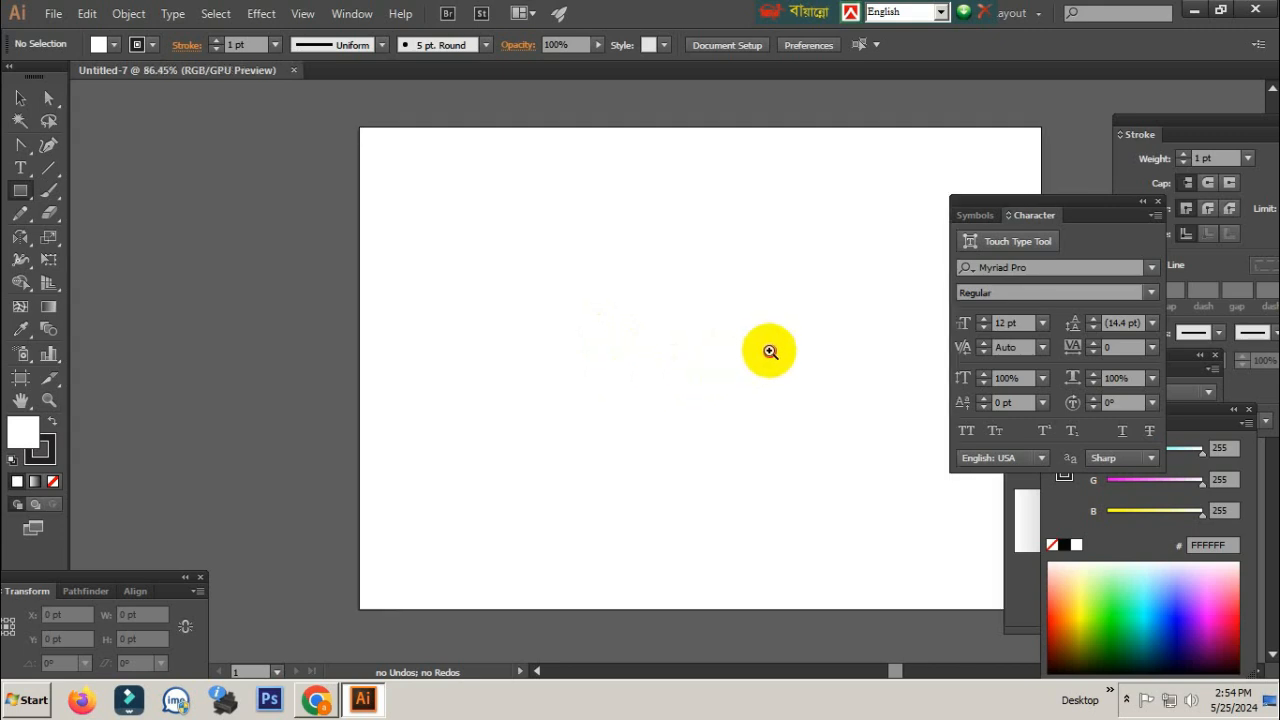
pyautogui.moveTo(389, 400); pyautogui.dragTo(224, 379)
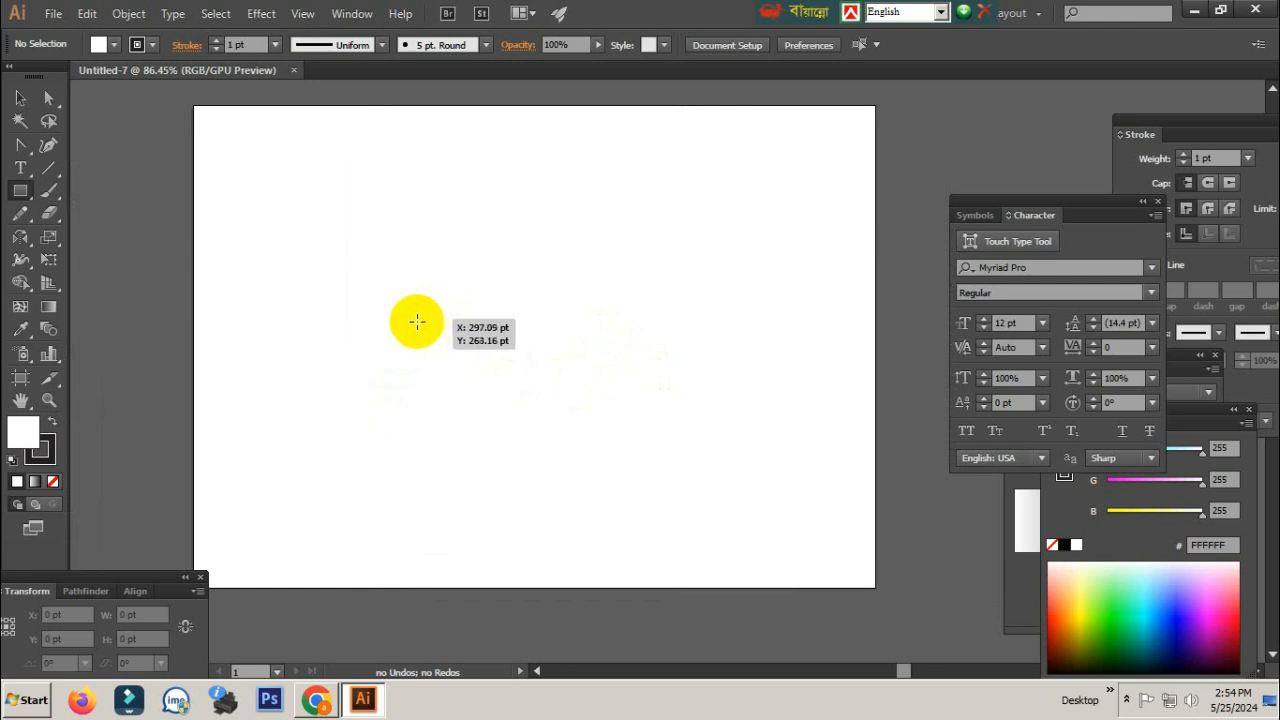
pyautogui.moveTo(389, 320); pyautogui.dragTo(480, 355)
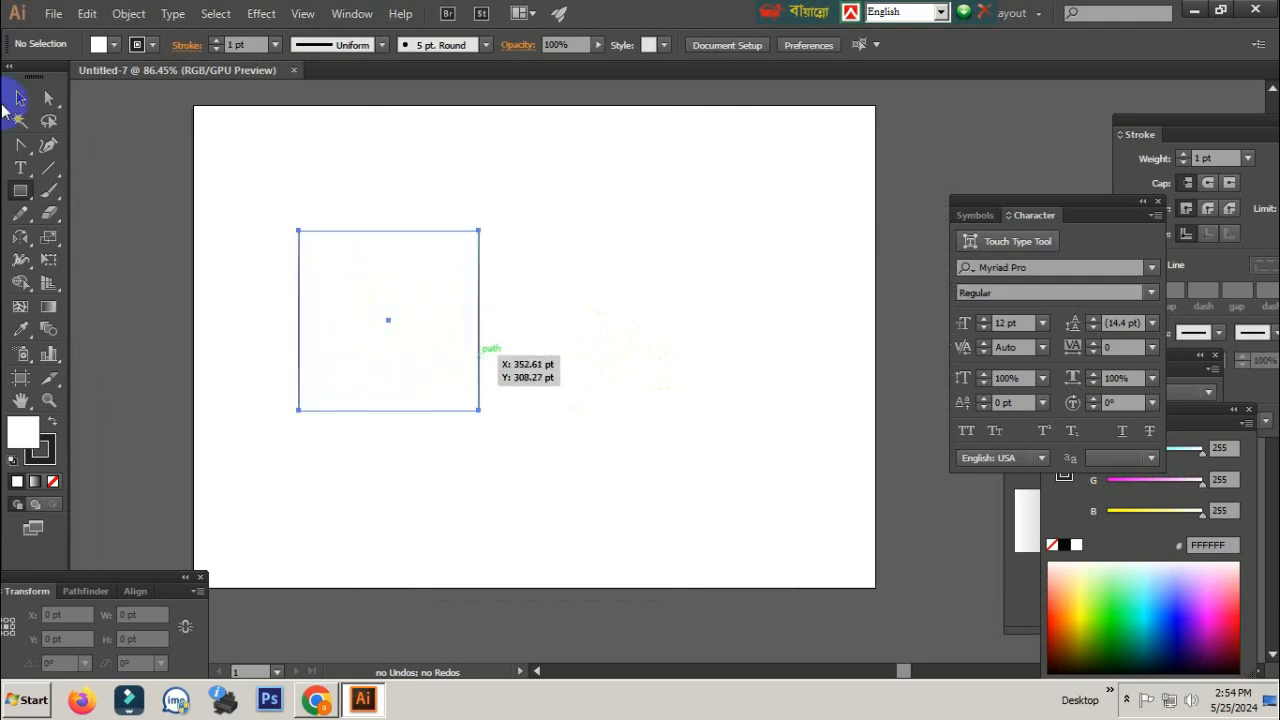
pyautogui.click(20, 97)
pyautogui.click(700, 293)
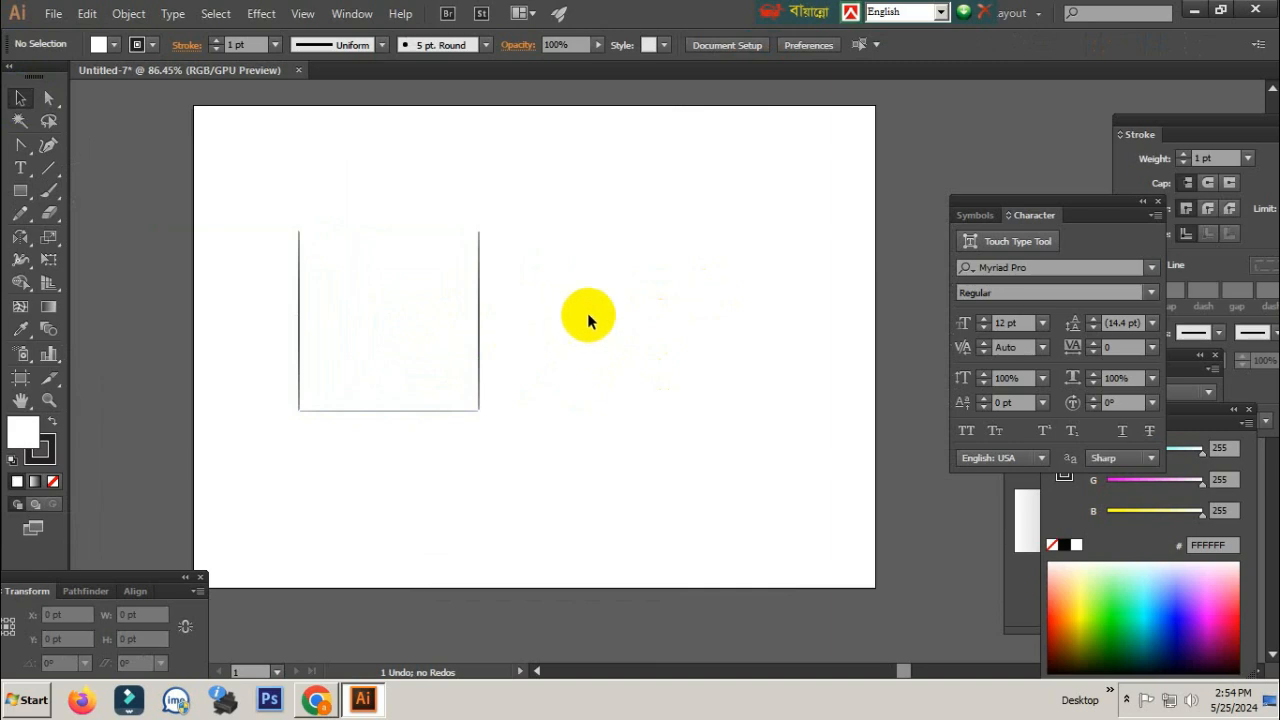
# Step: Select the square, copy it to the clipboard, and dismiss the download prompt without accepting any files
pyautogui.moveTo(312, 351); pyautogui.dragTo(568, 358)
pyautogui.click(417, 457)
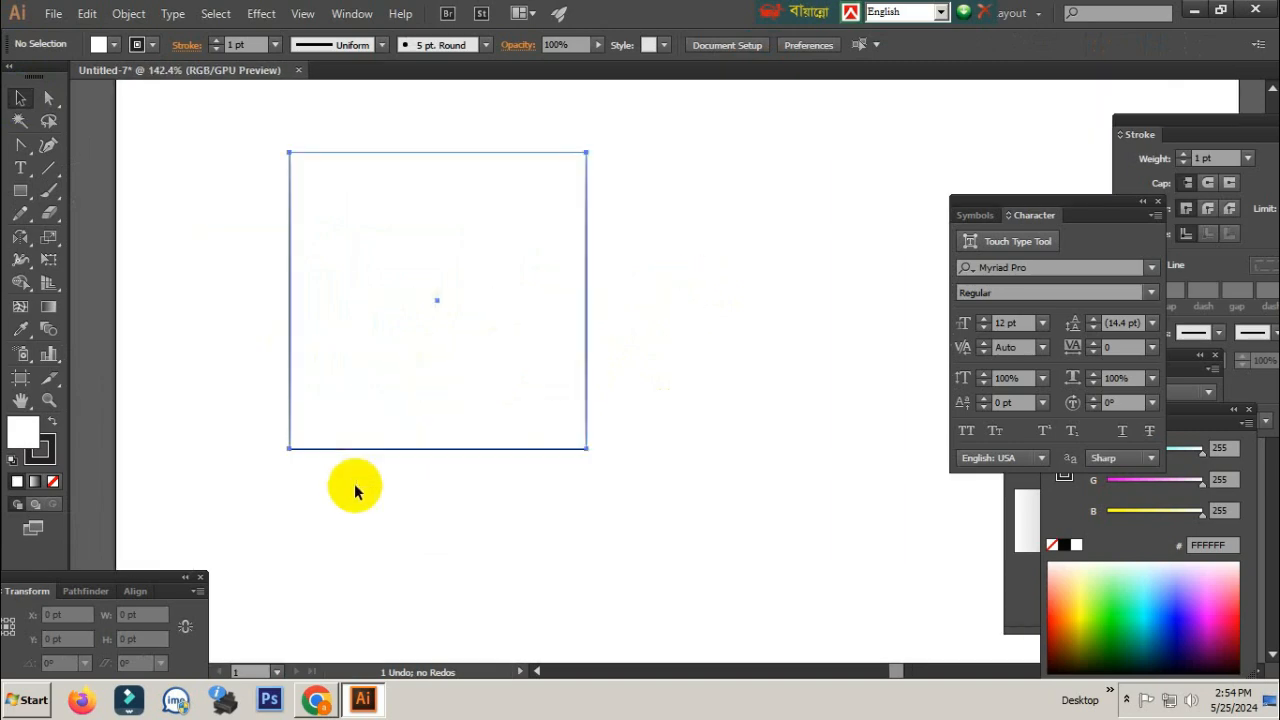
pyautogui.click(627, 440)
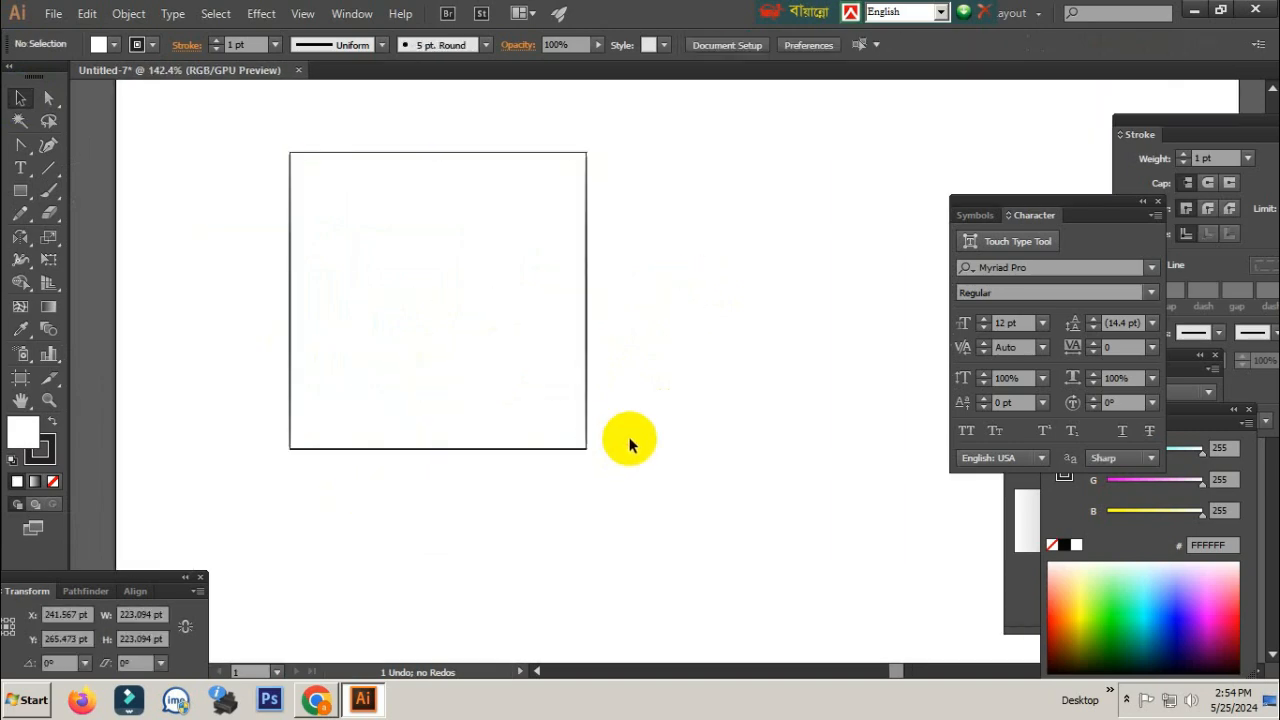
pyautogui.moveTo(673, 308); pyautogui.dragTo(467, 456)
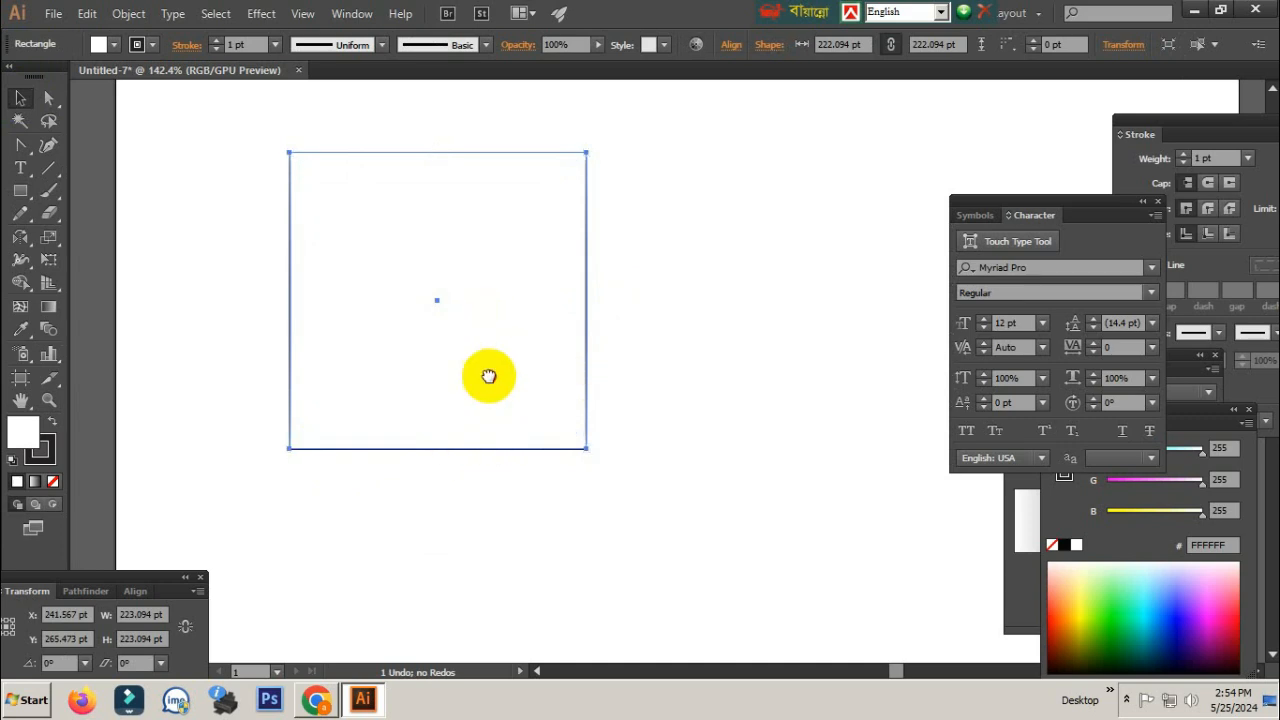
pyautogui.scroll(1, 489, 374)
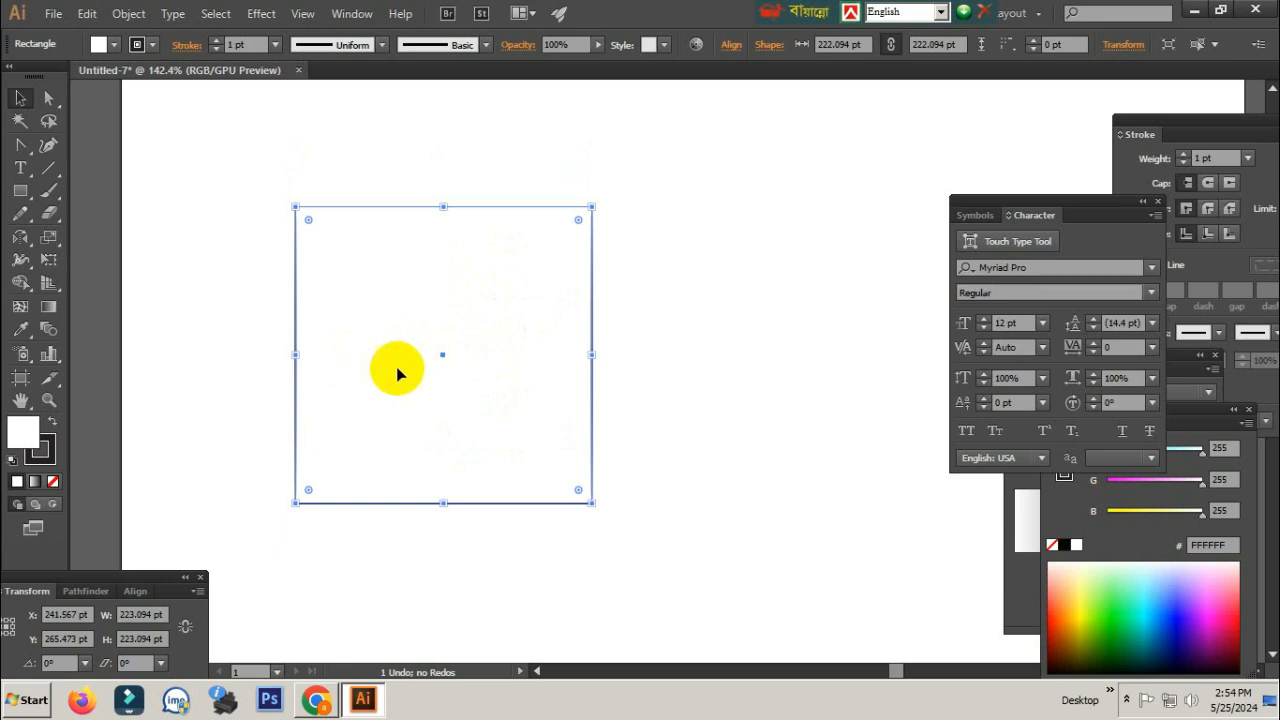
pyautogui.click(88, 13)
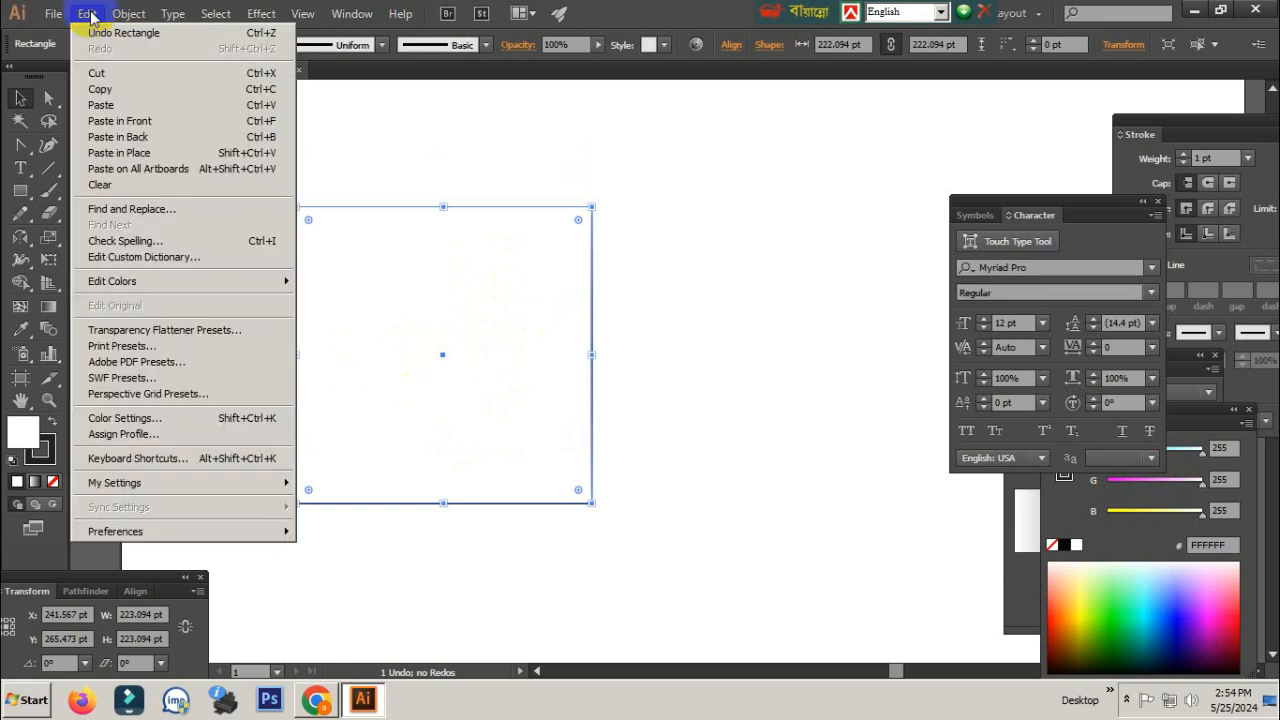
pyautogui.click(100, 89)
pyautogui.moveTo(351, 149); pyautogui.dragTo(440, 258)
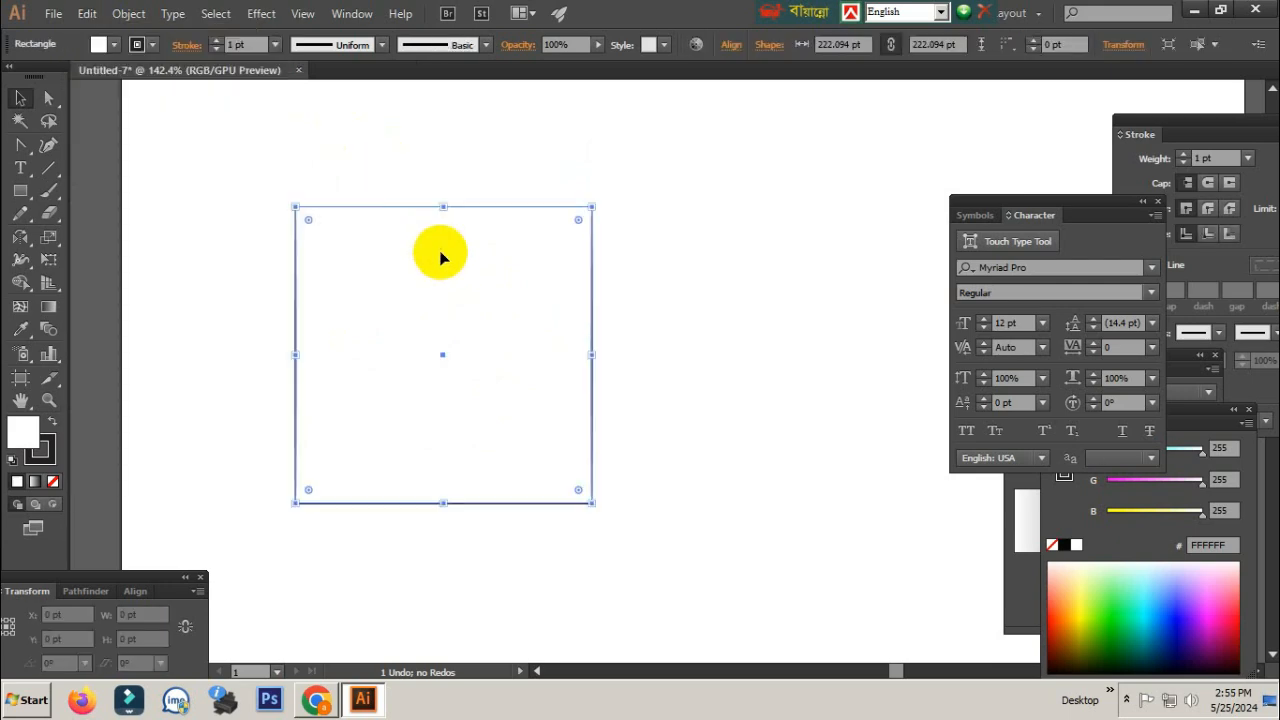
pyautogui.click(88, 14)
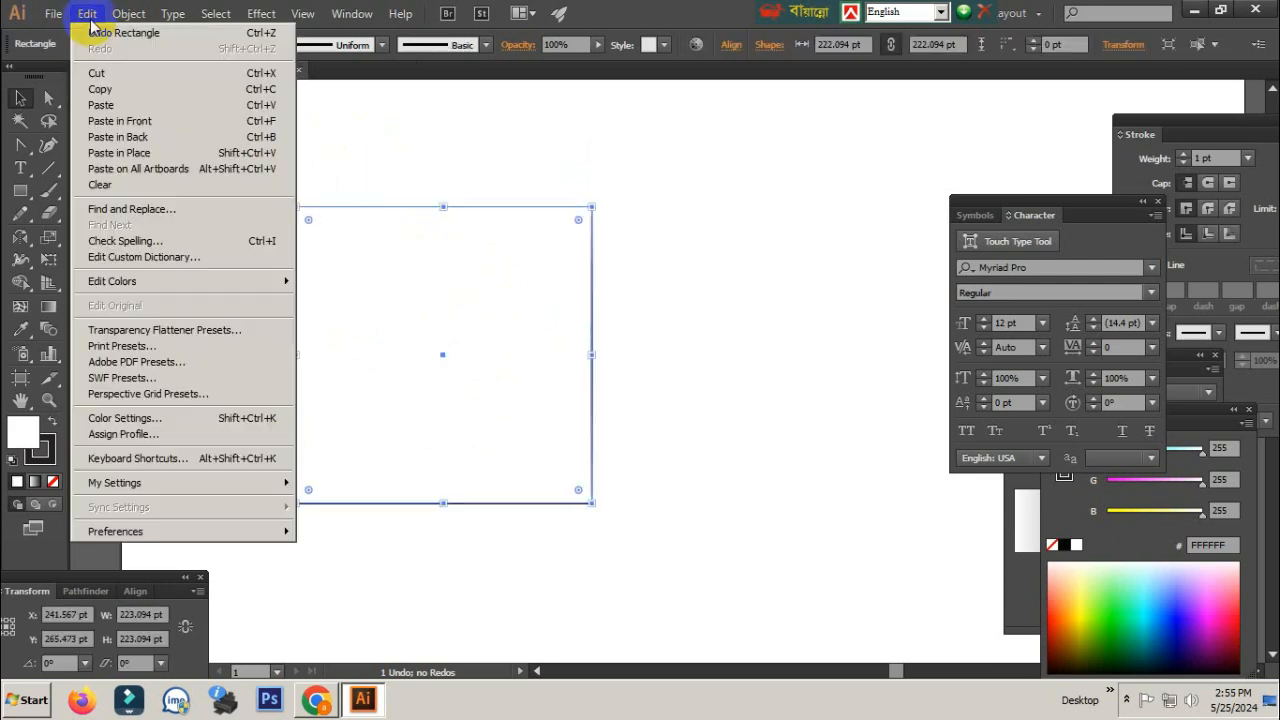
pyautogui.click(122, 89)
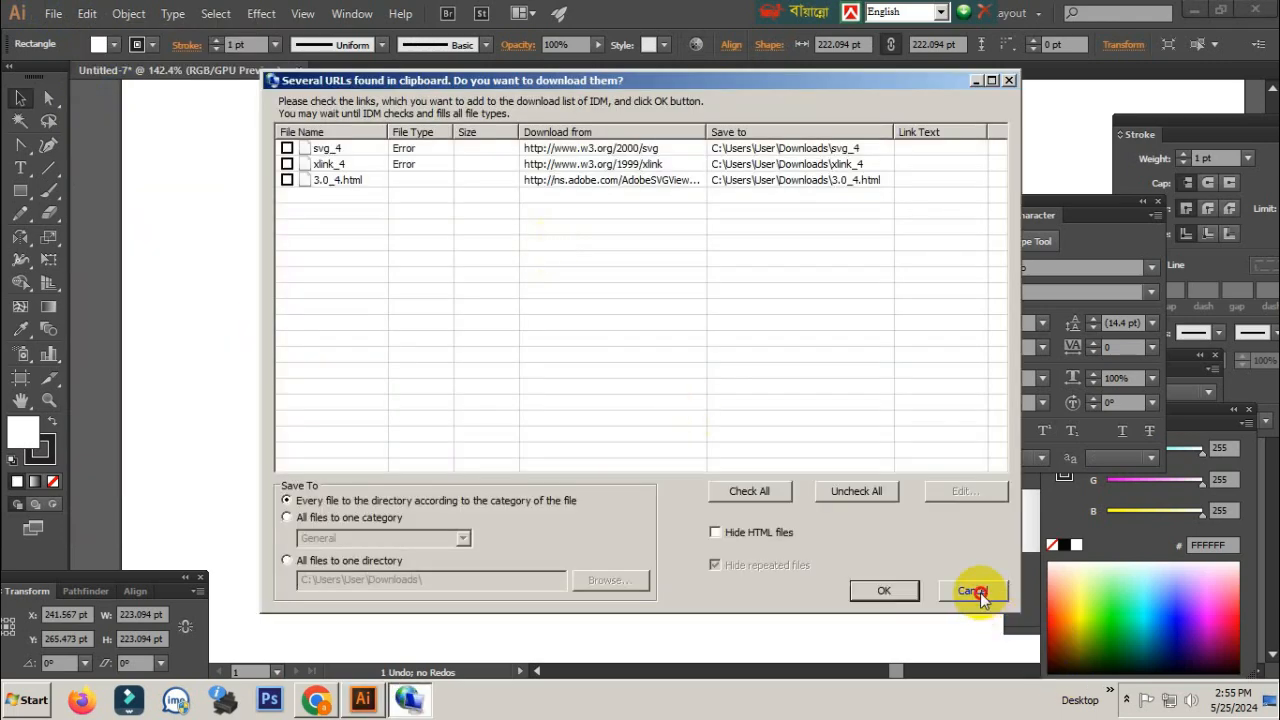
pyautogui.click(975, 590)
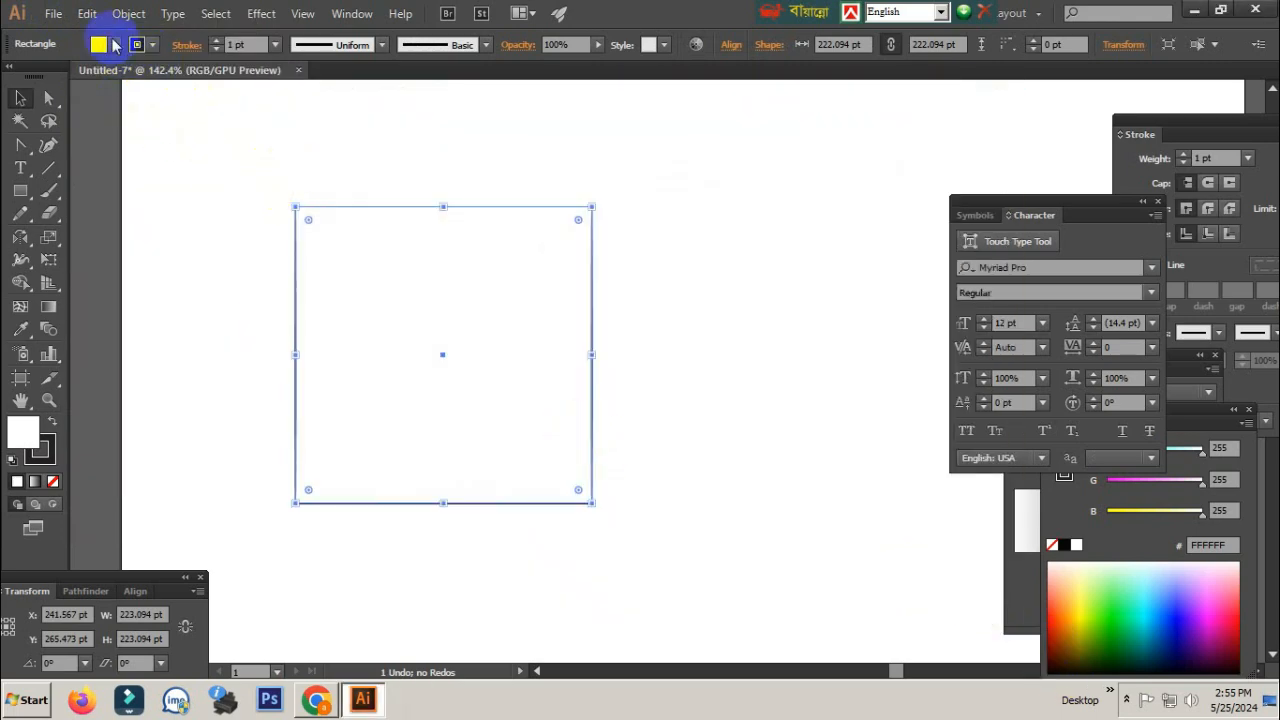
# Step: Try pasting a copy of the square in place and moving it sideways, and undo both actions
pyautogui.click(88, 14)
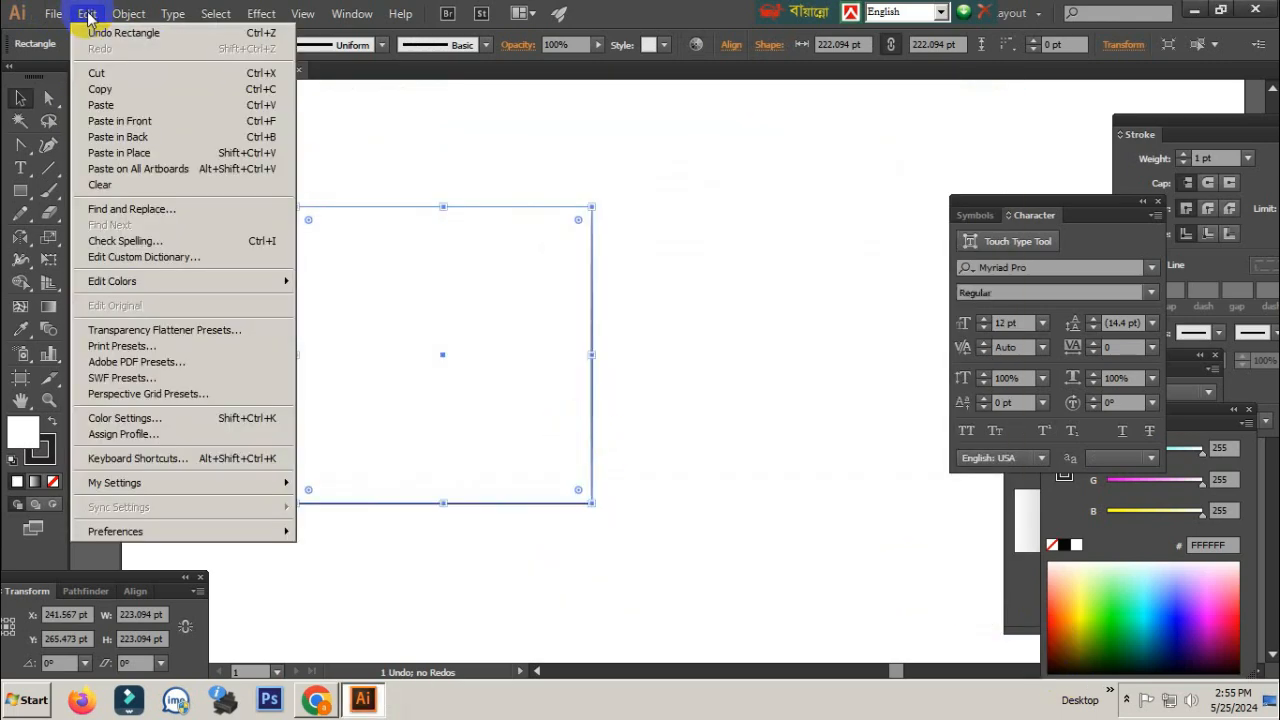
pyautogui.click(157, 153)
pyautogui.click(477, 362)
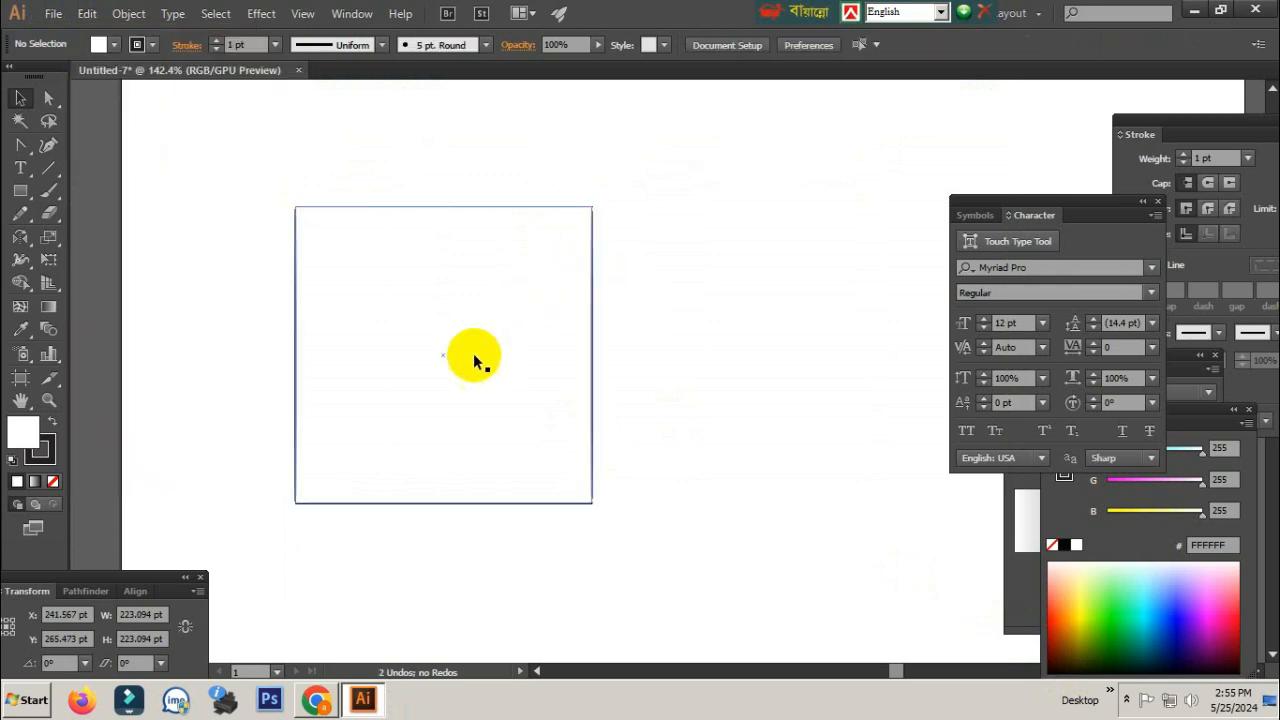
pyautogui.moveTo(443, 350); pyautogui.dragTo(690, 345)
pyautogui.hotkey('ctrl', 'z')
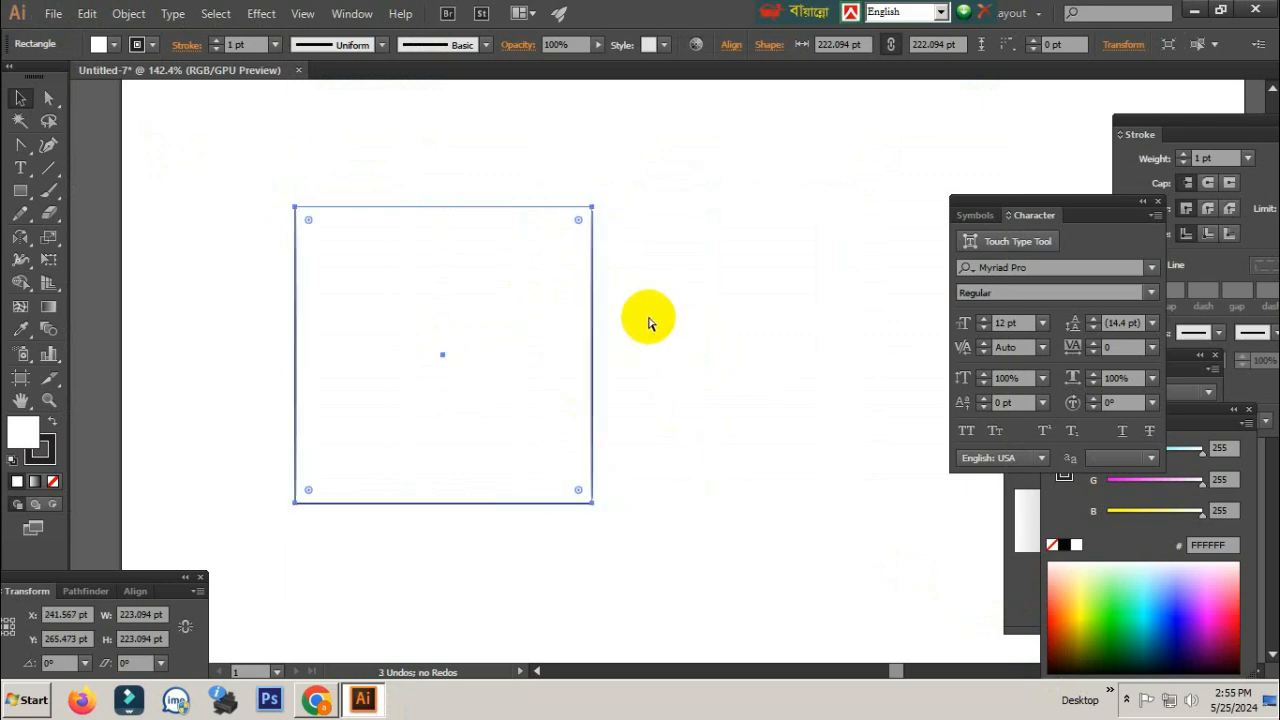
pyautogui.hotkey('ctrl', 'z')
pyautogui.hotkey('ctrl', 'z')
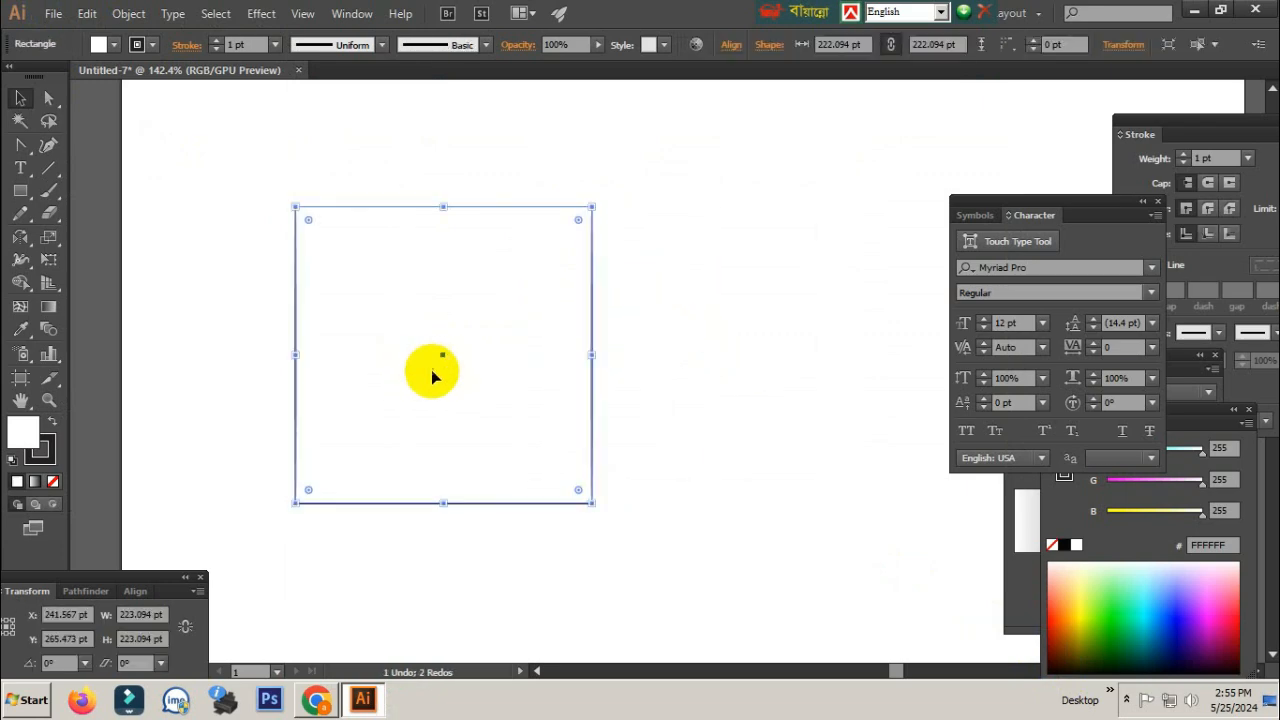
# Step: Duplicate the square directly to its right so the two squares share an edge, and deselect
pyautogui.moveTo(709, 382); pyautogui.dragTo(640, 386)
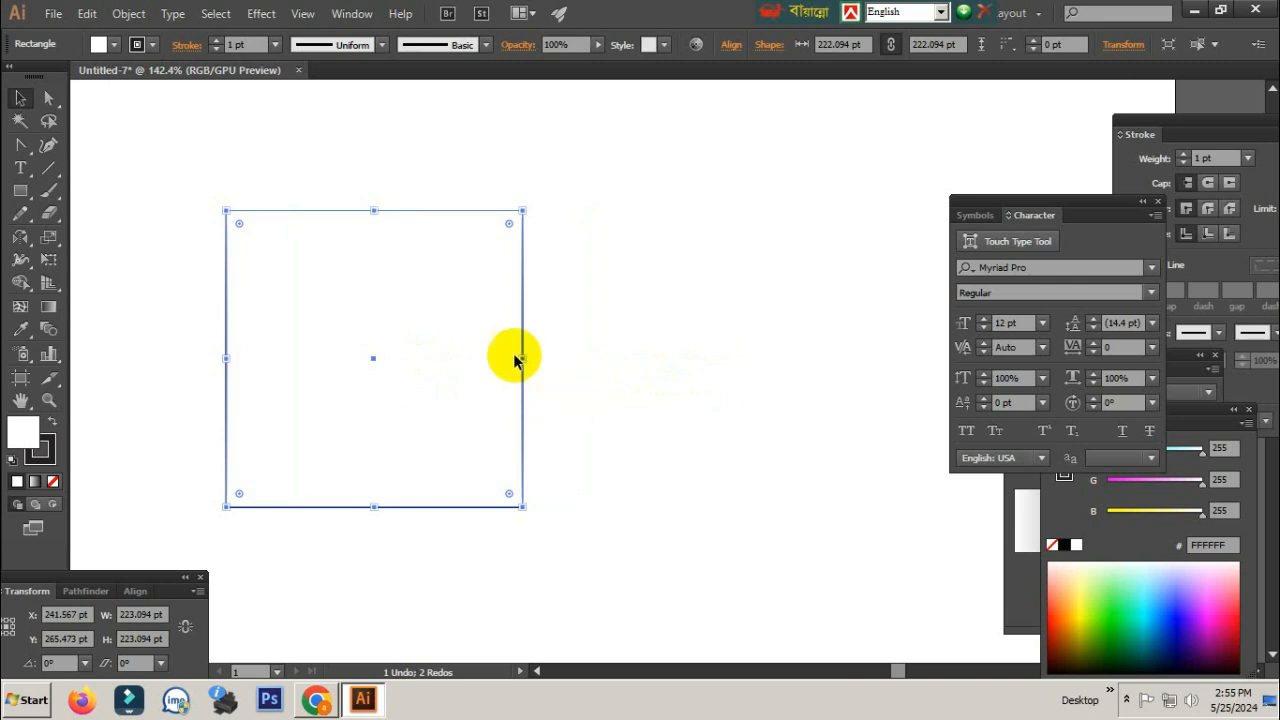
pyautogui.click(598, 347)
pyautogui.click(383, 362)
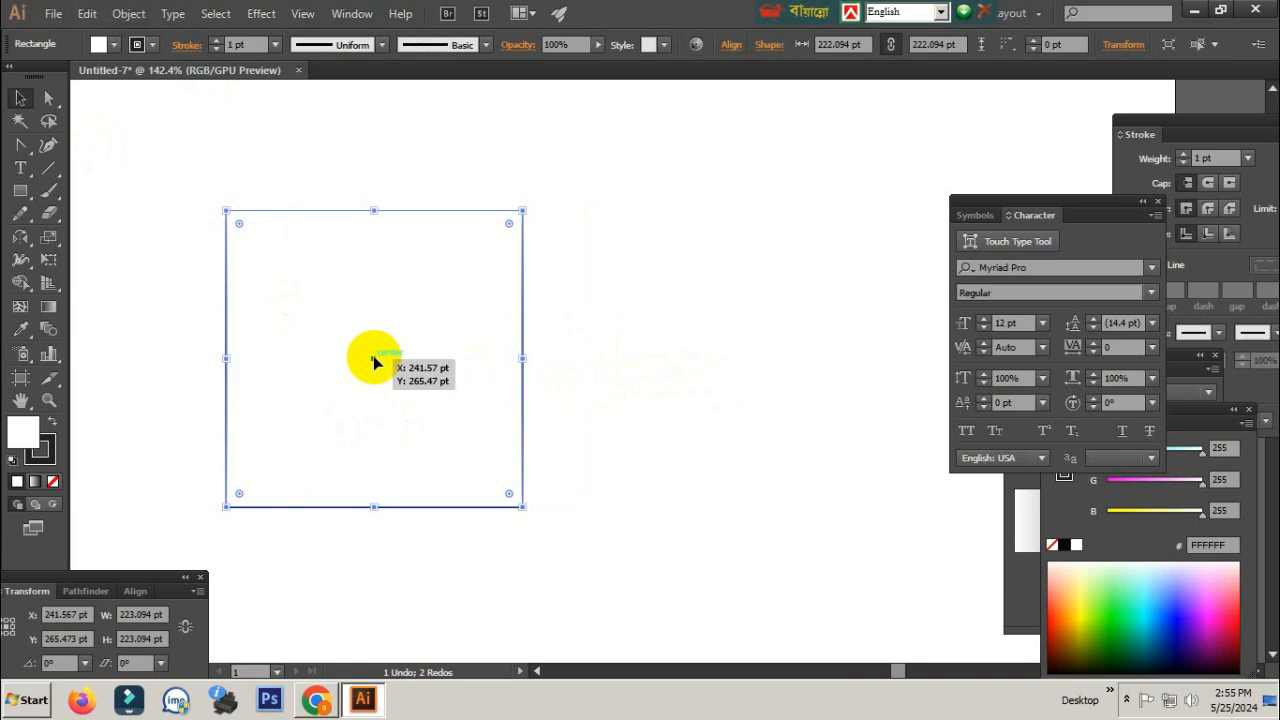
pyautogui.moveTo(373, 358); pyautogui.dragTo(673, 368)
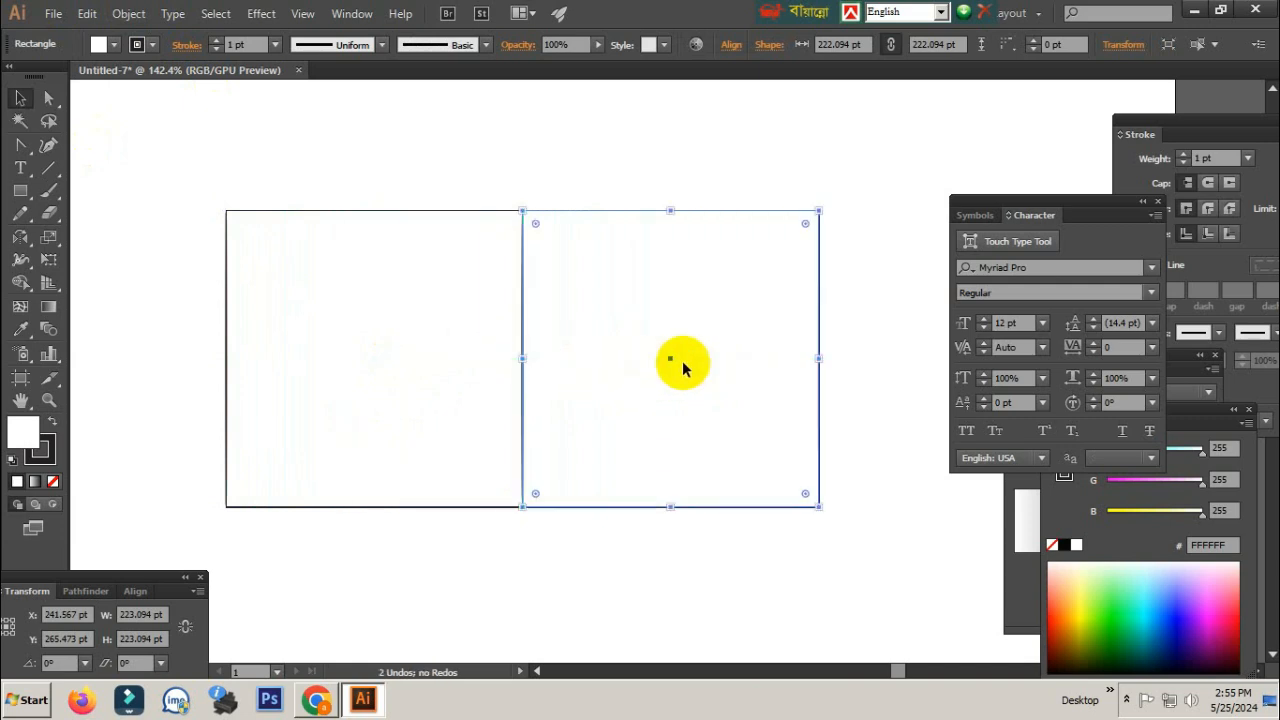
pyautogui.click(783, 535)
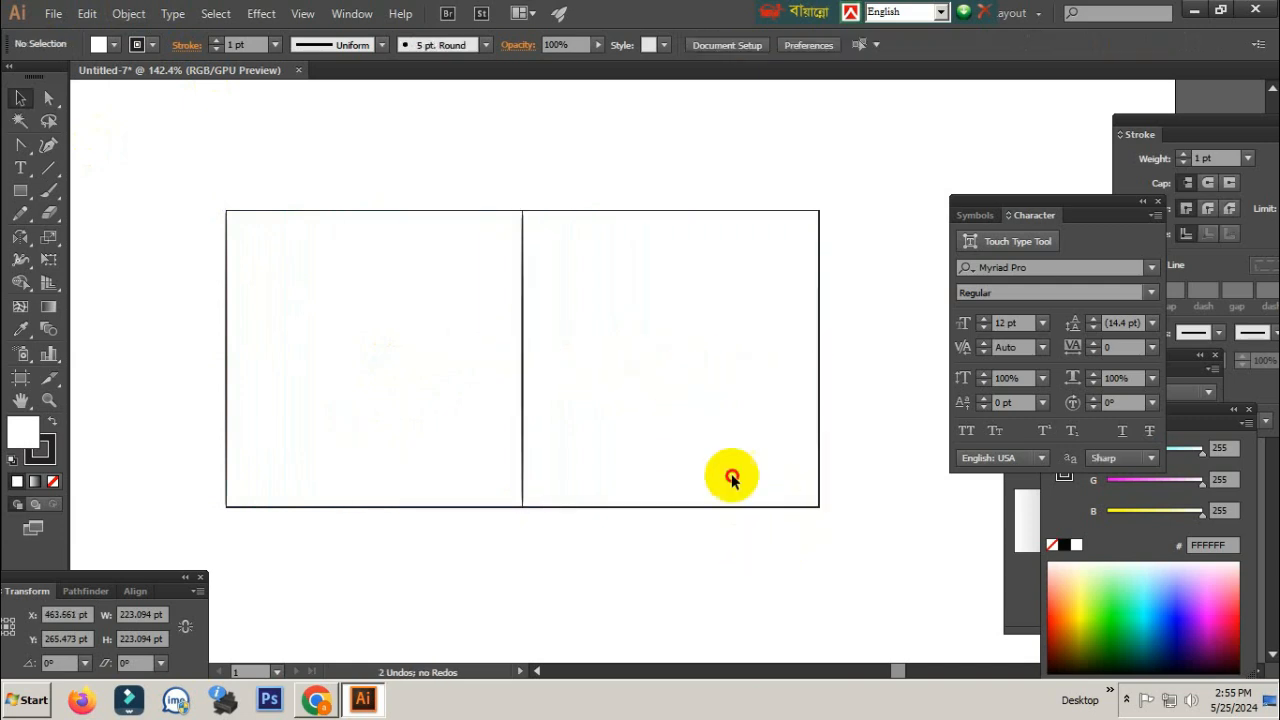
# Step: Try to resize the right-hand square from its right edge and undo the attempt
pyautogui.click(800, 425)
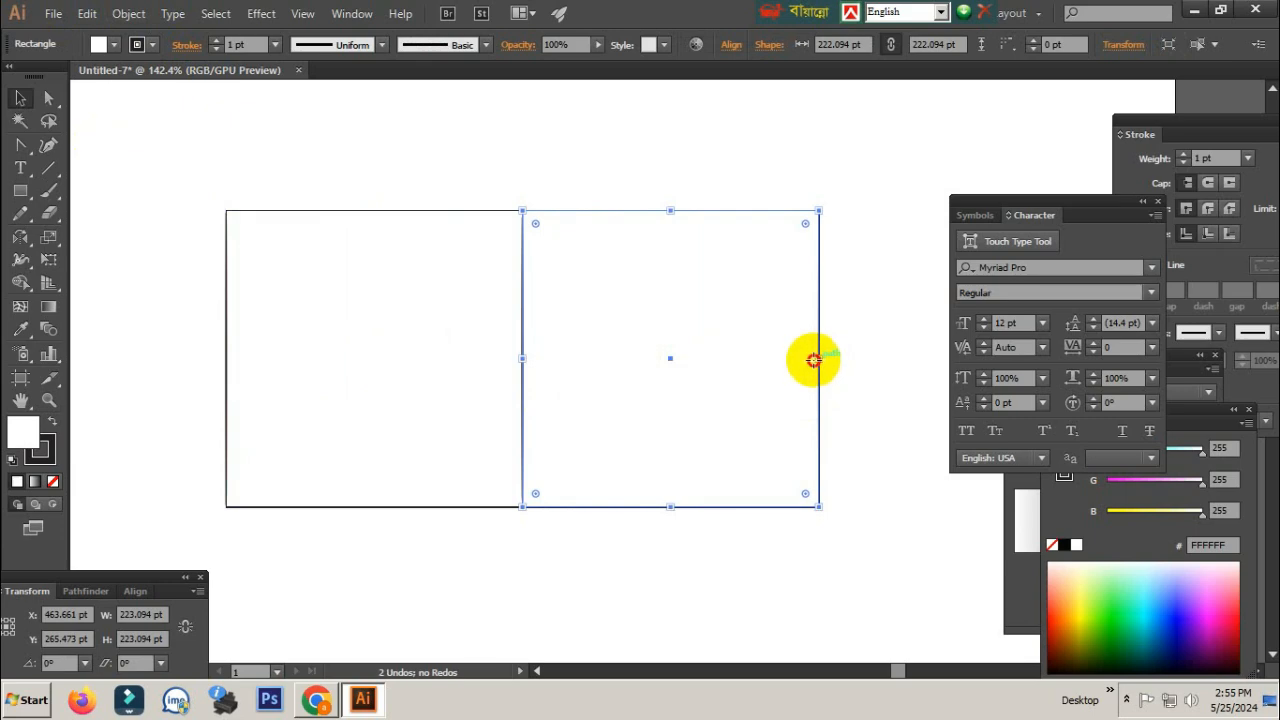
pyautogui.moveTo(820, 365); pyautogui.dragTo(814, 363)
pyautogui.click(745, 465)
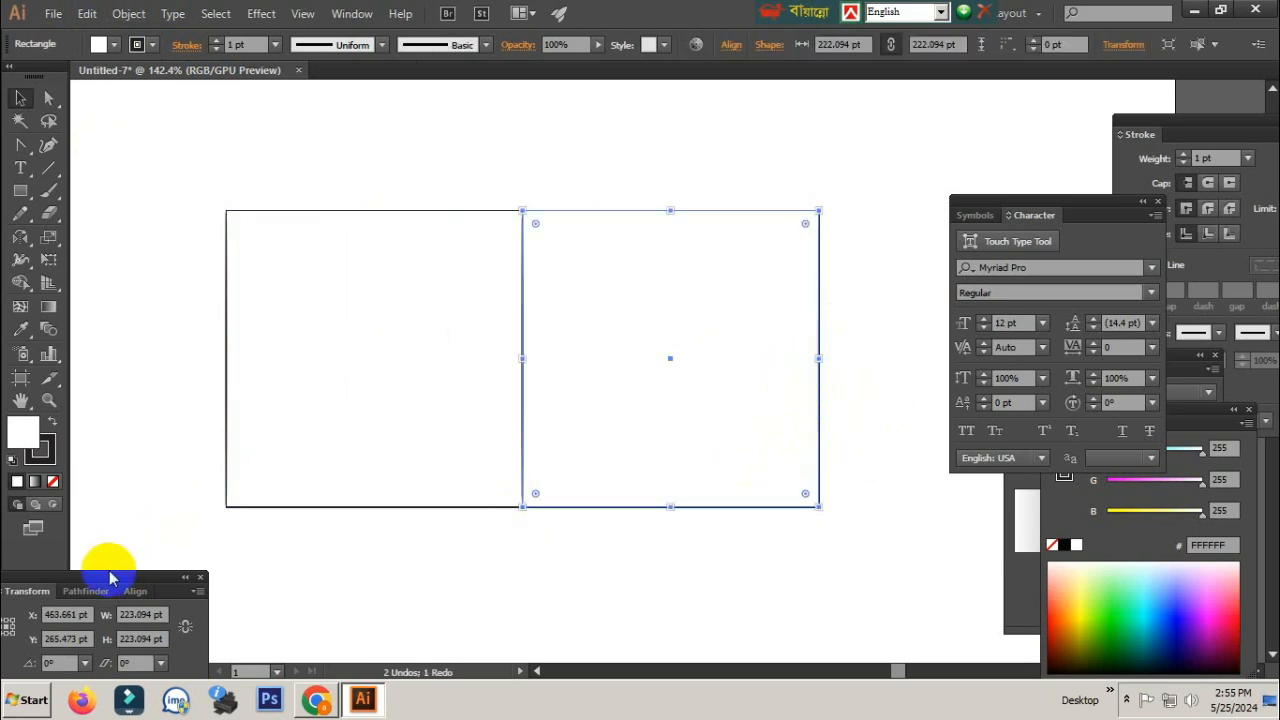
# Step: Move the Transform panel up beside the drawing and examine the right-hand square's width and height fields
pyautogui.moveTo(105, 577); pyautogui.dragTo(84, 457)
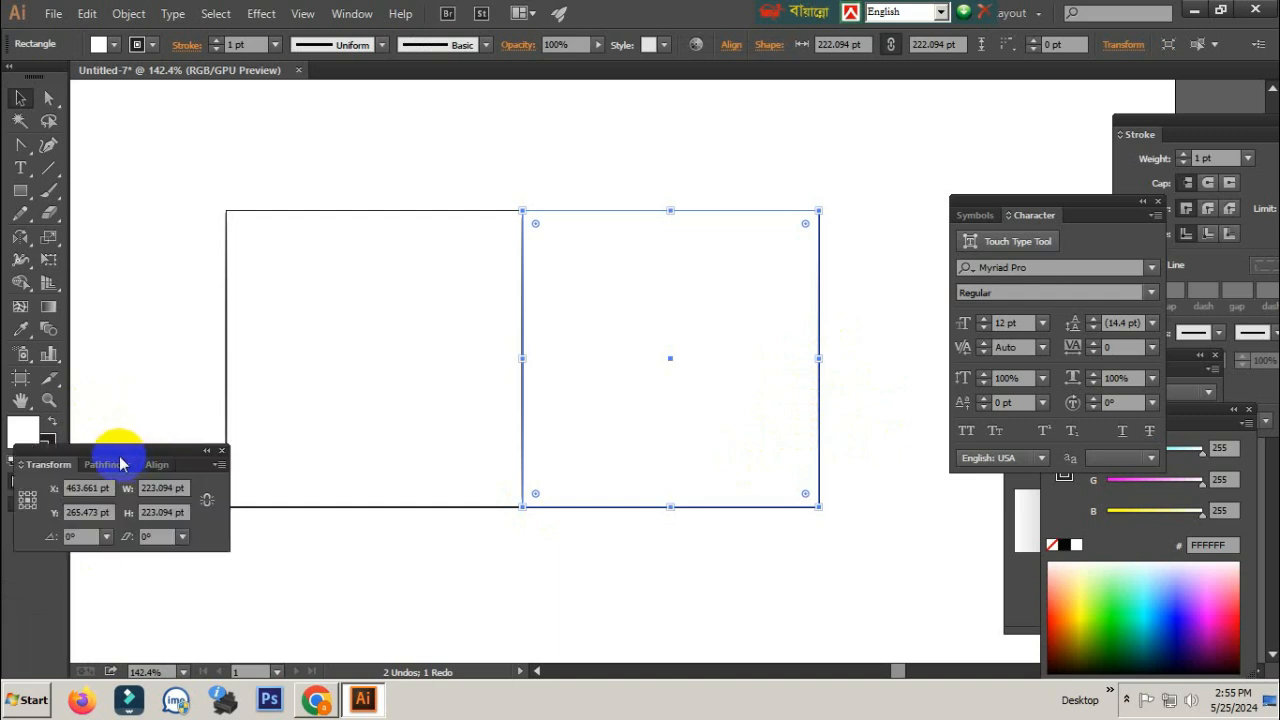
pyautogui.click(177, 513)
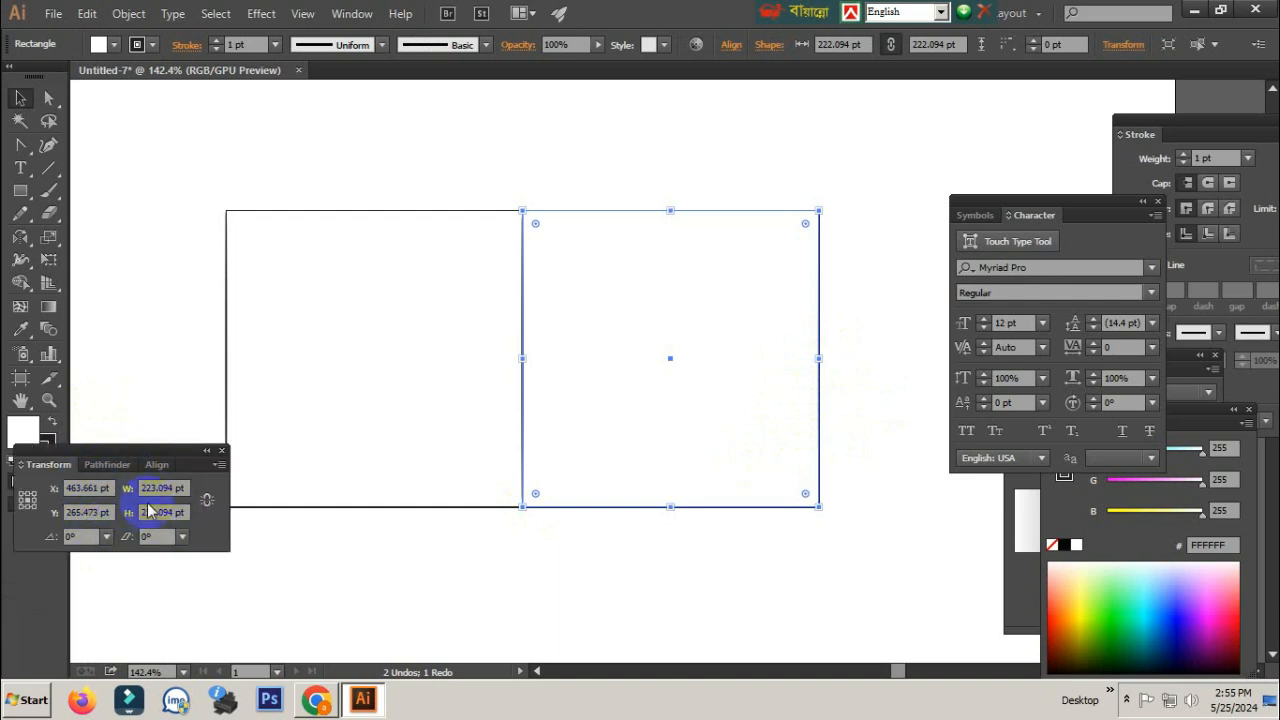
pyautogui.keyDown('shift'); pyautogui.click(437, 297); pyautogui.keyUp('shift')
pyautogui.click(156, 489)
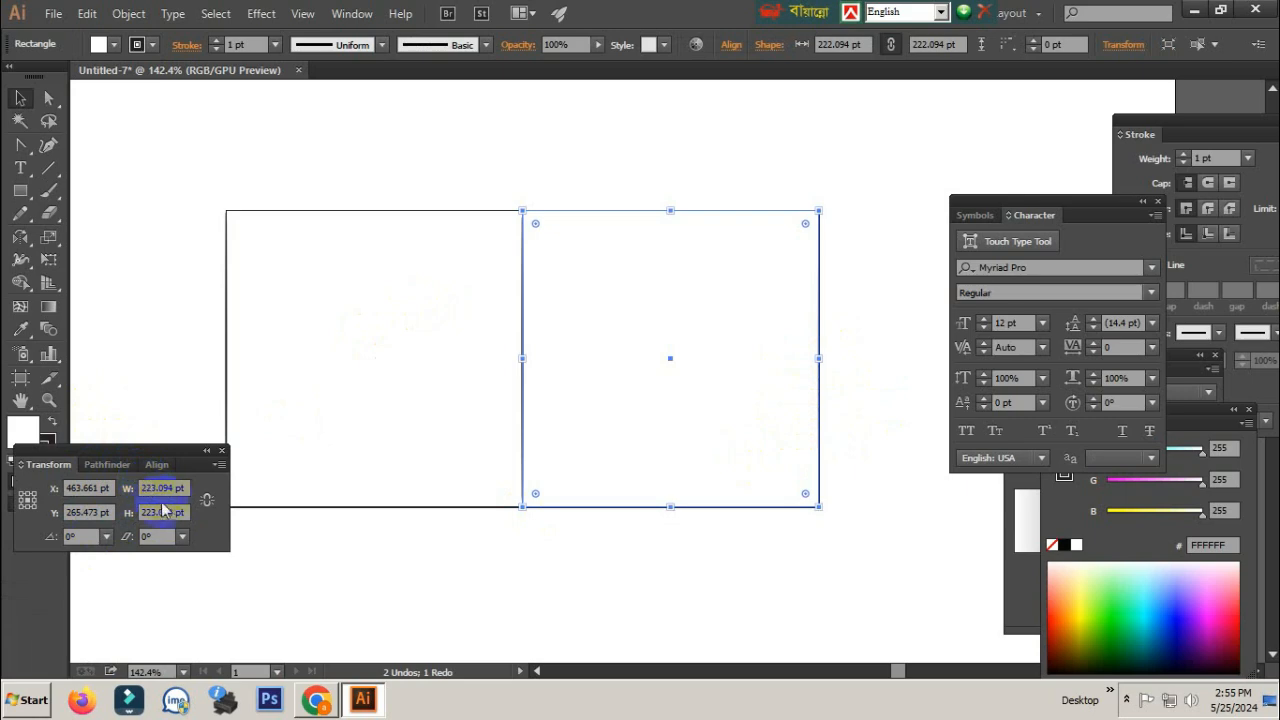
pyautogui.click(175, 511)
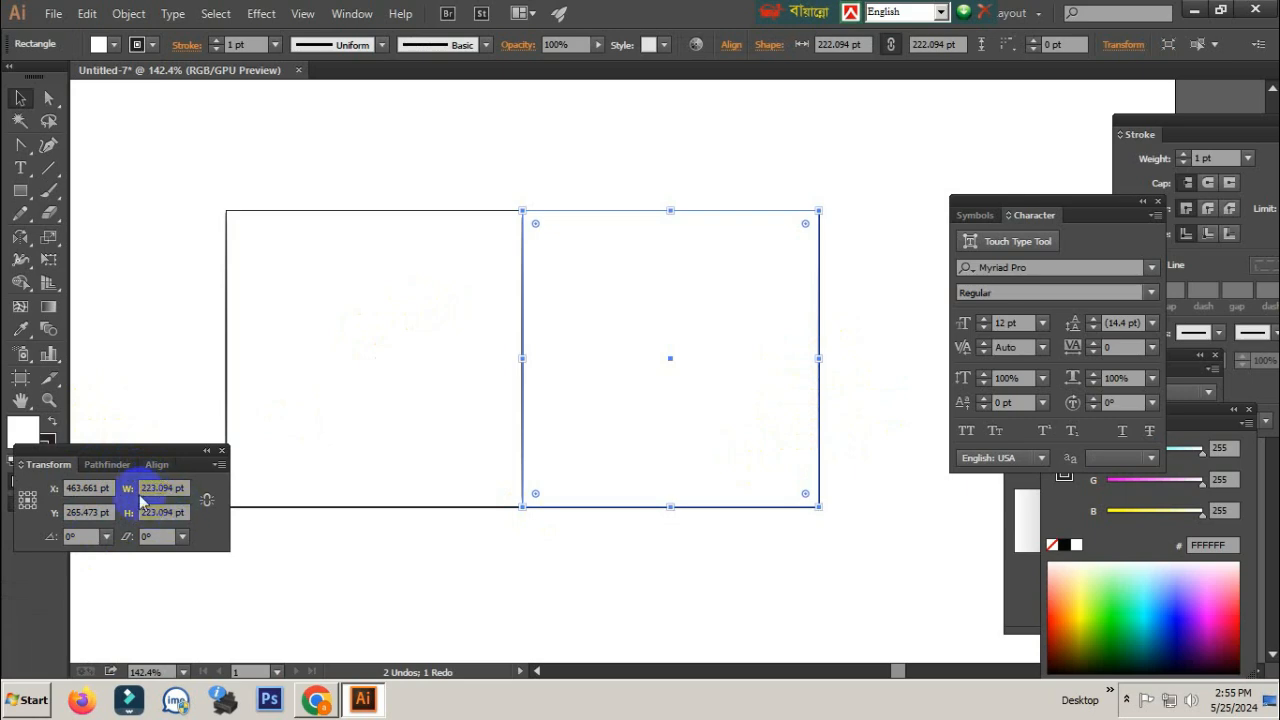
pyautogui.click(155, 489)
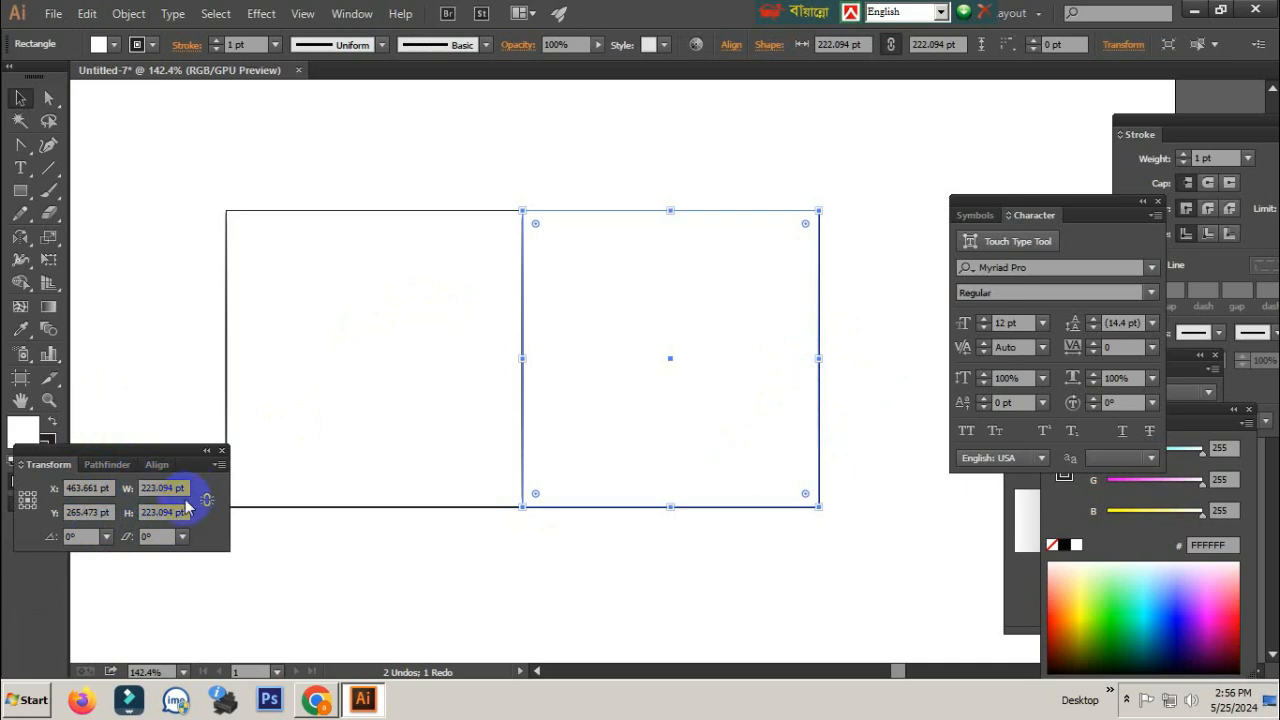
pyautogui.click(179, 513)
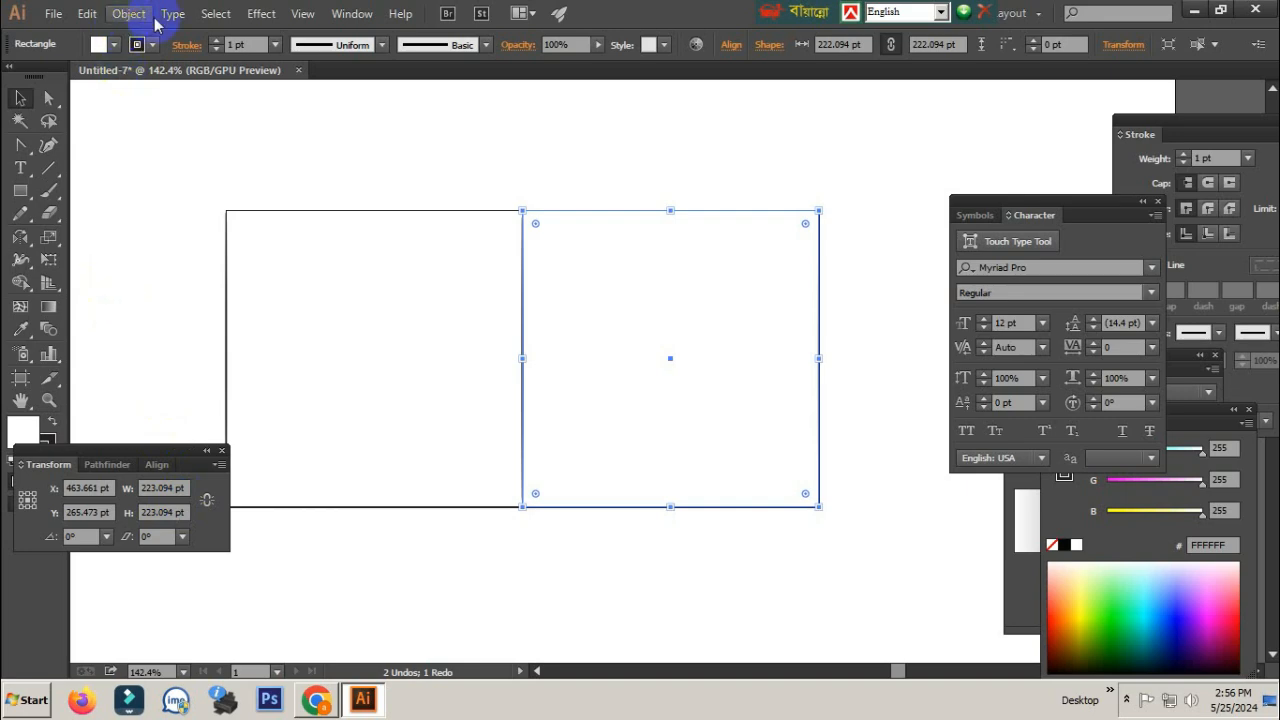
# Step: Show the rulers and change the document's measurement units to inches
pyautogui.click(305, 14)
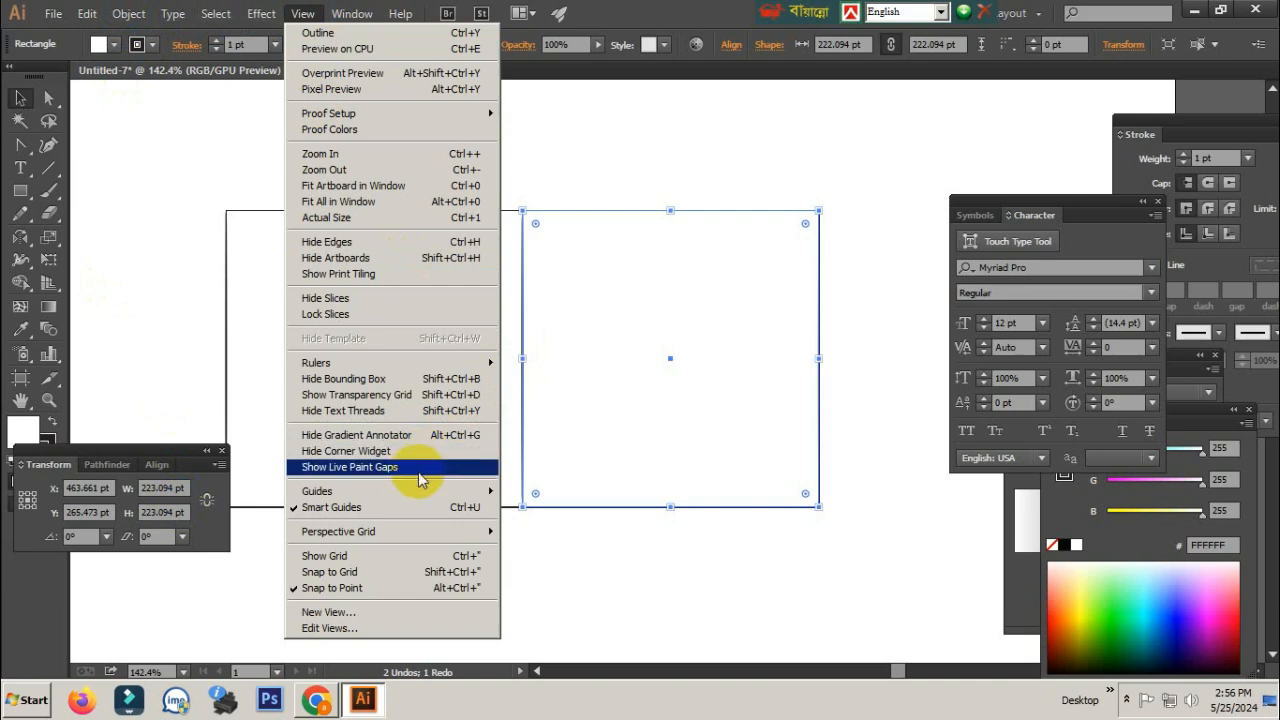
pyautogui.moveTo(380, 363)
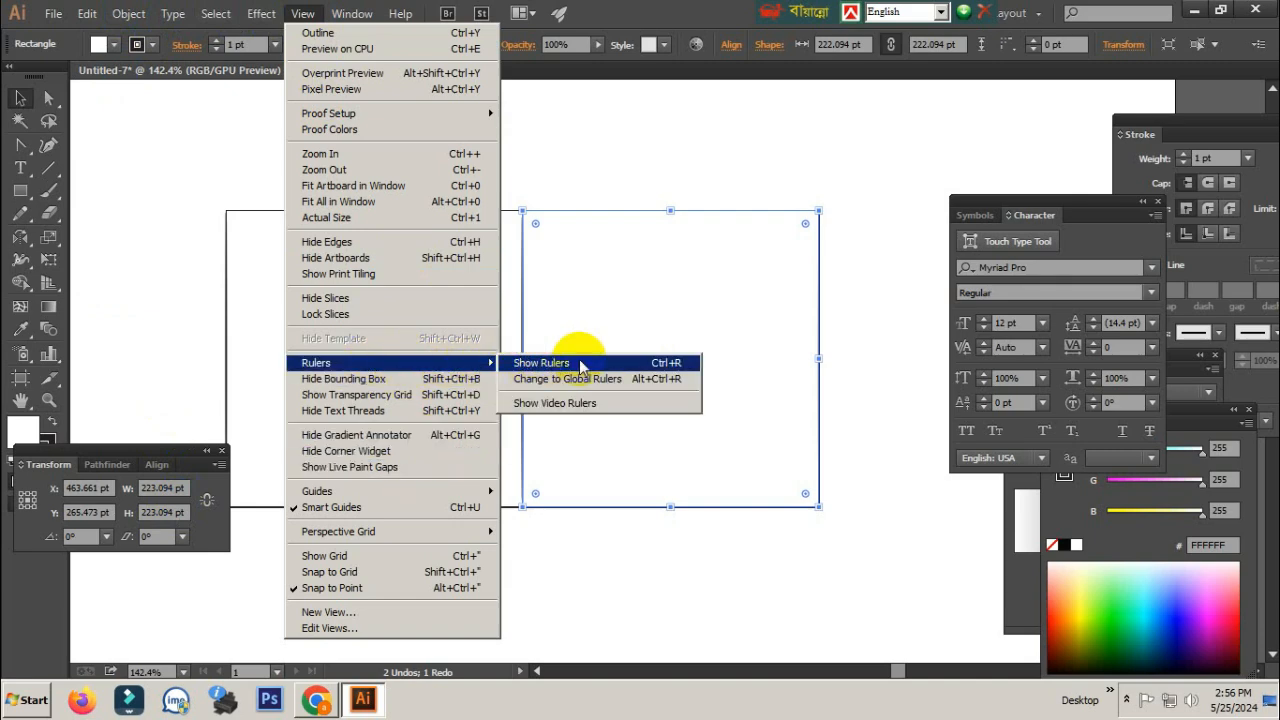
pyautogui.click(669, 365)
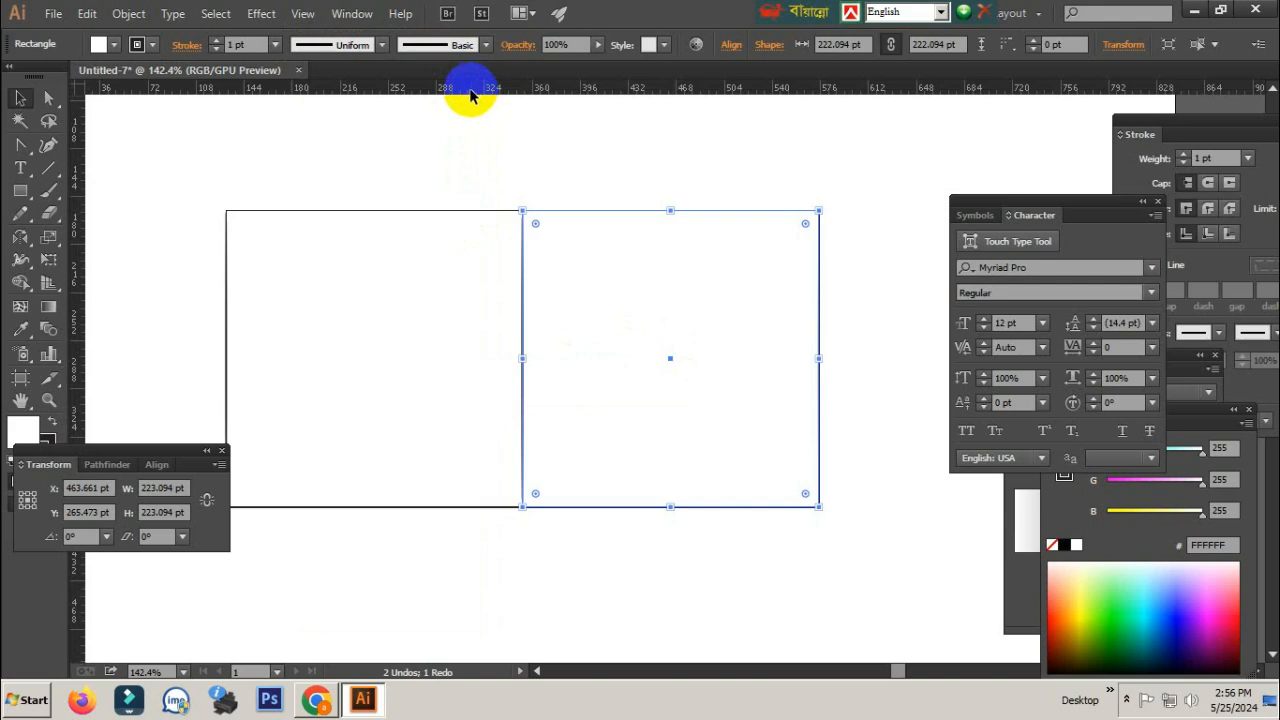
pyautogui.rightClick(470, 92)
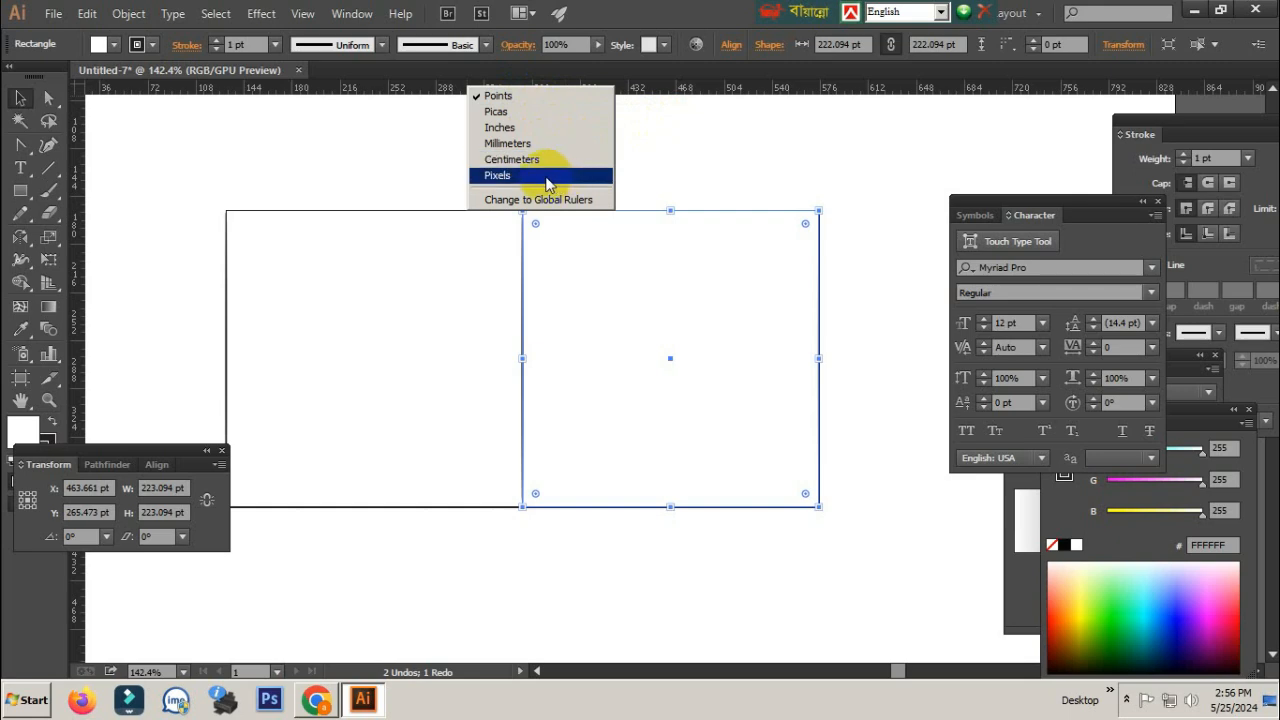
pyautogui.click(543, 136)
pyautogui.moveTo(558, 154); pyautogui.dragTo(650, 300)
pyautogui.click(206, 505)
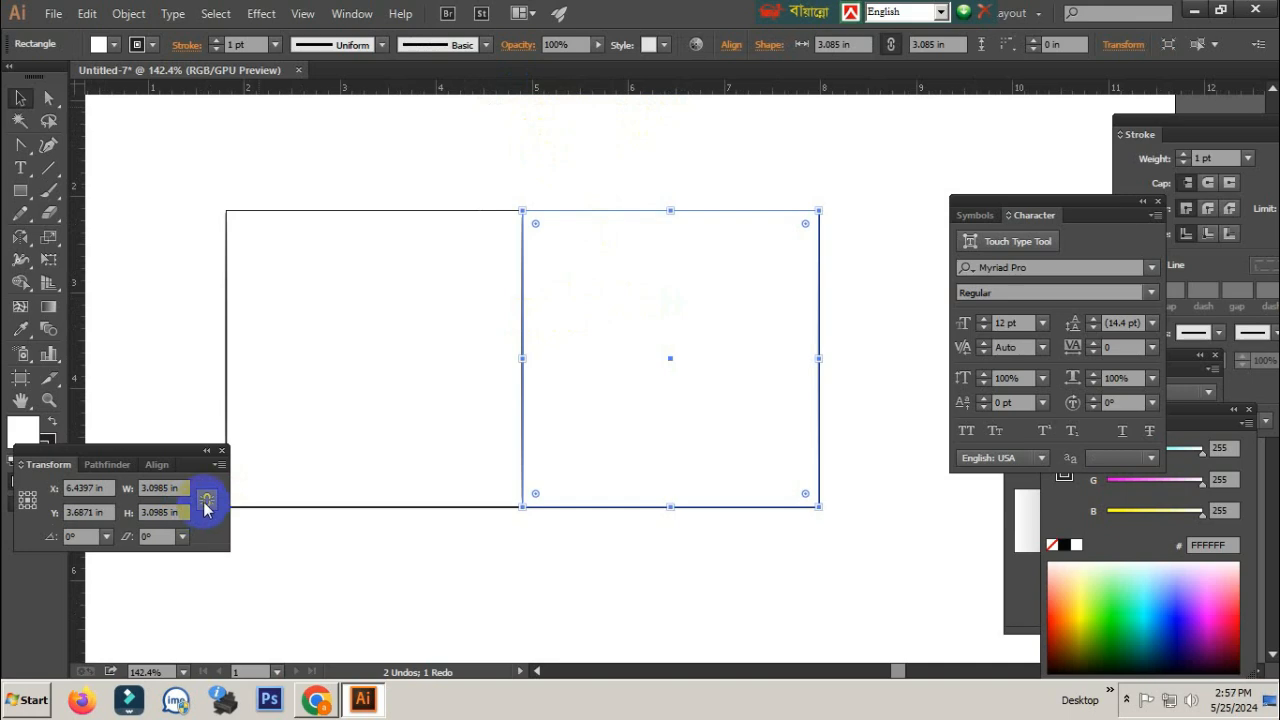
# Step: Draw a turquoise rectangle about 3.97 by 4.48 in overlapping the right-hand square, and delete it
pyautogui.click(767, 153)
pyautogui.click(20, 192)
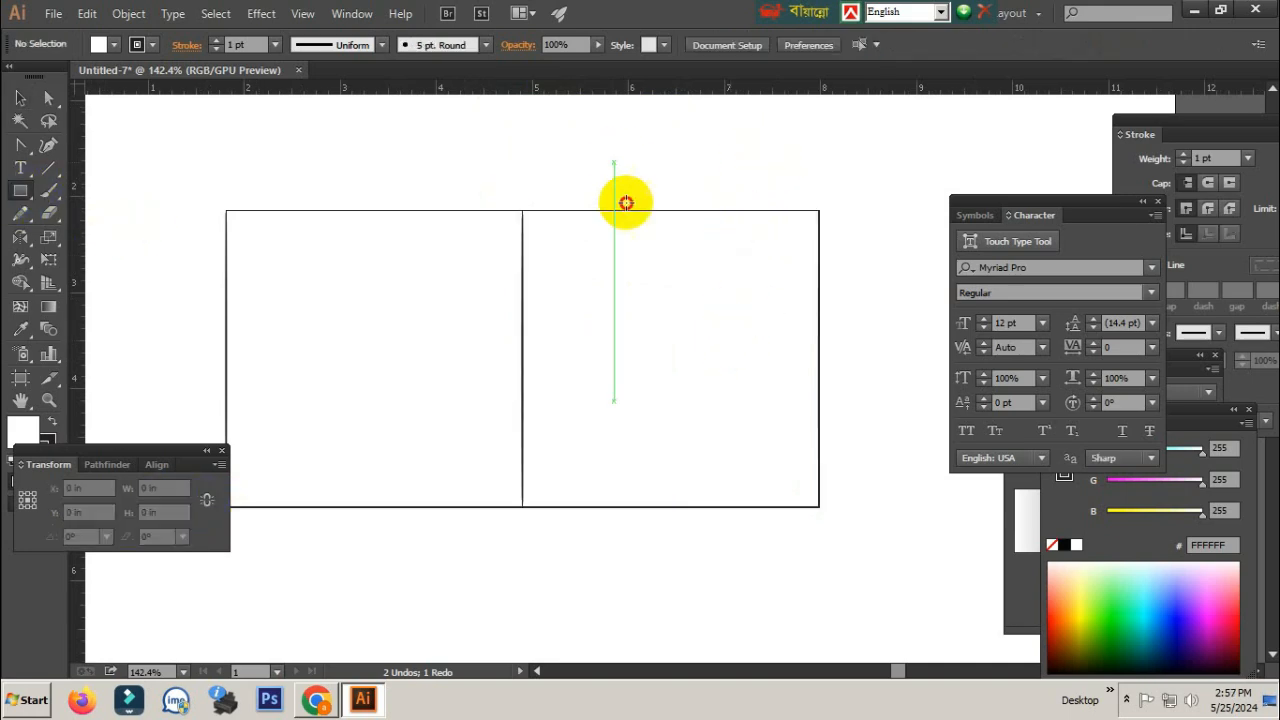
pyautogui.moveTo(617, 178); pyautogui.dragTo(998, 607)
pyautogui.click(1139, 611)
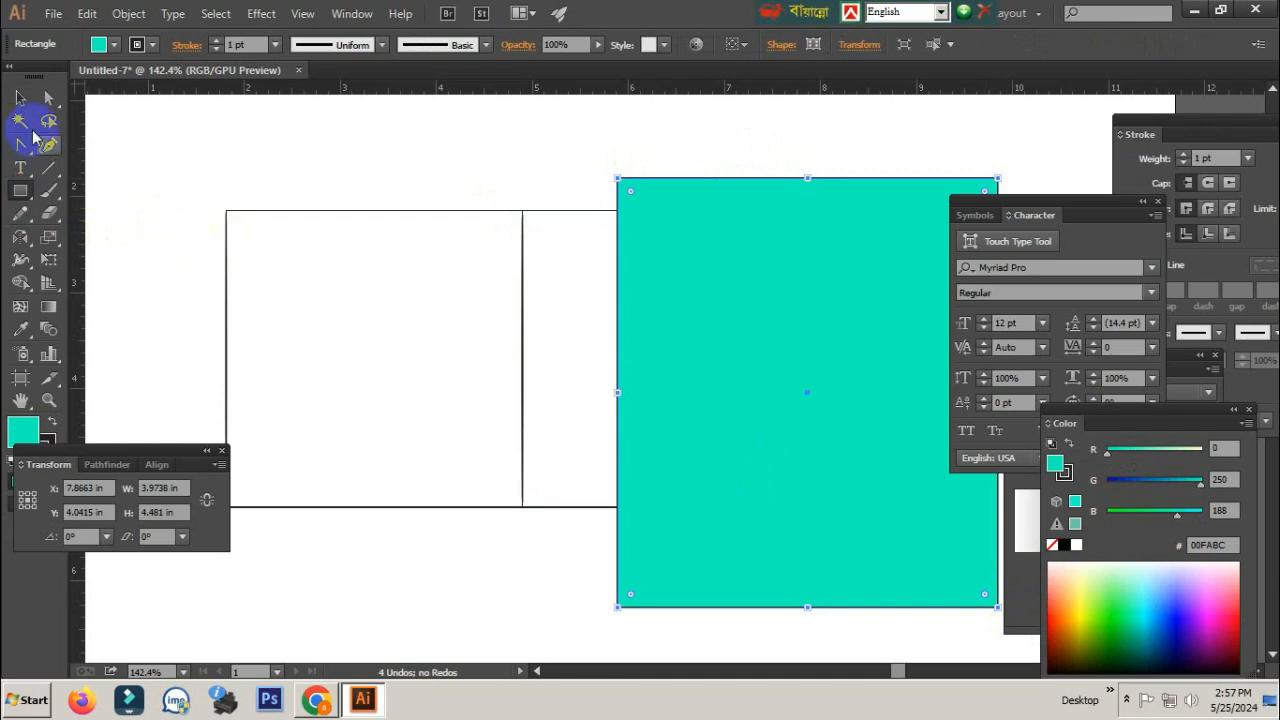
pyautogui.click(20, 98)
pyautogui.moveTo(846, 414); pyautogui.dragTo(543, 412)
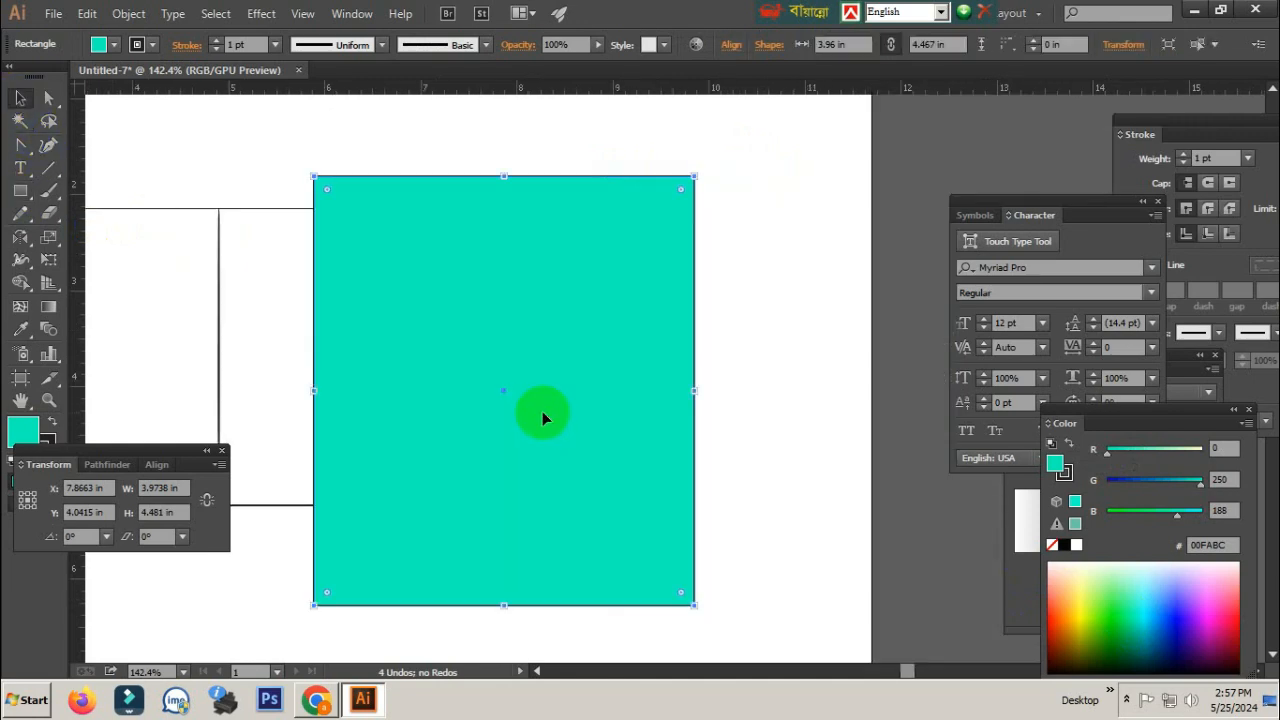
pyautogui.press('Delete')
pyautogui.moveTo(383, 409); pyautogui.dragTo(457, 387)
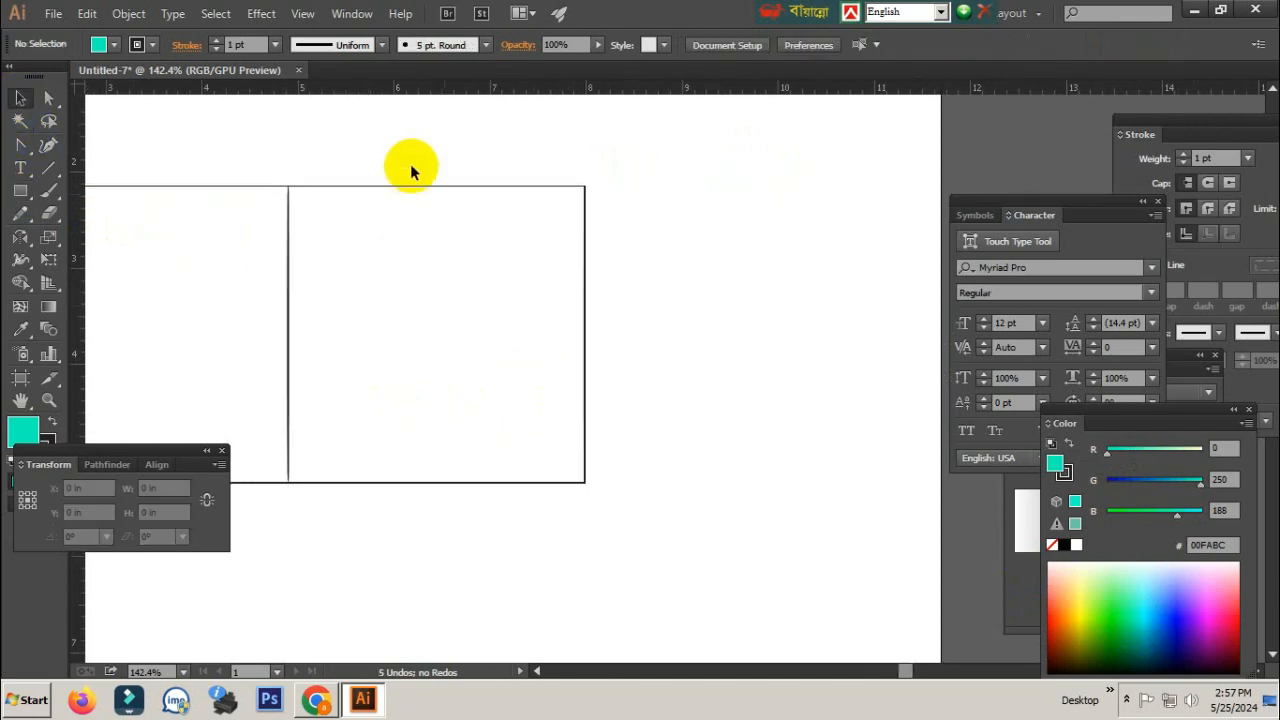
# Step: Select the right-hand square, try setting its height to 0.2 in, and undo the change
pyautogui.moveTo(426, 160); pyautogui.dragTo(451, 489)
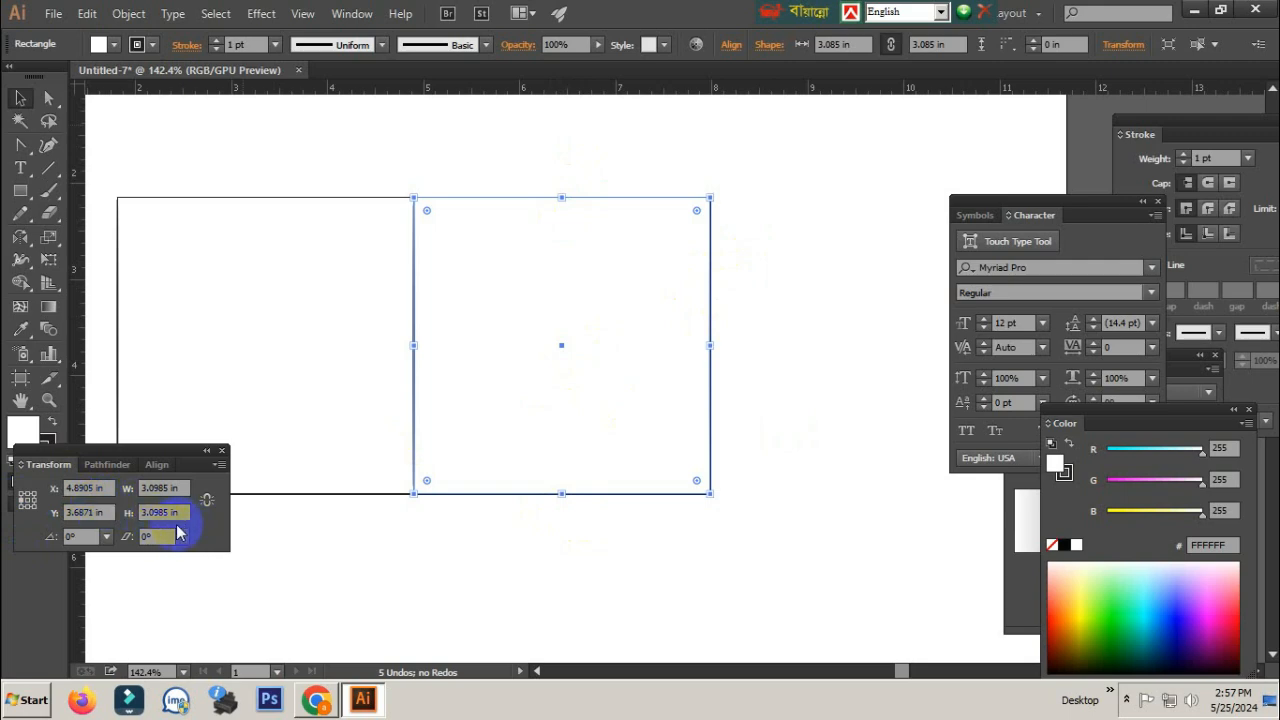
pyautogui.click(160, 487)
pyautogui.doubleClick(155, 482)
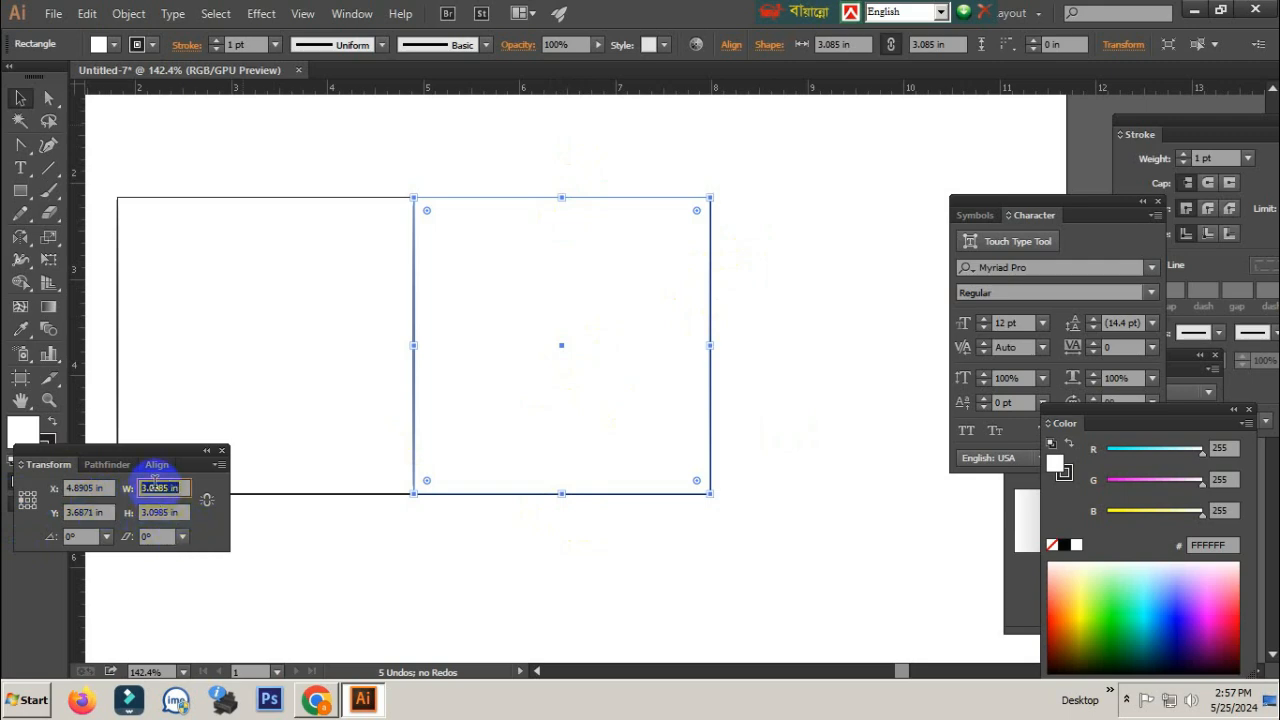
pyautogui.click(166, 507)
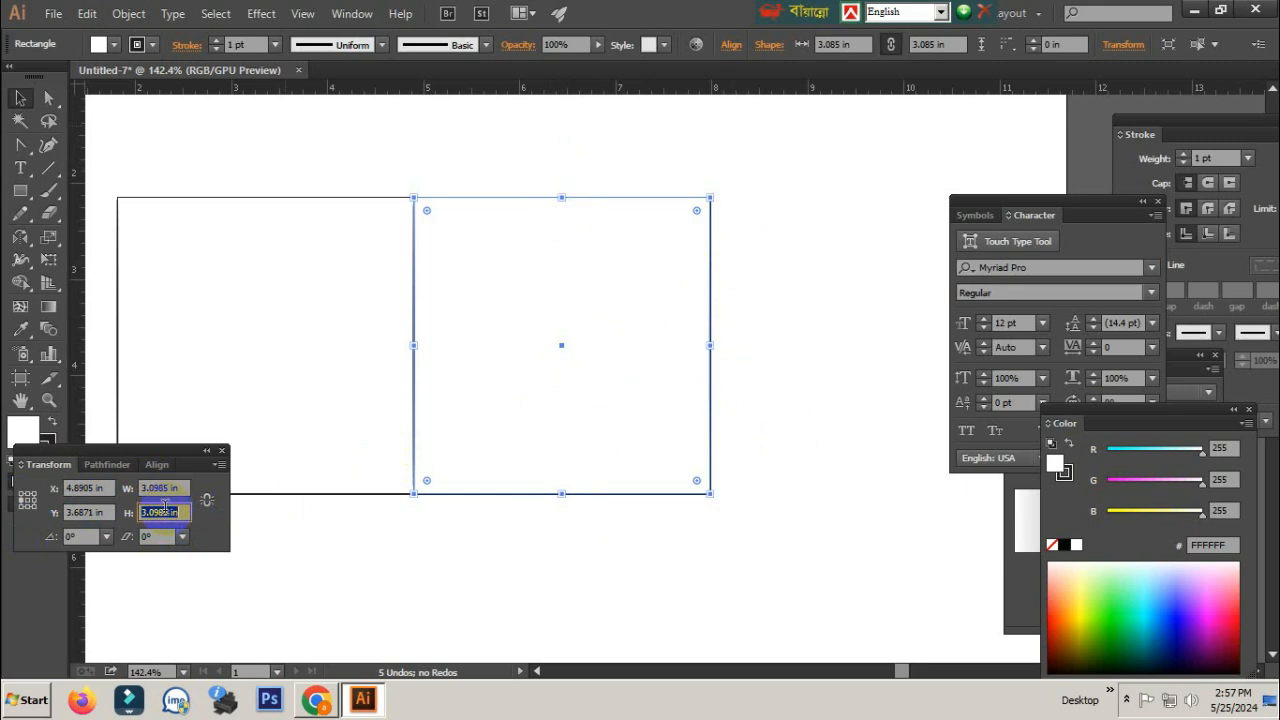
pyautogui.write('0')
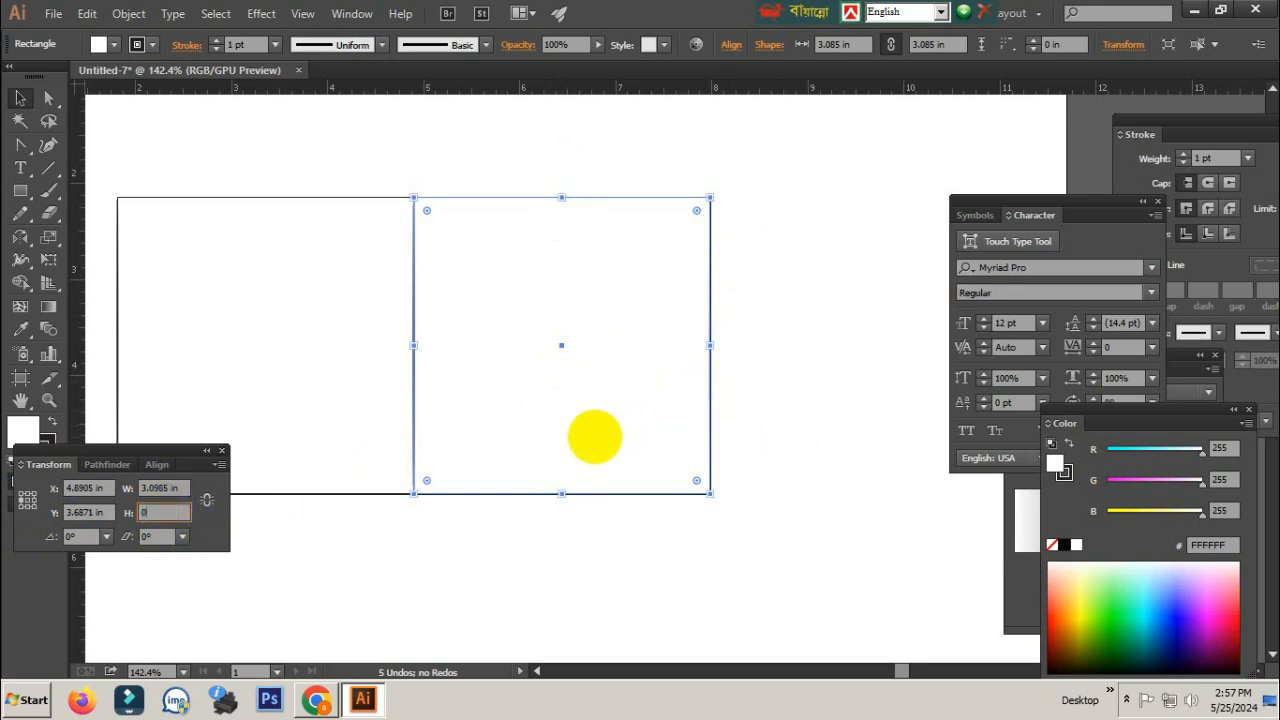
pyautogui.write('.2')
pyautogui.press('Tab')
pyautogui.hotkey('ctrl', 'z')
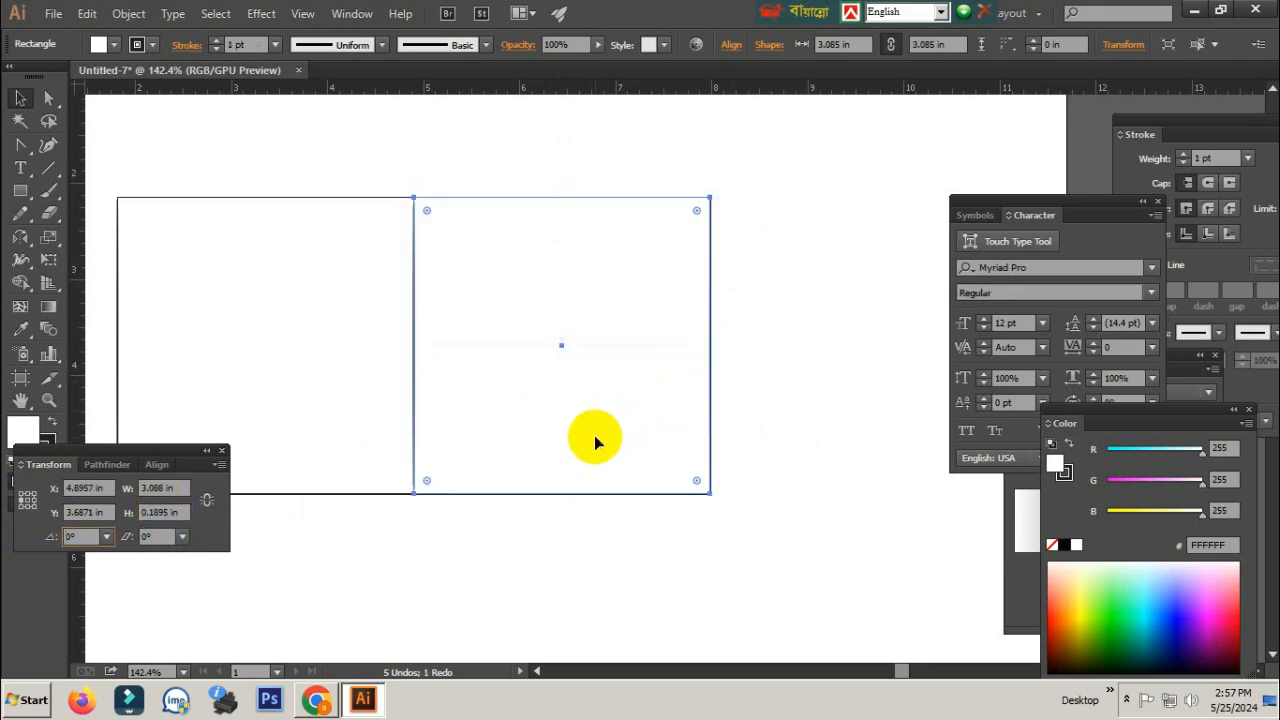
# Step: Narrow the right-hand square to a strip about 0.5 in wide, keeping its left edge in place, and deselect
pyautogui.click(157, 486)
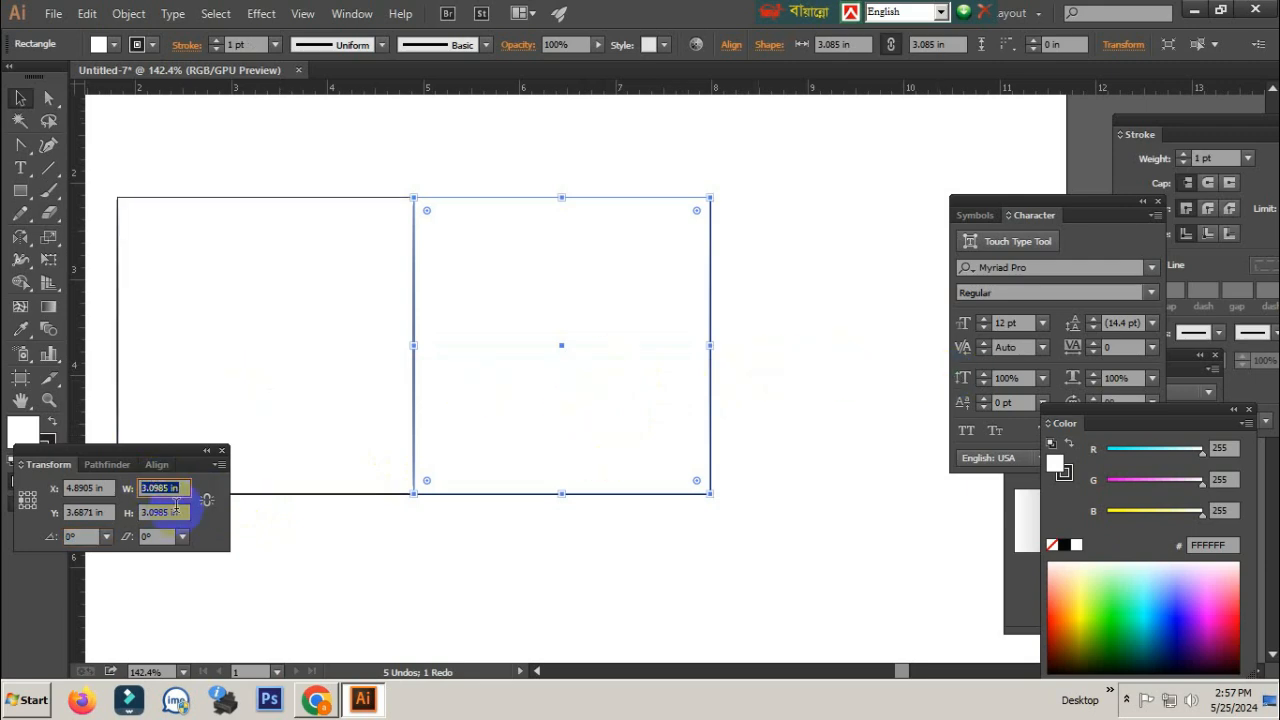
pyautogui.write('0.')
pyautogui.press('Tab')
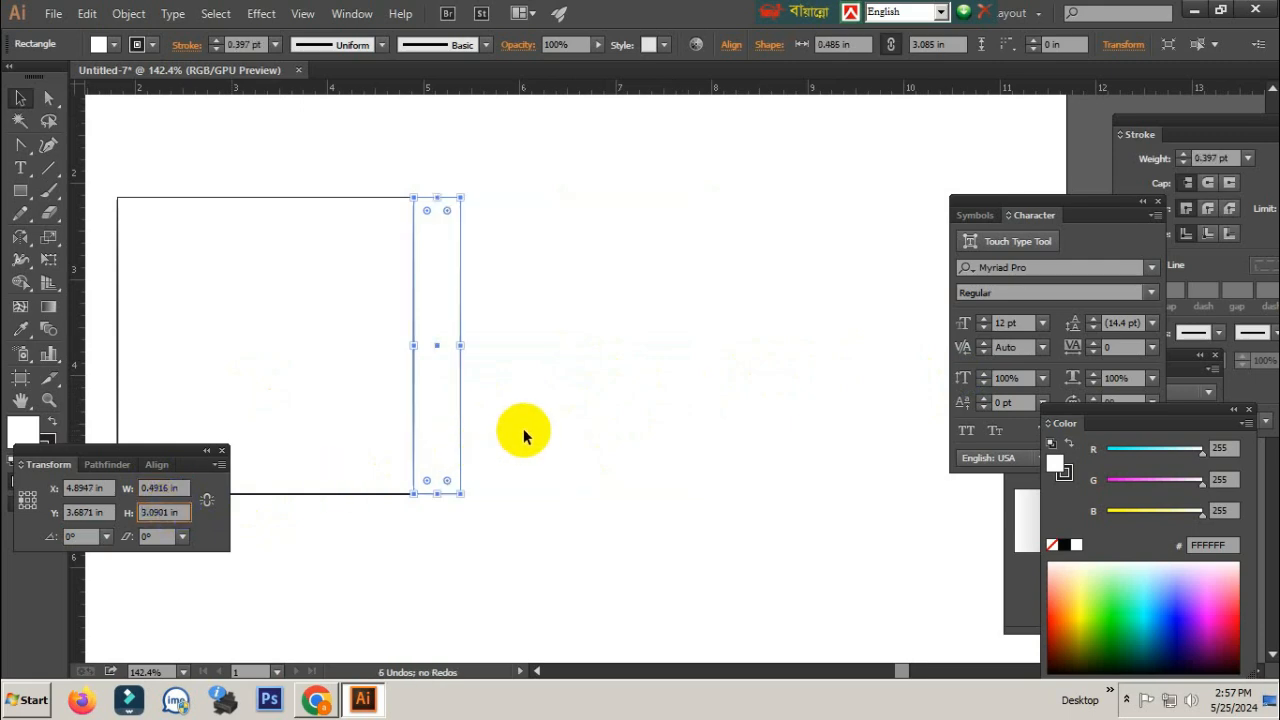
pyautogui.click(526, 432)
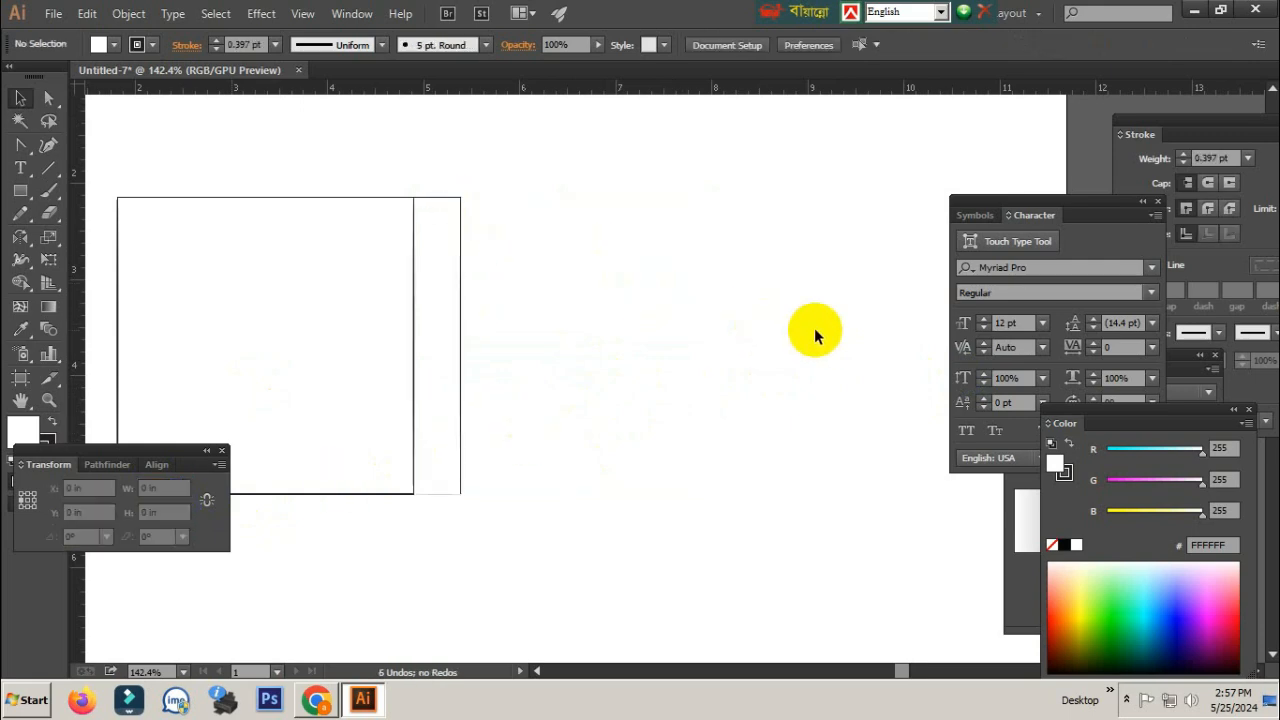
# Step: Duplicate the original square directly below itself so the two squares share an edge
pyautogui.moveTo(373, 451); pyautogui.dragTo(595, 442)
pyautogui.moveTo(523, 465); pyautogui.dragTo(612, 468)
pyautogui.moveTo(540, 512); pyautogui.dragTo(566, 485)
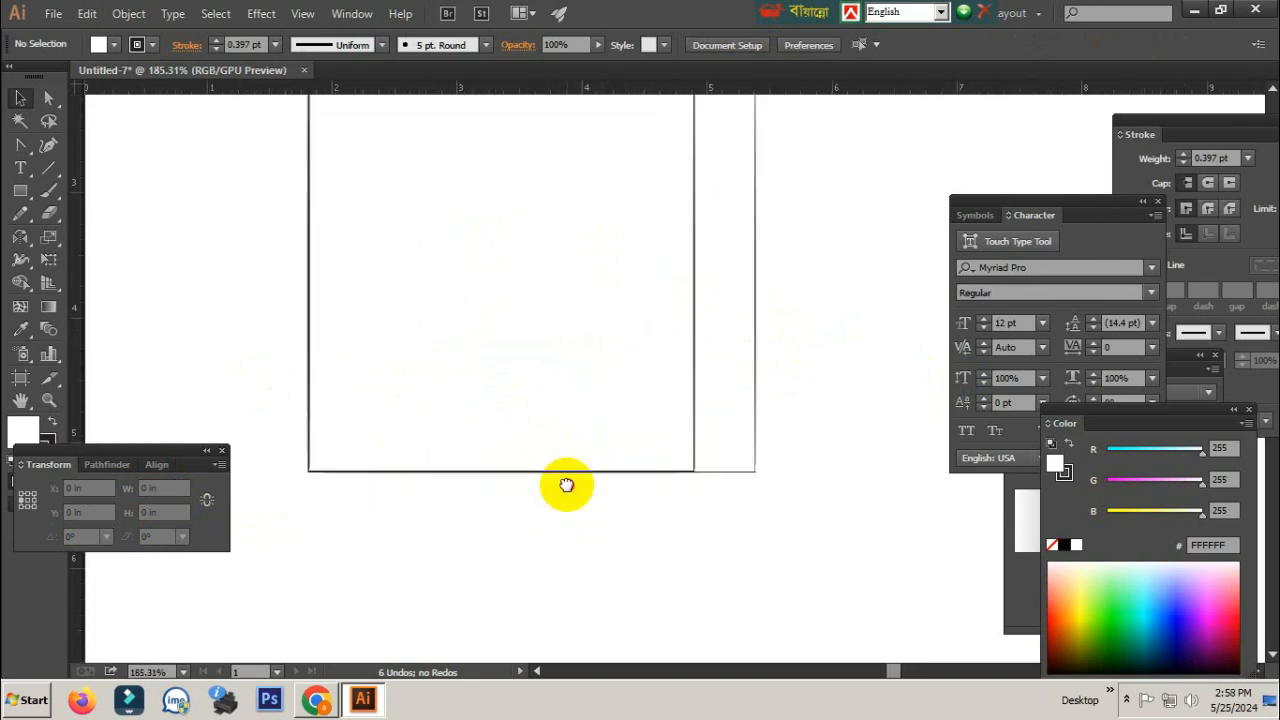
pyautogui.keyDown('ctrl'); pyautogui.keyDown('alt'); pyautogui.click(686, 438); pyautogui.keyUp('alt'); pyautogui.keyUp('ctrl')
pyautogui.moveTo(582, 400); pyautogui.dragTo(577, 482)
pyautogui.moveTo(338, 273); pyautogui.dragTo(535, 638)
pyautogui.moveTo(521, 587); pyautogui.dragTo(536, 381)
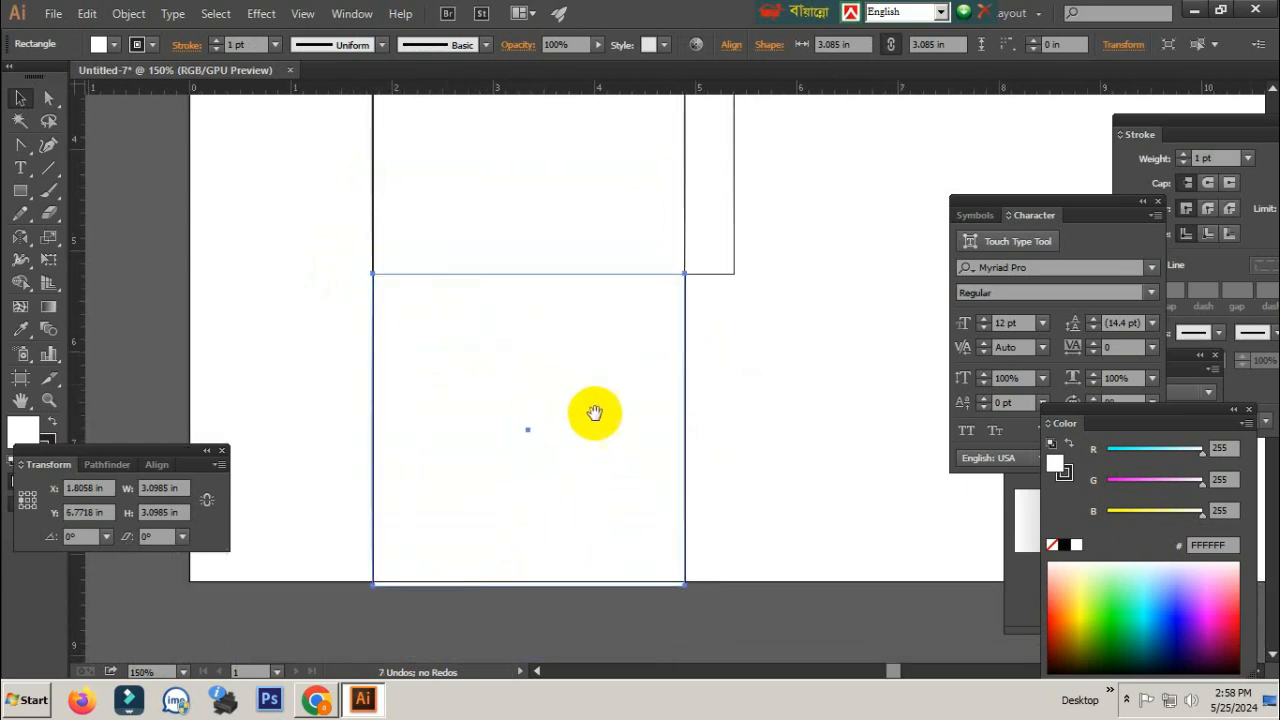
pyautogui.moveTo(594, 413); pyautogui.dragTo(571, 431)
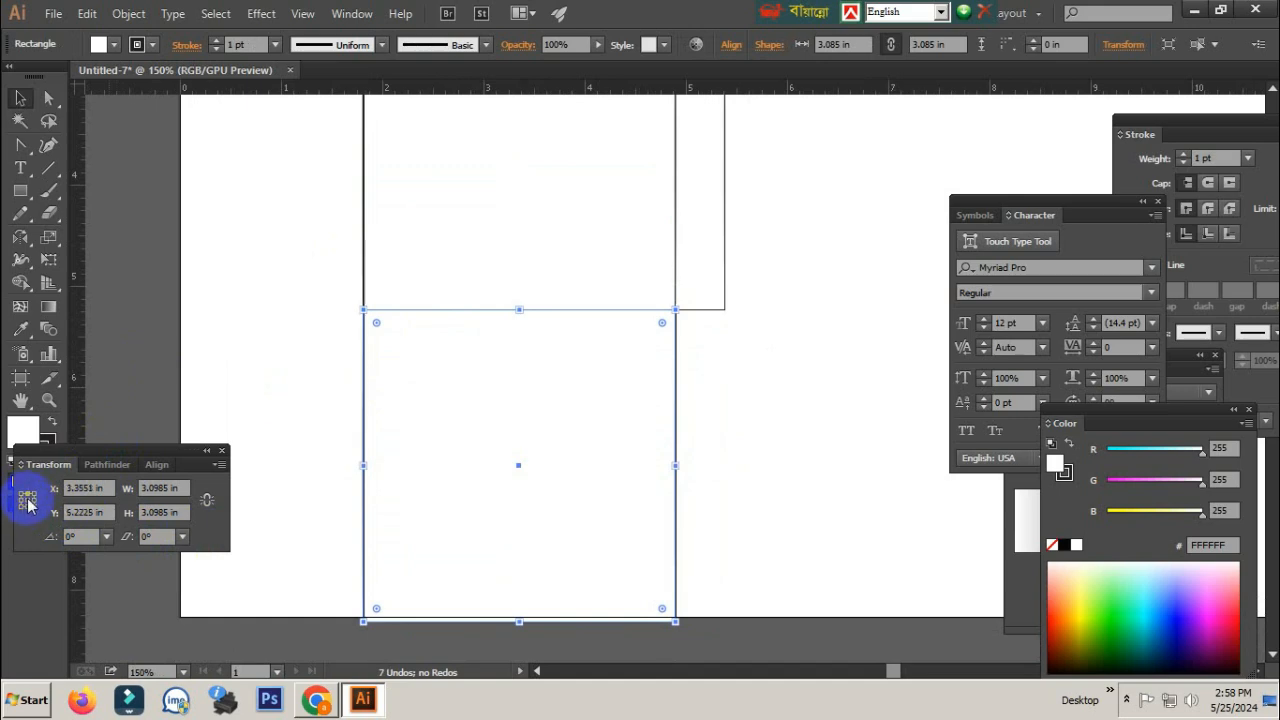
# Step: Try setting the lower square's width to 0.5 in and undo the change
pyautogui.click(172, 486)
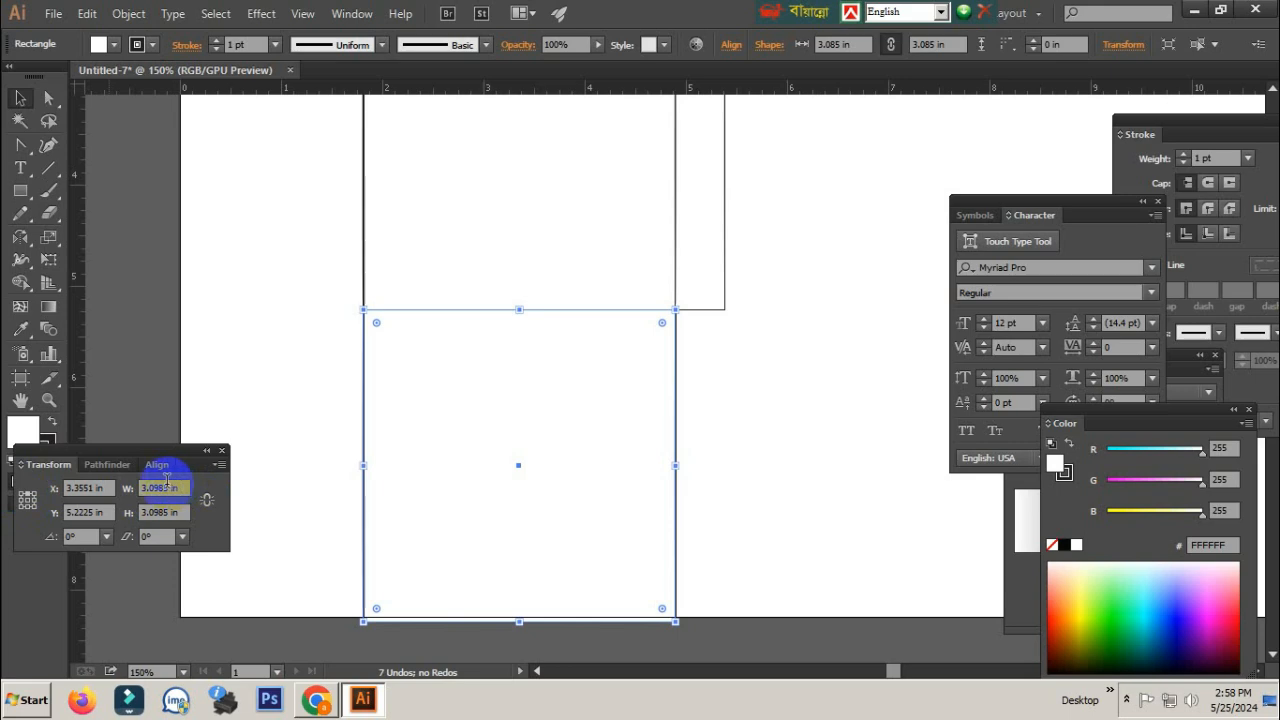
pyautogui.click(166, 486)
pyautogui.write('0.5')
pyautogui.press('Tab')
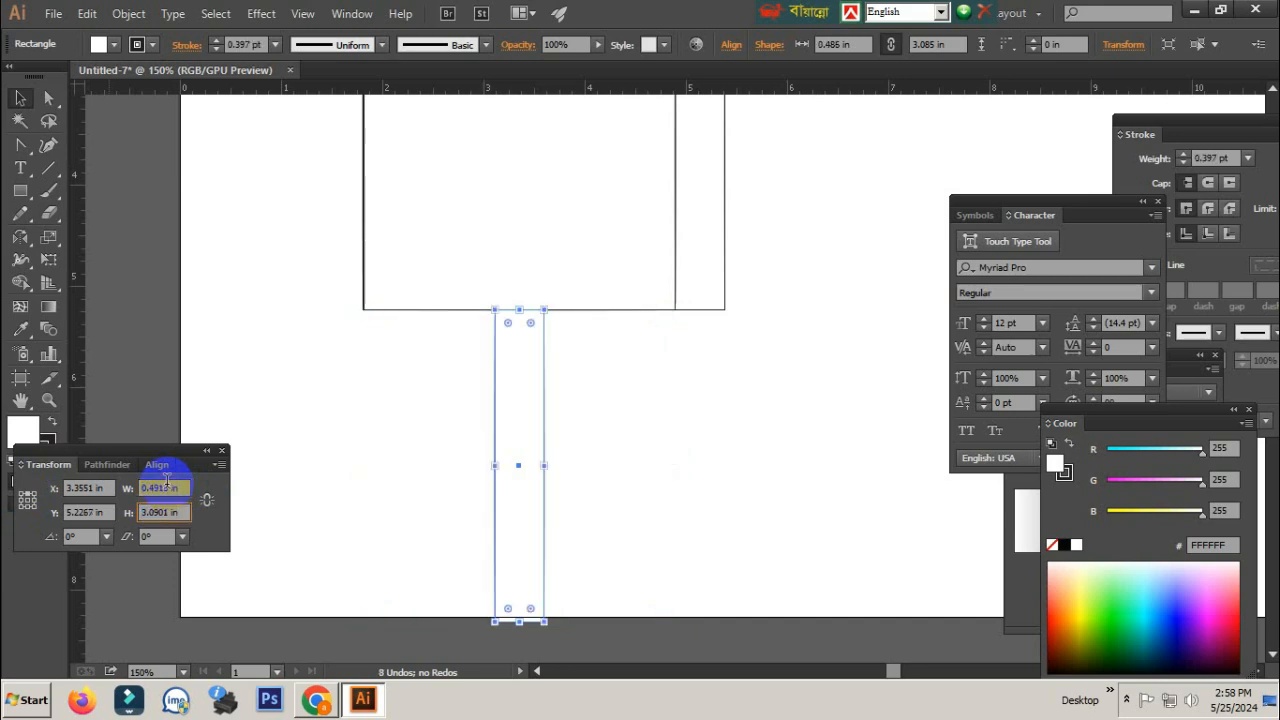
pyautogui.hotkey('ctrl', 'z')
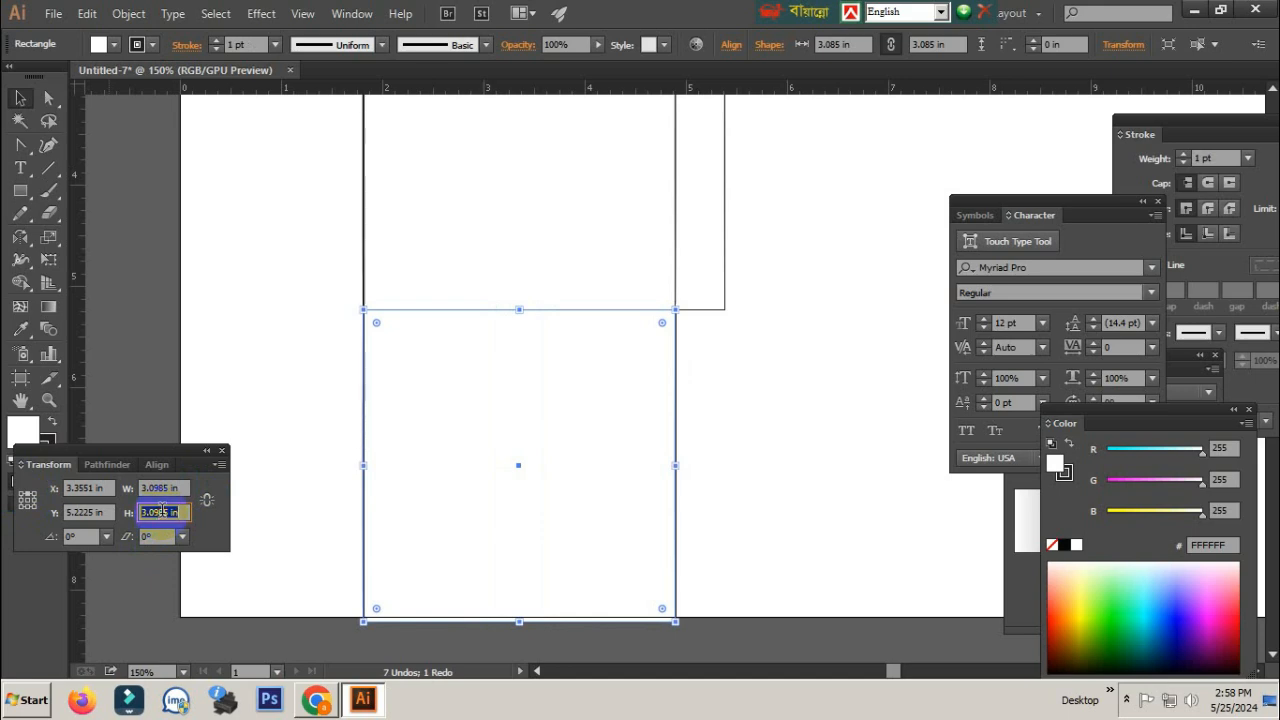
# Step: Set the lower square's height to 0.5 in, keeping its top edge in place, and deselect
pyautogui.write('0.5')
pyautogui.press('Return')
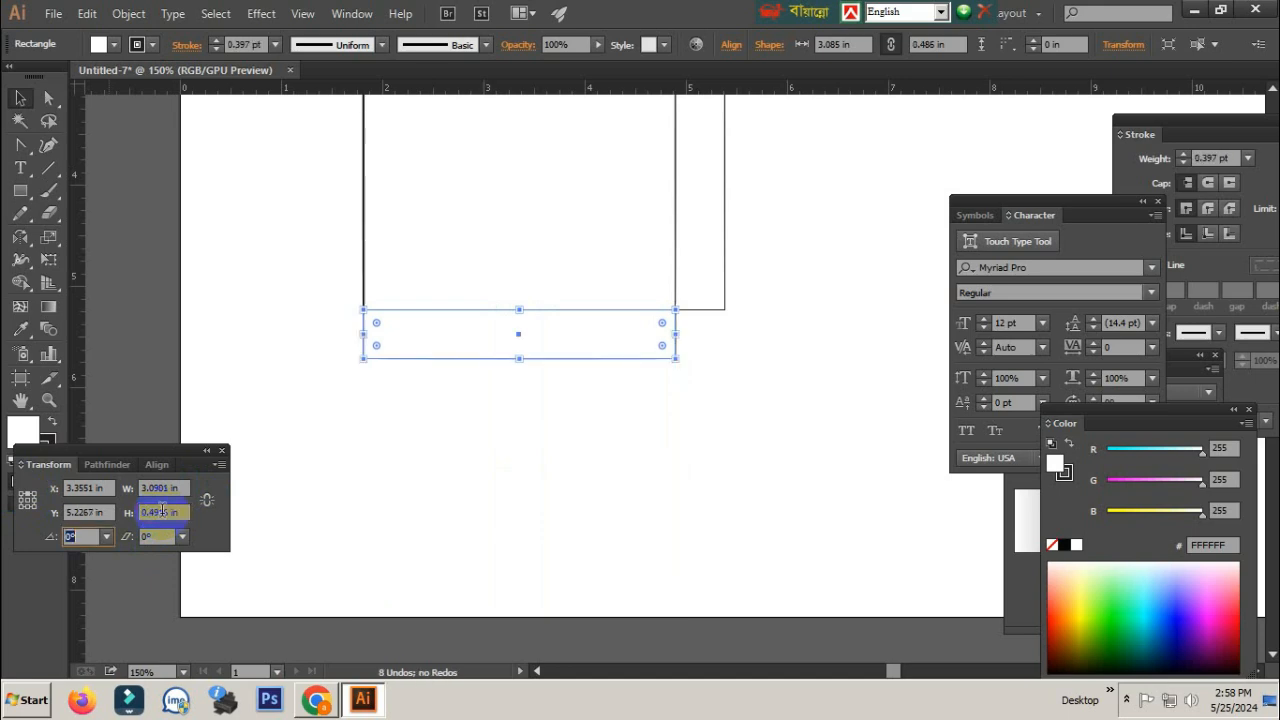
pyautogui.click(394, 480)
# Step: Select the right-hand and lower strips in turn to check their width and height
pyautogui.moveTo(626, 344); pyautogui.dragTo(596, 488)
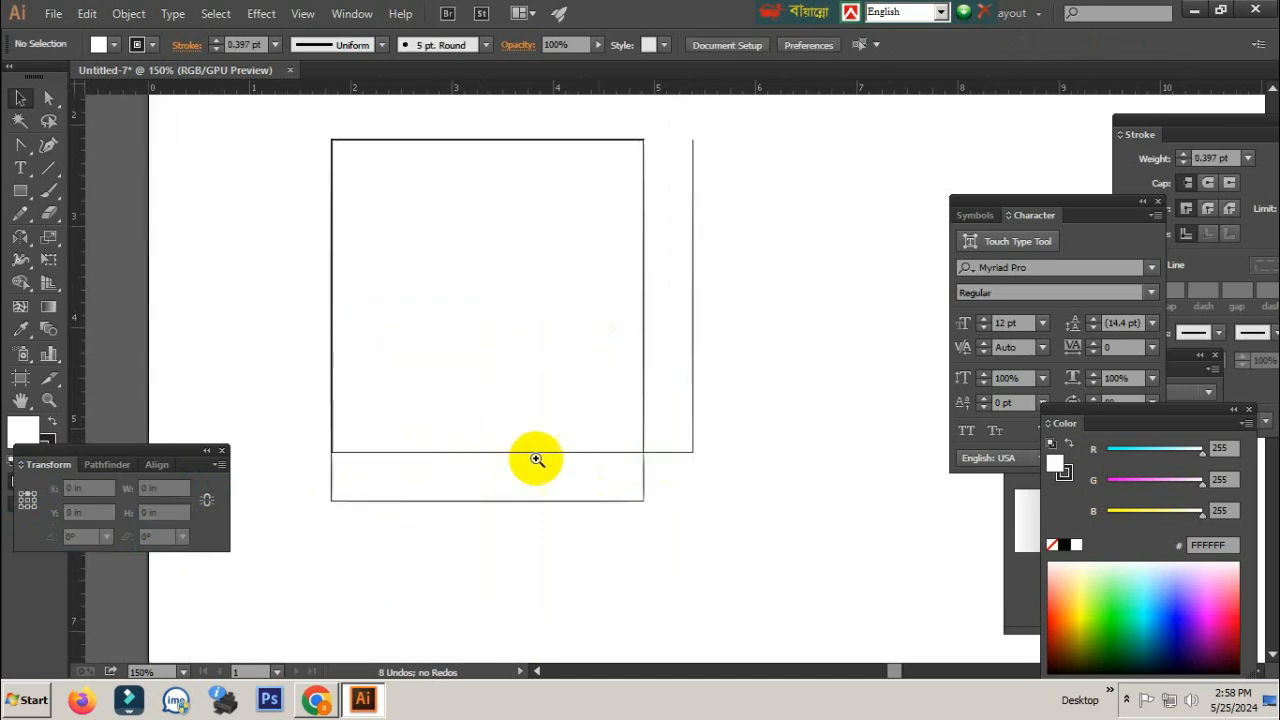
pyautogui.moveTo(533, 456); pyautogui.dragTo(638, 460)
pyautogui.moveTo(794, 254); pyautogui.dragTo(711, 287)
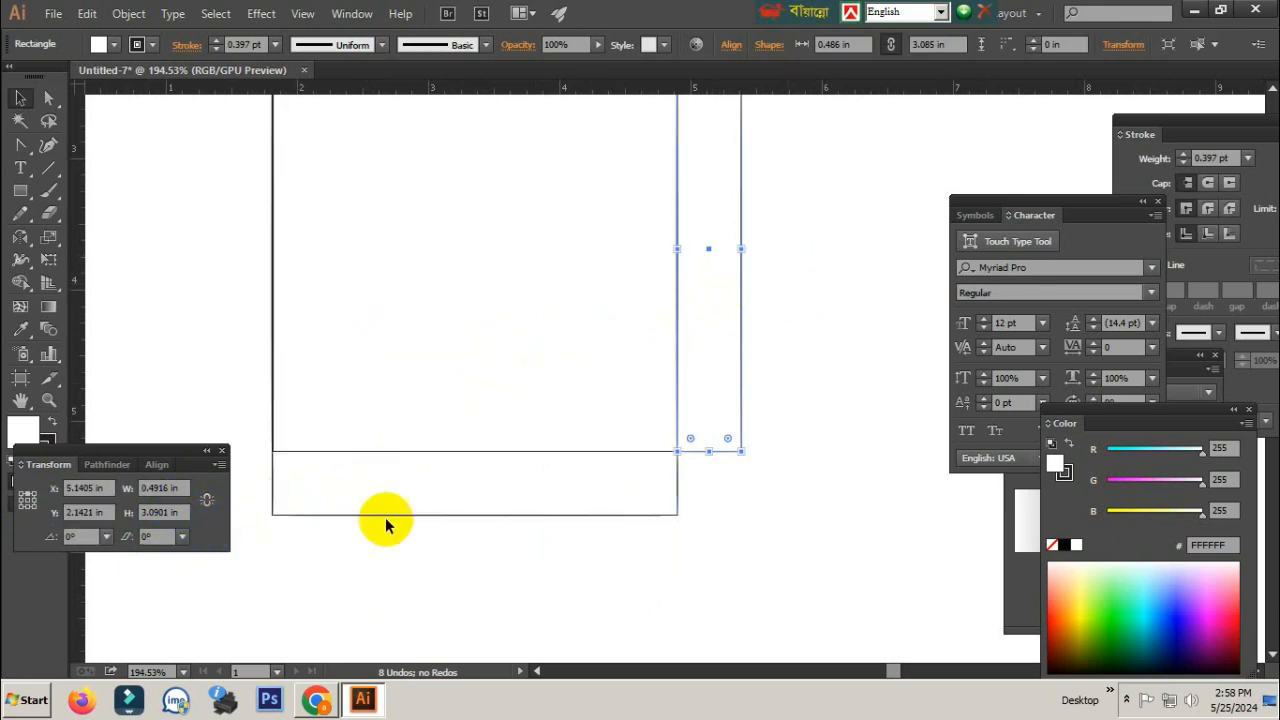
pyautogui.click(328, 502)
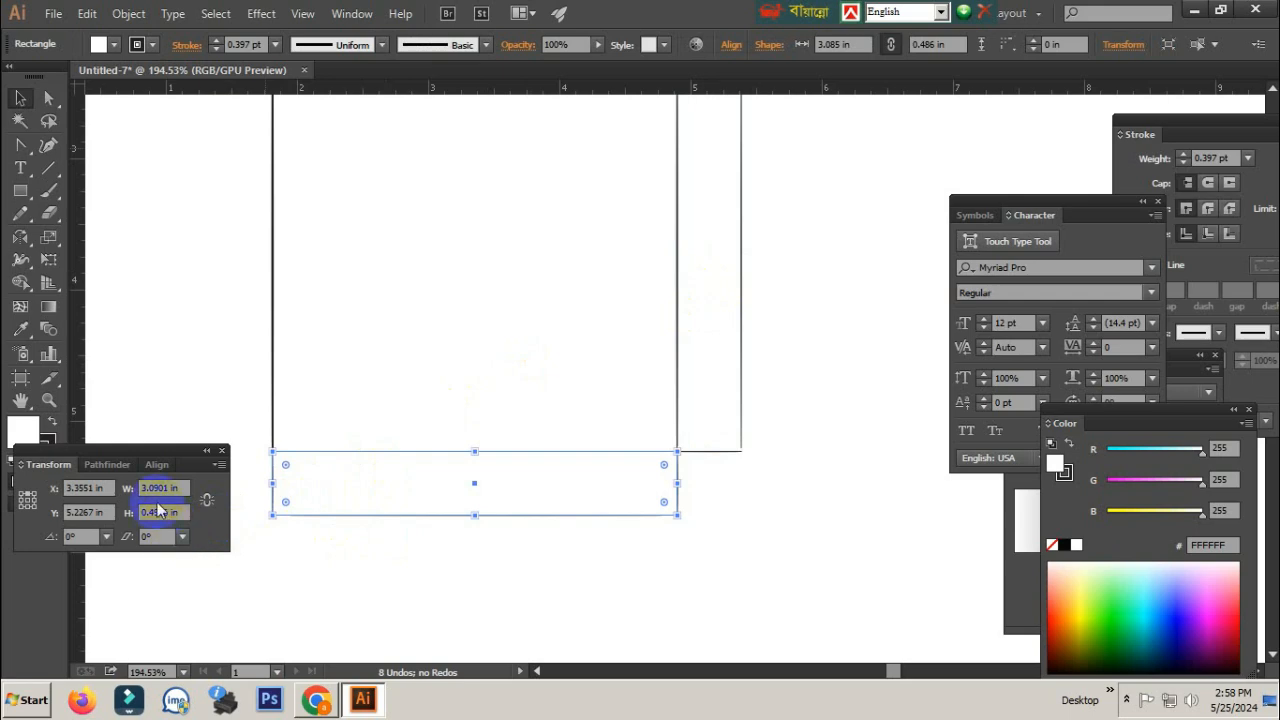
pyautogui.click(380, 552)
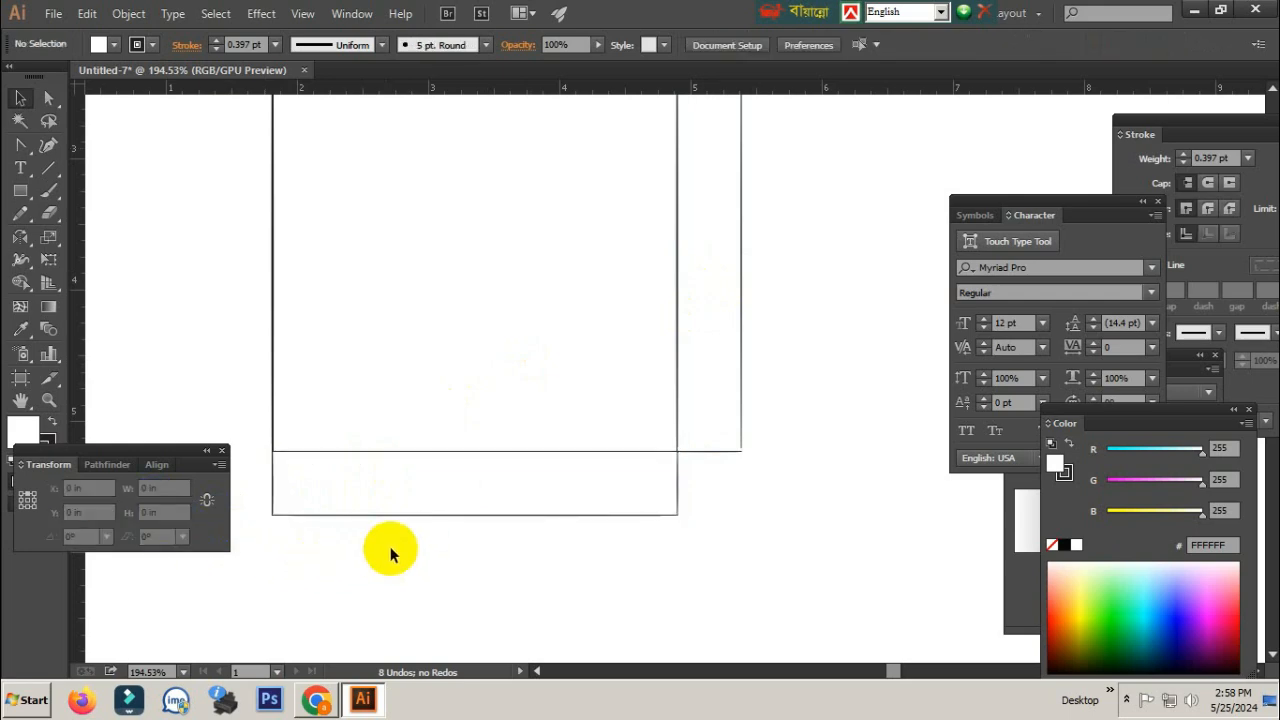
pyautogui.moveTo(491, 486); pyautogui.dragTo(441, 571)
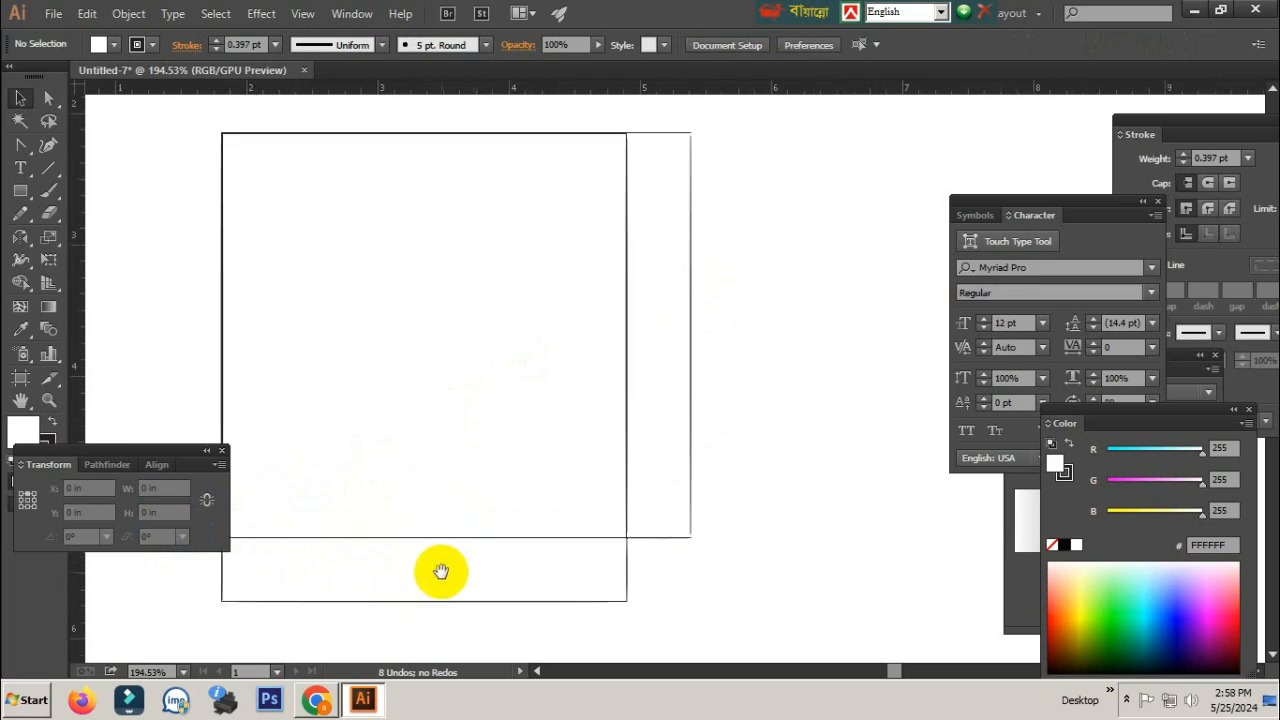
pyautogui.moveTo(603, 506); pyautogui.dragTo(692, 520)
pyautogui.keyDown('ctrl'); pyautogui.keyDown('alt'); pyautogui.click(617, 450); pyautogui.keyUp('alt'); pyautogui.keyUp('ctrl')
pyautogui.moveTo(617, 360); pyautogui.dragTo(571, 394)
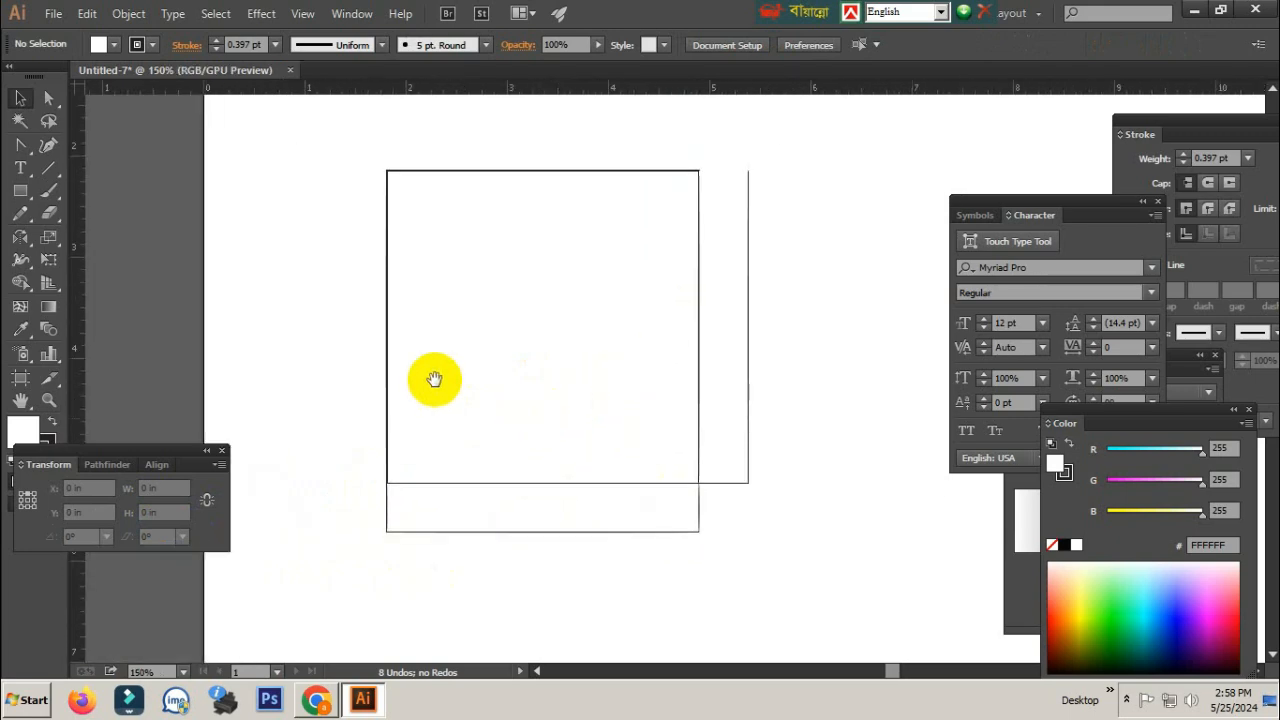
pyautogui.moveTo(521, 434); pyautogui.dragTo(509, 437)
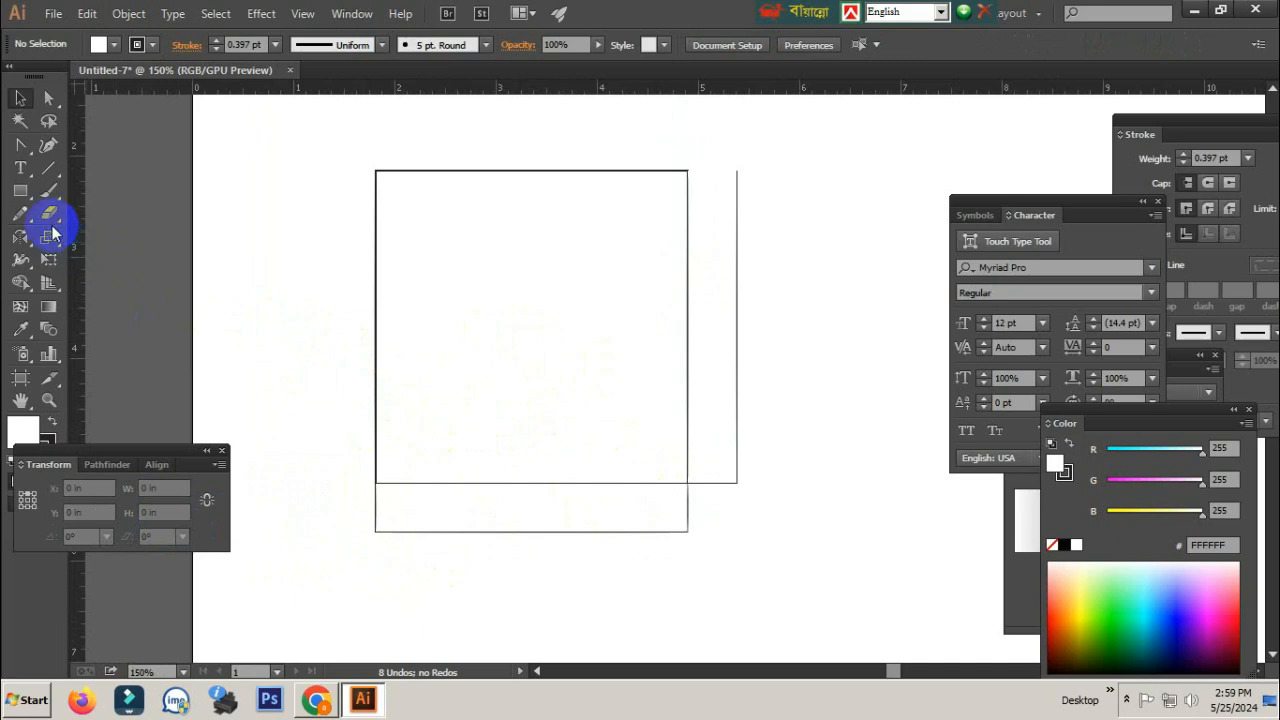
pyautogui.click(48, 238)
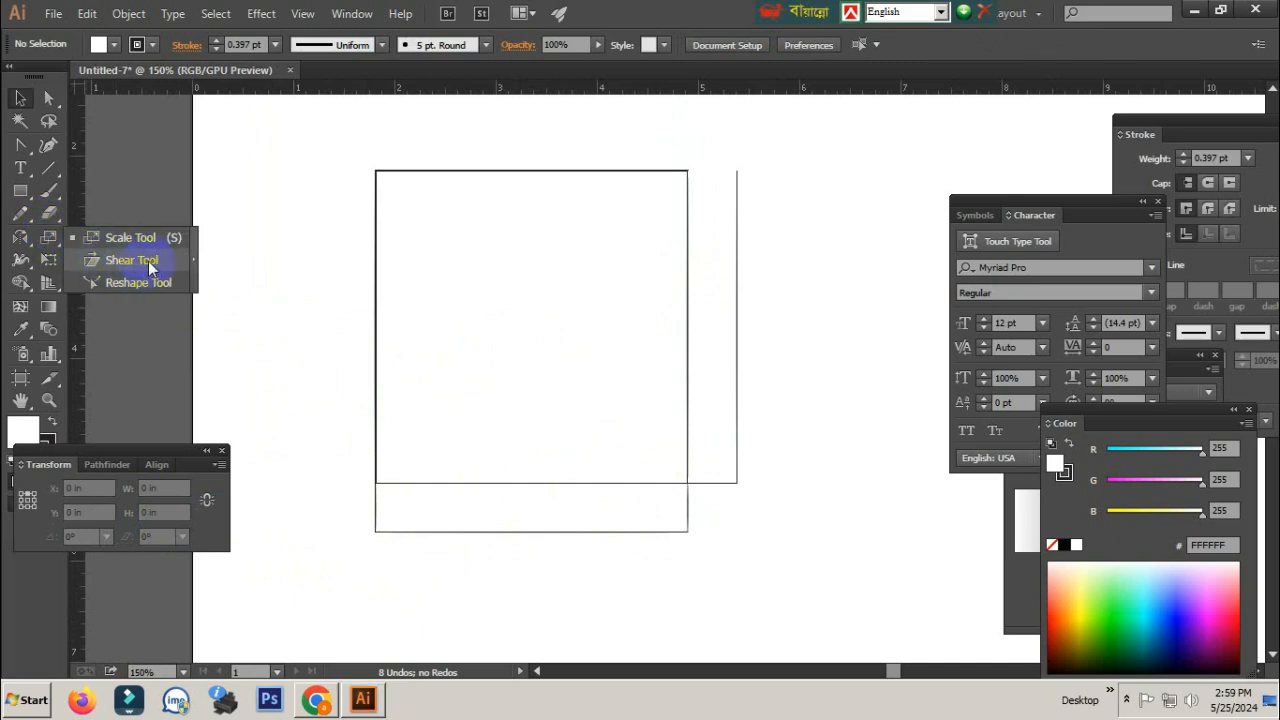
pyautogui.click(256, 284)
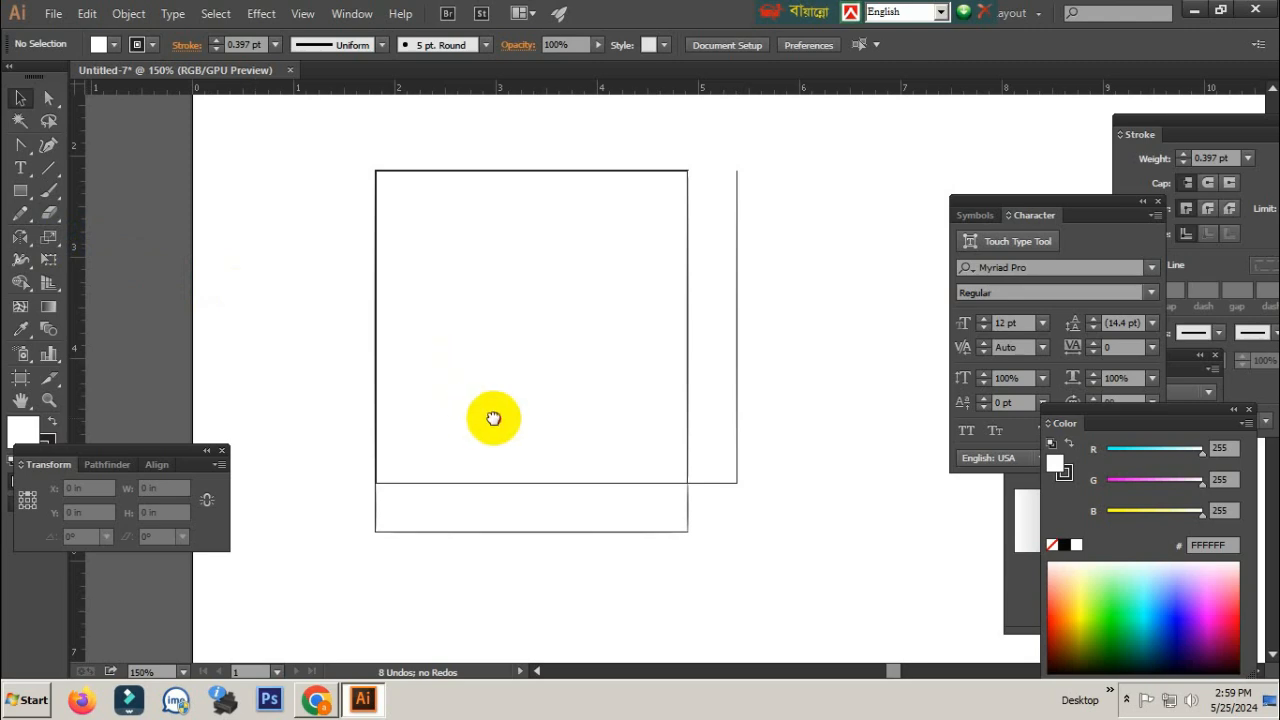
pyautogui.moveTo(476, 412); pyautogui.dragTo(496, 414)
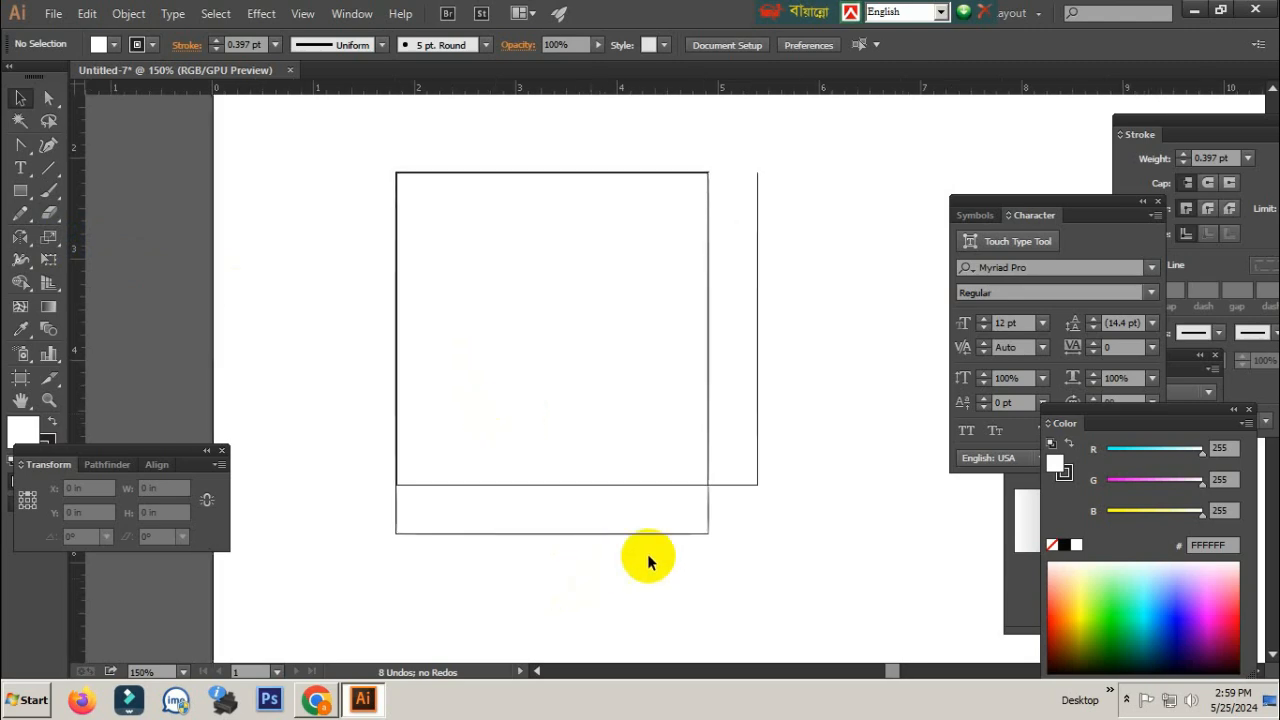
# Step: Place a horizontal guide along the lower strip's bottom edge
pyautogui.moveTo(585, 593); pyautogui.dragTo(700, 465)
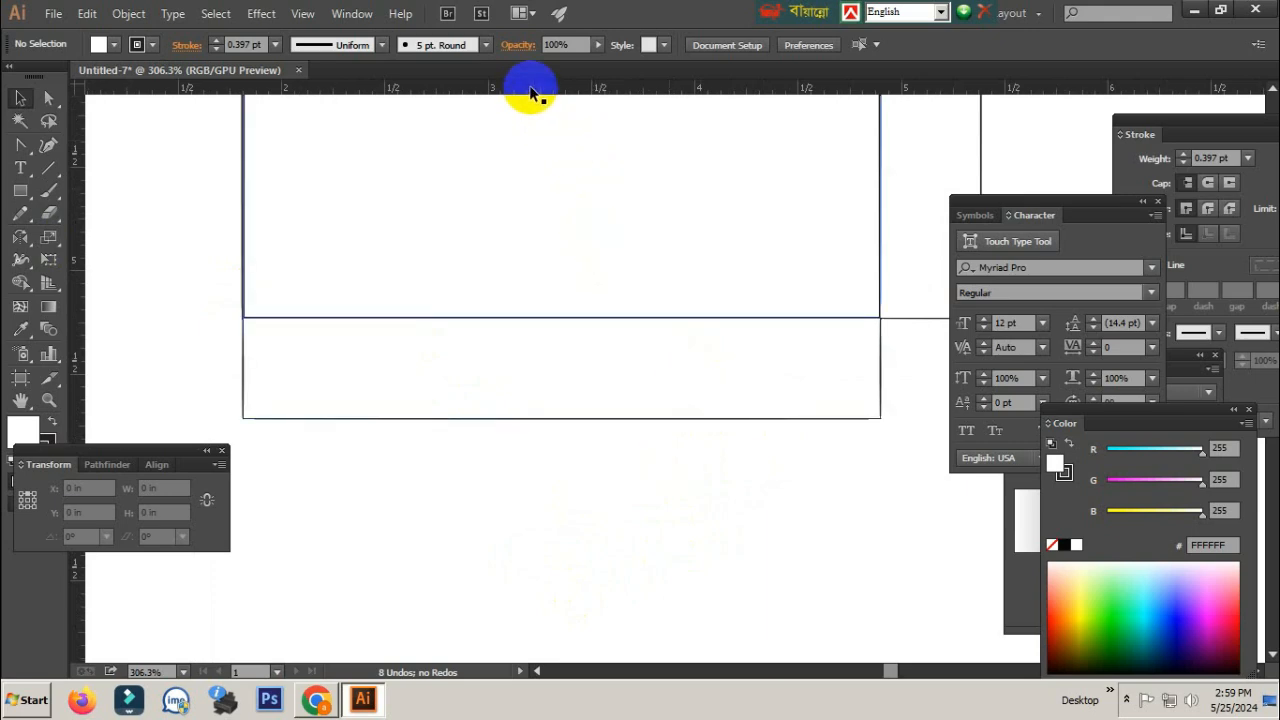
pyautogui.click(553, 422)
pyautogui.moveTo(791, 434); pyautogui.dragTo(537, 448)
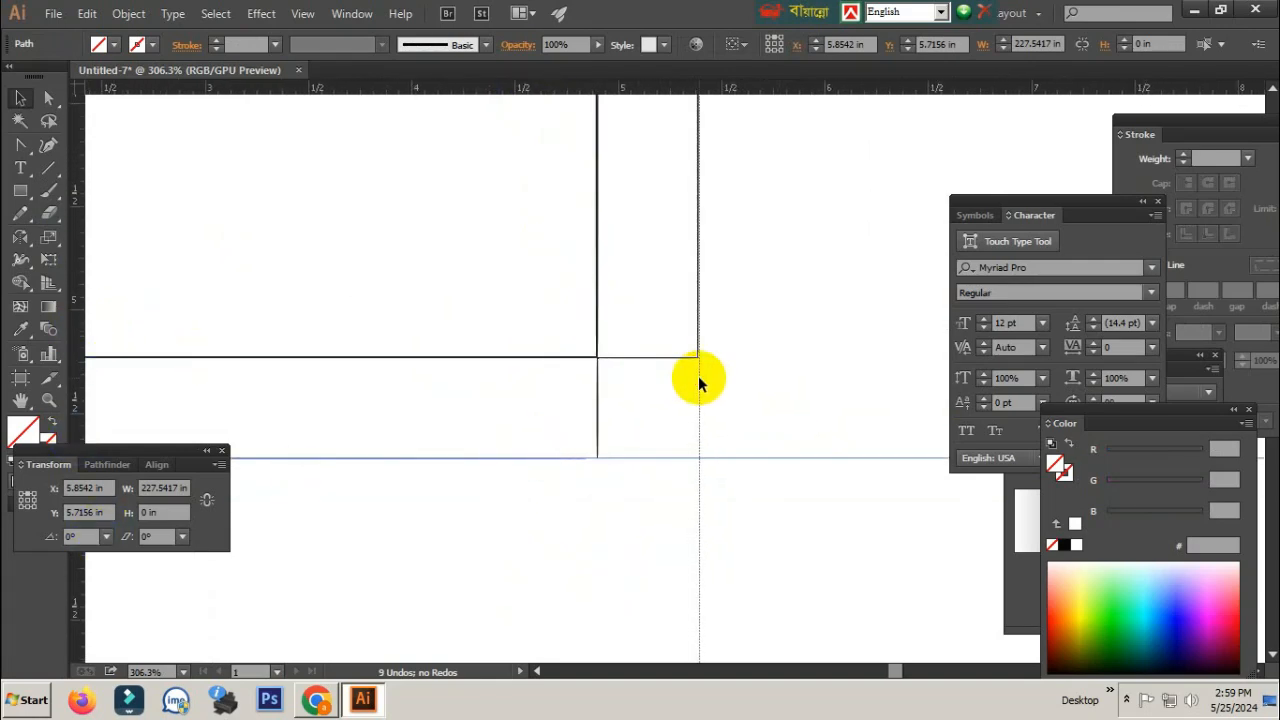
# Step: Place a vertical guide along the right-hand strip's outer edge and adjust it to sit exactly on that edge
pyautogui.moveTo(699, 378); pyautogui.dragTo(1000, 400)
pyautogui.click(757, 369)
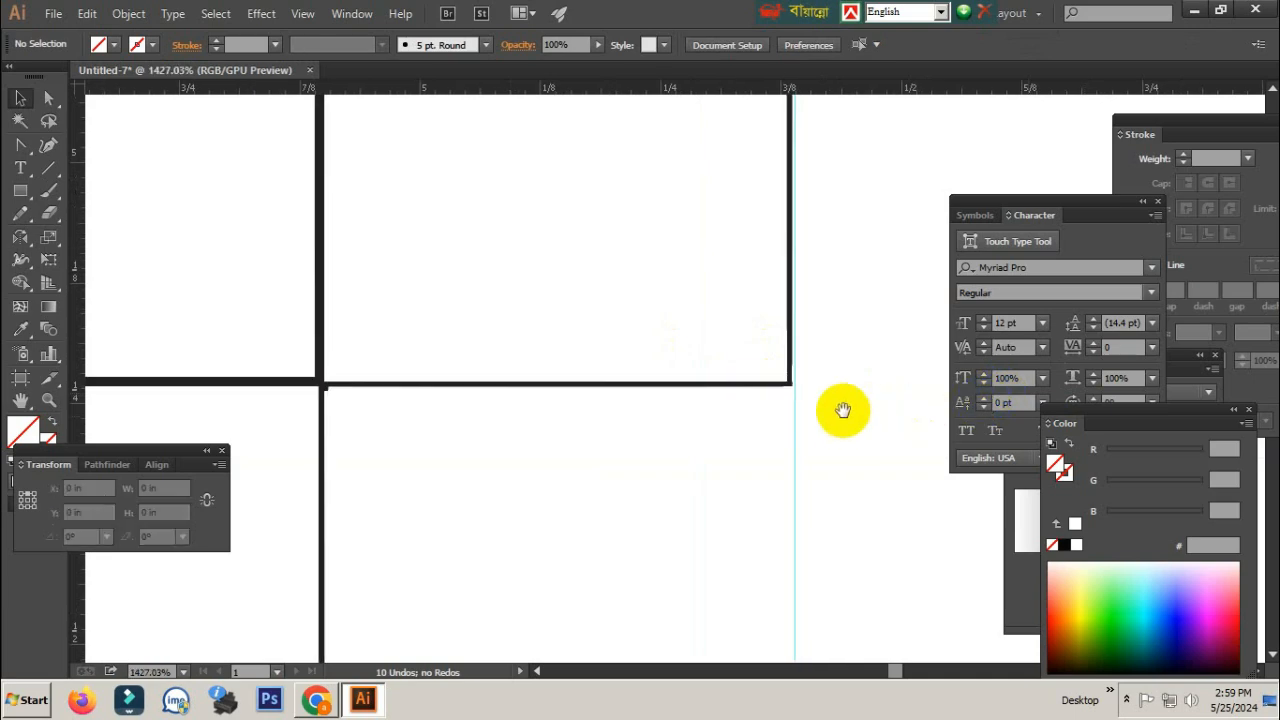
pyautogui.moveTo(794, 380); pyautogui.dragTo(808, 454)
pyautogui.click(845, 462)
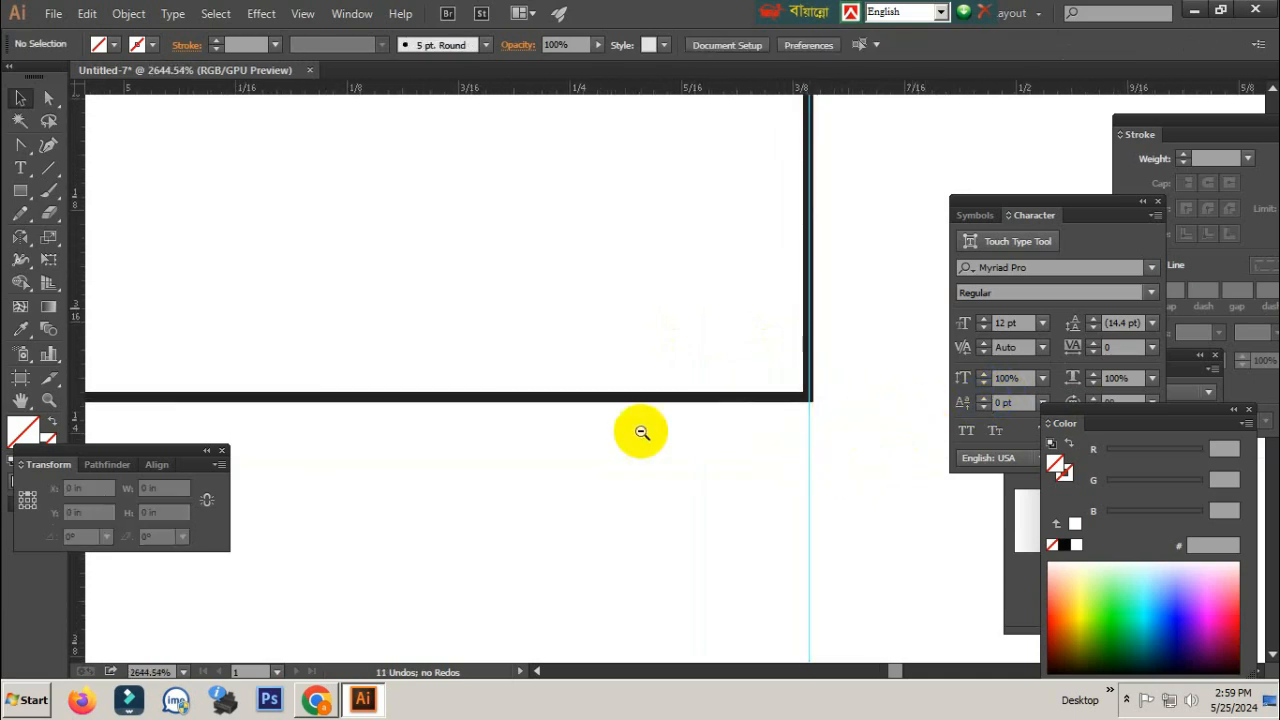
pyautogui.keyDown('ctrl'); pyautogui.keyDown('alt'); pyautogui.click(642, 432); pyautogui.keyUp('alt'); pyautogui.keyUp('ctrl')
pyautogui.keyDown('ctrl'); pyautogui.keyDown('alt'); pyautogui.click(642, 432); pyautogui.keyUp('alt'); pyautogui.keyUp('ctrl')
pyautogui.keyDown('ctrl'); pyautogui.keyDown('alt'); pyautogui.click(612, 360); pyautogui.keyUp('alt'); pyautogui.keyUp('ctrl')
pyautogui.keyDown('ctrl'); pyautogui.keyDown('alt'); pyautogui.click(612, 360); pyautogui.keyUp('alt'); pyautogui.keyUp('ctrl')
pyautogui.keyDown('ctrl'); pyautogui.keyDown('alt'); pyautogui.click(612, 359); pyautogui.keyUp('alt'); pyautogui.keyUp('ctrl')
pyautogui.keyDown('ctrl'); pyautogui.keyDown('alt'); pyautogui.click(618, 359); pyautogui.keyUp('alt'); pyautogui.keyUp('ctrl')
pyautogui.moveTo(759, 493); pyautogui.dragTo(696, 390)
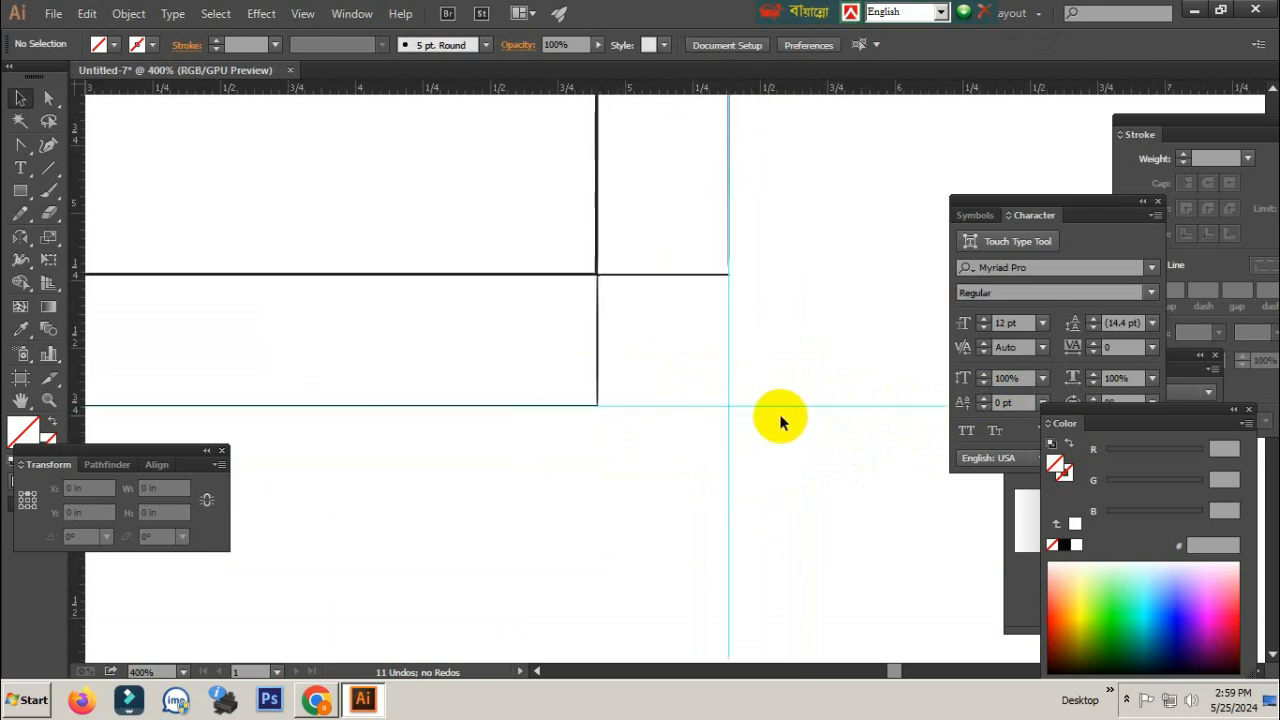
# Step: Lock the guides so they cannot be selected or moved
pyautogui.click(728, 338)
pyautogui.rightClick(700, 340)
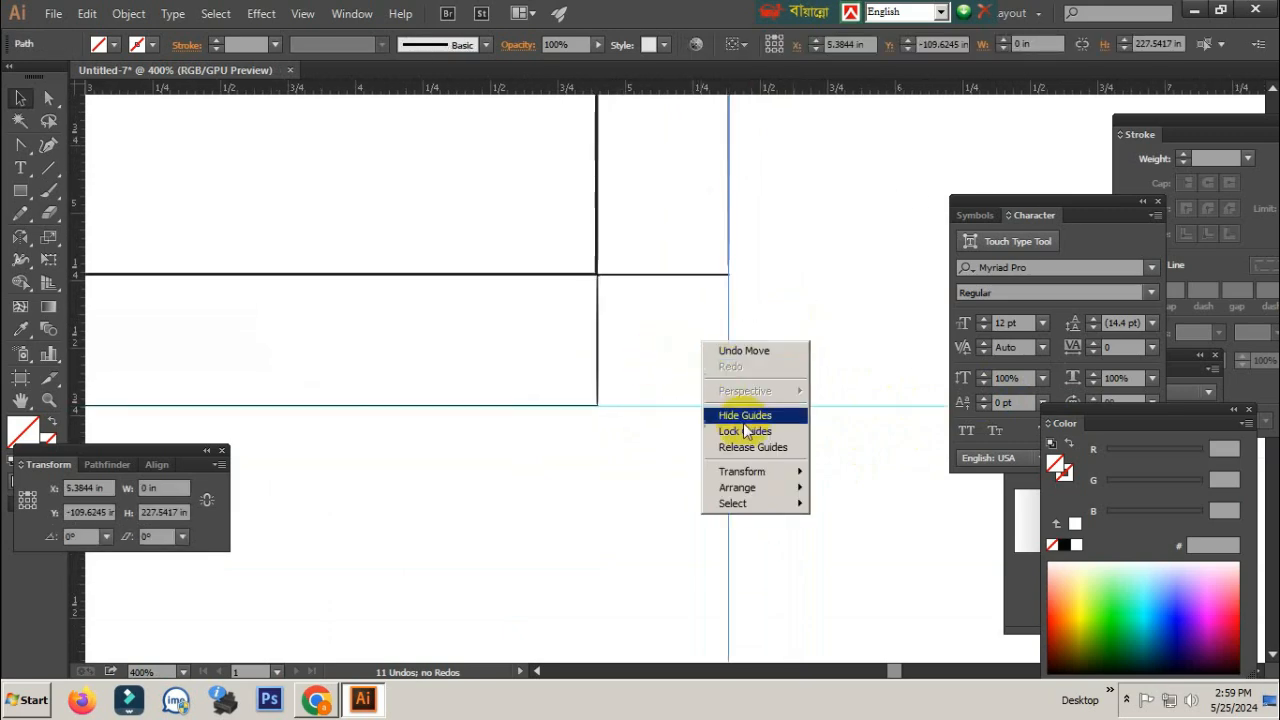
pyautogui.click(765, 432)
pyautogui.keyDown('ctrl'); pyautogui.keyDown('alt'); pyautogui.click(574, 426); pyautogui.keyUp('alt'); pyautogui.keyUp('ctrl')
pyautogui.keyDown('ctrl'); pyautogui.keyDown('alt'); pyautogui.click(614, 391); pyautogui.keyUp('alt'); pyautogui.keyUp('ctrl')
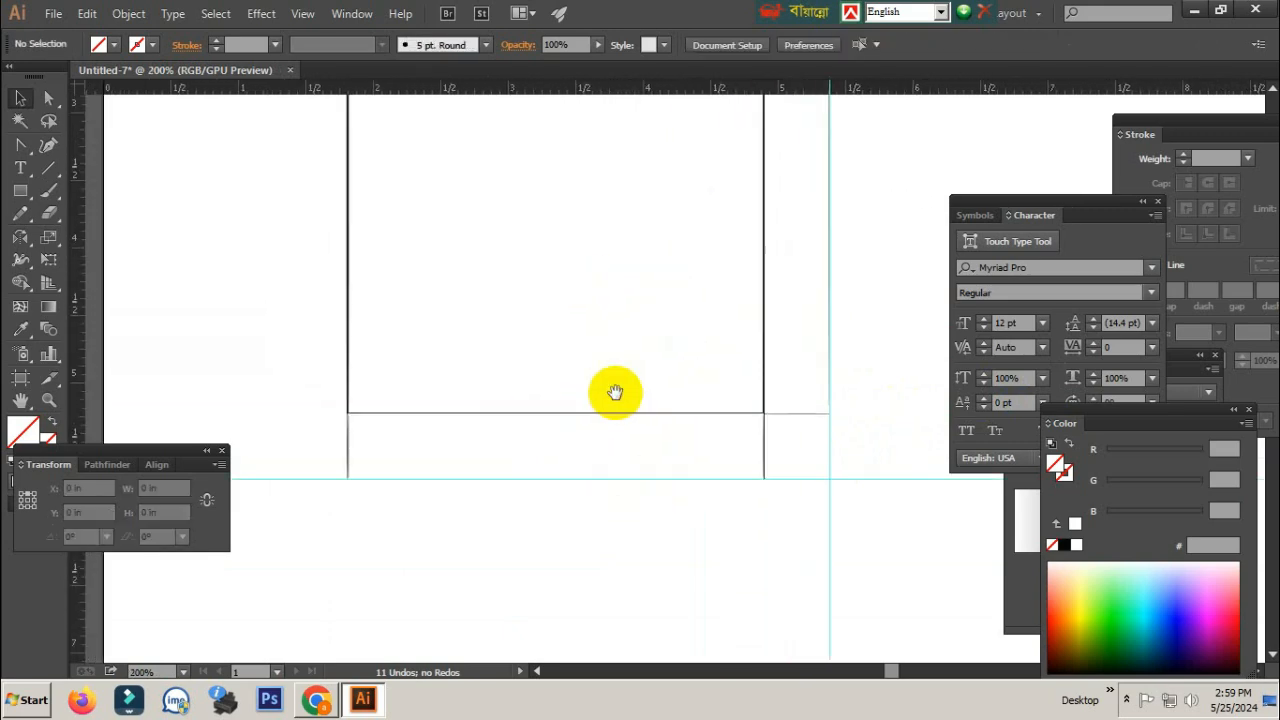
pyautogui.moveTo(634, 411); pyautogui.dragTo(563, 383)
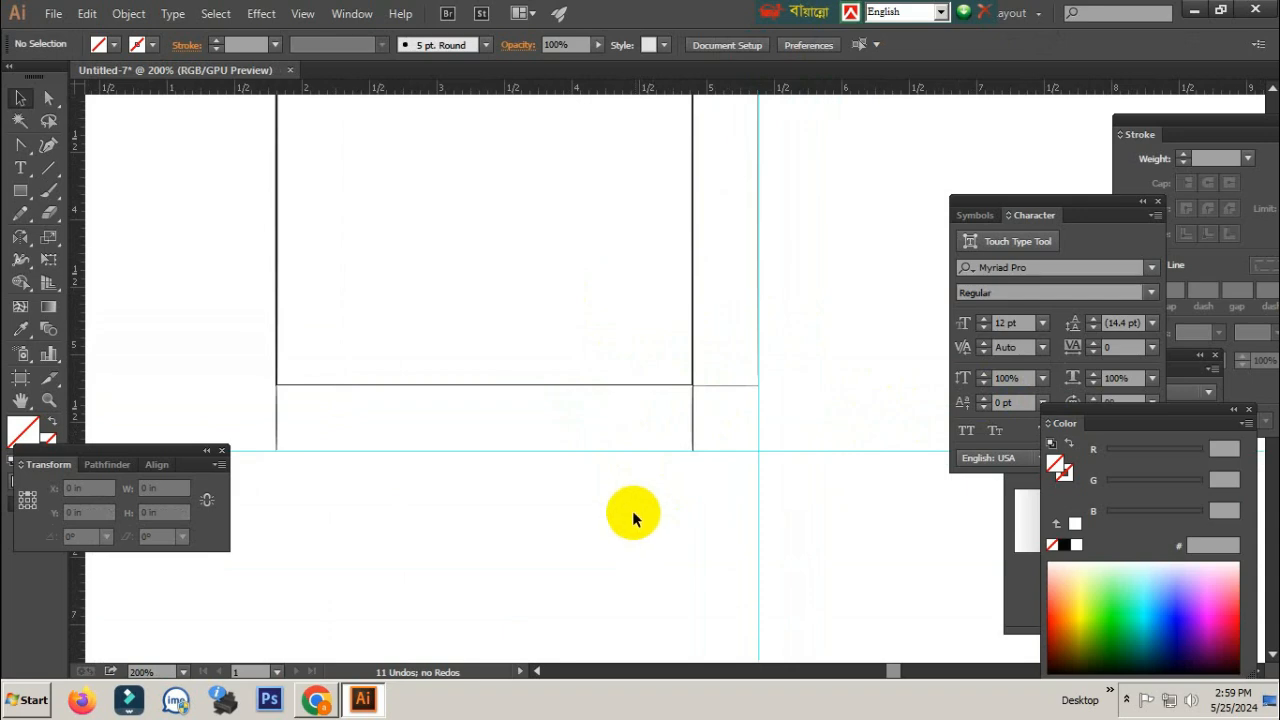
pyautogui.moveTo(566, 477); pyautogui.dragTo(579, 483)
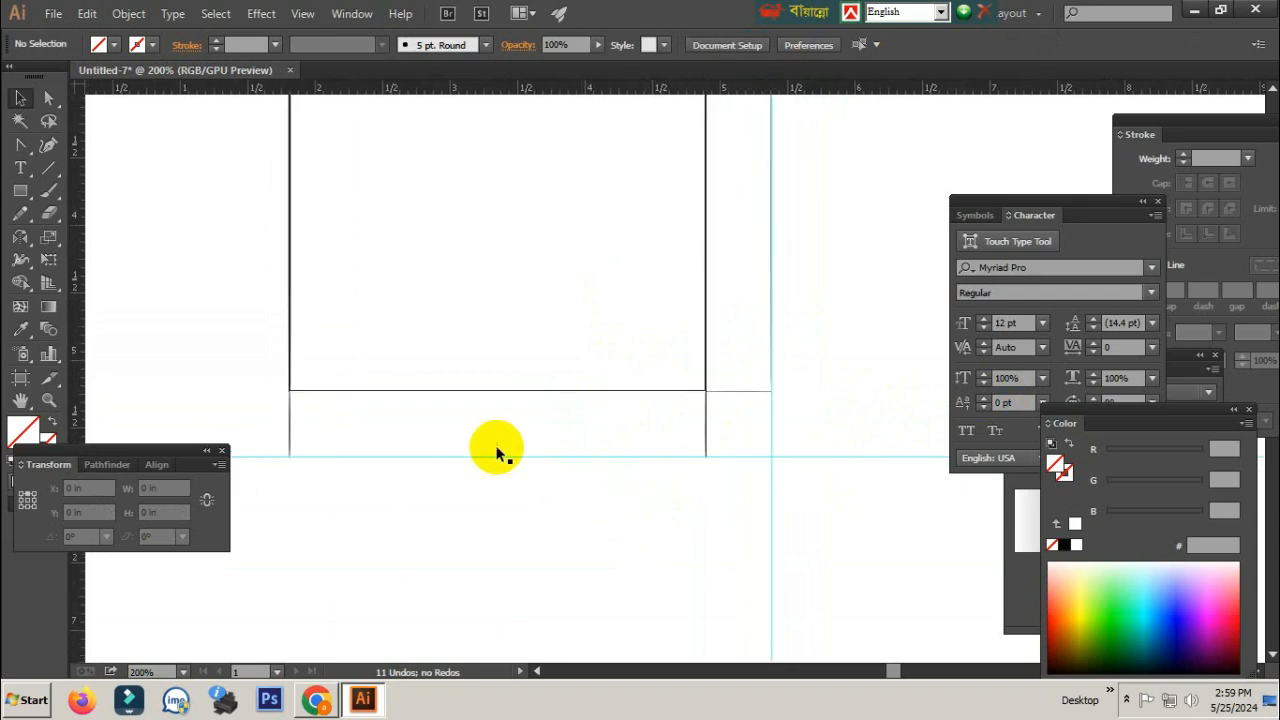
# Step: Select the lower strip and activate the Shear tool
pyautogui.click(55, 245)
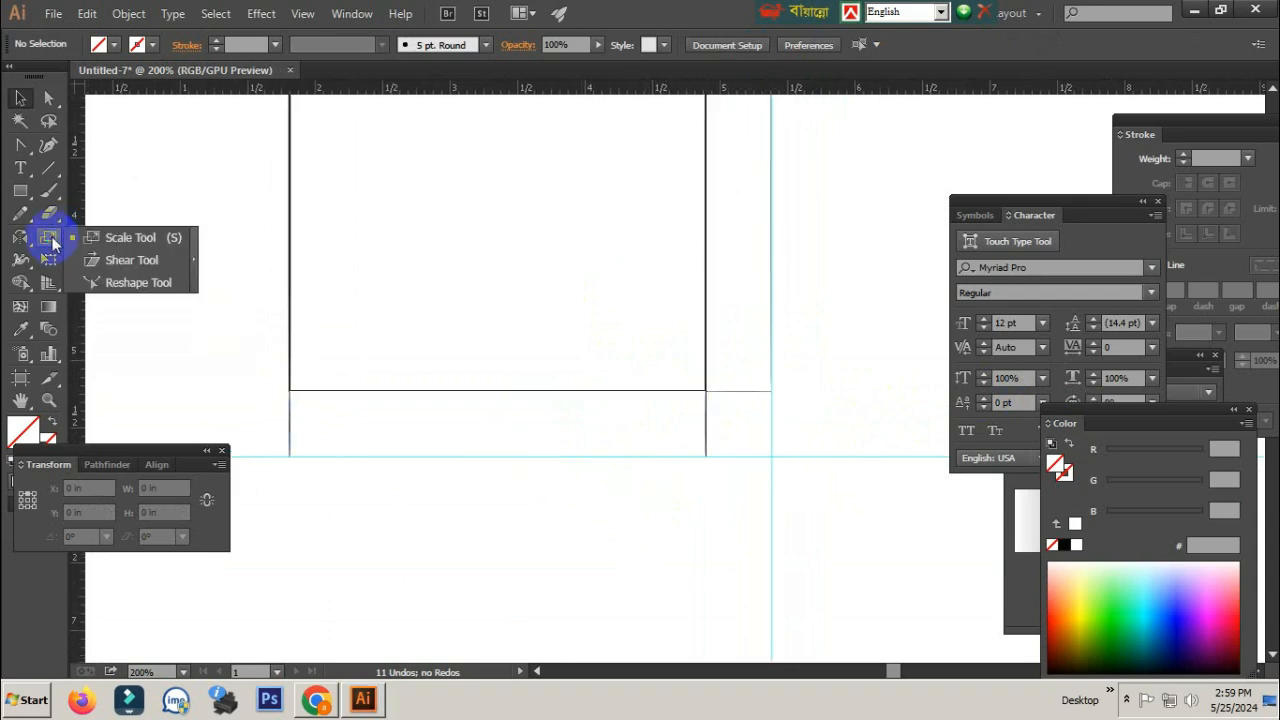
pyautogui.moveTo(60, 257); pyautogui.dragTo(140, 260)
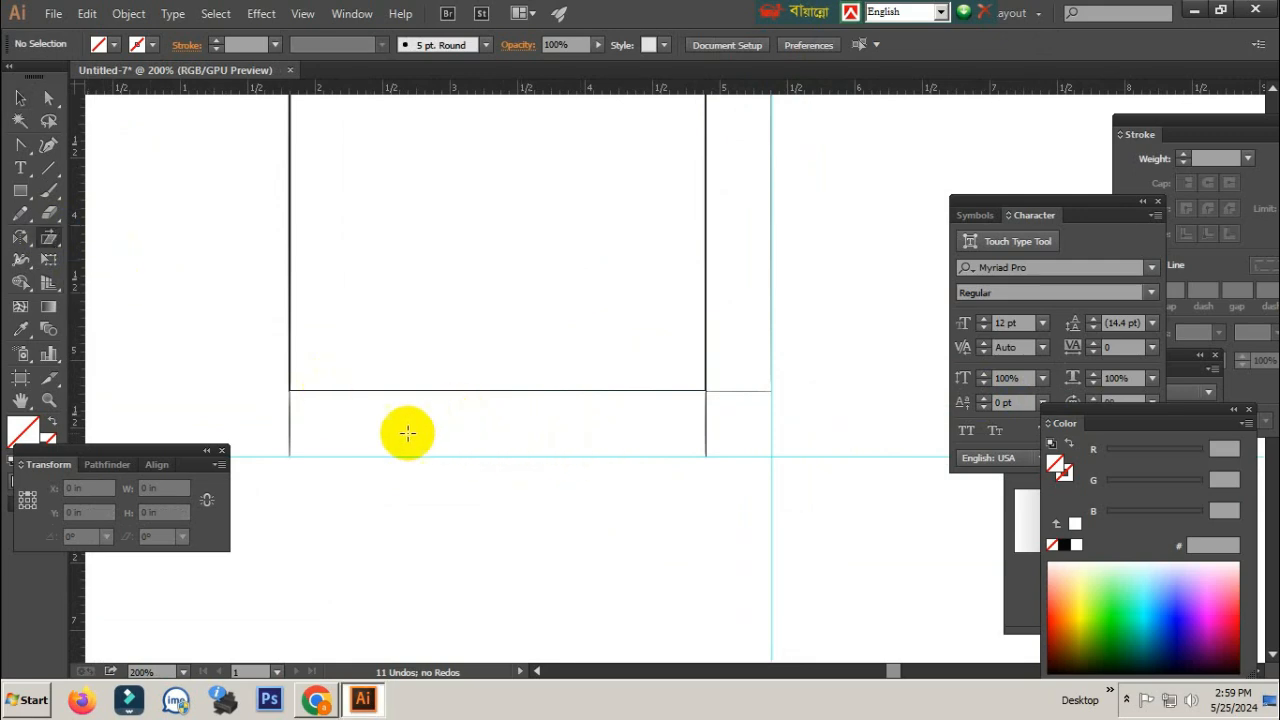
pyautogui.press('v')
pyautogui.click(306, 428)
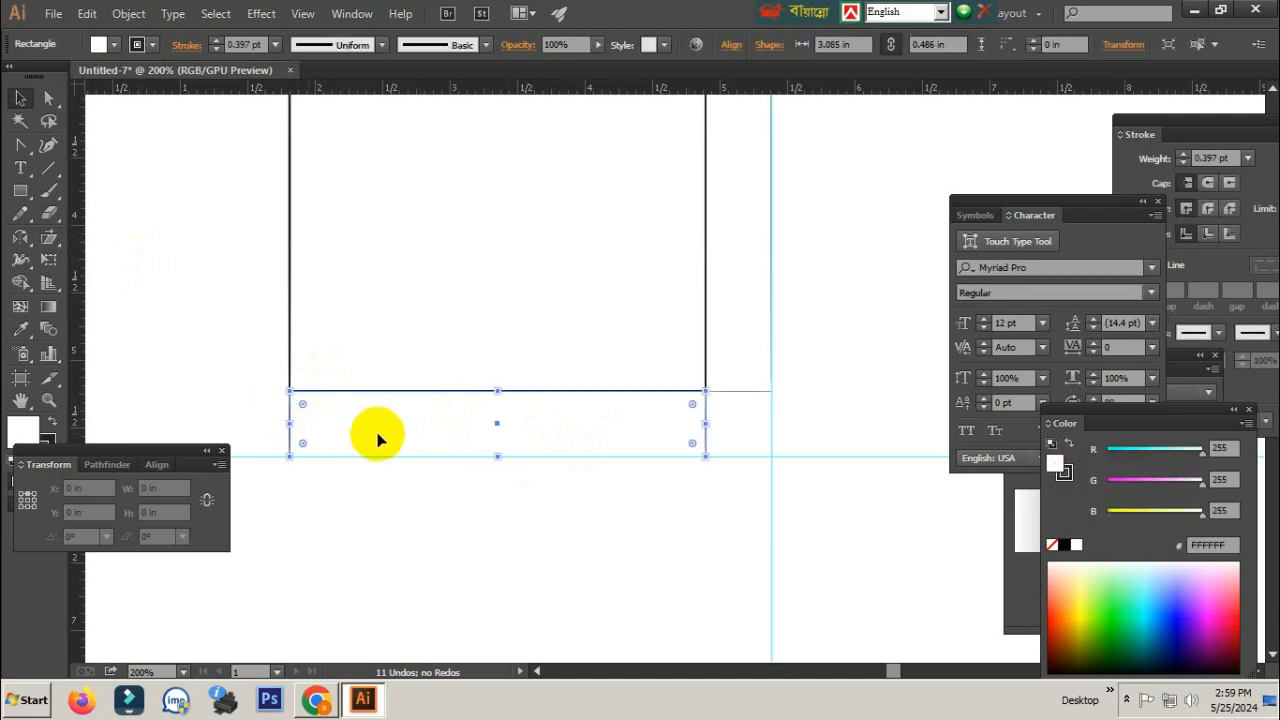
pyautogui.click(55, 241)
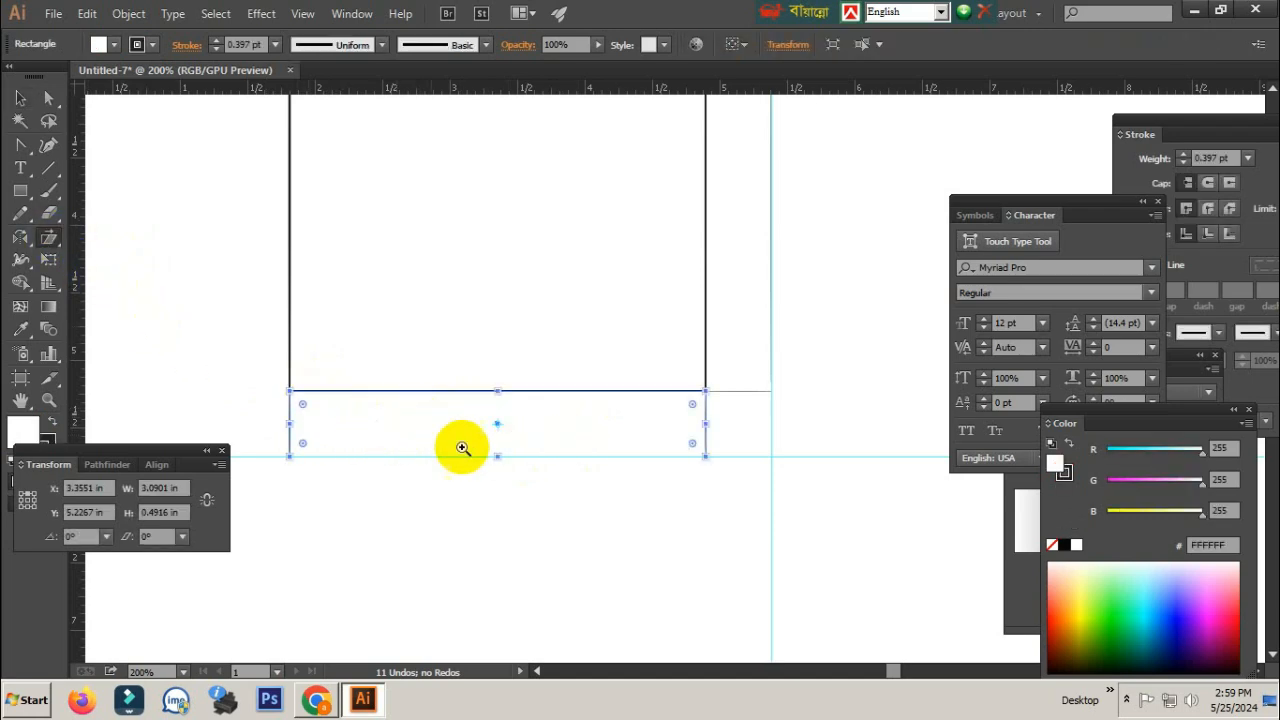
pyautogui.keyDown('ctrl'); pyautogui.click(466, 448); pyautogui.keyUp('ctrl')
pyautogui.moveTo(536, 445); pyautogui.dragTo(673, 438)
pyautogui.keyDown('ctrl'); pyautogui.keyDown('alt'); pyautogui.click(596, 406); pyautogui.keyUp('alt'); pyautogui.keyUp('ctrl')
pyautogui.moveTo(602, 366); pyautogui.dragTo(546, 394)
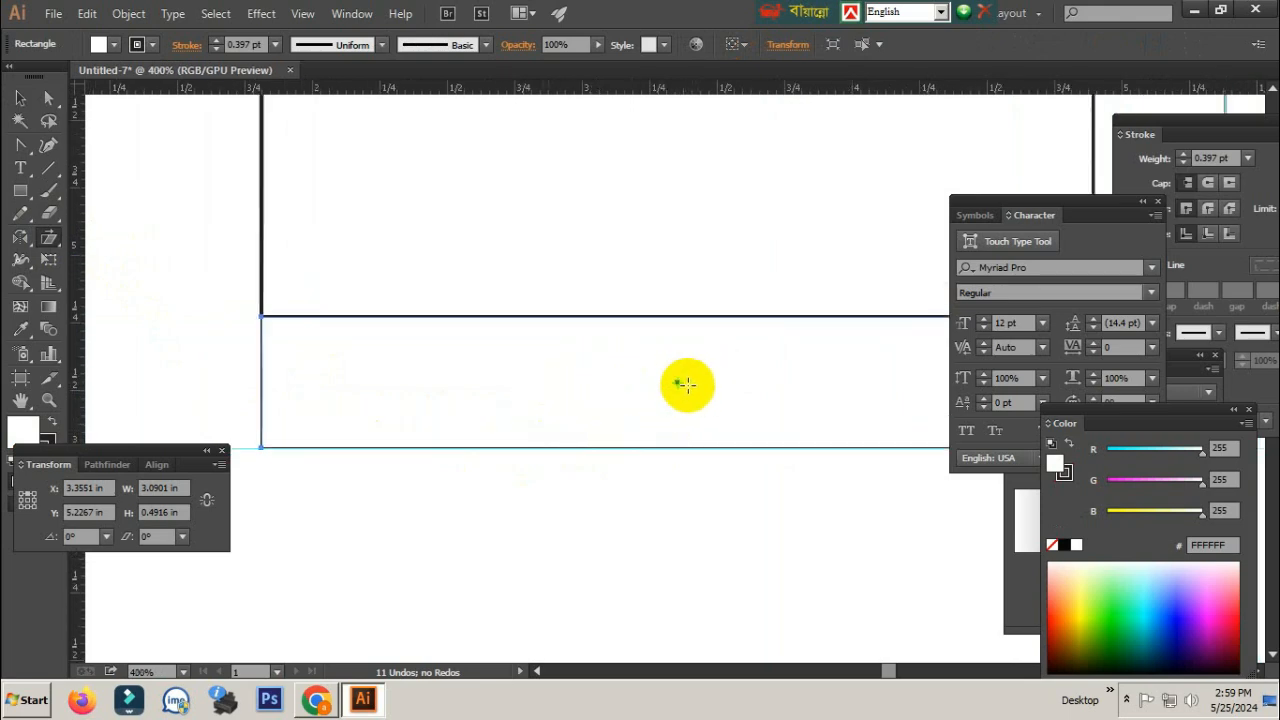
# Step: Shear the lower strip horizontally about its upper-left corner, bringing its lower-right corner to the intersection of the two guides
pyautogui.click(573, 386)
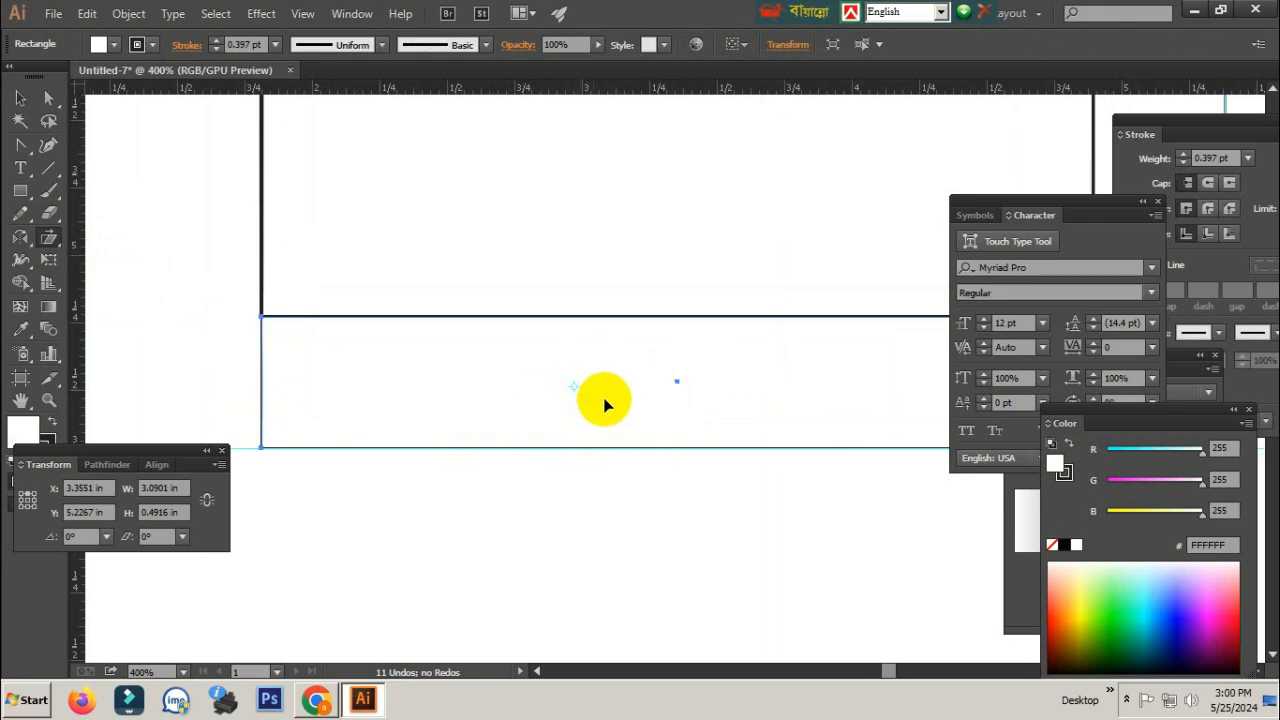
pyautogui.click(20, 98)
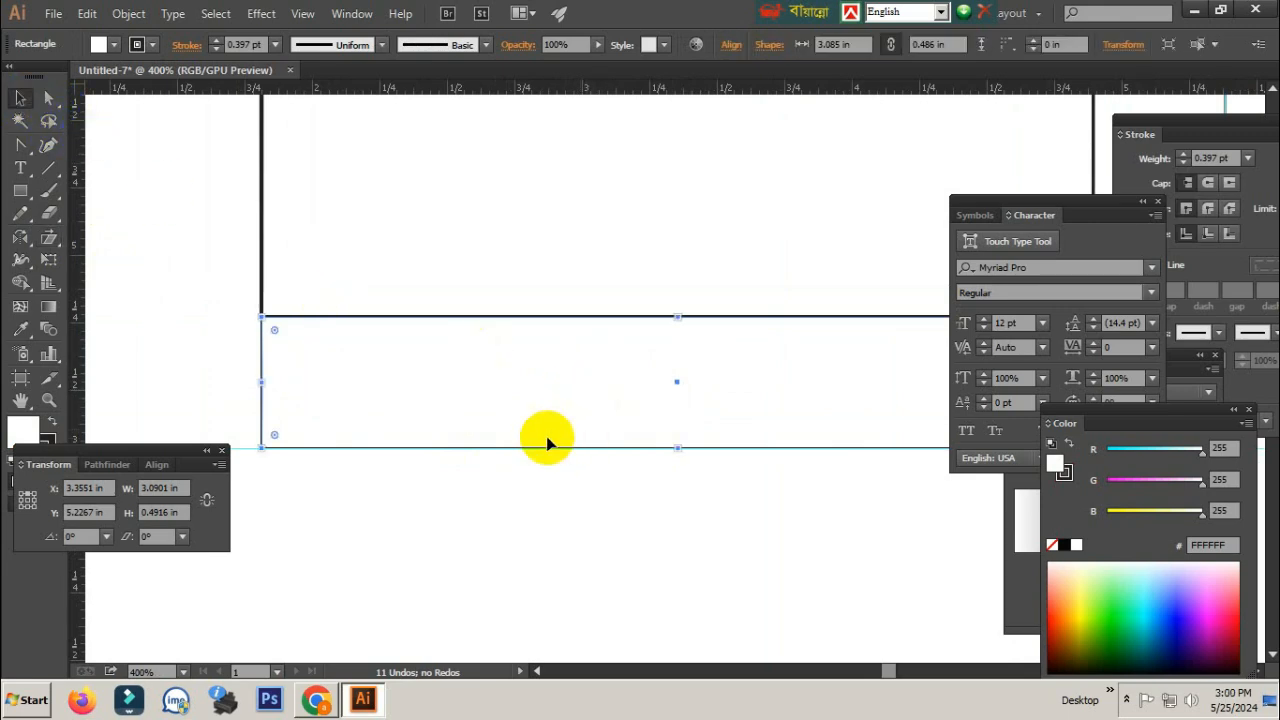
pyautogui.click(50, 238)
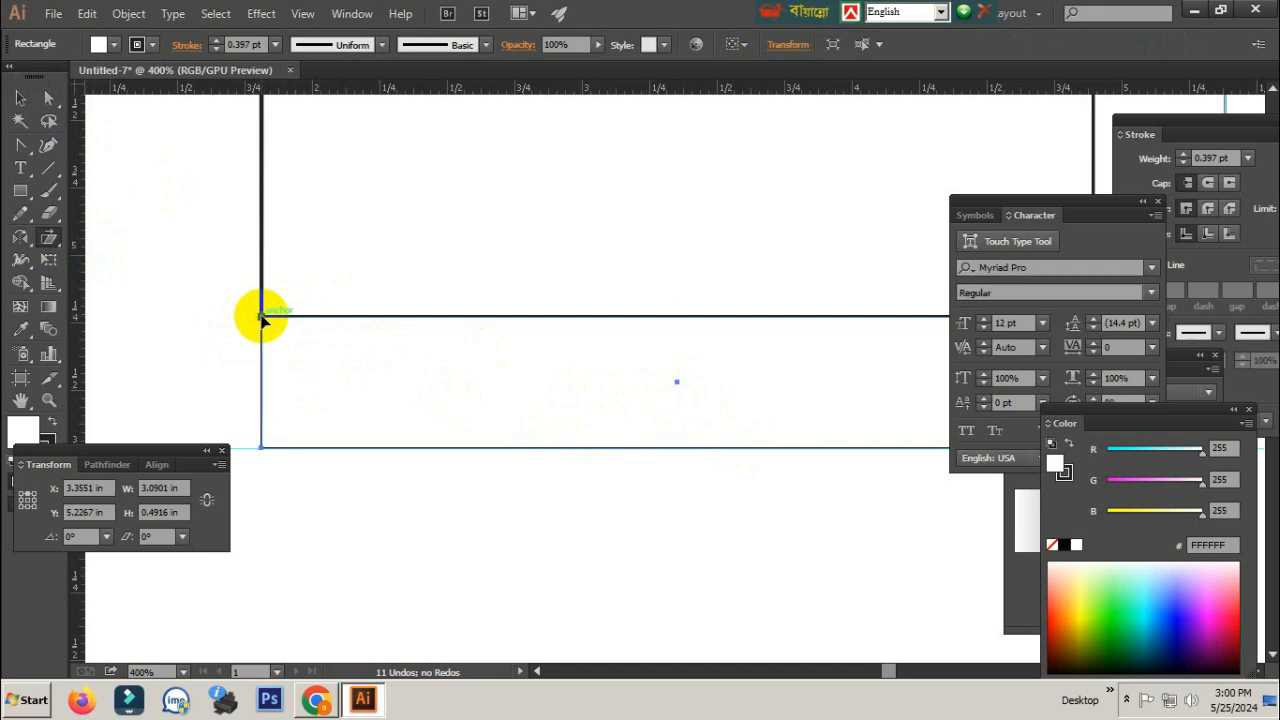
pyautogui.keyDown('ctrl'); pyautogui.keyDown('alt'); pyautogui.click(698, 411); pyautogui.keyUp('alt'); pyautogui.keyUp('ctrl')
pyautogui.moveTo(798, 404); pyautogui.dragTo(564, 400)
pyautogui.keyDown('ctrl'); pyautogui.keyDown('alt'); pyautogui.click(763, 413); pyautogui.keyUp('alt'); pyautogui.keyUp('ctrl')
pyautogui.moveTo(678, 442); pyautogui.dragTo(597, 470)
pyautogui.moveTo(608, 400); pyautogui.dragTo(745, 416)
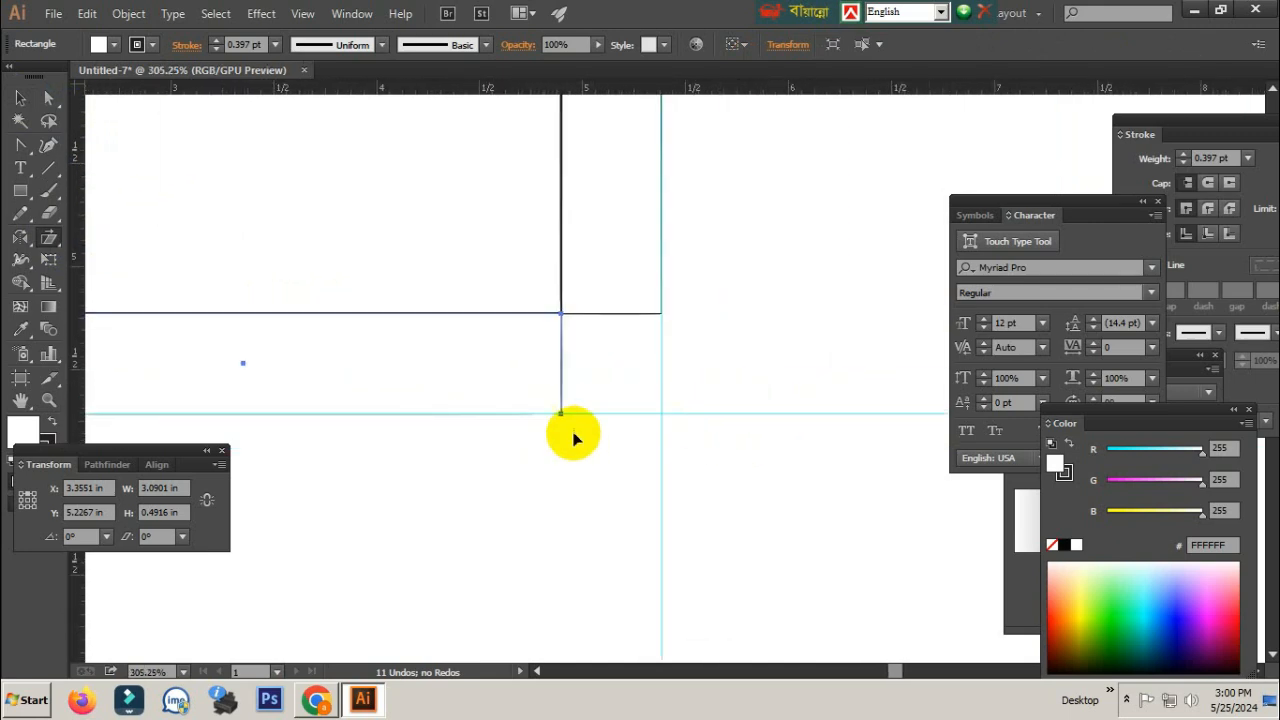
pyautogui.moveTo(561, 414); pyautogui.dragTo(661, 415)
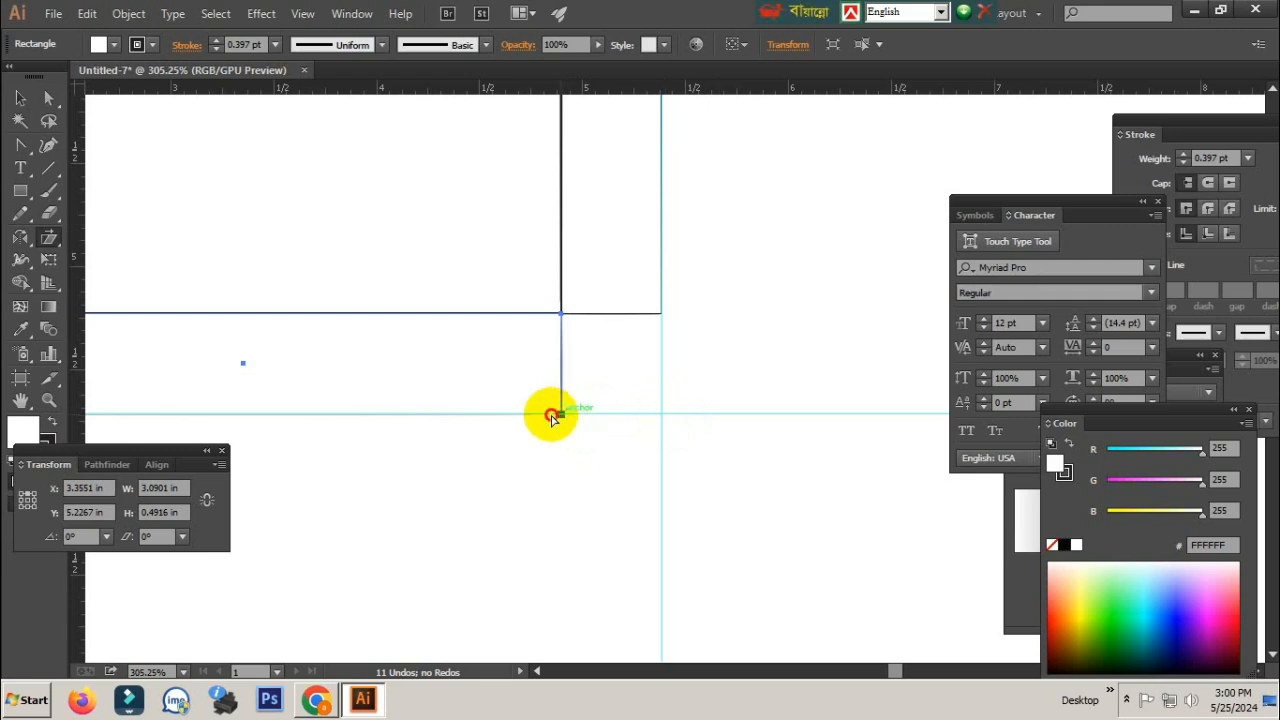
pyautogui.moveTo(551, 415); pyautogui.dragTo(662, 409)
pyautogui.hotkey('ctrl', 'z')
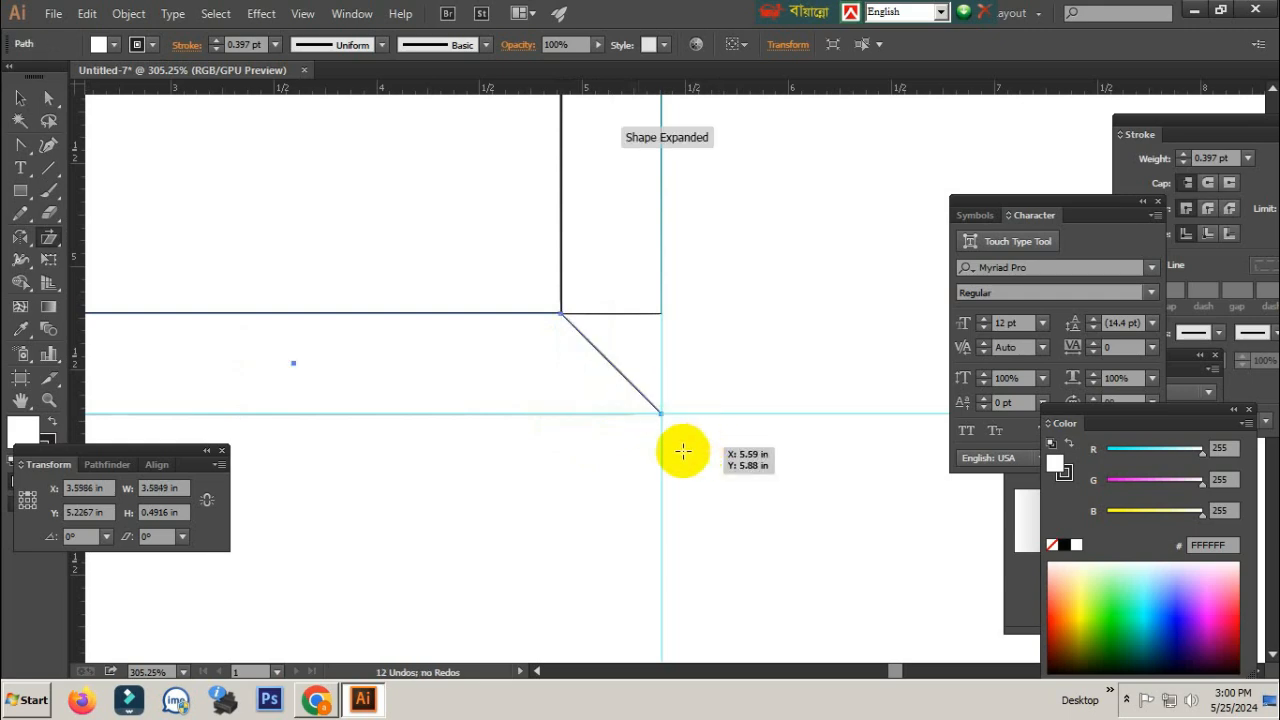
# Step: Examine both slanted ends of the sheared lower strip, and deselect it
pyautogui.keyDown('ctrl'); pyautogui.keyDown('alt'); pyautogui.click(517, 378); pyautogui.keyUp('alt'); pyautogui.keyUp('ctrl')
pyautogui.keyDown('ctrl'); pyautogui.keyDown('alt'); pyautogui.click(517, 378); pyautogui.keyUp('alt'); pyautogui.keyUp('ctrl')
pyautogui.keyDown('ctrl'); pyautogui.click(530, 374); pyautogui.keyUp('ctrl')
pyautogui.keyDown('ctrl'); pyautogui.click(598, 372); pyautogui.keyUp('ctrl')
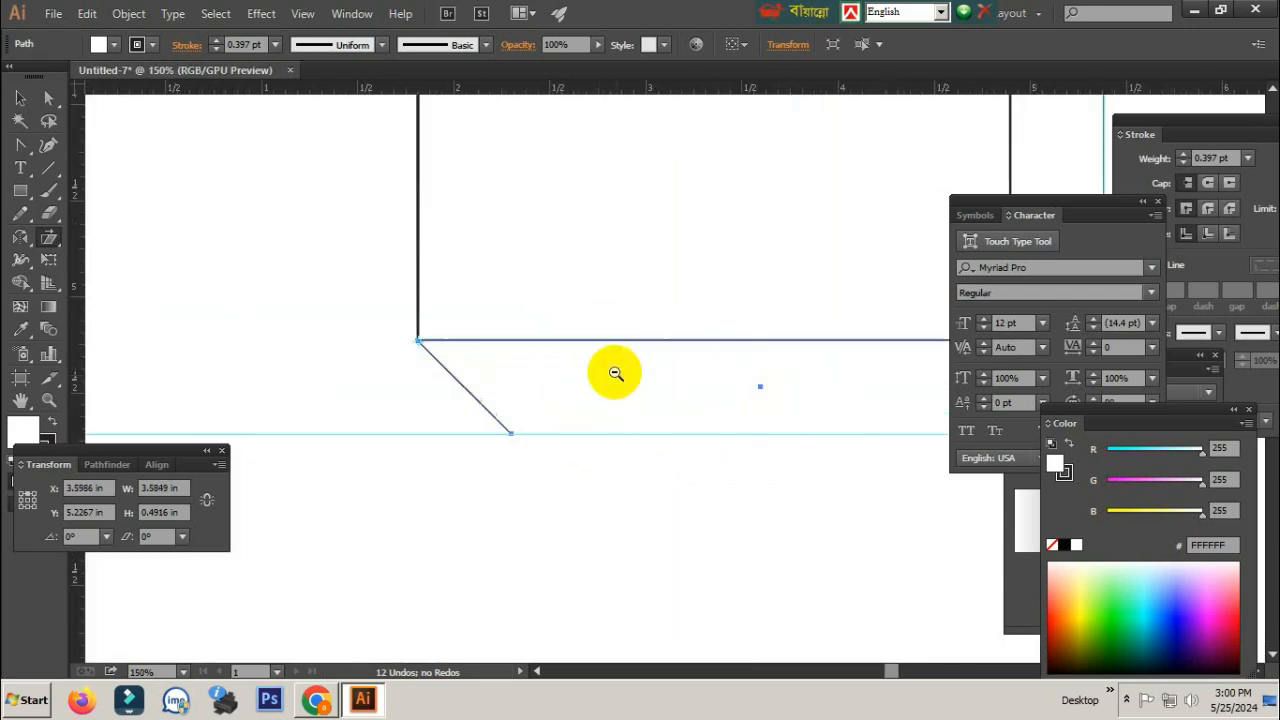
pyautogui.keyDown('ctrl'); pyautogui.keyDown('alt'); pyautogui.click(606, 353); pyautogui.keyUp('alt'); pyautogui.keyUp('ctrl')
pyautogui.keyDown('ctrl'); pyautogui.keyDown('alt'); pyautogui.click(606, 353); pyautogui.keyUp('alt'); pyautogui.keyUp('ctrl')
pyautogui.moveTo(748, 312); pyautogui.dragTo(515, 434)
pyautogui.press('c')
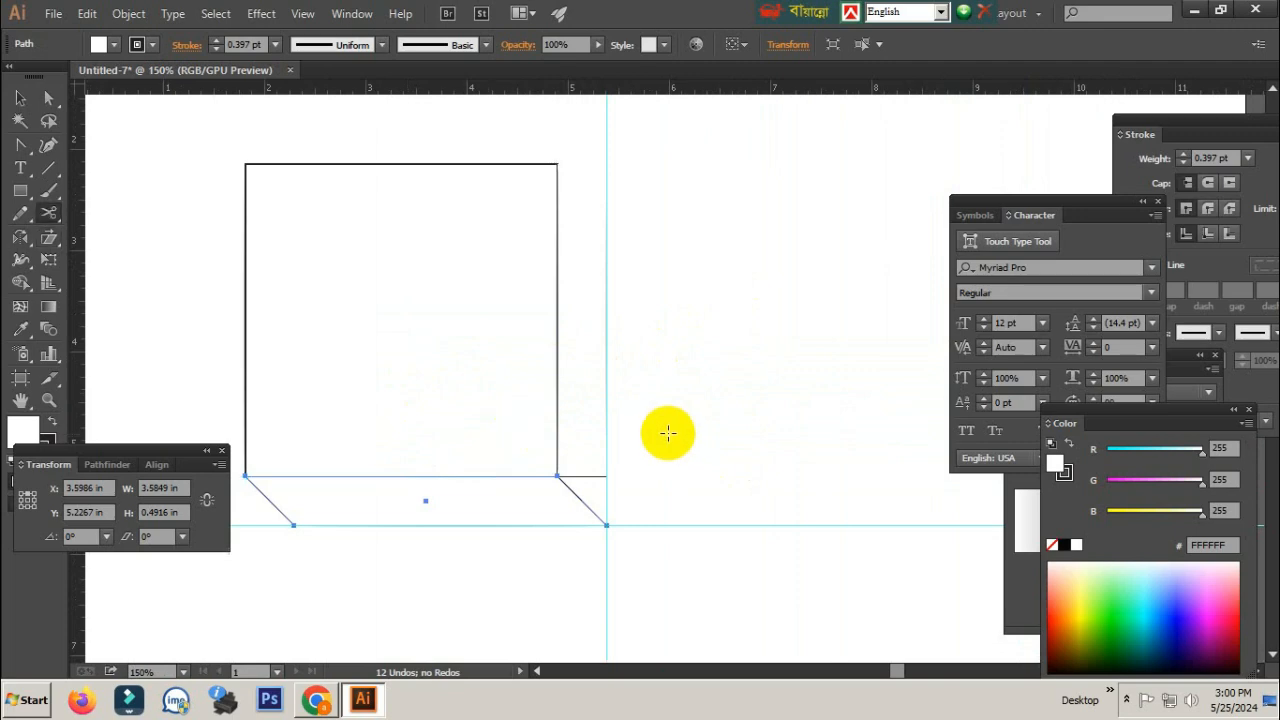
pyautogui.press('v')
pyautogui.click(667, 434)
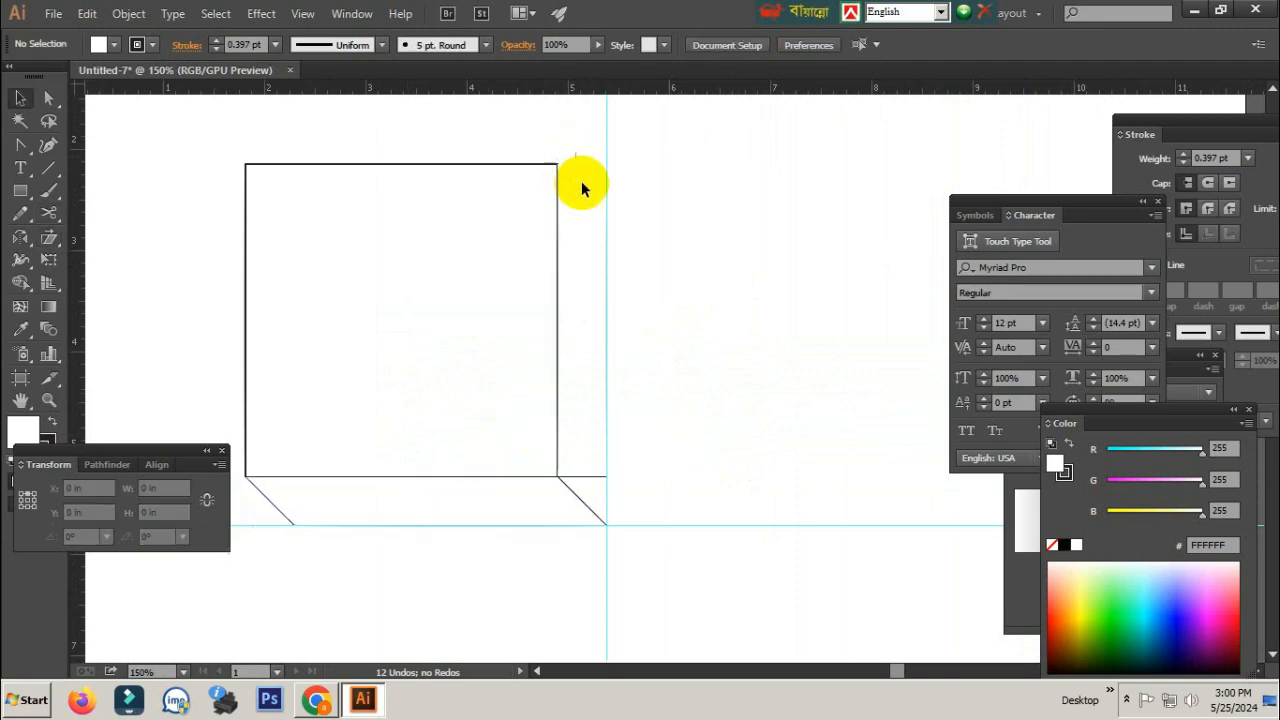
# Step: Select the strip beside the square's right edge and set the Shear tool's reference point at its upper-left corner
pyautogui.click(582, 186)
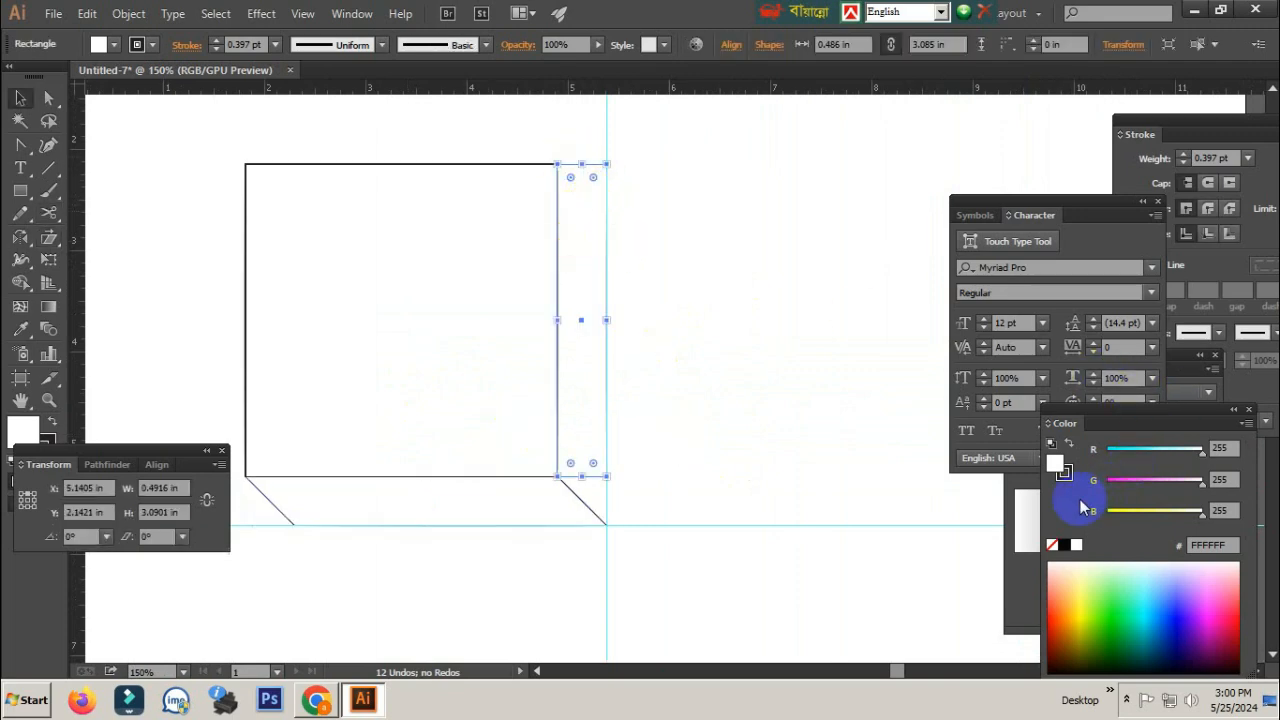
pyautogui.keyDown('shift'); pyautogui.click(357, 350); pyautogui.keyUp('shift')
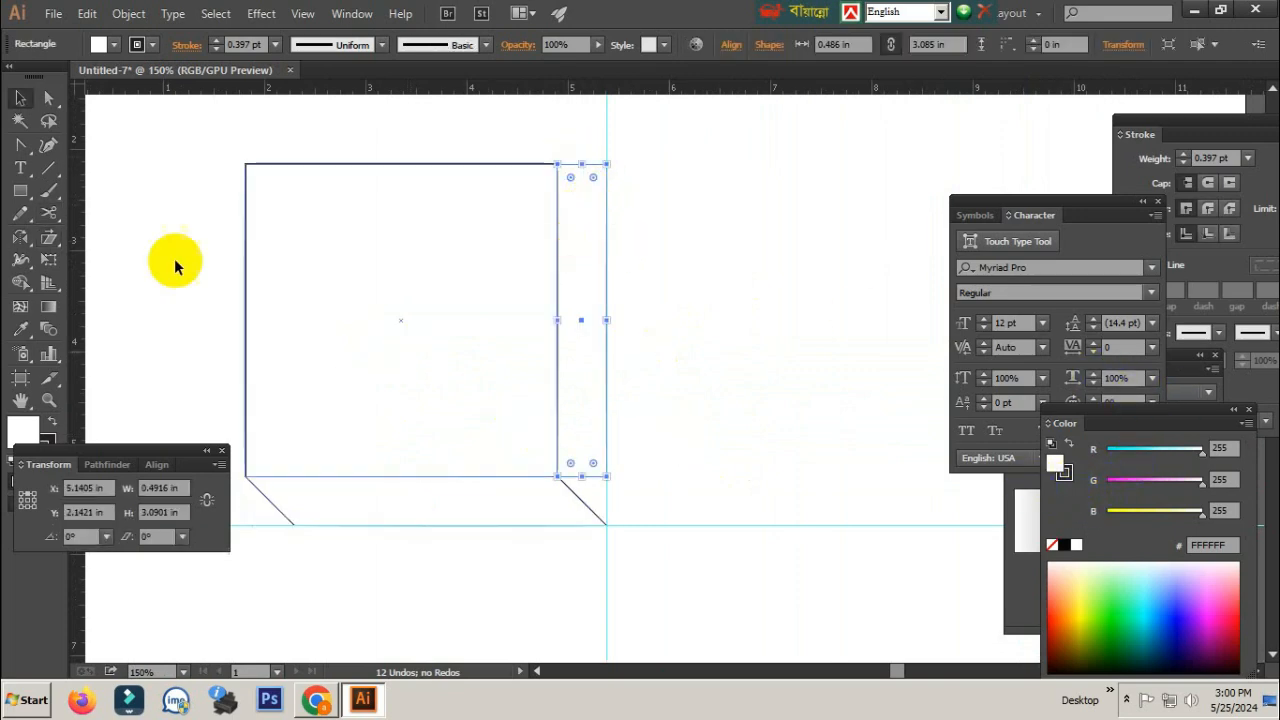
pyautogui.click(52, 240)
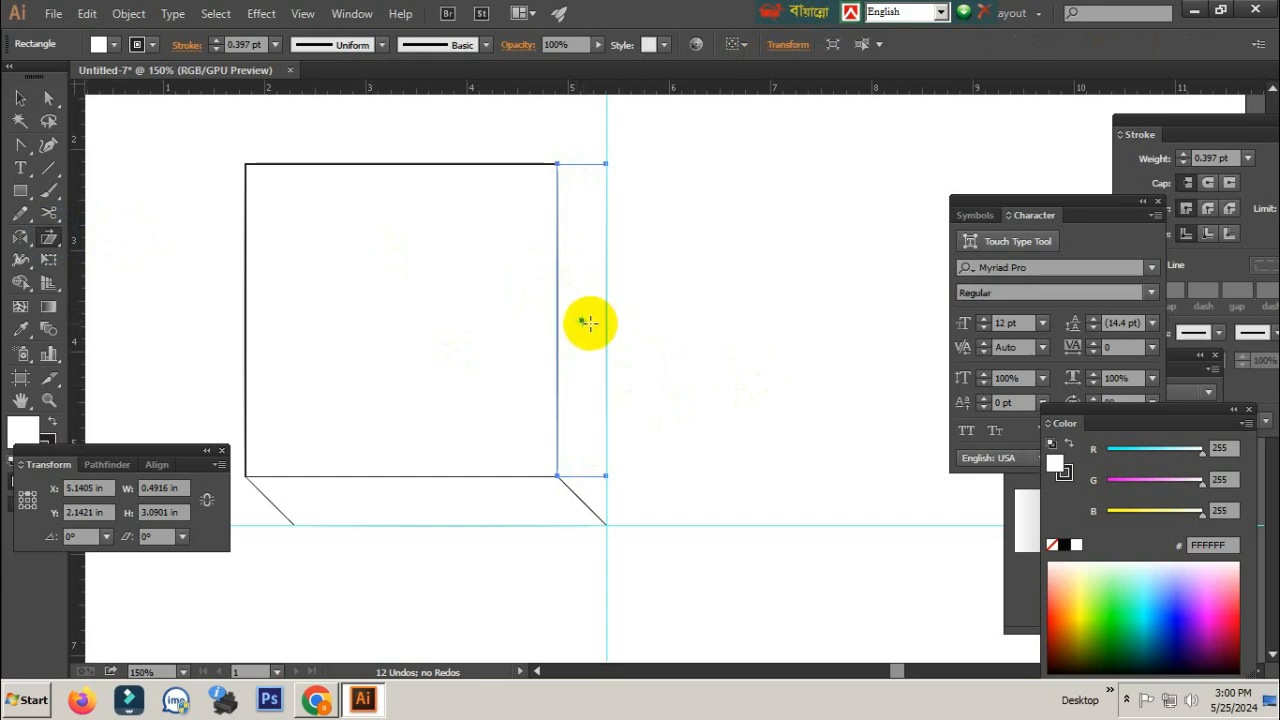
pyautogui.scroll(3, 590, 322)
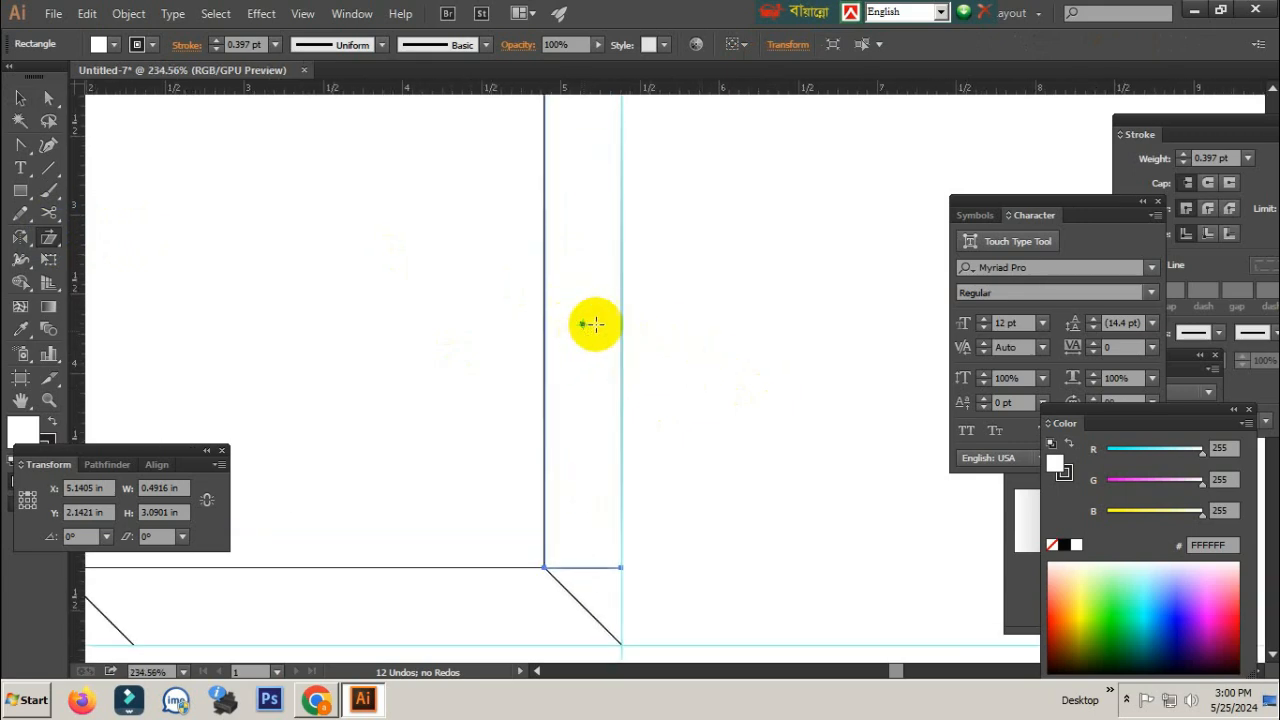
pyautogui.moveTo(595, 328); pyautogui.dragTo(612, 441)
pyautogui.keyDown('ctrl'); pyautogui.click(572, 195); pyautogui.keyUp('ctrl')
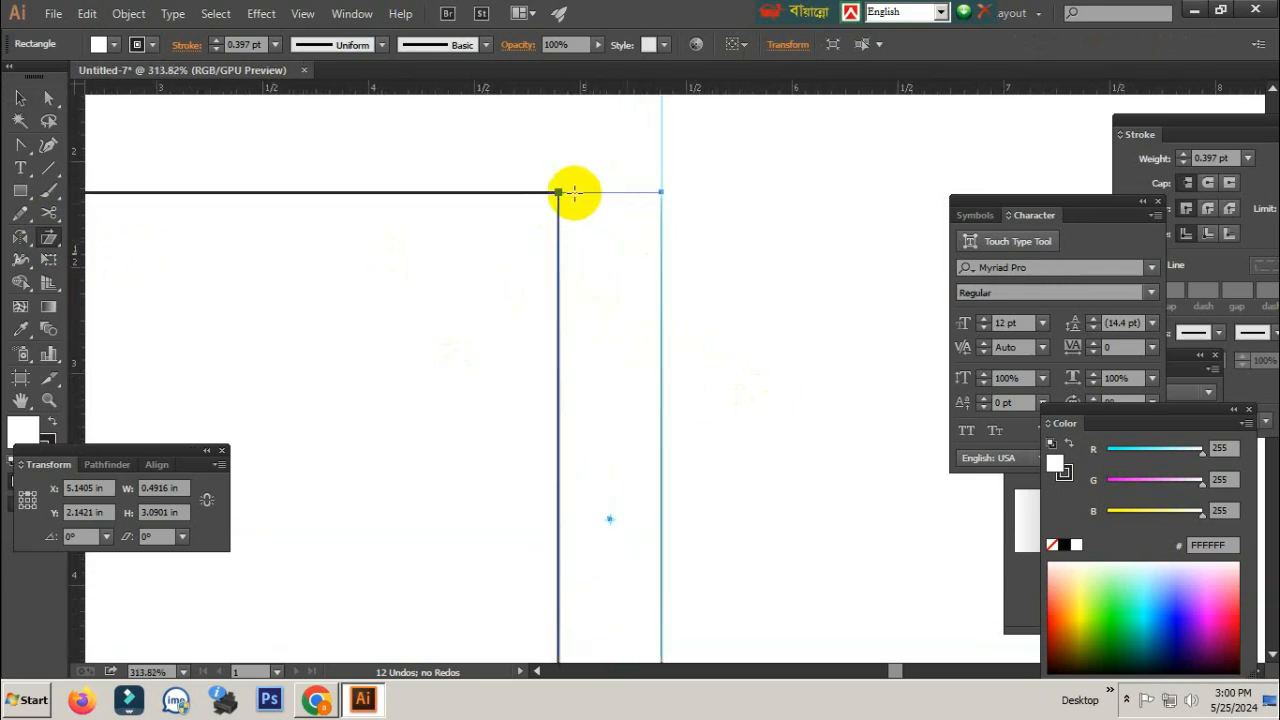
pyautogui.moveTo(531, 171); pyautogui.dragTo(776, 324)
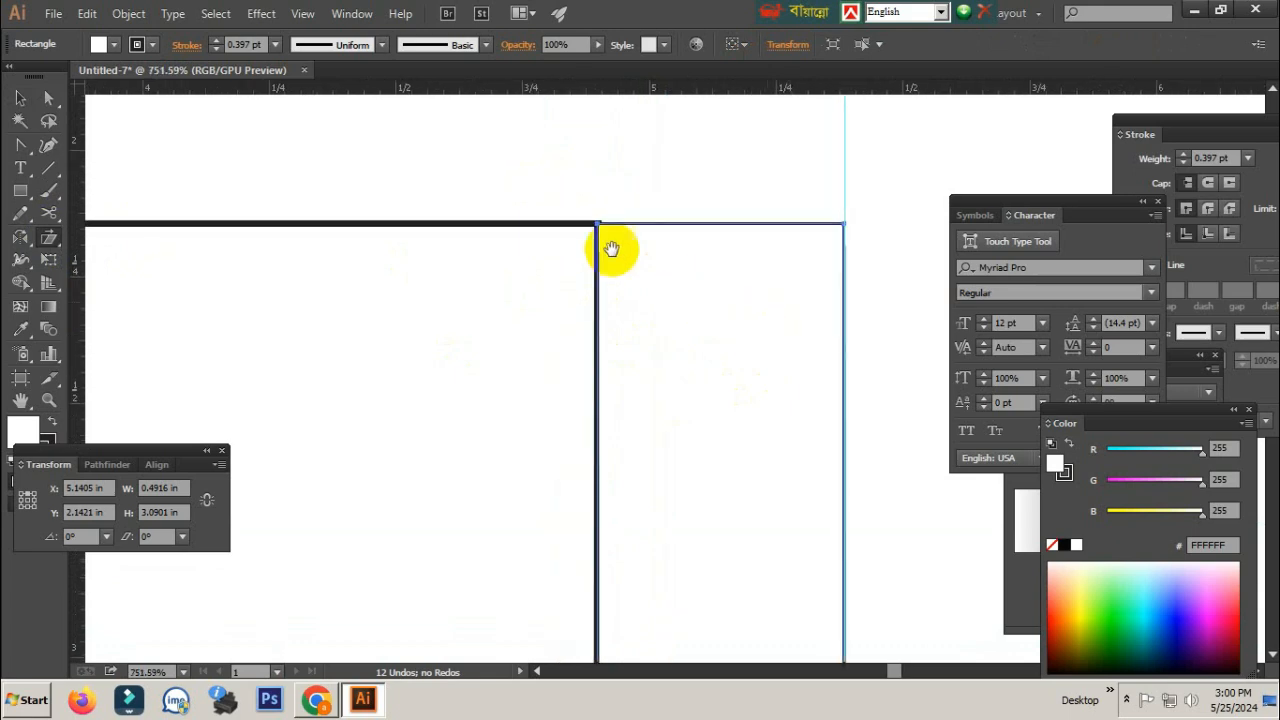
pyautogui.moveTo(578, 221); pyautogui.dragTo(857, 340)
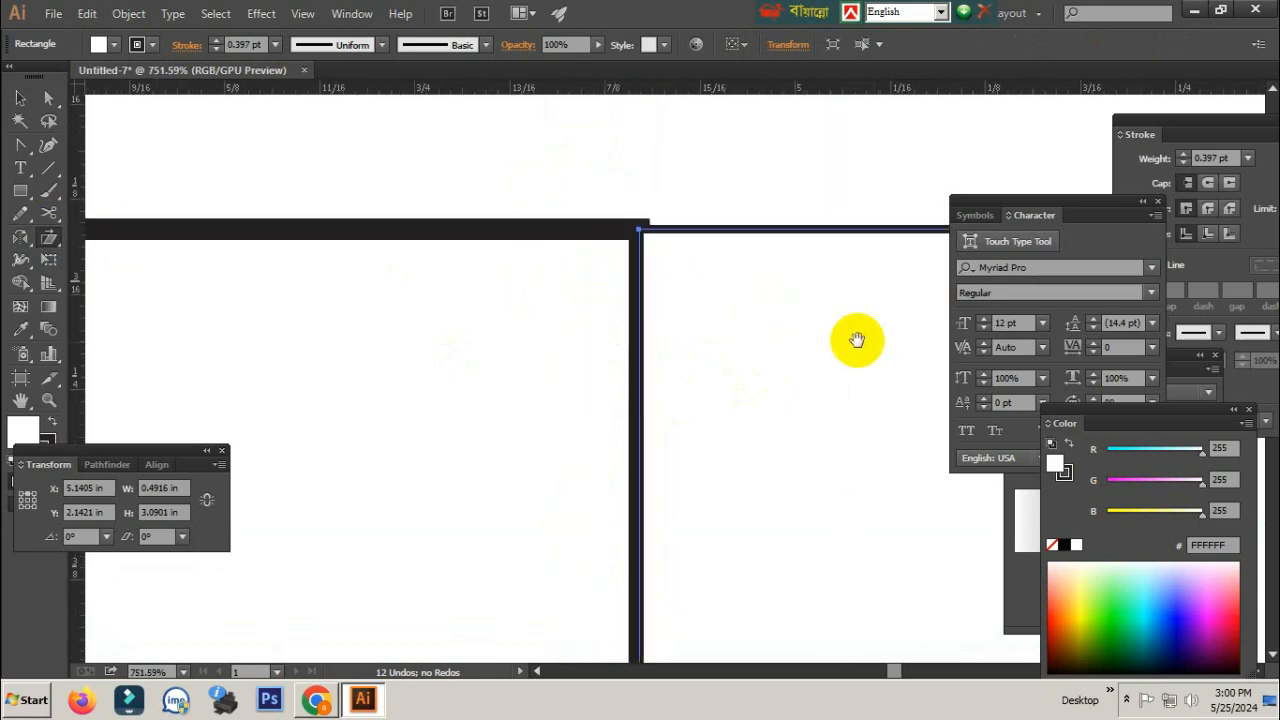
pyautogui.click(637, 230)
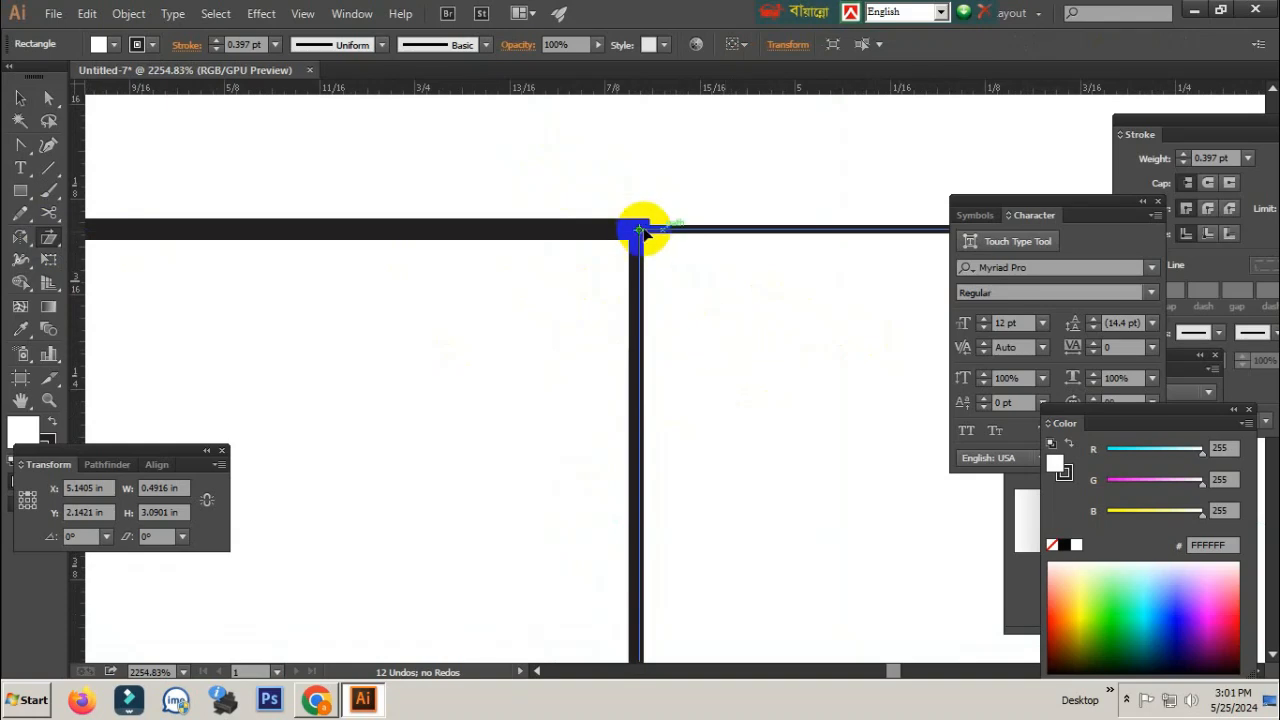
# Step: Shear the right strip vertically so its lower-right corner meets the guide intersection, and deselect it to check the box outline
pyautogui.keyDown('ctrl'); pyautogui.keyDown('alt'); pyautogui.click(875, 492); pyautogui.keyUp('alt'); pyautogui.keyUp('ctrl')
pyautogui.keyDown('ctrl'); pyautogui.keyDown('alt'); pyautogui.click(826, 478); pyautogui.keyUp('alt'); pyautogui.keyUp('ctrl')
pyautogui.keyDown('ctrl'); pyautogui.keyDown('alt'); pyautogui.click(826, 478); pyautogui.keyUp('alt'); pyautogui.keyUp('ctrl')
pyautogui.keyDown('ctrl'); pyautogui.keyDown('alt'); pyautogui.click(825, 479); pyautogui.keyUp('alt'); pyautogui.keyUp('ctrl')
pyautogui.keyDown('ctrl'); pyautogui.keyDown('alt'); pyautogui.click(823, 480); pyautogui.keyUp('alt'); pyautogui.keyUp('ctrl')
pyautogui.keyDown('ctrl'); pyautogui.keyDown('alt'); pyautogui.click(823, 480); pyautogui.keyUp('alt'); pyautogui.keyUp('ctrl')
pyautogui.moveTo(688, 508); pyautogui.dragTo(766, 240)
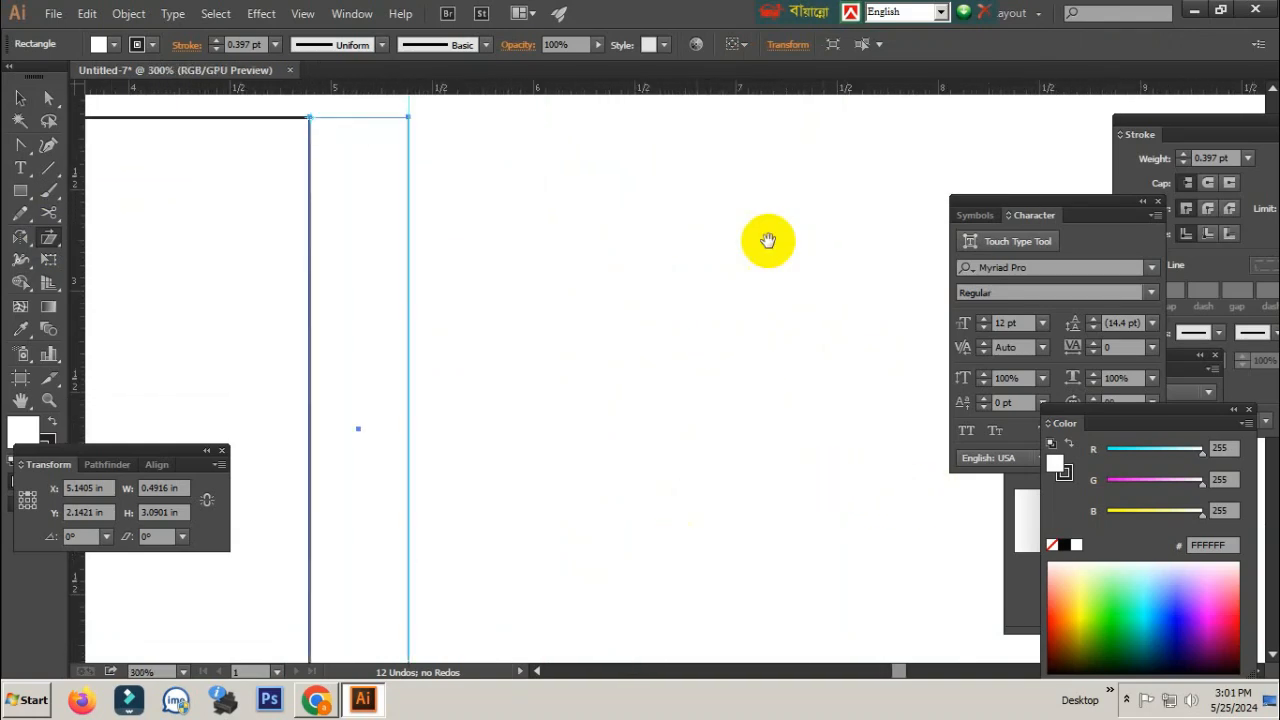
pyautogui.moveTo(722, 404); pyautogui.dragTo(703, 317)
pyautogui.moveTo(584, 345); pyautogui.dragTo(830, 345)
pyautogui.moveTo(480, 470); pyautogui.dragTo(706, 306)
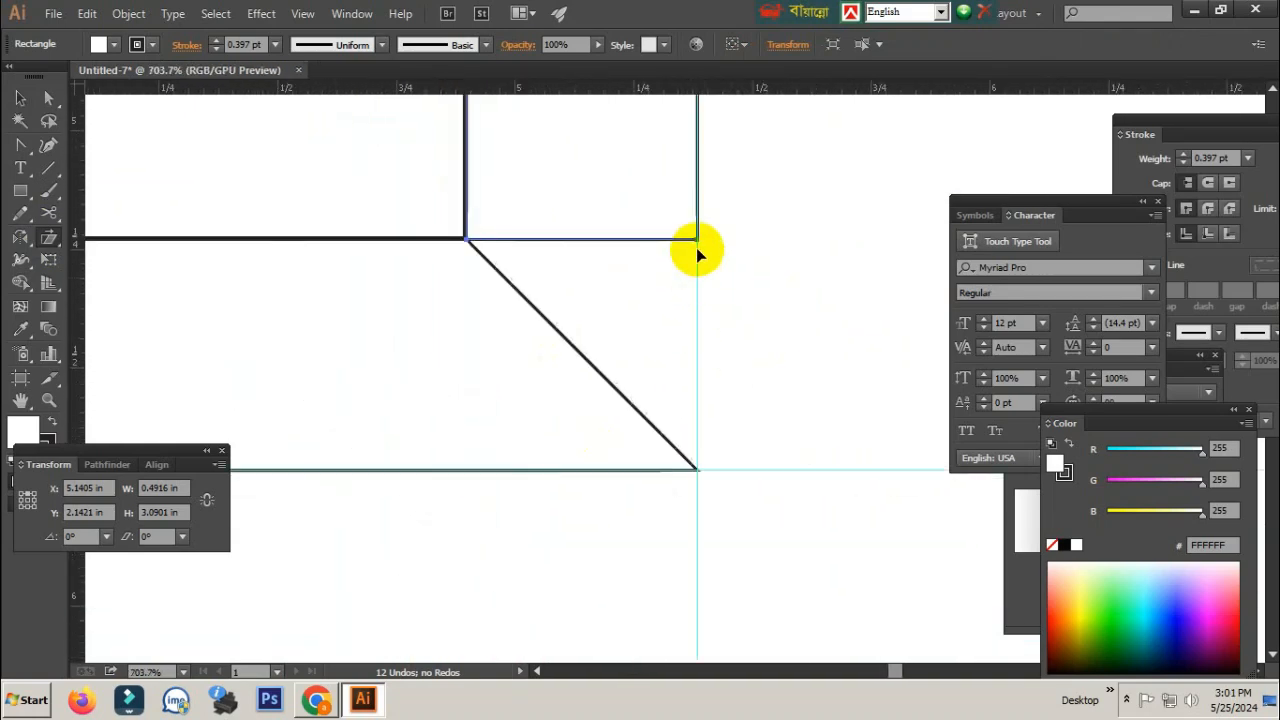
pyautogui.moveTo(698, 241); pyautogui.dragTo(727, 462)
pyautogui.click(20, 98)
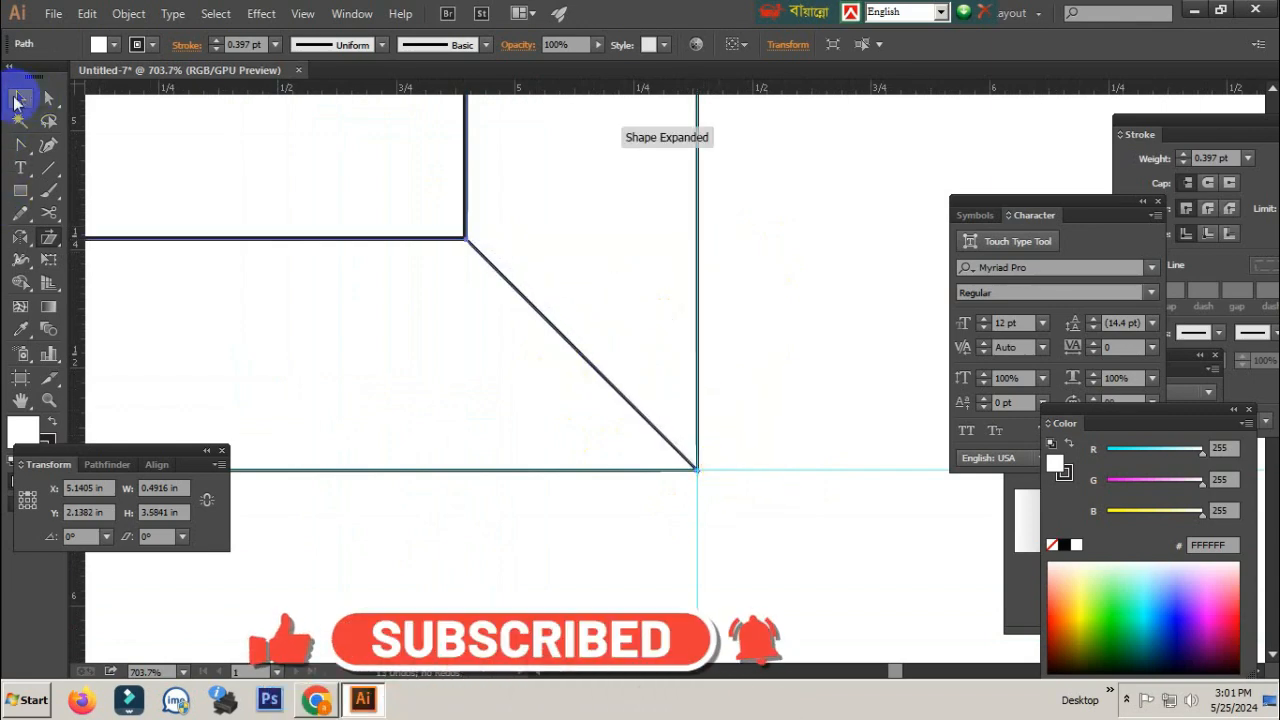
pyautogui.click(677, 314)
pyautogui.scroll(-6, 650, 290)
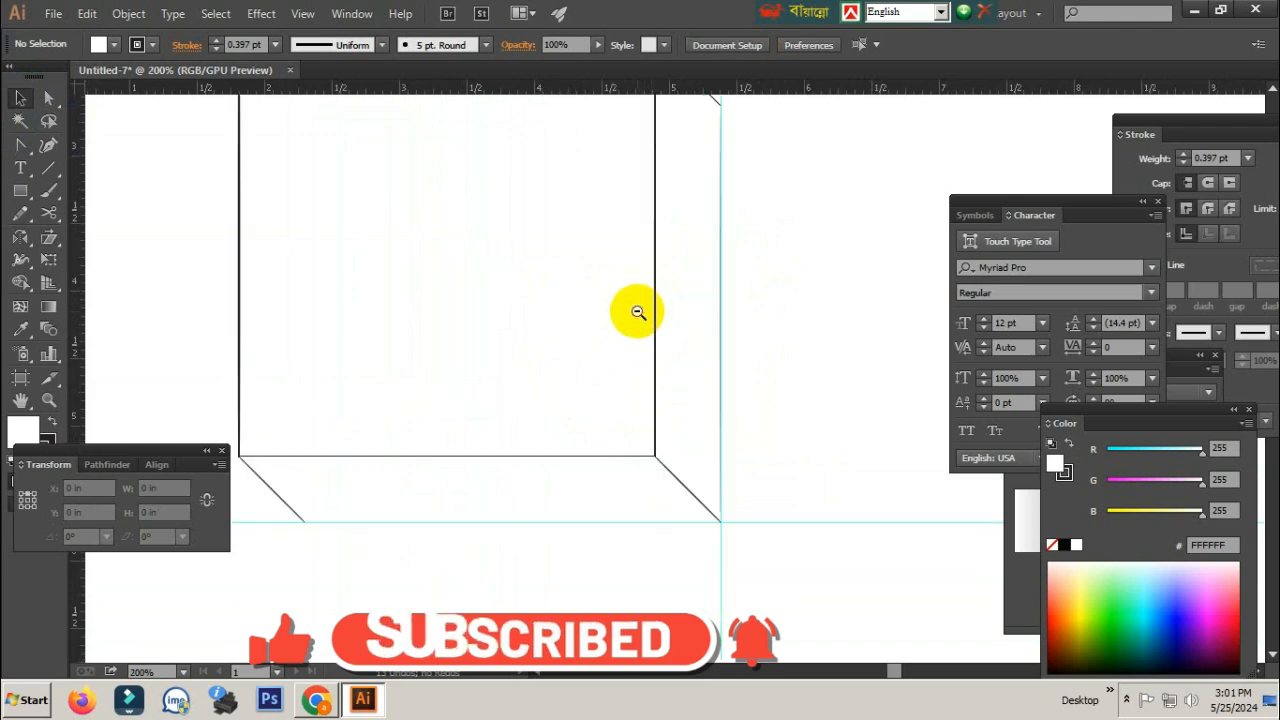
pyautogui.click(726, 378)
pyautogui.click(803, 349)
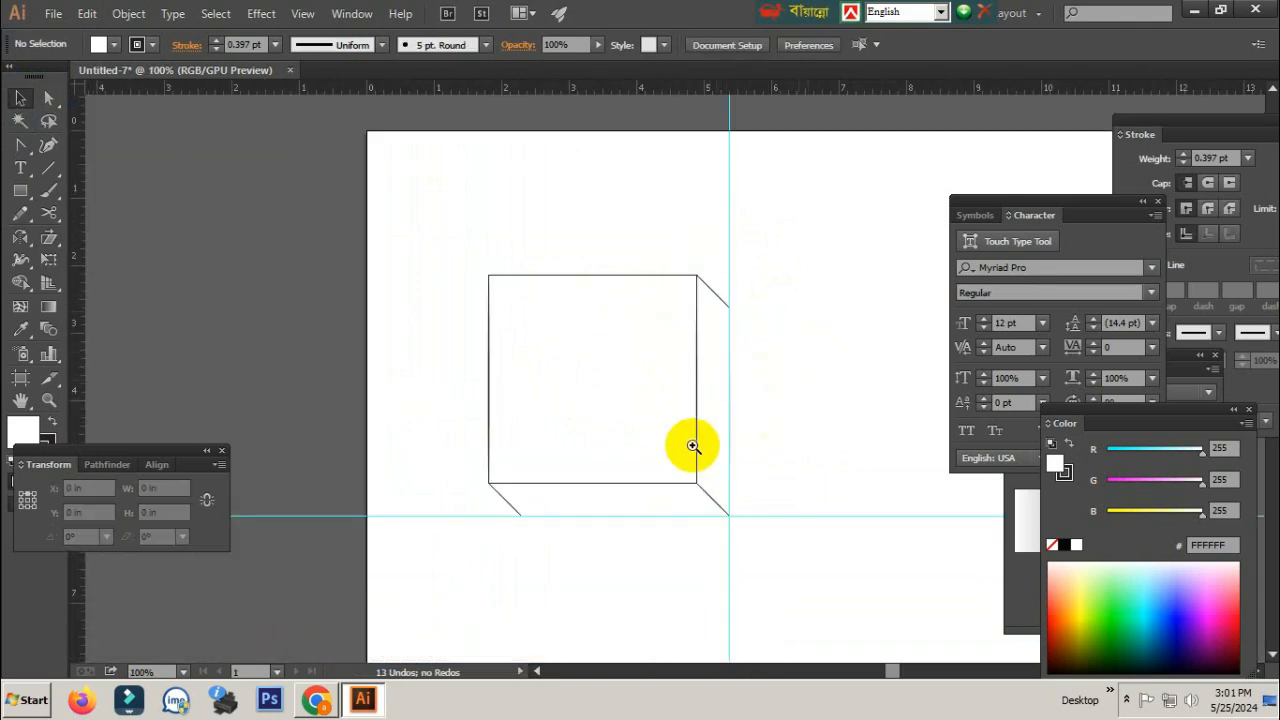
pyautogui.scroll(1, 691, 443)
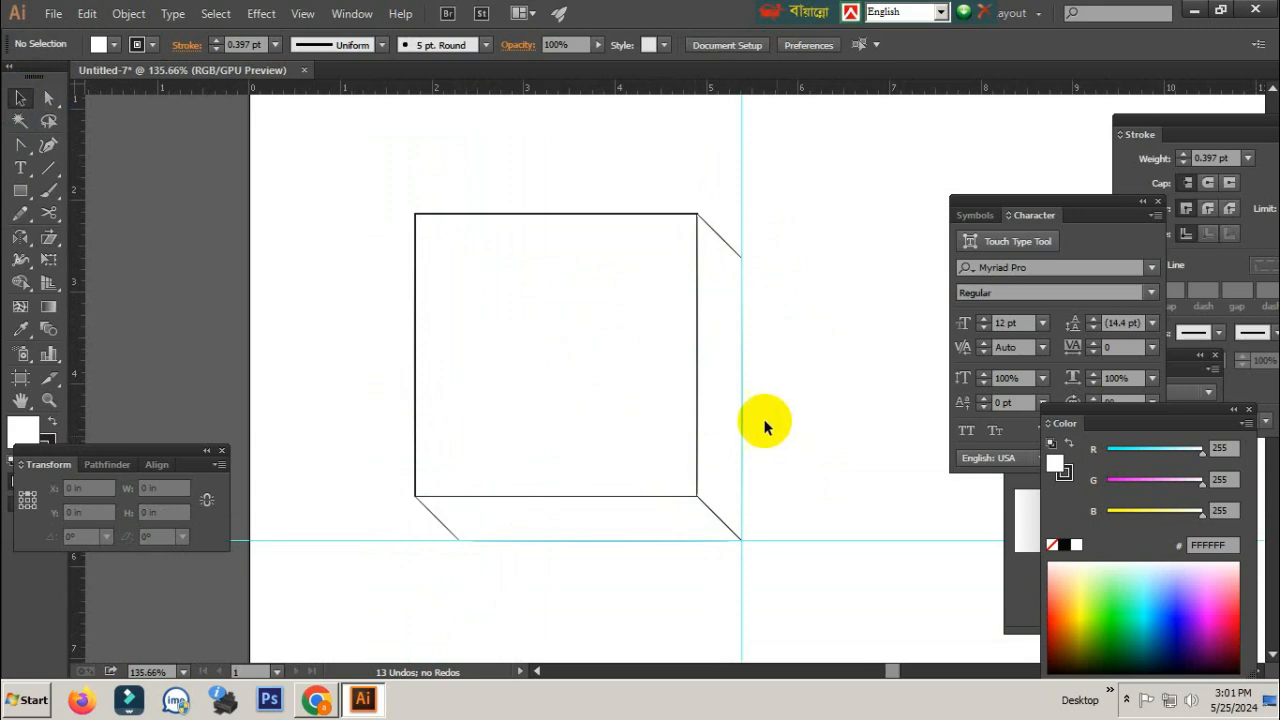
# Step: Select only the front square, leaving the two sheared strips unselected
pyautogui.moveTo(347, 264); pyautogui.dragTo(526, 355)
pyautogui.moveTo(320, 331); pyautogui.dragTo(442, 386)
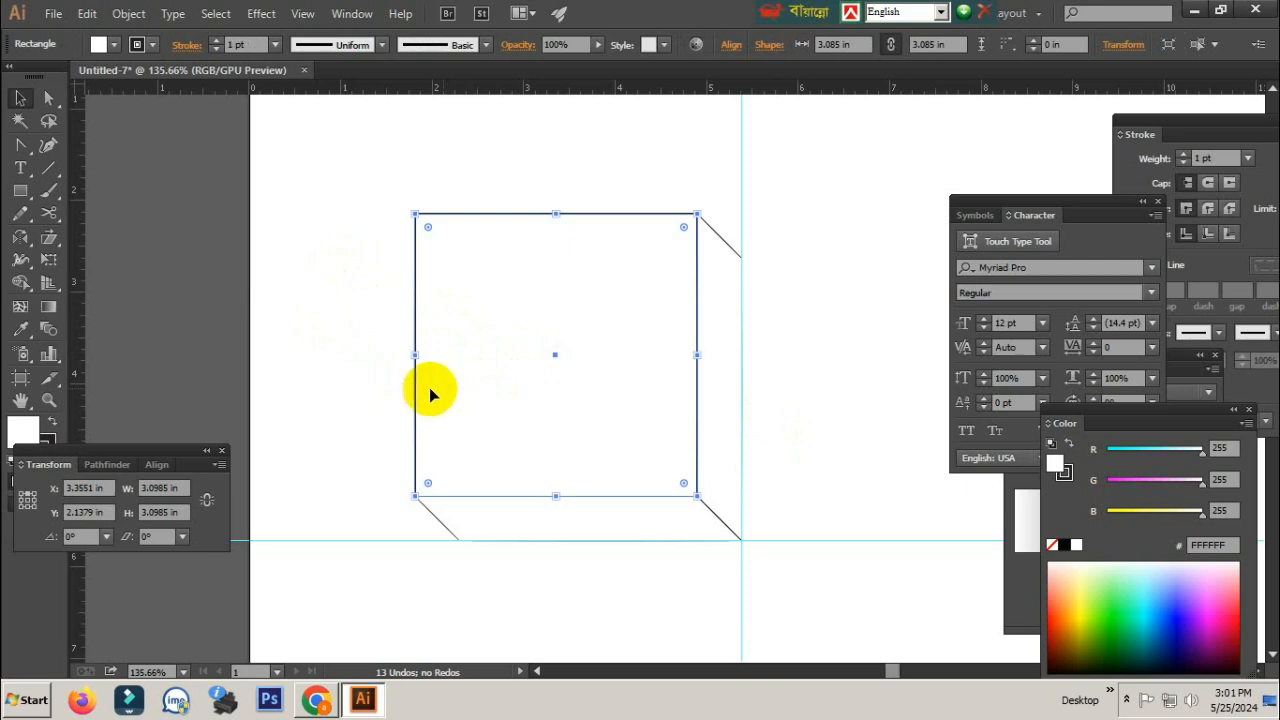
pyautogui.click(383, 323)
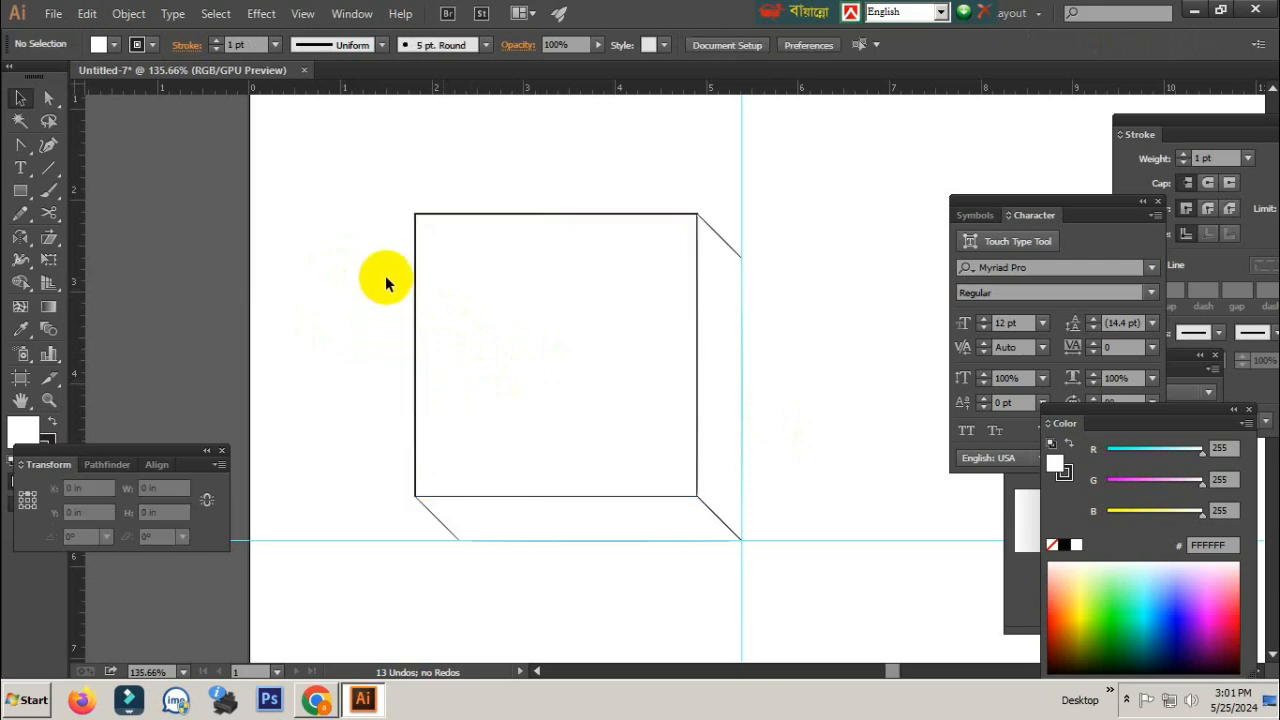
pyautogui.moveTo(363, 266); pyautogui.dragTo(445, 350)
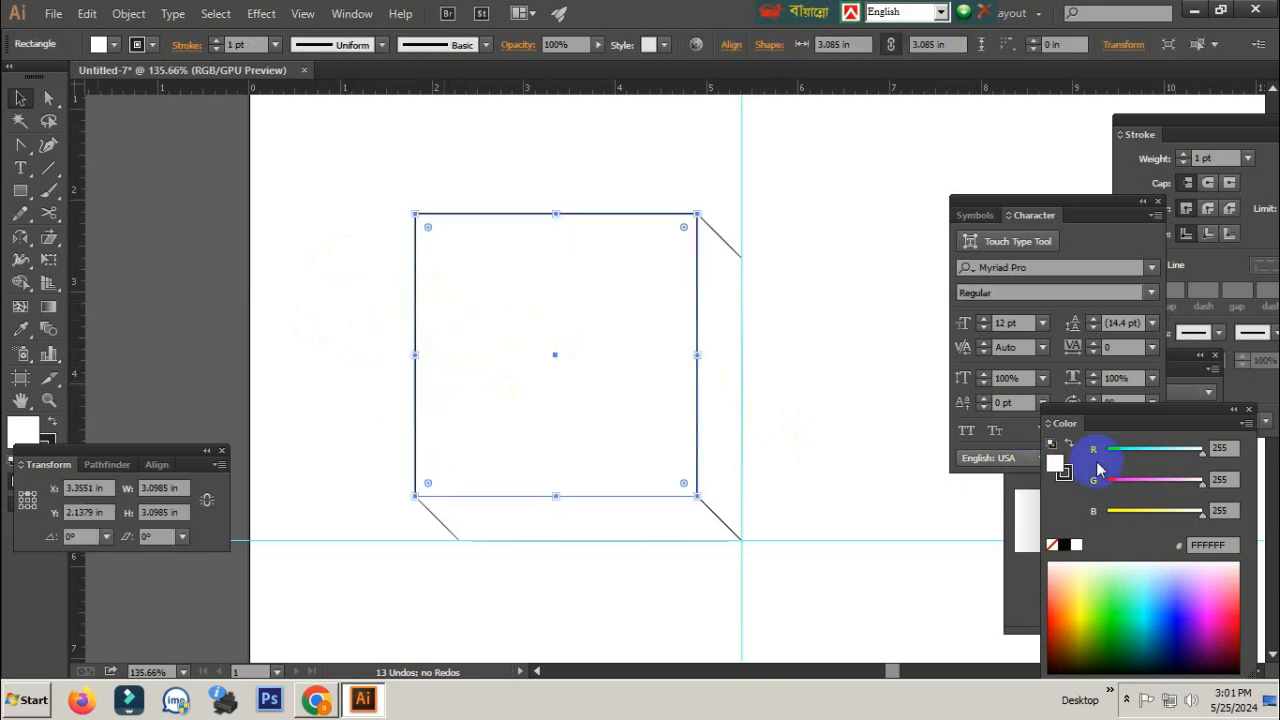
# Step: Try pink FFB8FF, blue 0000FF and green 00FF00 as fills for the front square
pyautogui.click(1176, 482)
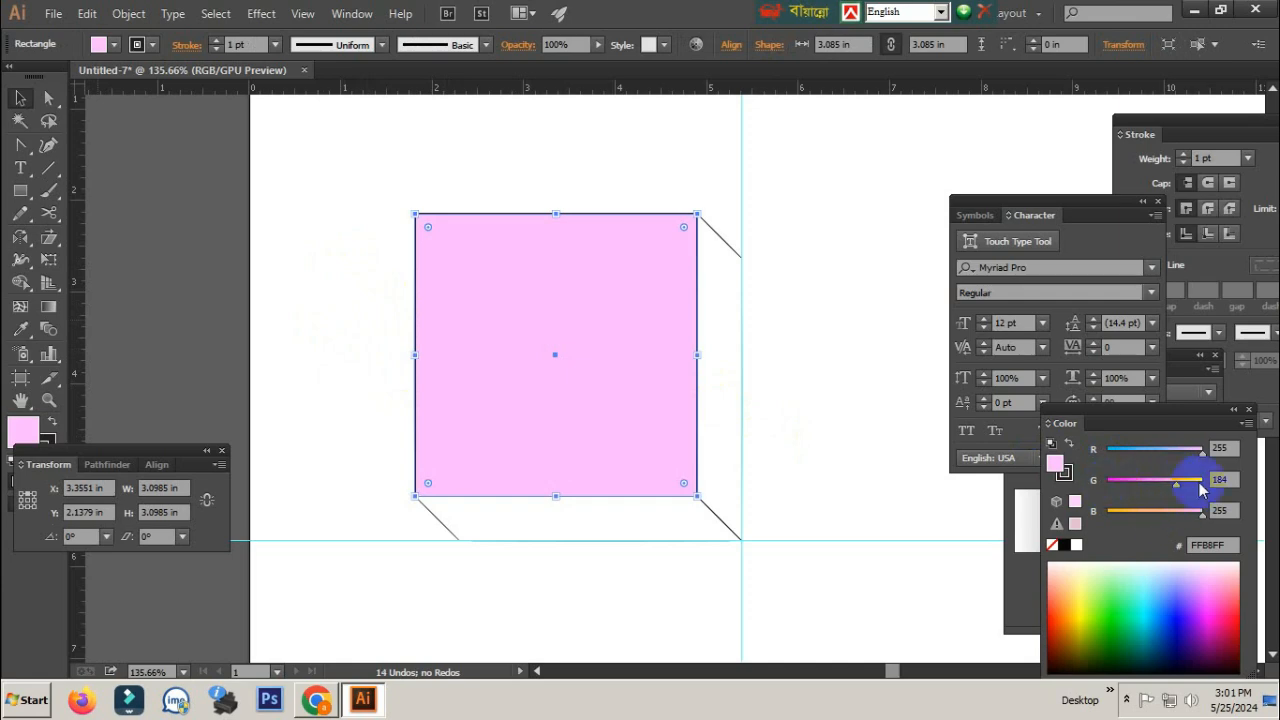
pyautogui.moveTo(1146, 453); pyautogui.dragTo(1103, 455)
pyautogui.moveTo(1175, 483); pyautogui.dragTo(1002, 489)
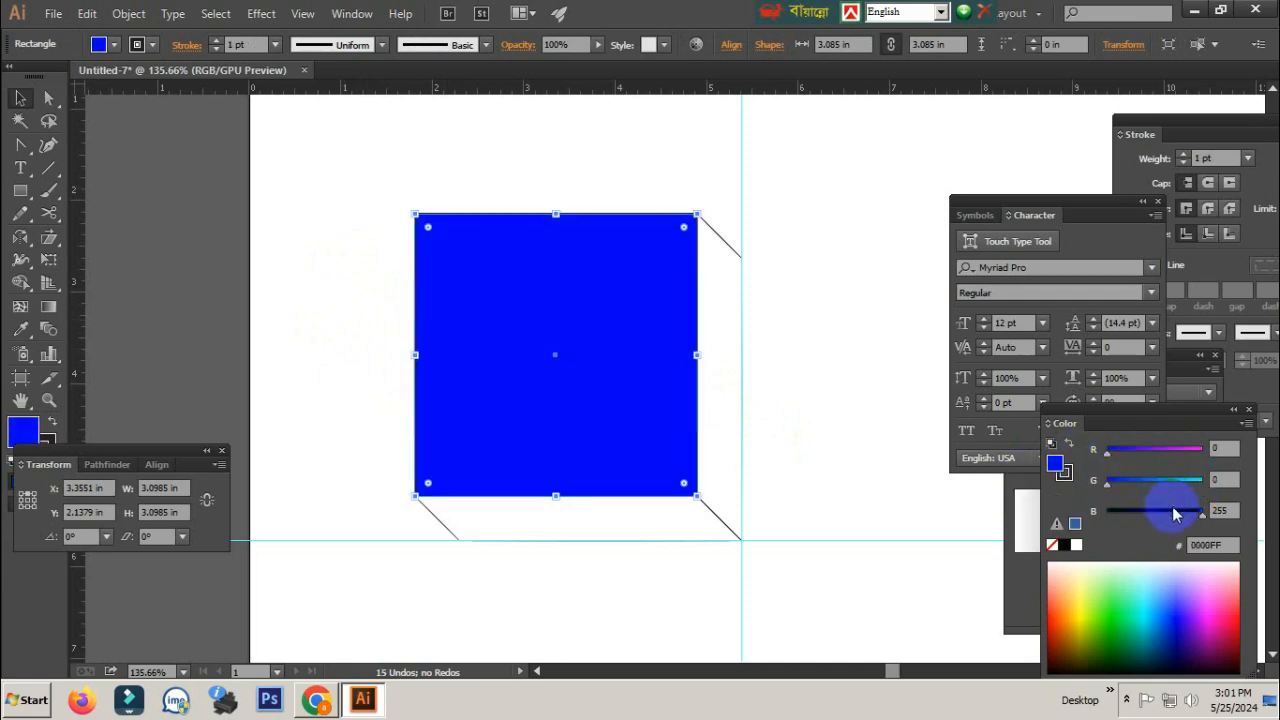
pyautogui.moveTo(1155, 502); pyautogui.dragTo(1203, 481)
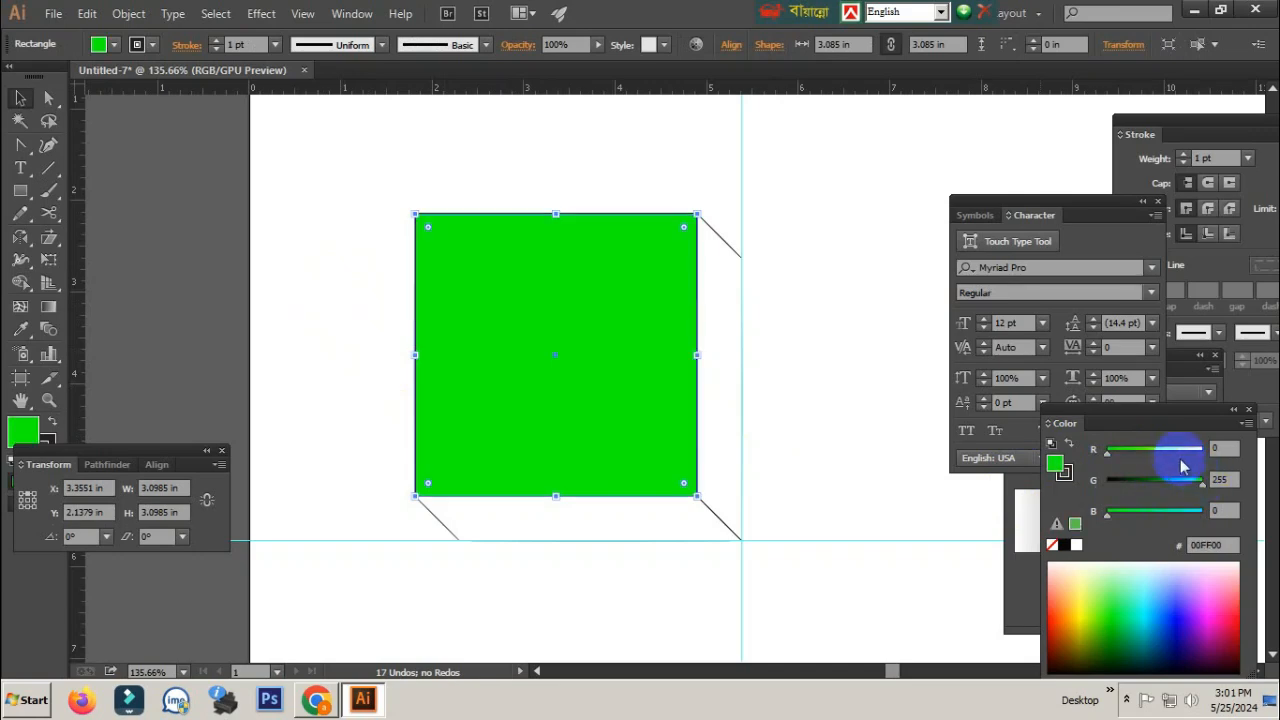
pyautogui.moveTo(1143, 451); pyautogui.dragTo(1135, 484)
pyautogui.moveTo(1107, 512); pyautogui.dragTo(1203, 512)
pyautogui.moveTo(1180, 463); pyautogui.dragTo(1107, 452)
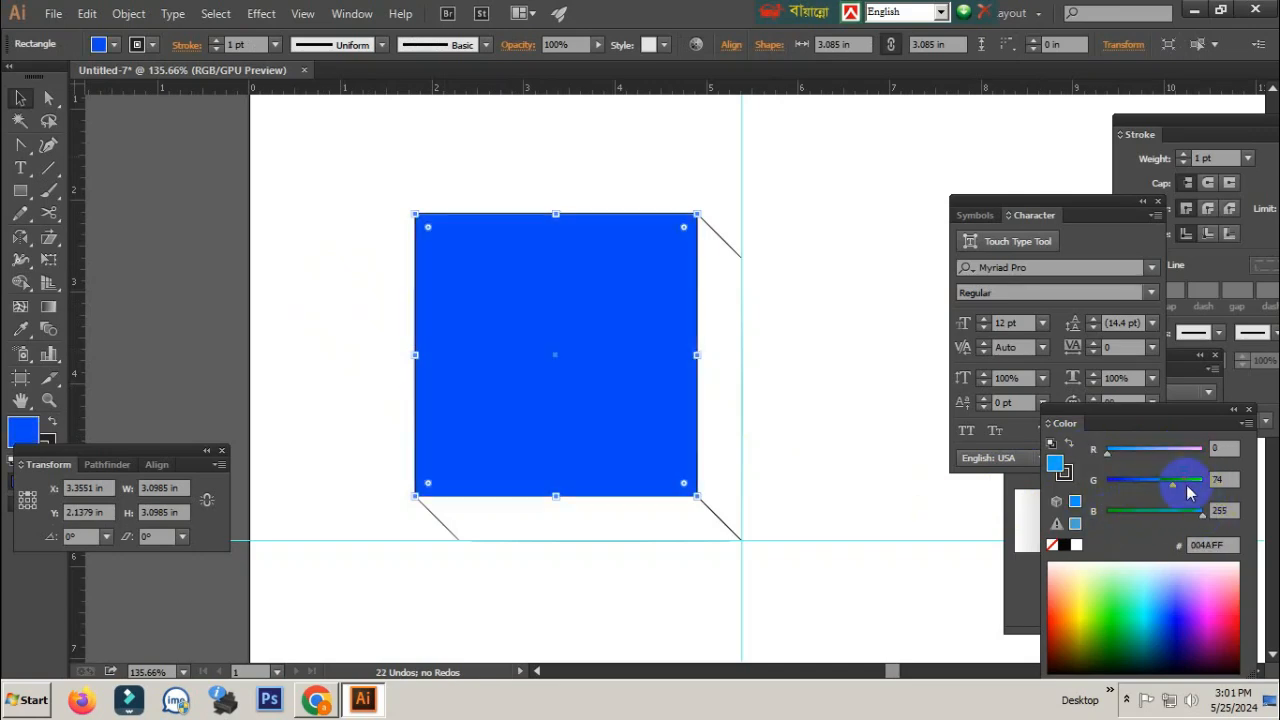
# Step: Set the front square's fill to light cyan A6FFFF and deselect it
pyautogui.moveTo(1189, 491); pyautogui.dragTo(1205, 483)
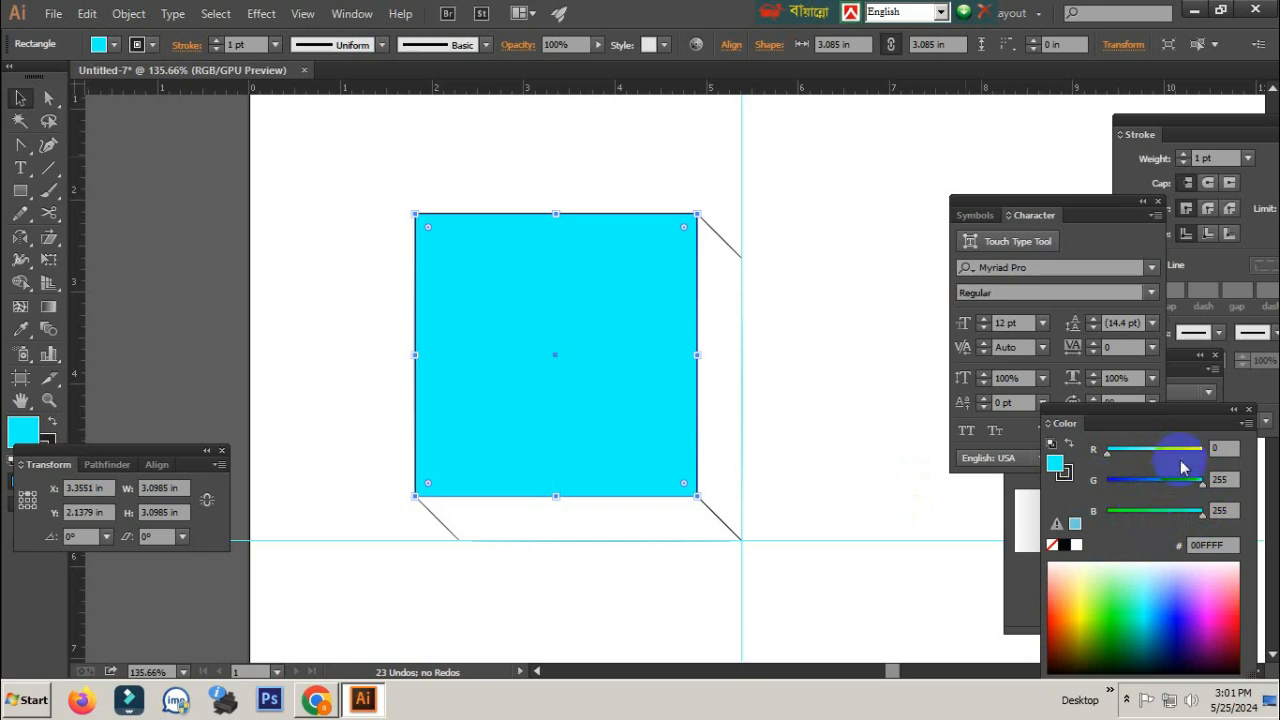
pyautogui.click(1170, 452)
pyautogui.click(871, 443)
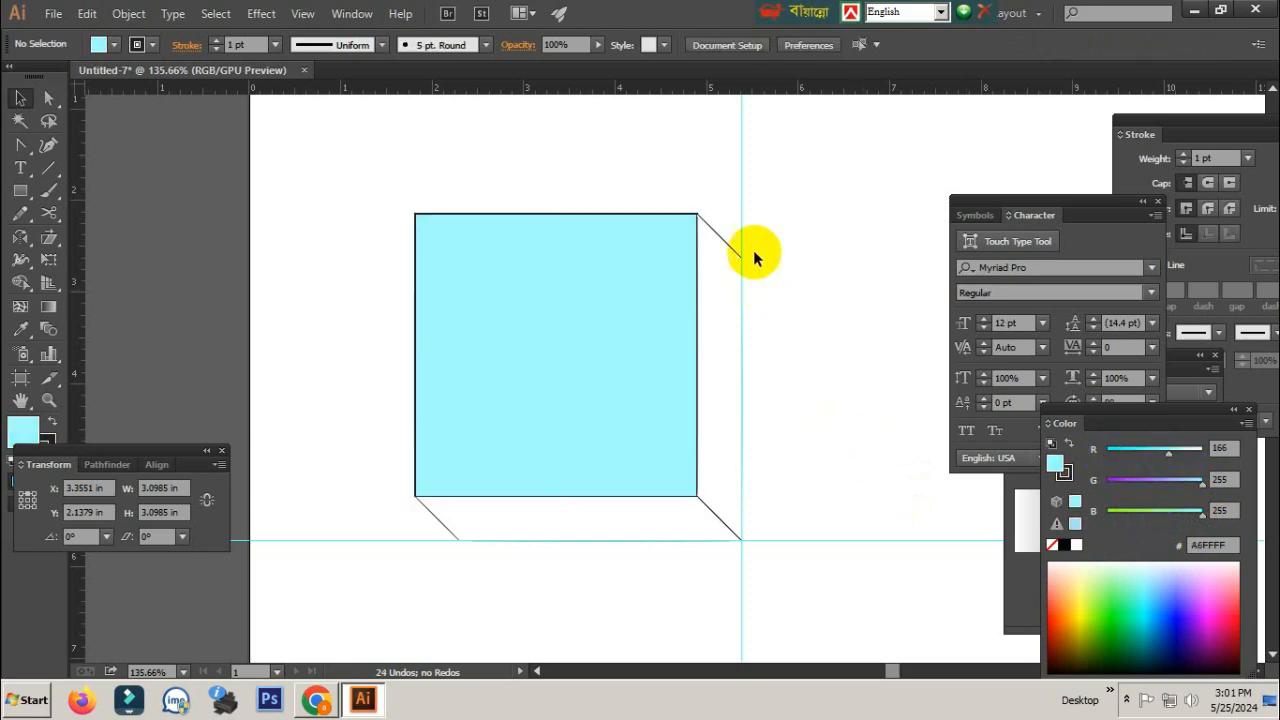
# Step: Fill the sheared right strip with pale lavender CED6FF and deselect it
pyautogui.click(712, 224)
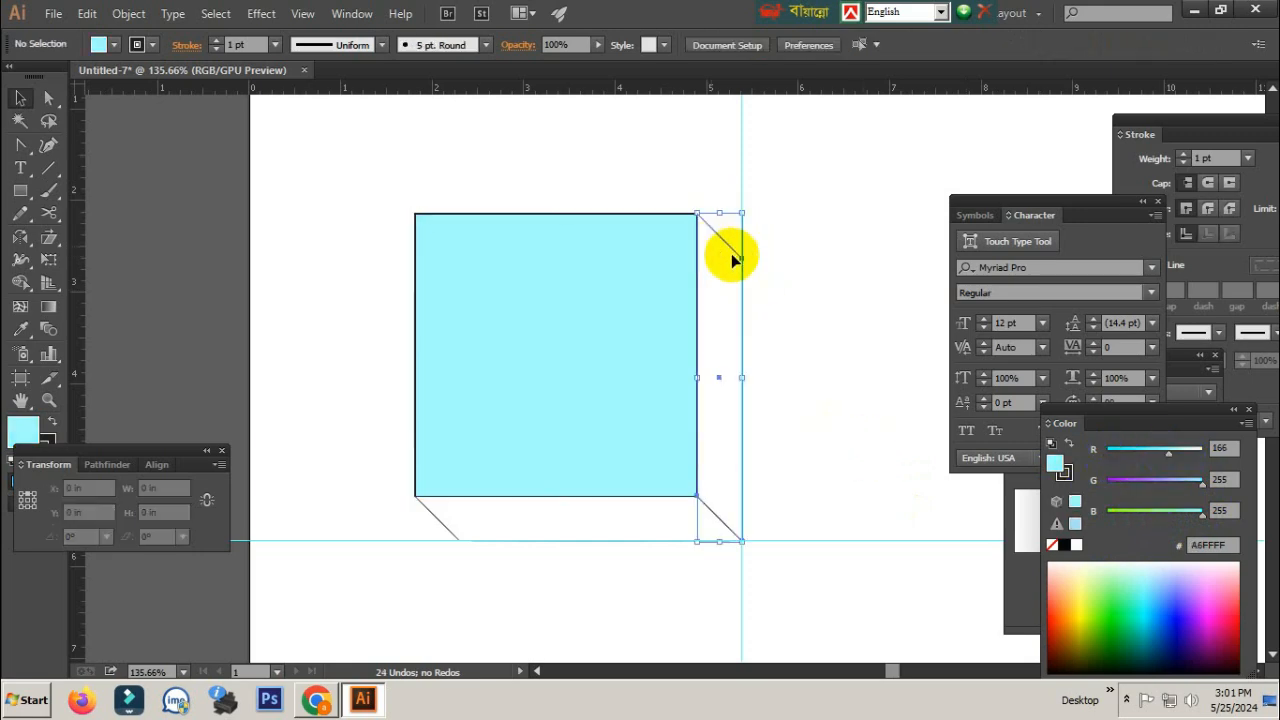
pyautogui.click(1189, 487)
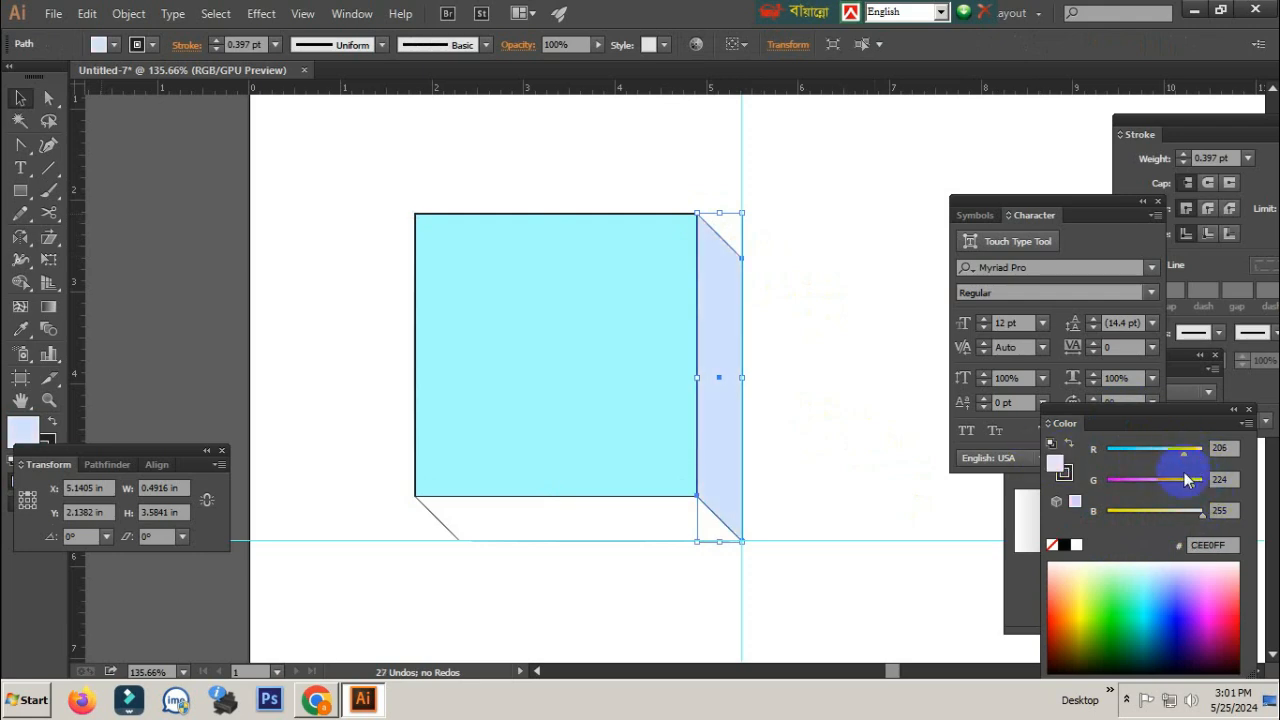
pyautogui.click(857, 471)
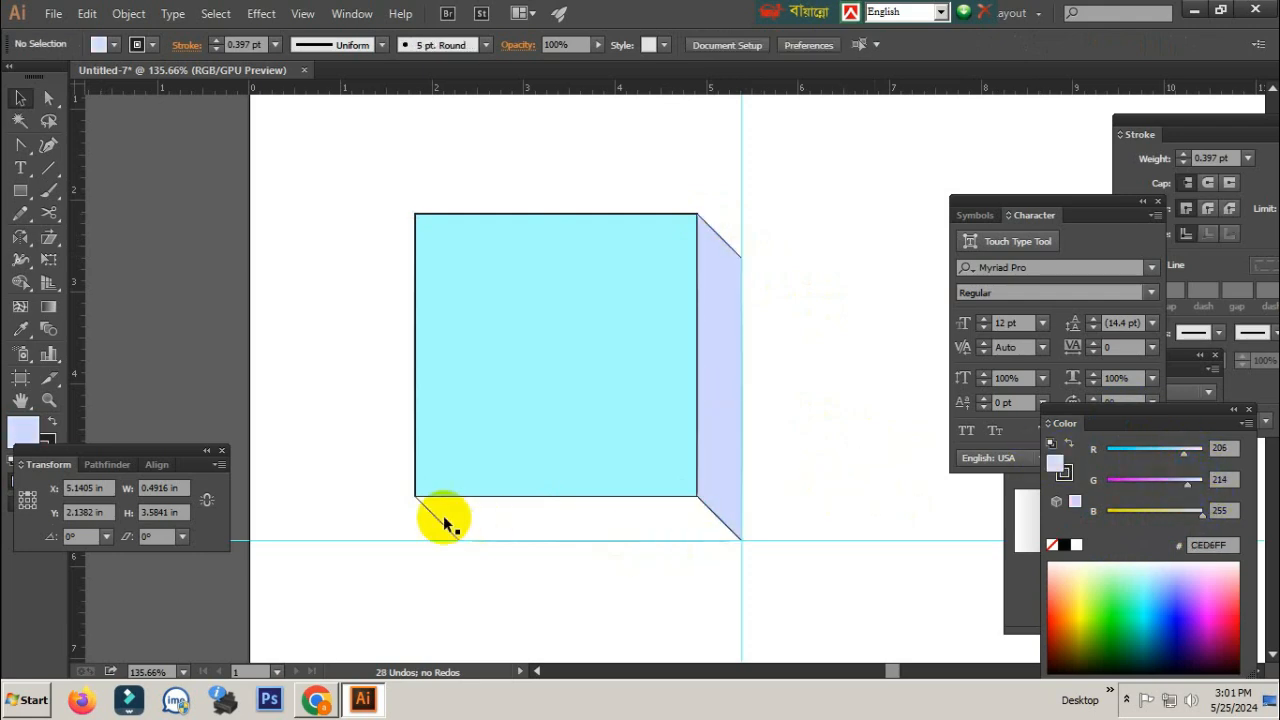
# Step: Fill the sheared lower strip with black by setting its red, green and blue values to 0
pyautogui.click(500, 529)
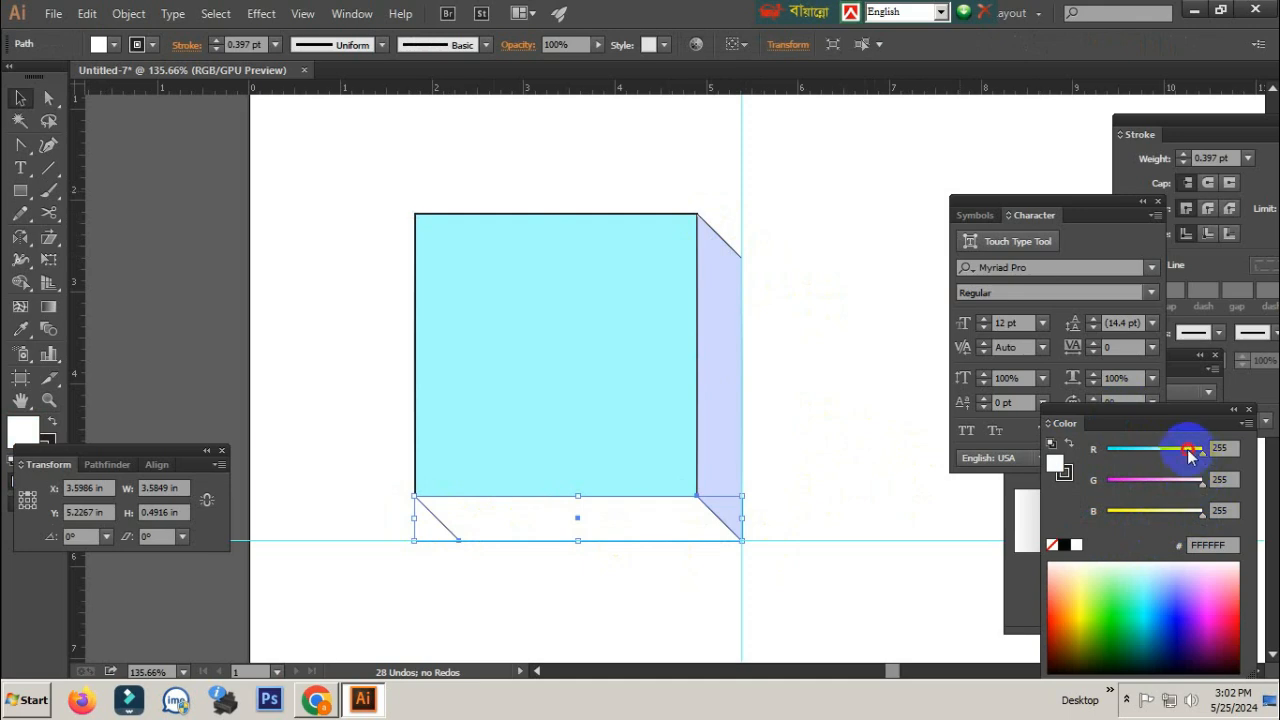
pyautogui.moveTo(1190, 455); pyautogui.dragTo(1108, 450)
pyautogui.moveTo(1200, 482); pyautogui.dragTo(1108, 482)
pyautogui.moveTo(1185, 513); pyautogui.dragTo(1118, 524)
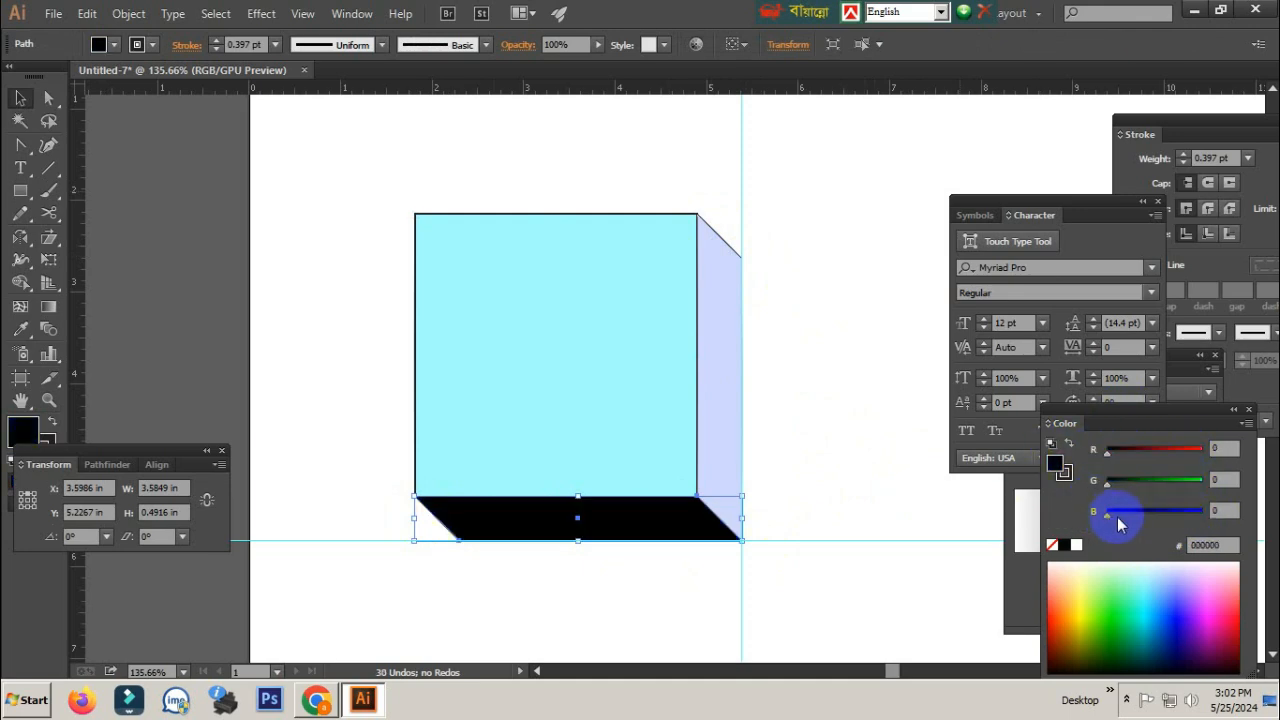
pyautogui.click(871, 500)
# Step: Change the lower strip's fill to dark purple 2E004D and deselect it
pyautogui.click(671, 520)
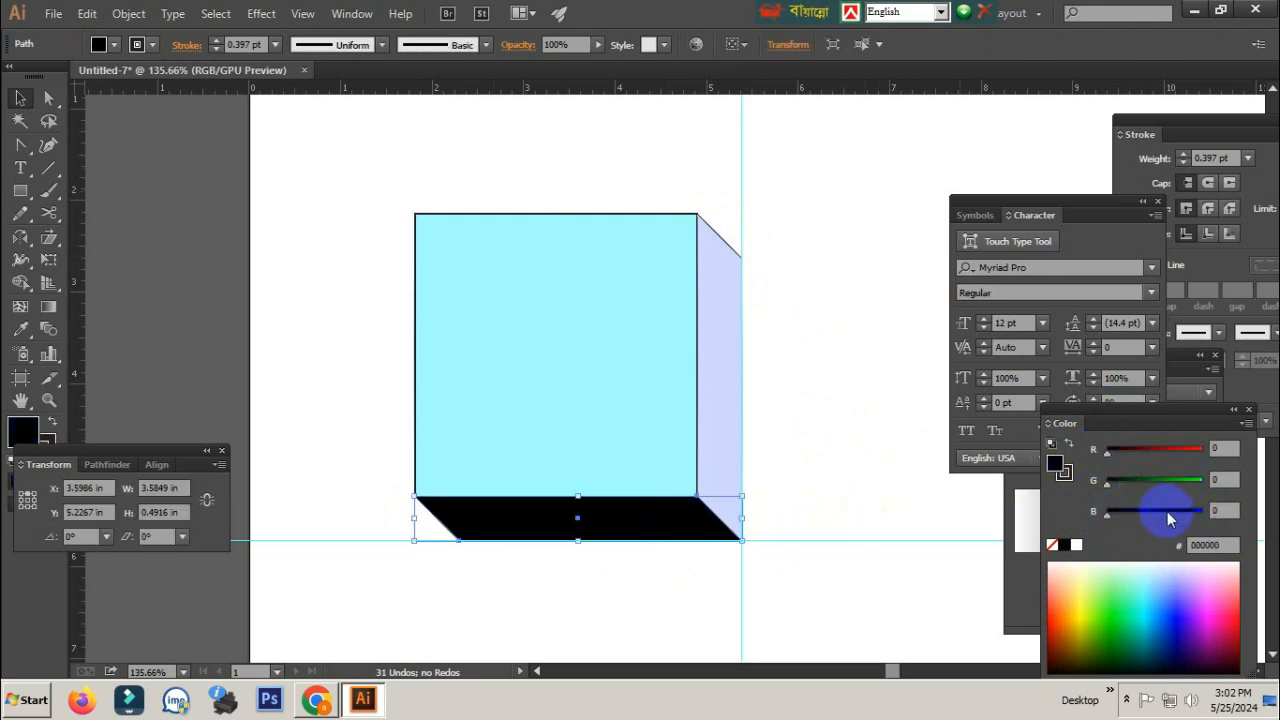
pyautogui.moveTo(1165, 520); pyautogui.dragTo(1136, 516)
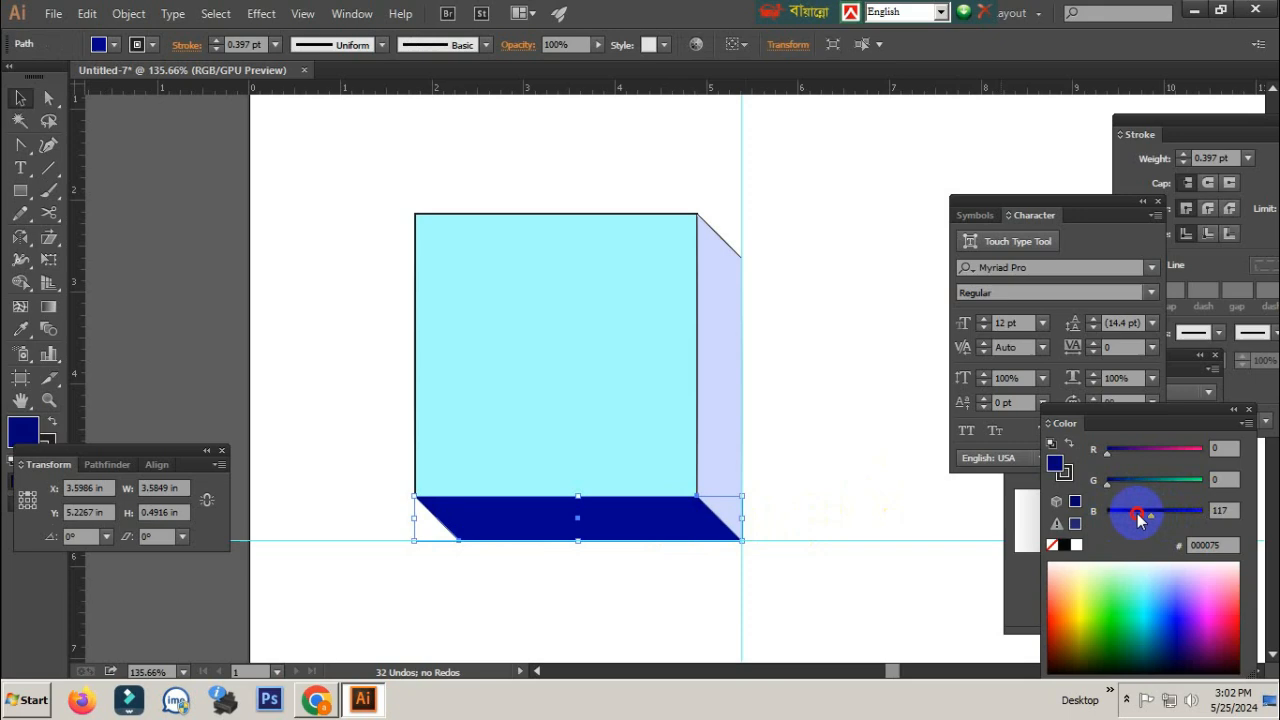
pyautogui.click(1125, 456)
pyautogui.click(877, 449)
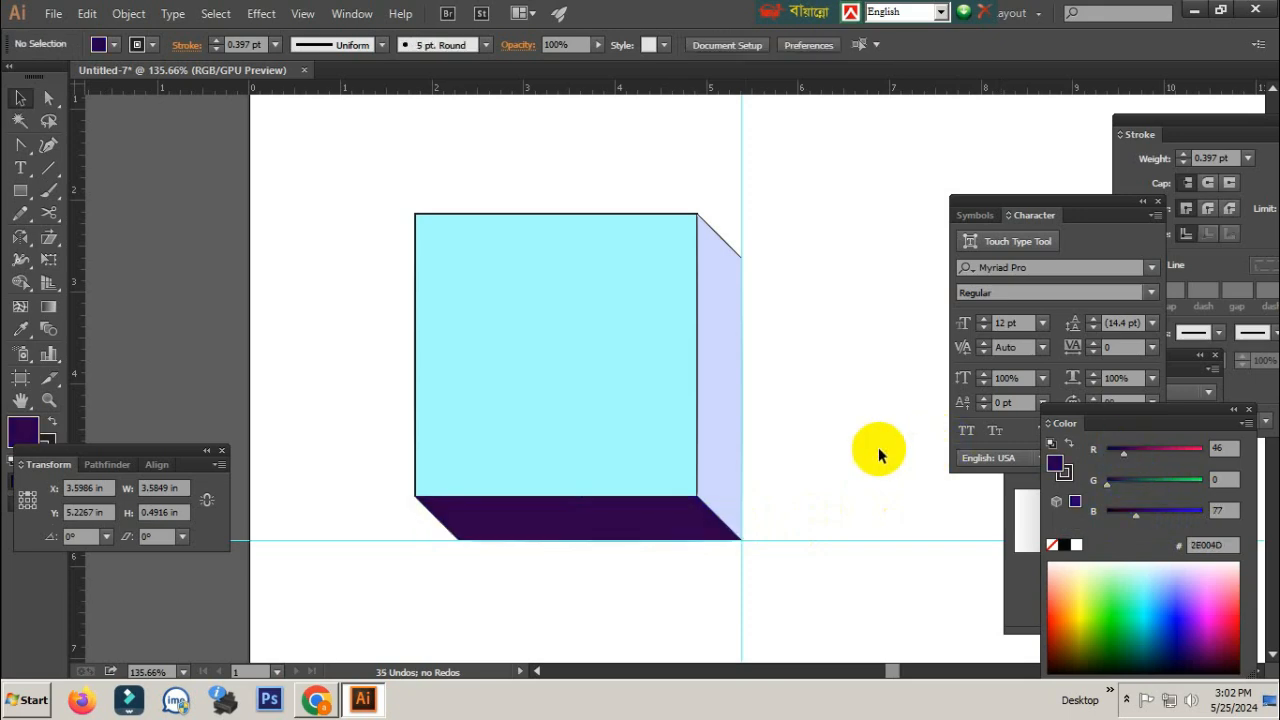
# Step: Change the right strip's fill to light blue B3C7FF and deselect it
pyautogui.click(731, 366)
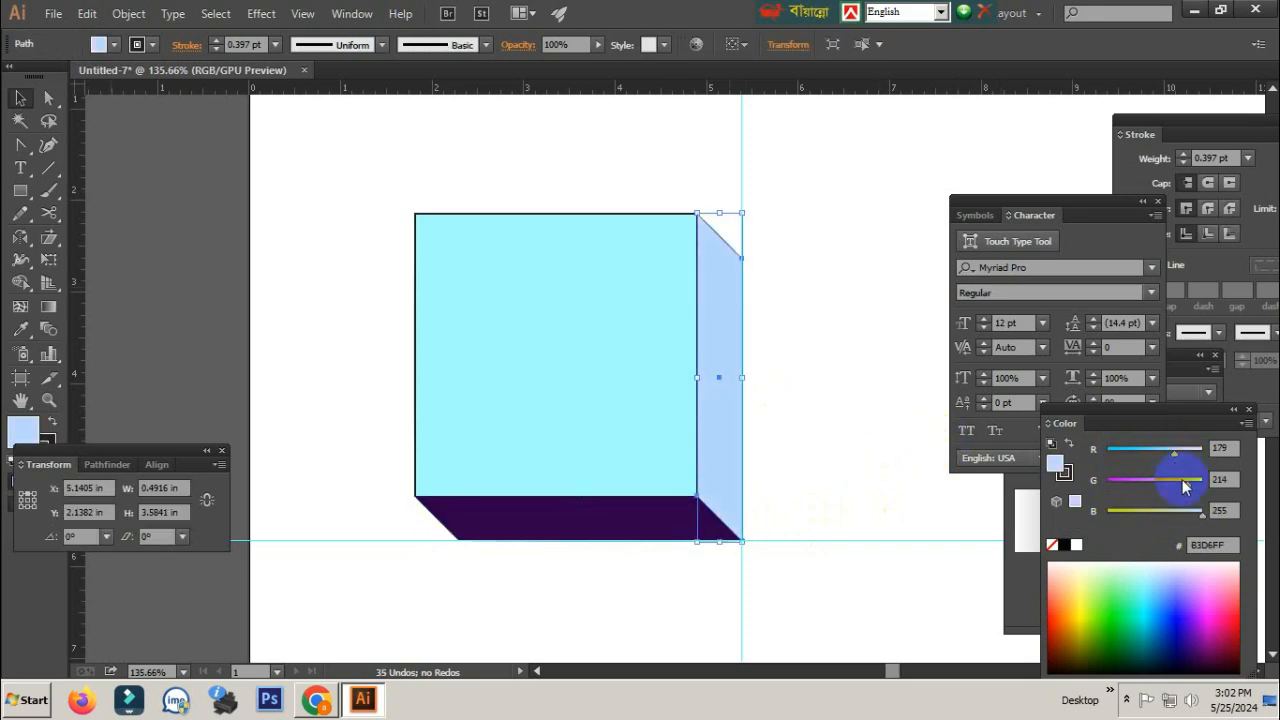
pyautogui.click(1184, 484)
pyautogui.click(790, 414)
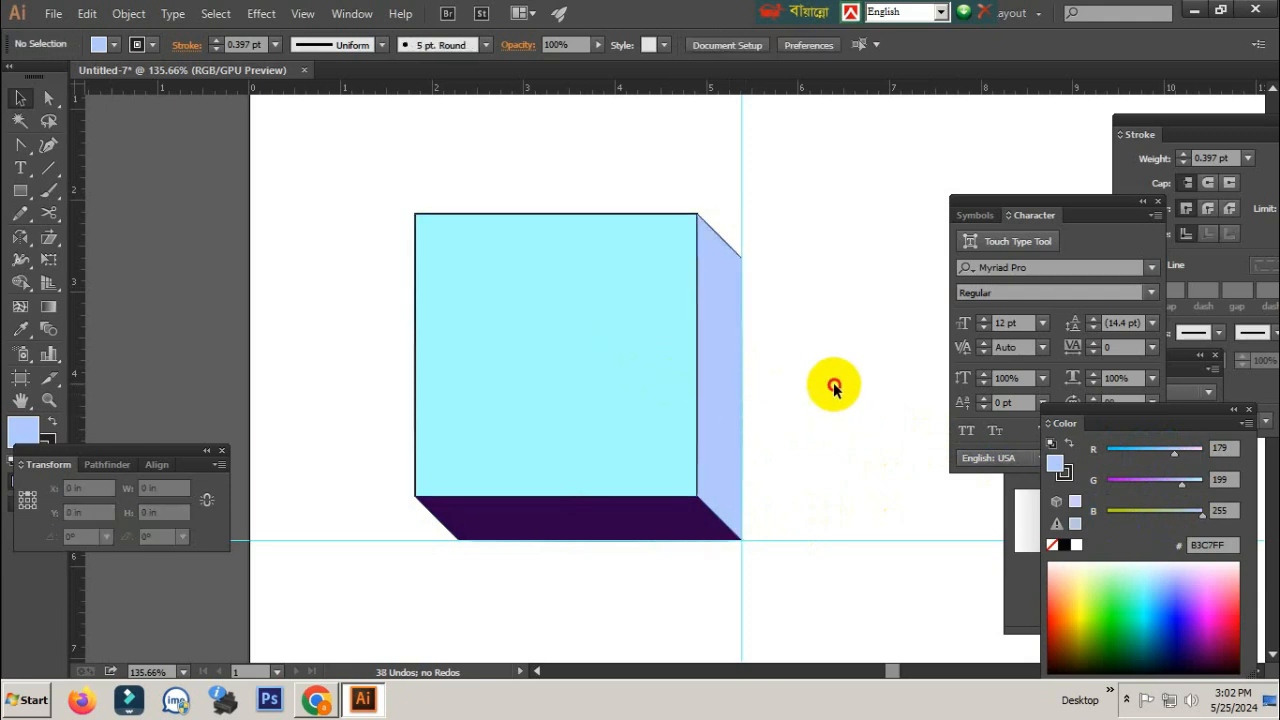
pyautogui.click(619, 346)
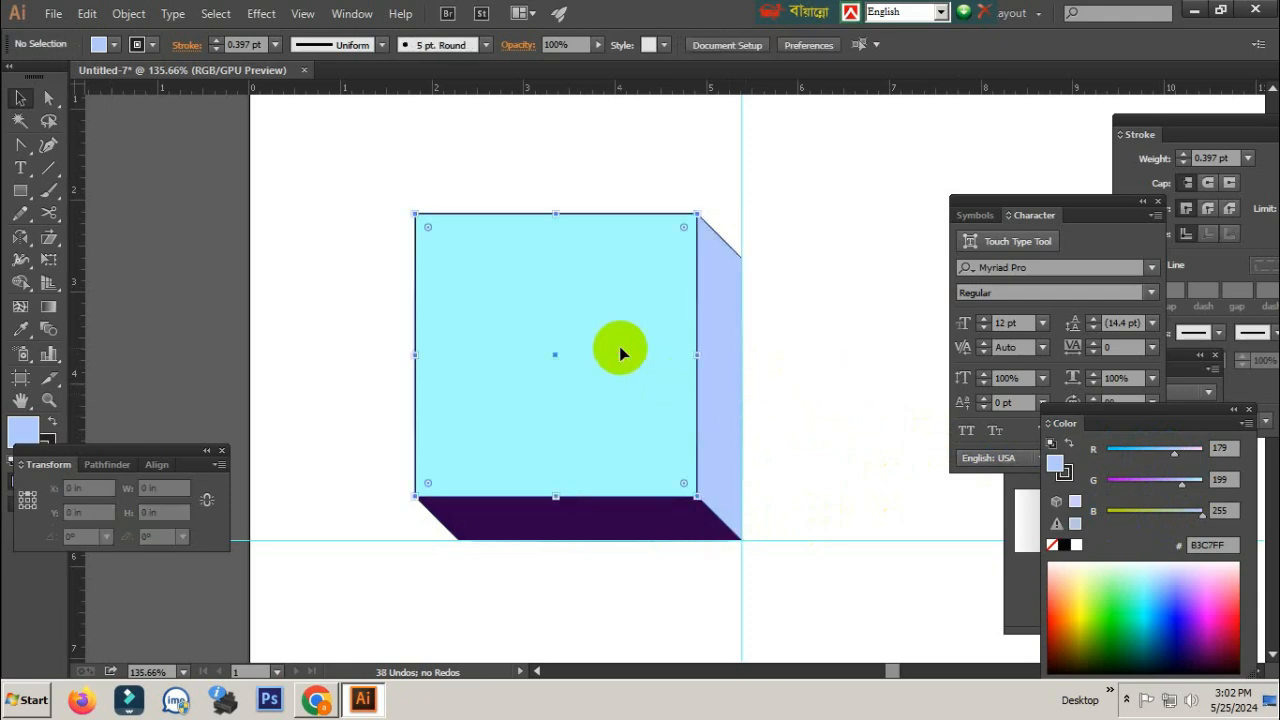
pyautogui.click(876, 428)
pyautogui.moveTo(482, 174); pyautogui.dragTo(772, 494)
pyautogui.click(770, 478)
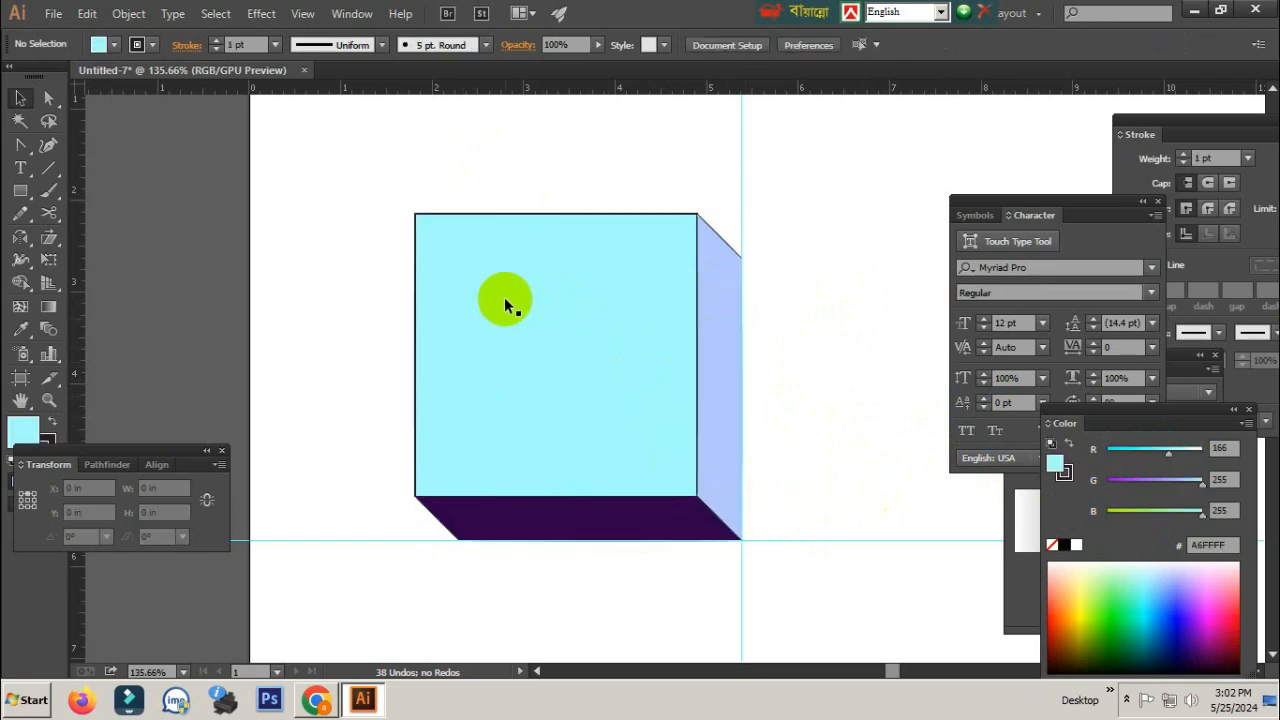
# Step: Remove the stroke from all three faces of the box and deselect them
pyautogui.click(557, 400)
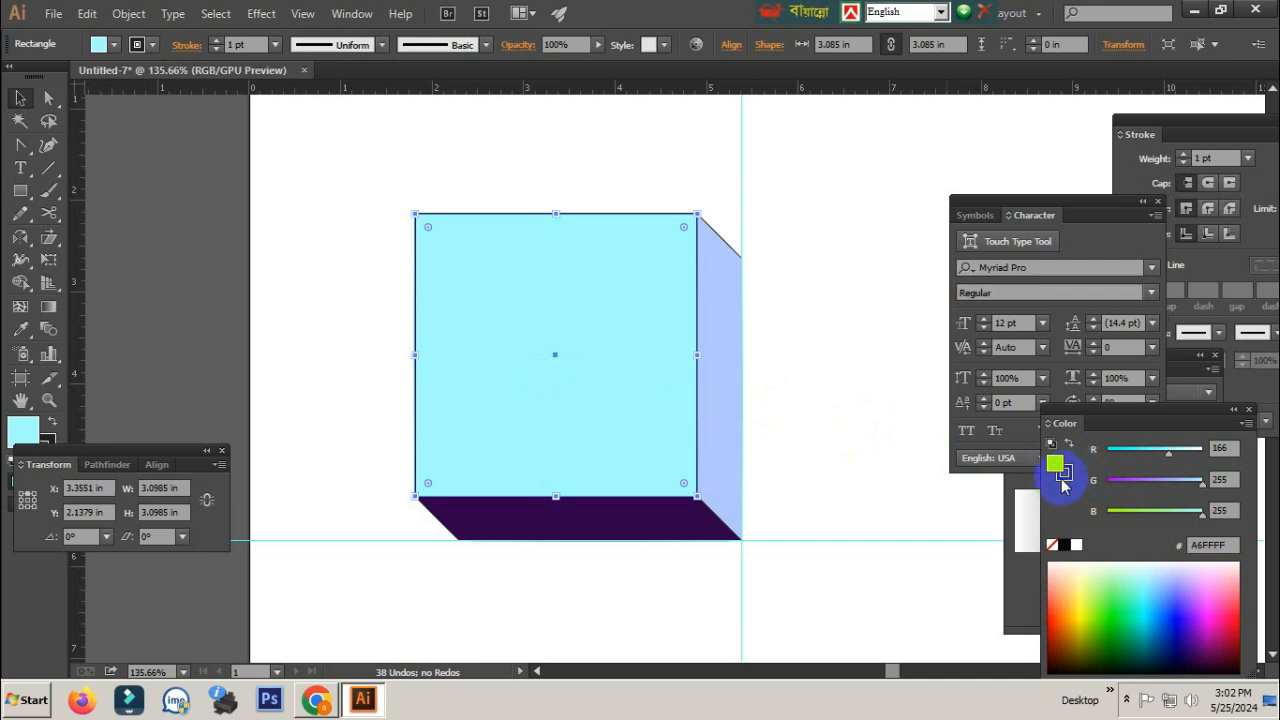
pyautogui.click(385, 216)
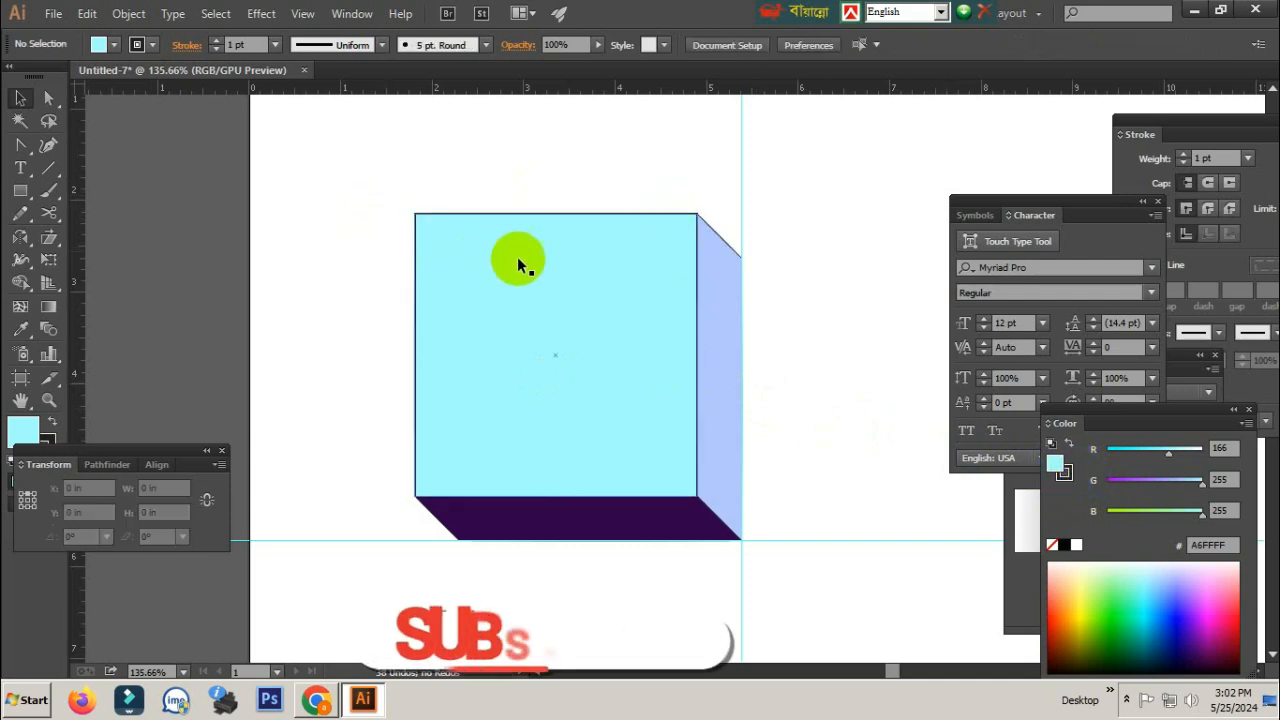
pyautogui.moveTo(374, 174); pyautogui.dragTo(715, 517)
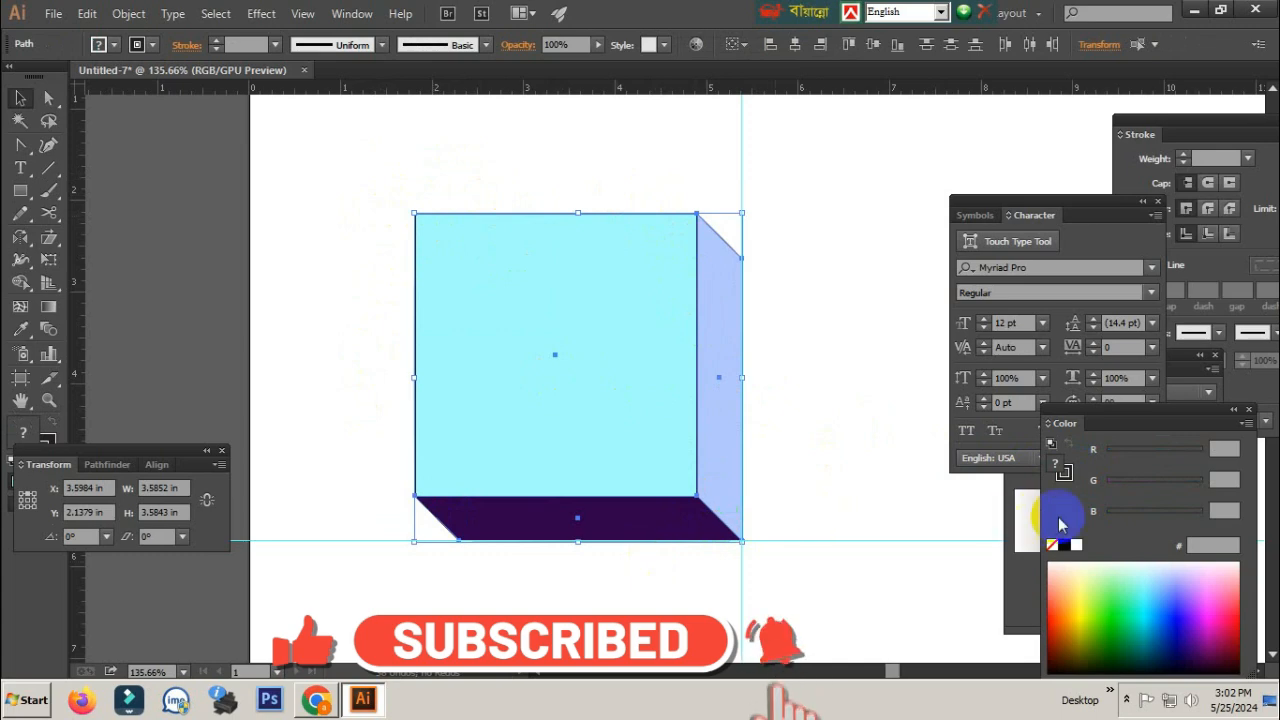
pyautogui.click(1064, 472)
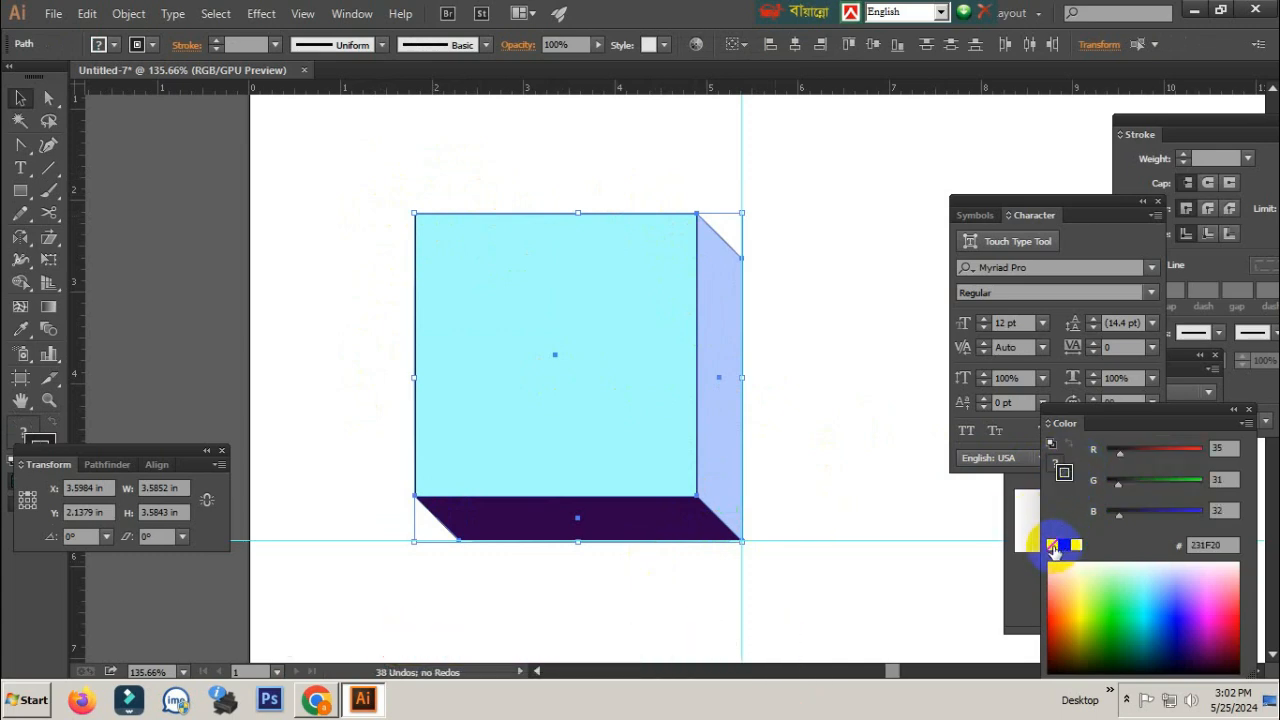
pyautogui.click(1052, 545)
pyautogui.click(878, 490)
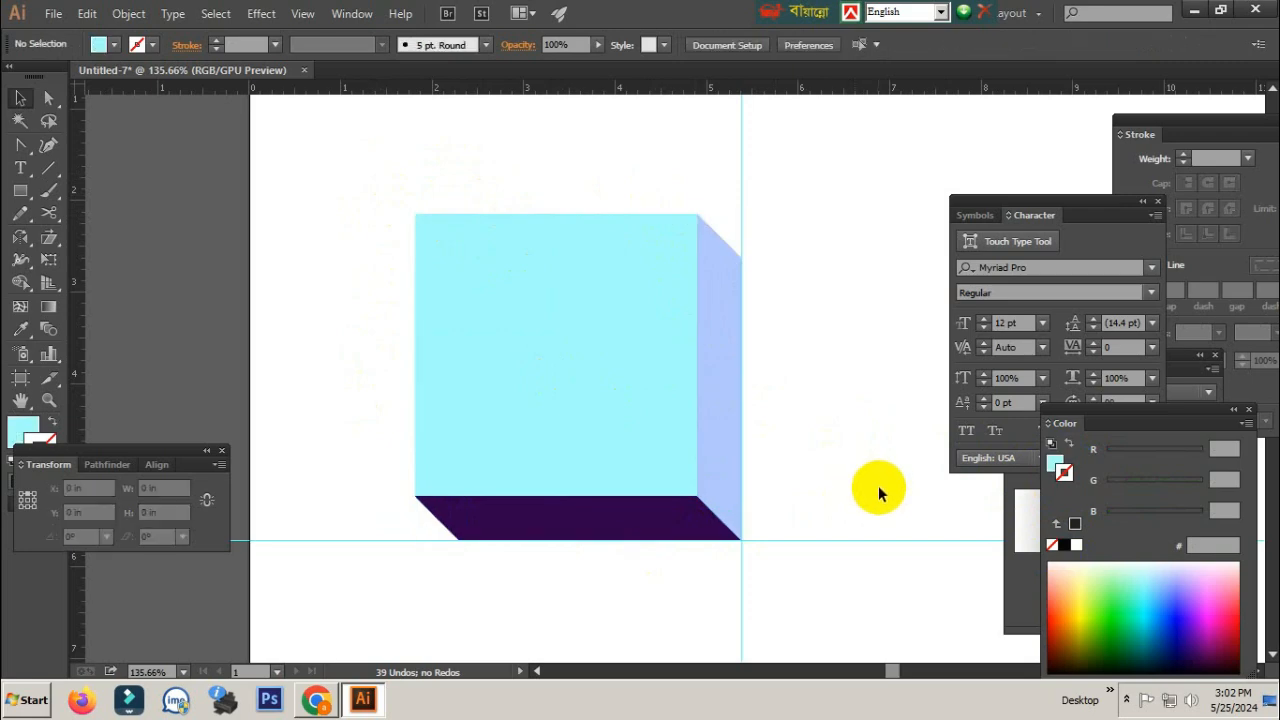
# Step: Add the point text "3D" on the empty artboard area beside the box
pyautogui.click(614, 380)
pyautogui.click(886, 451)
pyautogui.hotkey('ctrl', '-')
pyautogui.moveTo(848, 479); pyautogui.dragTo(638, 429)
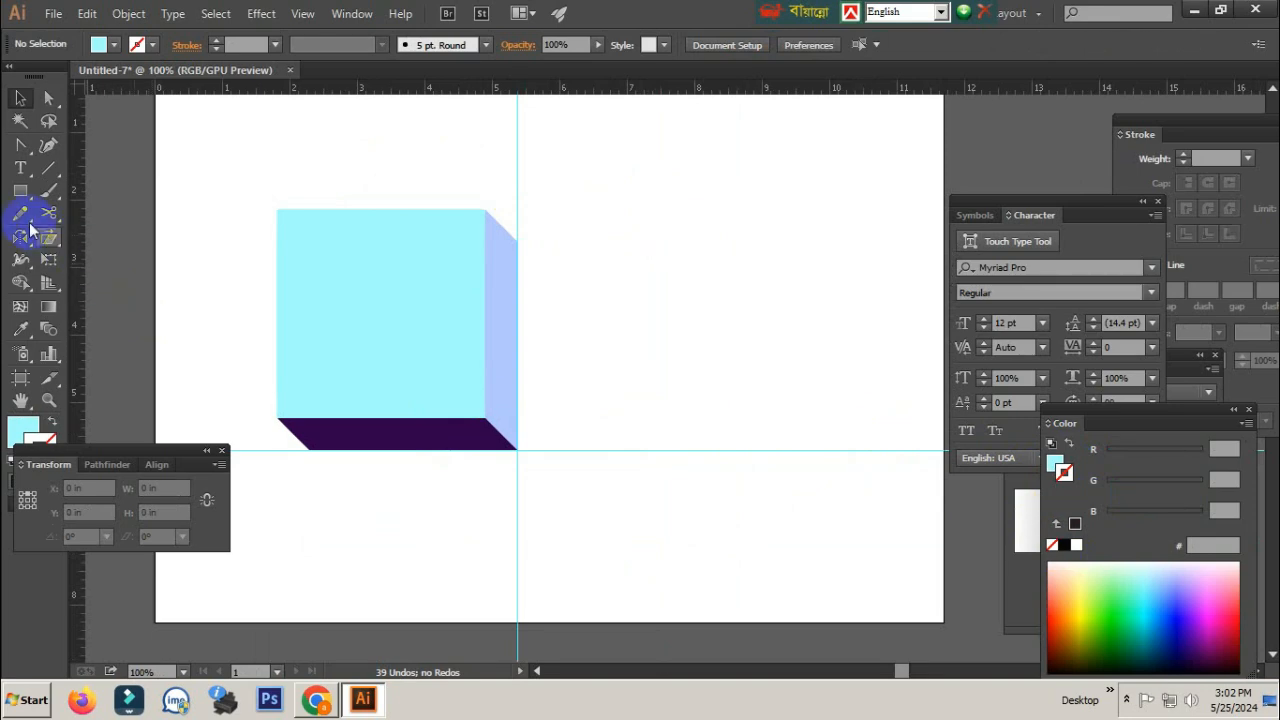
pyautogui.click(22, 168)
pyautogui.click(572, 316)
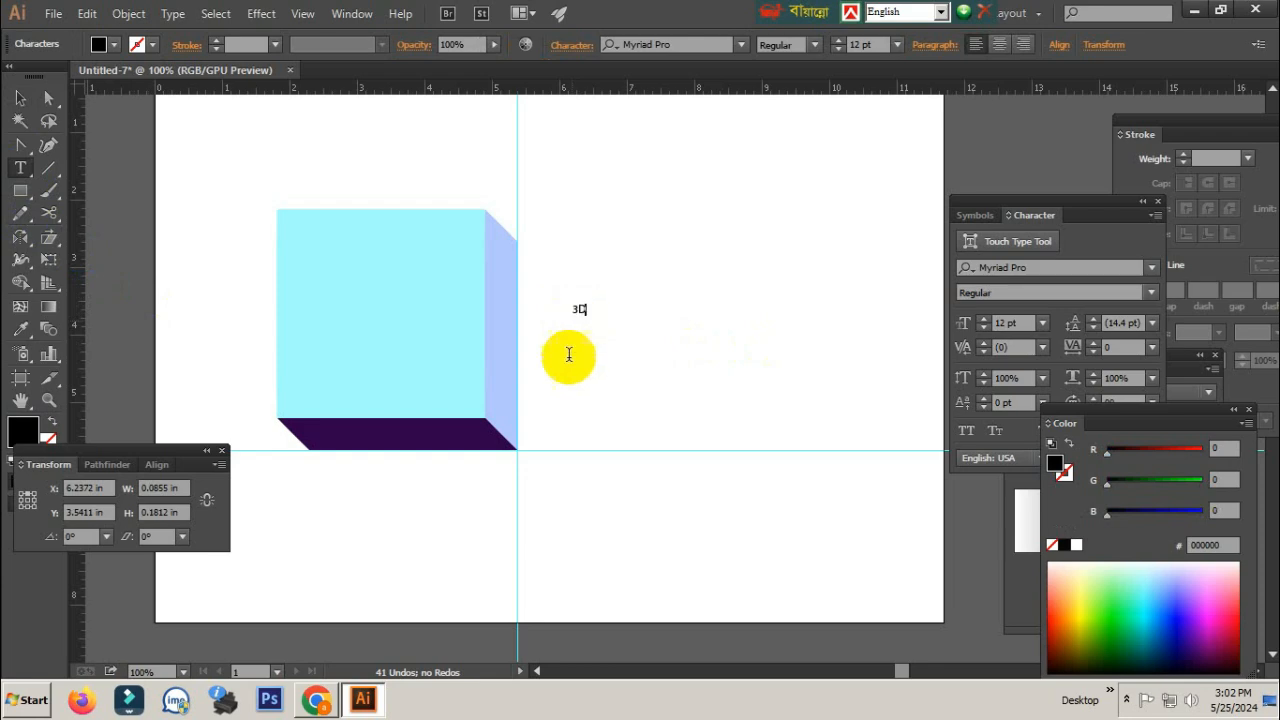
# Step: Enlarge the 3D text to about 119 pt and place it on the box's front face
pyautogui.click(20, 98)
pyautogui.moveTo(592, 296); pyautogui.dragTo(587, 302)
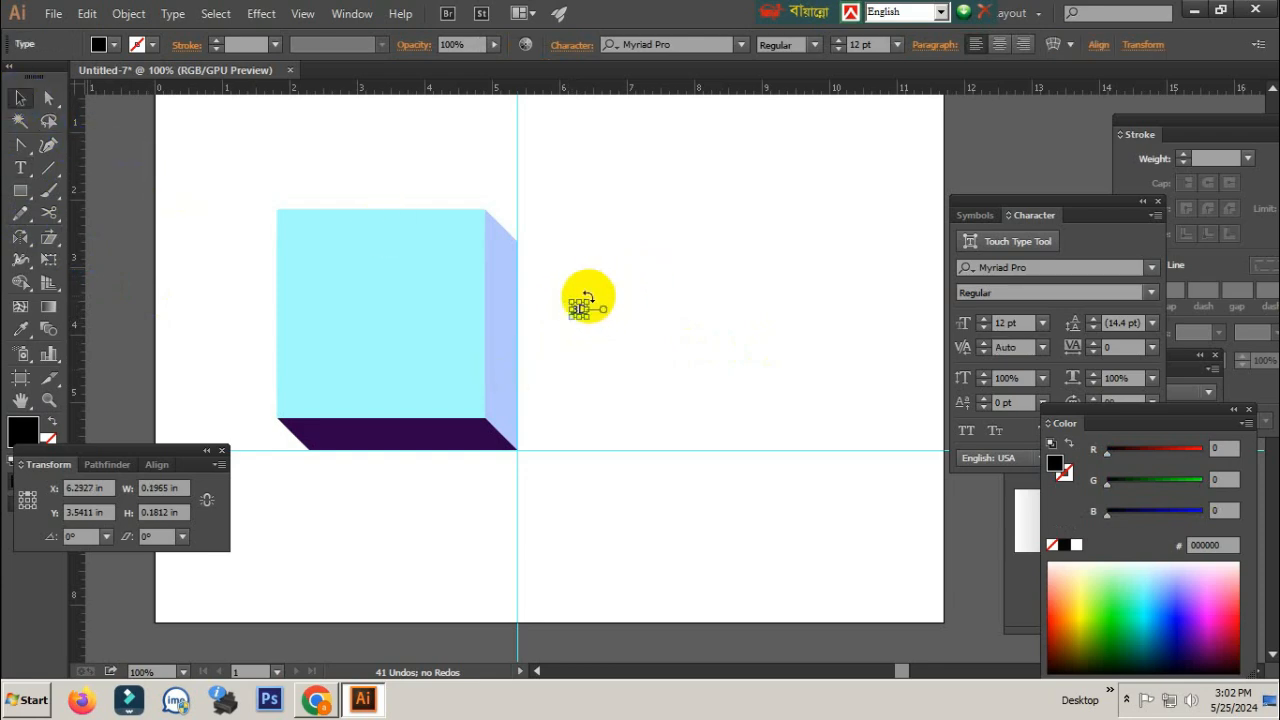
pyautogui.moveTo(590, 300); pyautogui.dragTo(426, 318)
pyautogui.moveTo(457, 266); pyautogui.dragTo(424, 289)
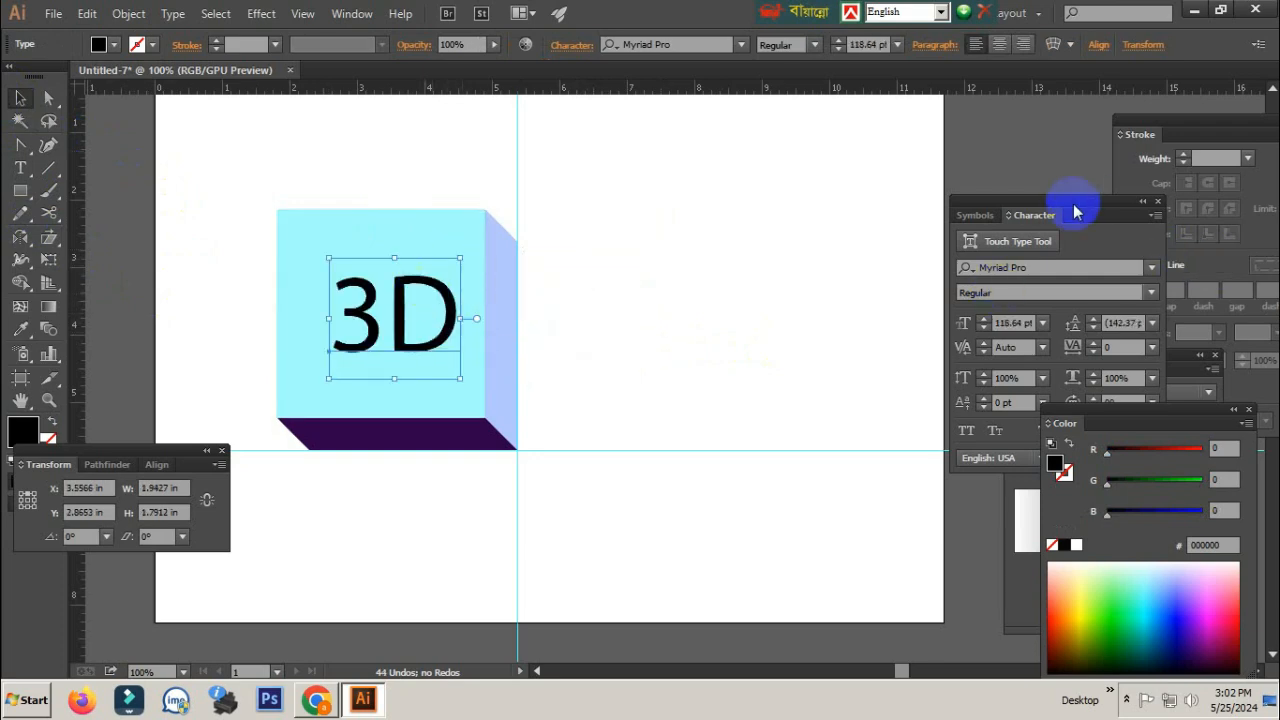
# Step: Set the 3D text's font style to Bold, shift it slightly left on the front face and deselect it
pyautogui.moveTo(1071, 206); pyautogui.dragTo(894, 201)
pyautogui.click(975, 291)
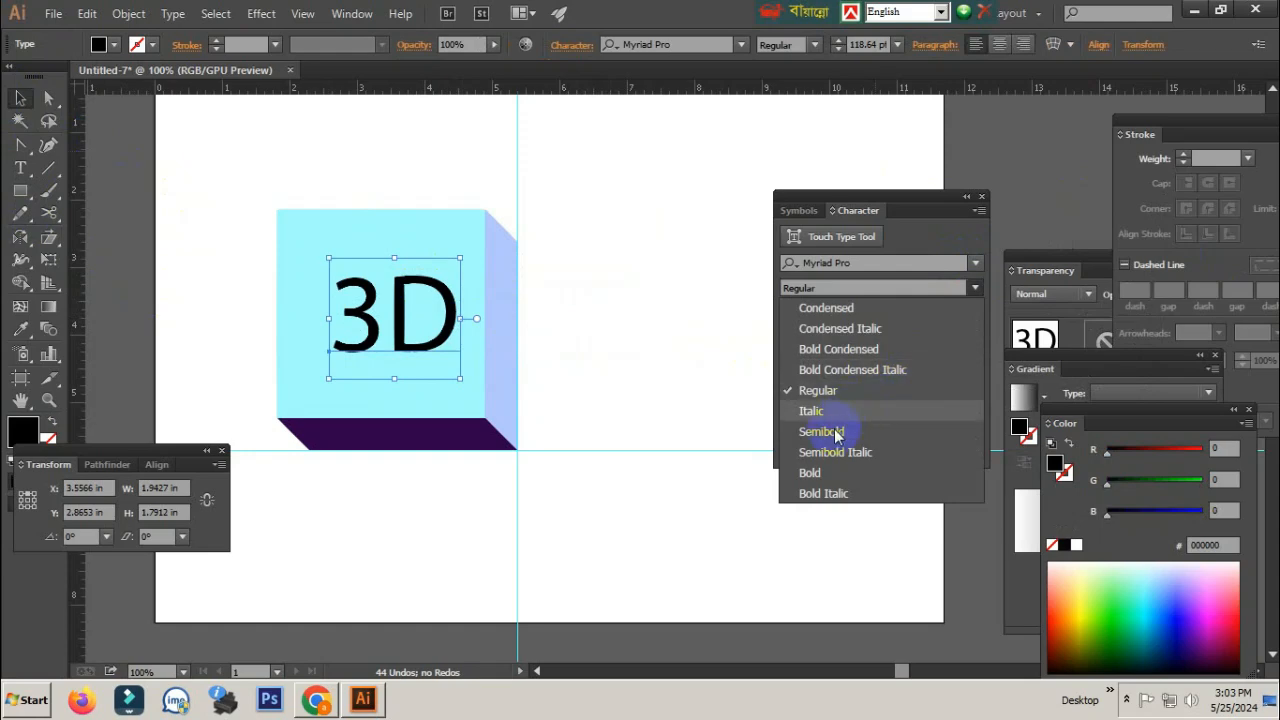
pyautogui.click(820, 466)
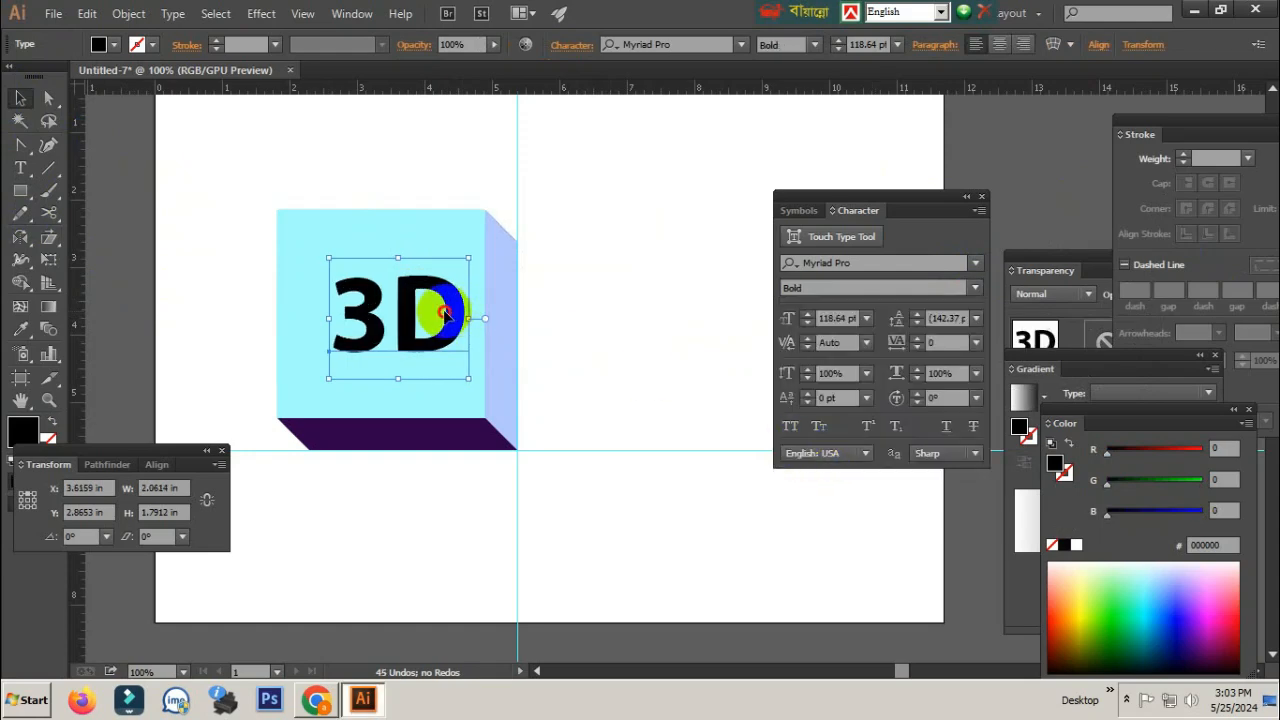
pyautogui.moveTo(463, 310); pyautogui.dragTo(452, 310)
pyautogui.click(691, 337)
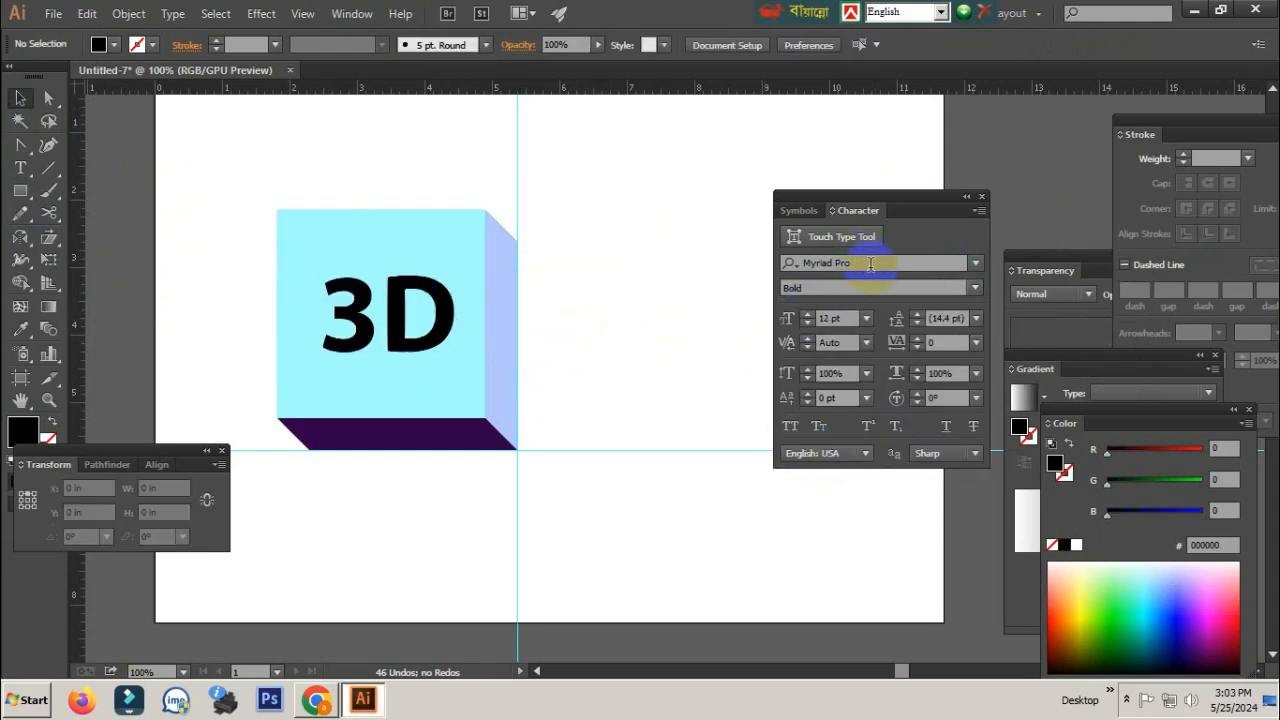
# Step: Browse through the installed fonts on the 3D text and set its font to Nexa Rust Sans Black
pyautogui.click(870, 263)
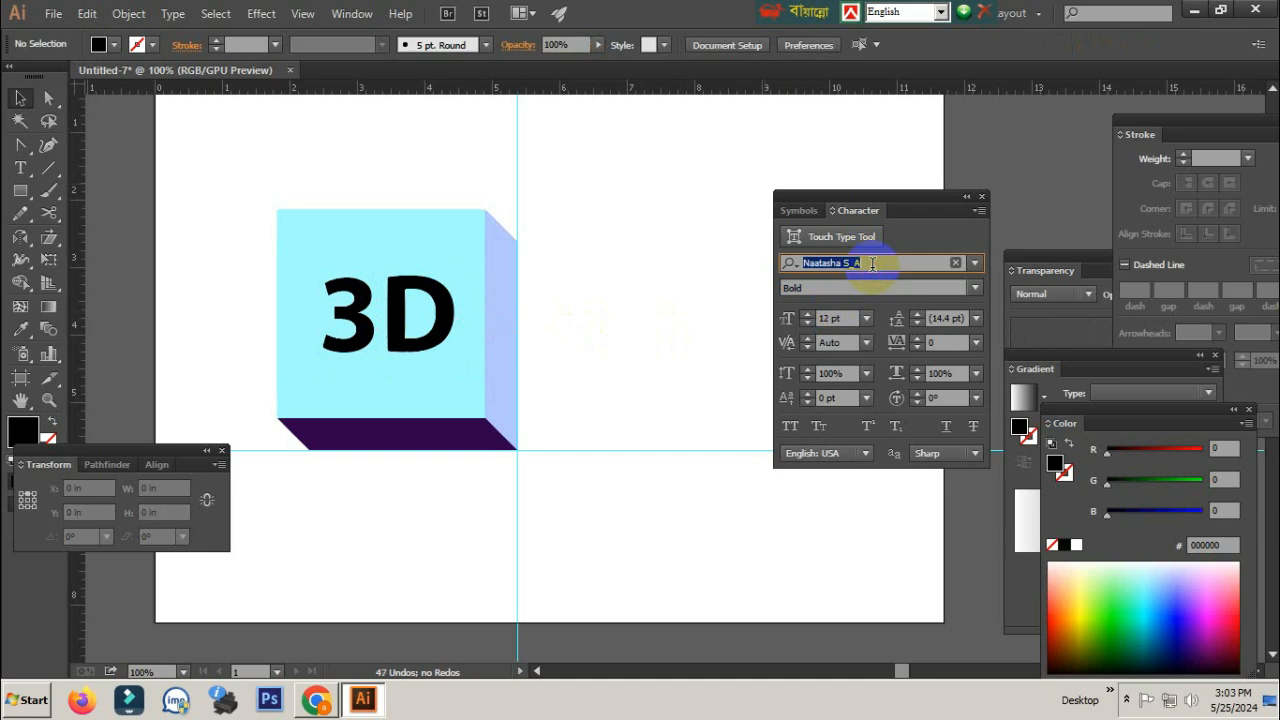
pyautogui.click(420, 309)
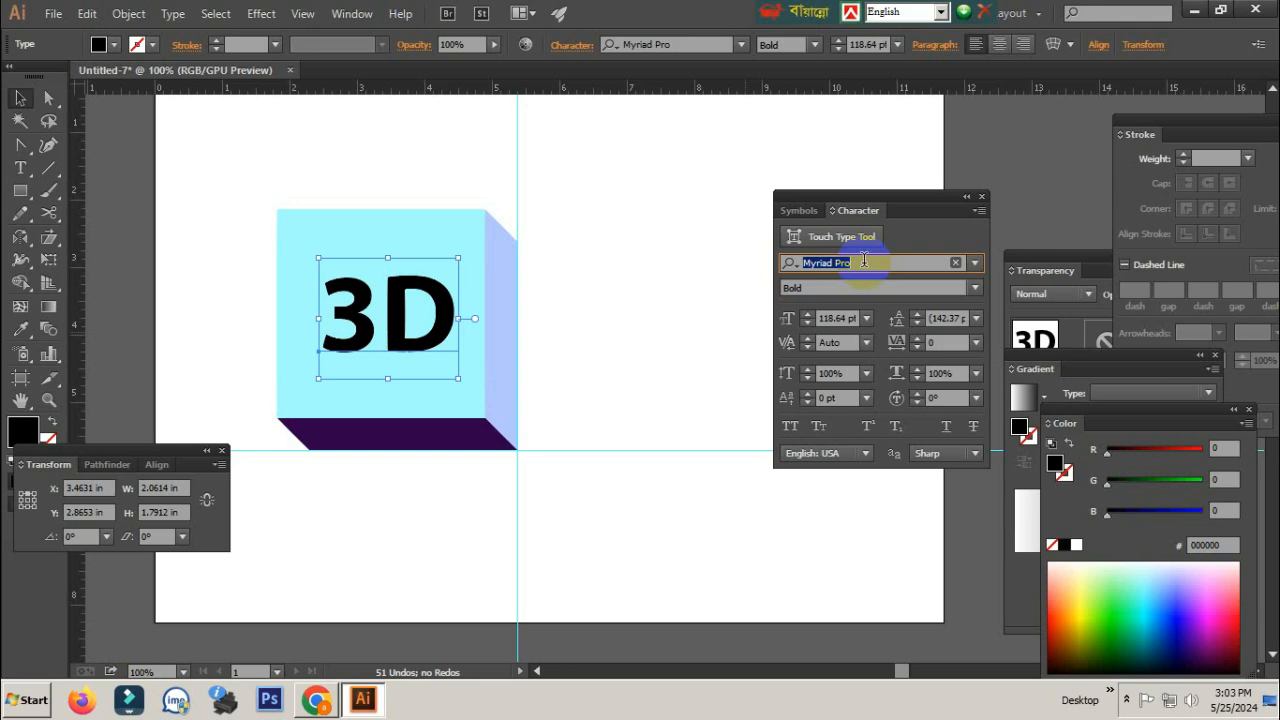
pyautogui.press('Down')
pyautogui.press('Down')
pyautogui.press('Down')
pyautogui.press('Down')
pyautogui.press('Down')
pyautogui.press('Down')
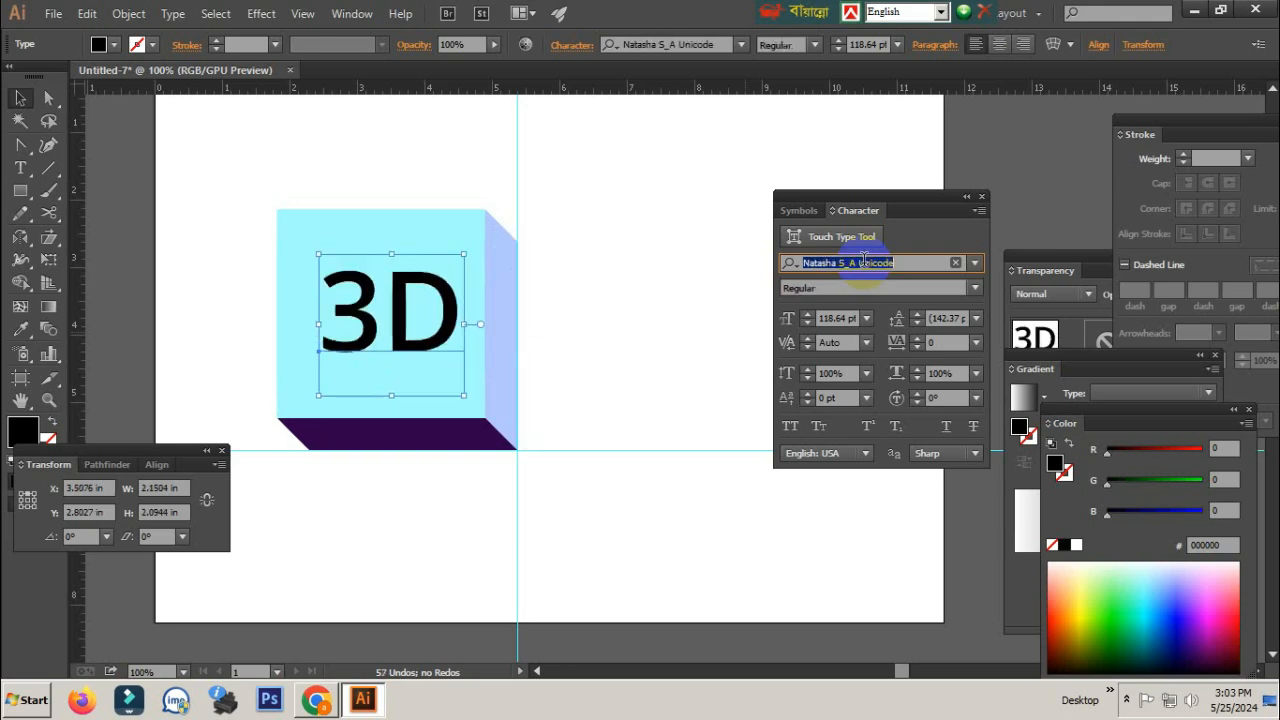
pyautogui.press('Up')
pyautogui.press('Down')
pyautogui.press('Down')
pyautogui.press('Down')
pyautogui.press('Down')
pyautogui.press('Down')
pyautogui.press('Down')
pyautogui.press('Down')
pyautogui.press('Down')
pyautogui.press('Down')
pyautogui.press('Down')
pyautogui.press('Down')
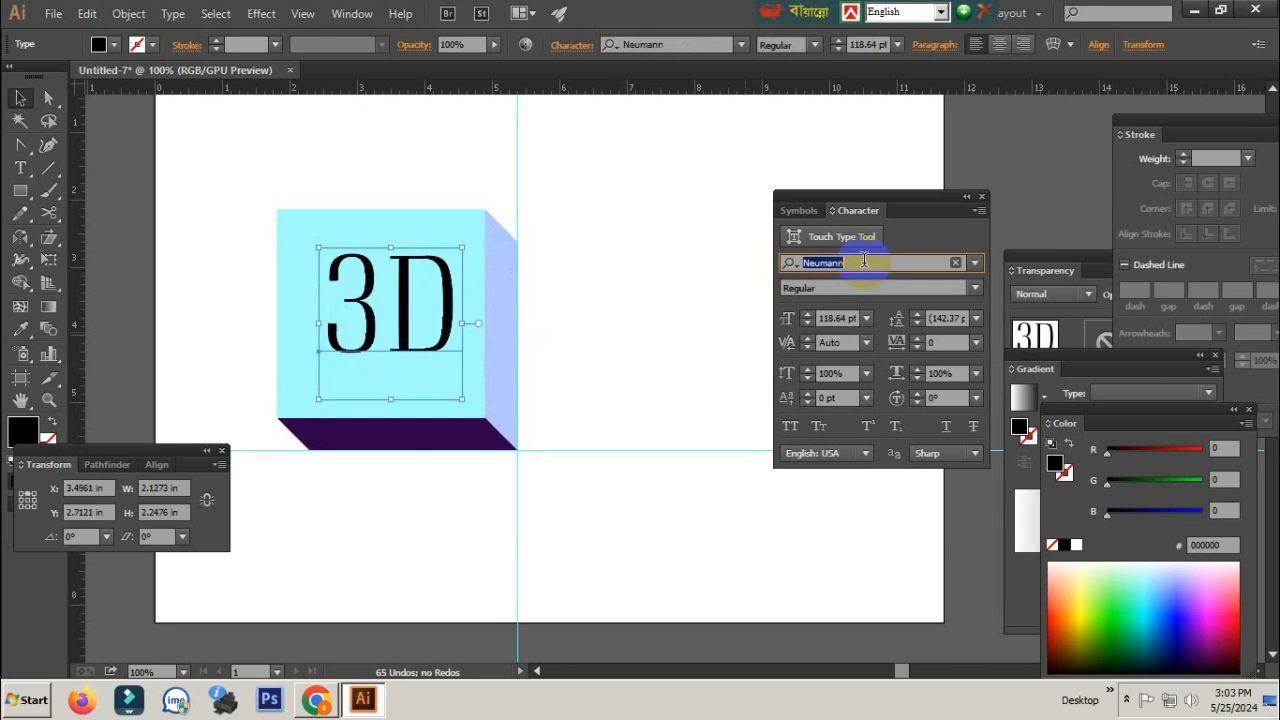
pyautogui.press('Down')
pyautogui.press('Down')
pyautogui.press('Down')
pyautogui.press('Down')
pyautogui.press('Down')
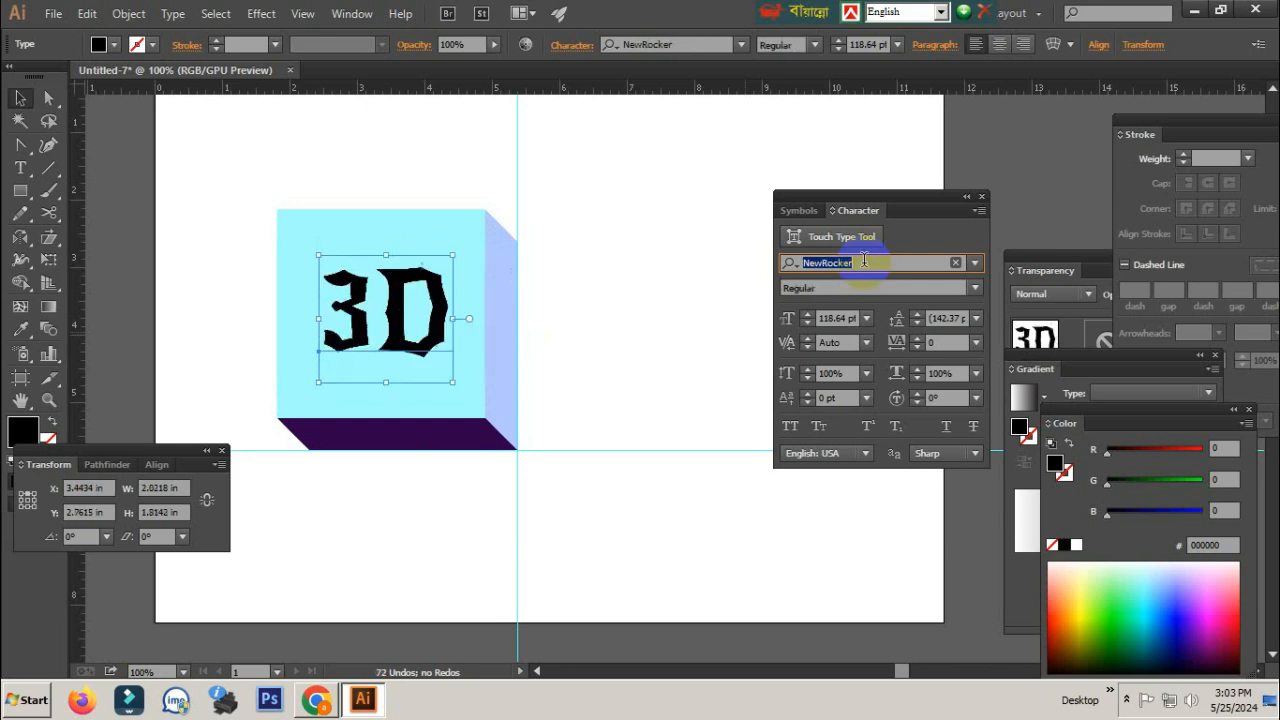
pyautogui.press('Down')
pyautogui.press('Down')
pyautogui.press('Down')
pyautogui.press('Down')
pyautogui.press('Down')
pyautogui.press('Down')
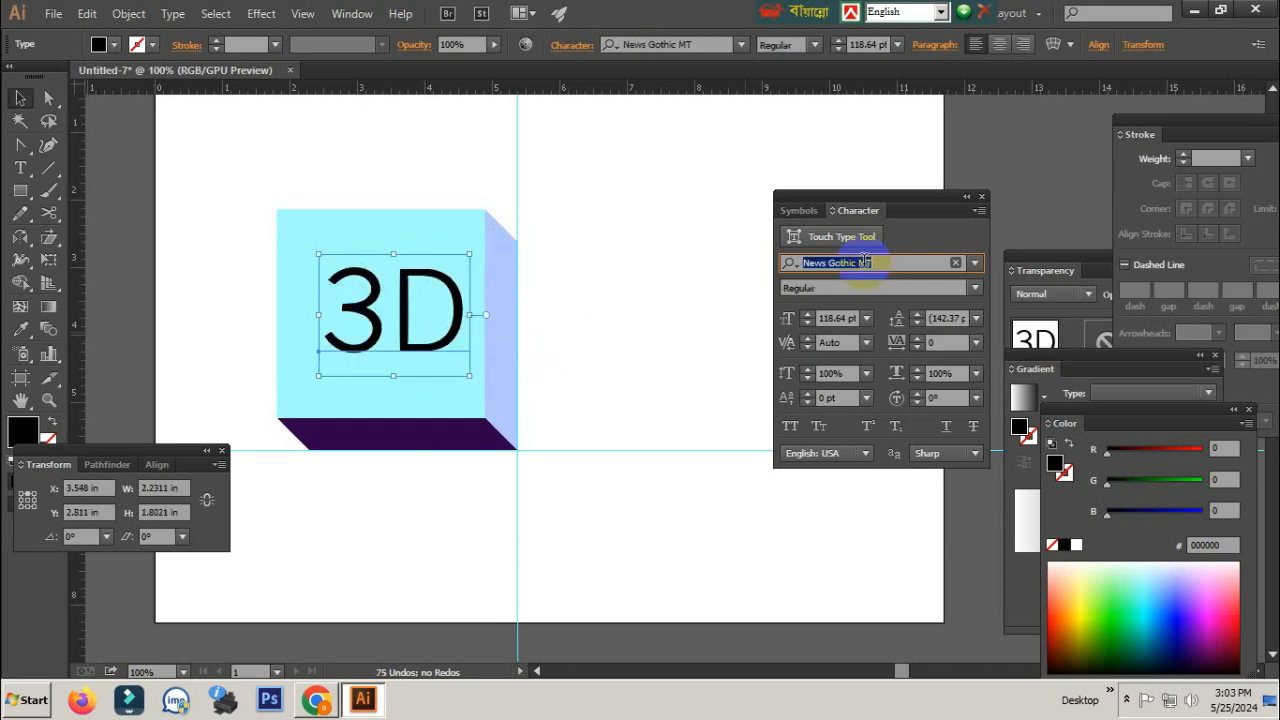
pyautogui.press('Down')
pyautogui.press('Down')
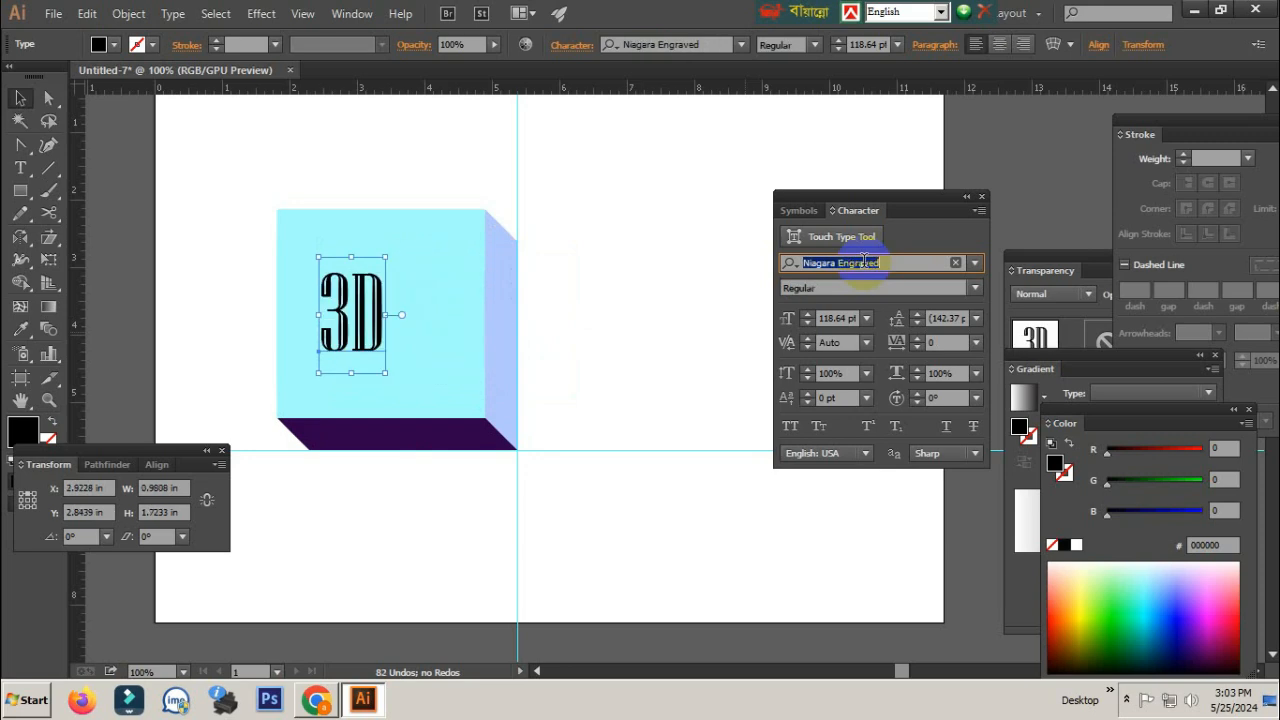
pyautogui.press('Down')
pyautogui.press('Down')
pyautogui.press('Down')
pyautogui.press('Down')
pyautogui.press('Down')
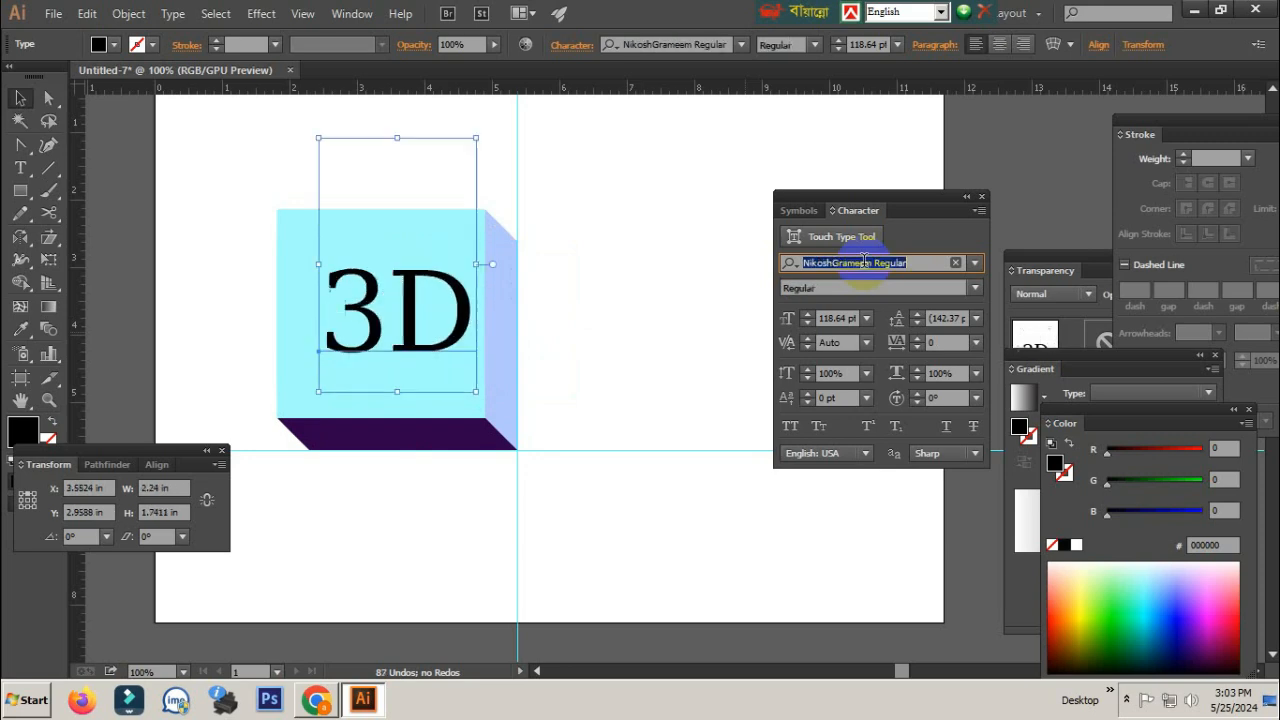
pyautogui.press('Down')
pyautogui.press('Down')
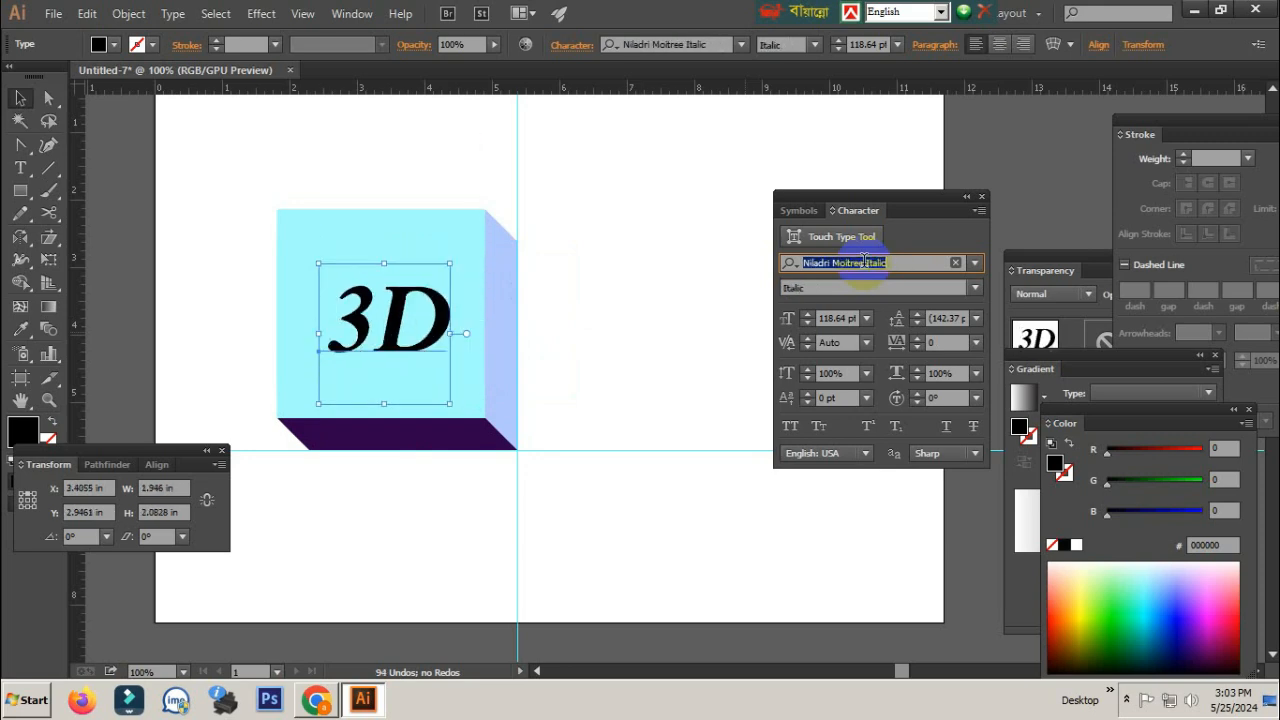
pyautogui.press('Up')
pyautogui.press('Up')
pyautogui.press('Up')
pyautogui.press('Up')
pyautogui.press('Up')
pyautogui.press('Up')
pyautogui.press('Up')
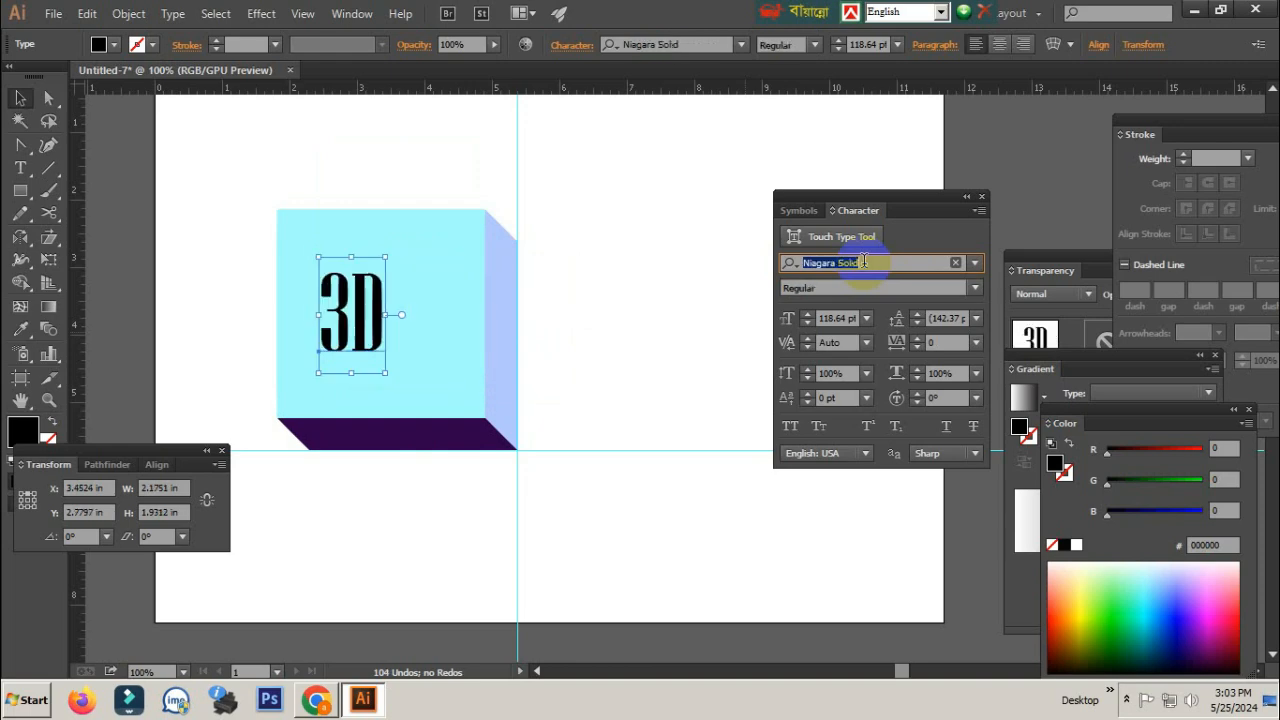
pyautogui.press('Up')
pyautogui.press('Up')
pyautogui.press('Up')
pyautogui.press('Up')
pyautogui.press('Up')
pyautogui.press('Up')
pyautogui.press('Up')
pyautogui.press('Down')
pyautogui.press('Down')
pyautogui.press('Down')
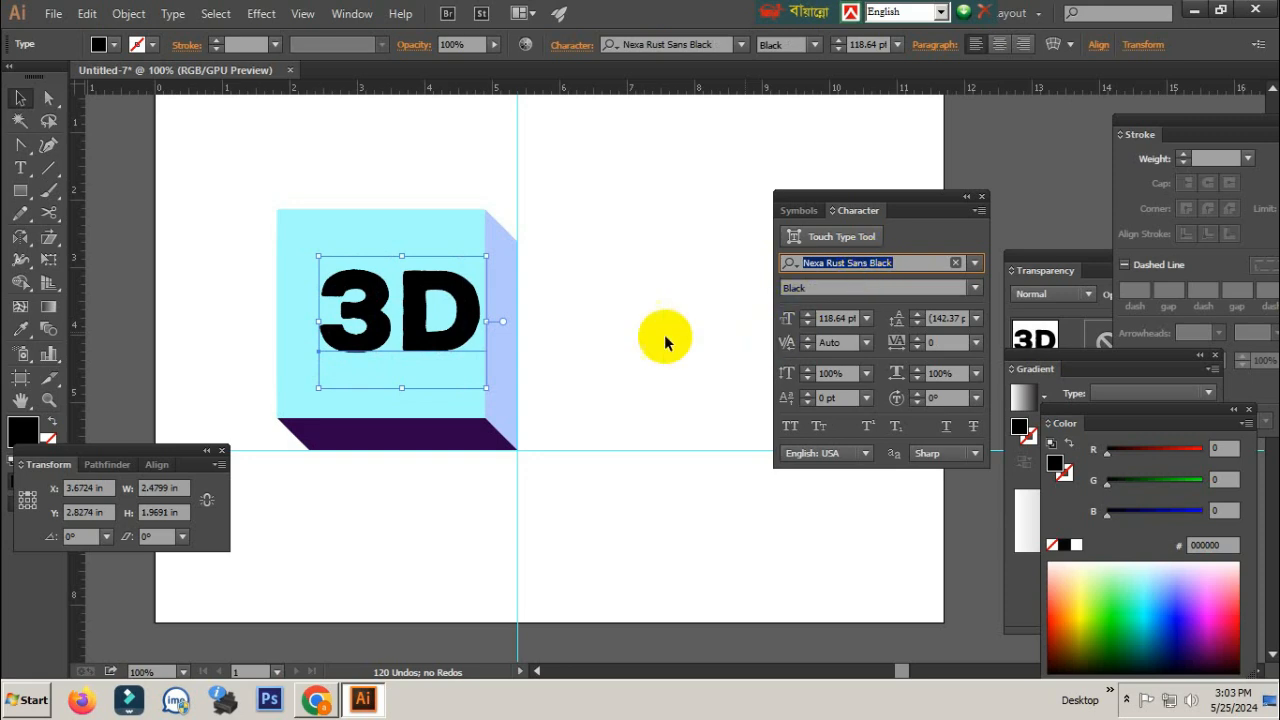
# Step: Move the 3D text left to centre it on the front face, fill it with white and deselect it
pyautogui.click(598, 338)
pyautogui.scroll(3, 398, 290)
pyautogui.moveTo(492, 355); pyautogui.dragTo(464, 358)
pyautogui.moveTo(1063, 487); pyautogui.dragTo(1083, 560)
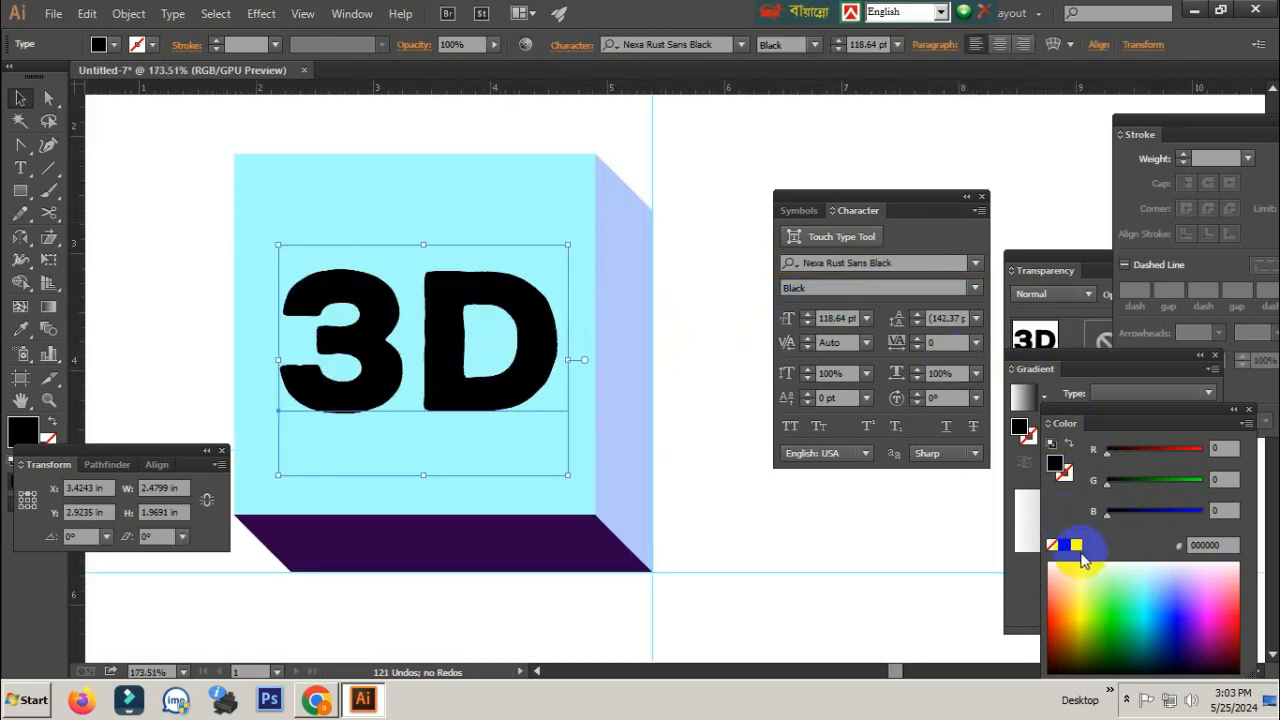
pyautogui.click(1079, 546)
pyautogui.click(799, 544)
# Step: Apply a previewed Drop Shadow to the 3D text with Multiply mode, 75% opacity, 0.1 in offsets and 0.07 in blur
pyautogui.moveTo(528, 357); pyautogui.dragTo(590, 432)
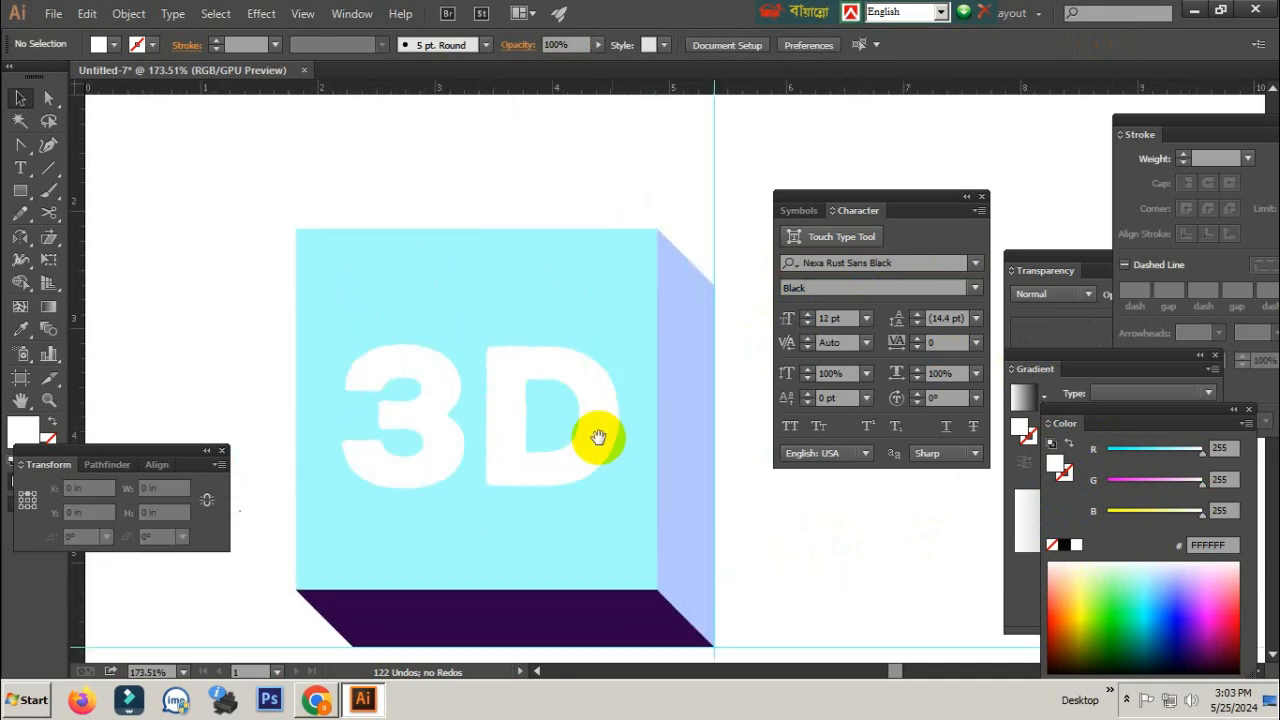
pyautogui.click(587, 429)
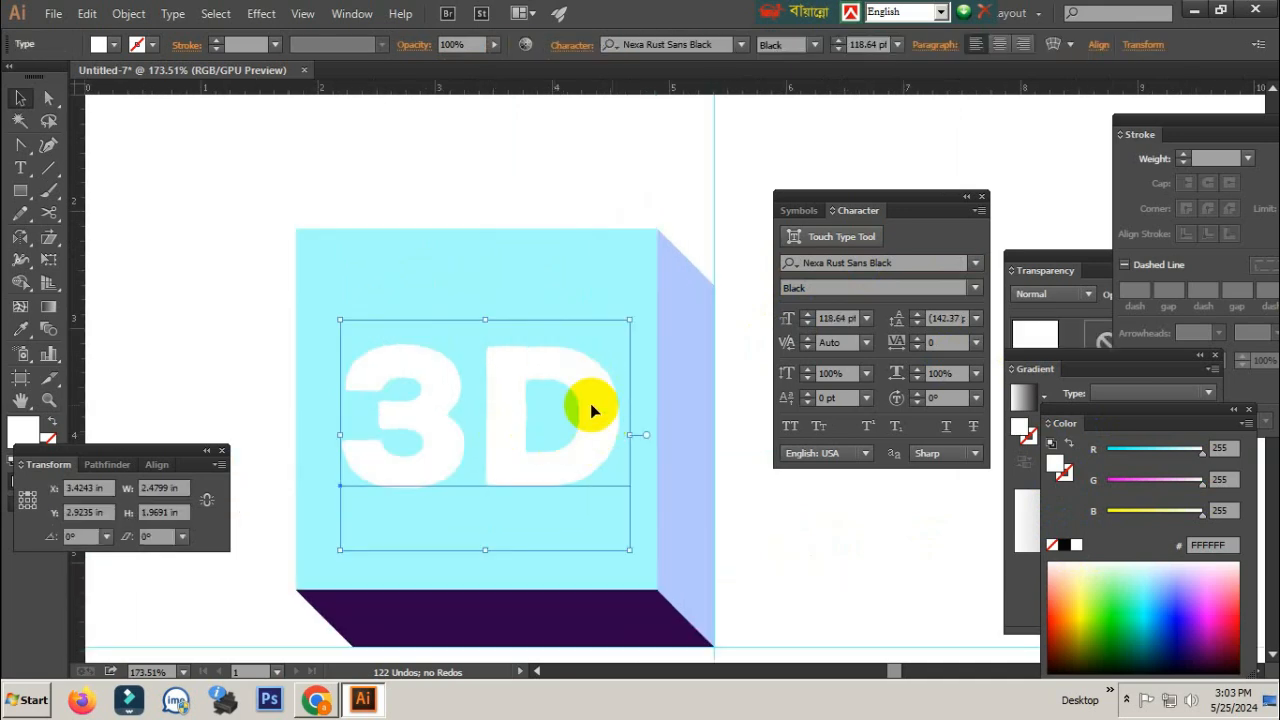
pyautogui.click(262, 14)
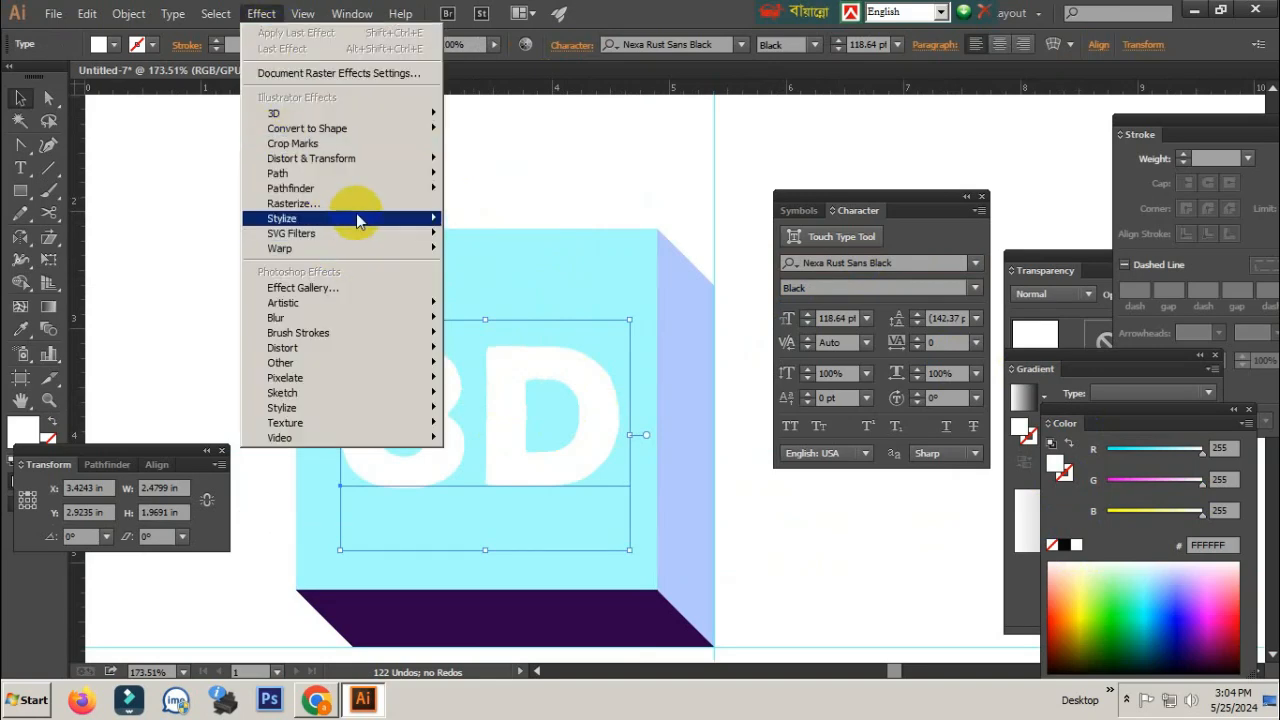
pyautogui.moveTo(358, 220)
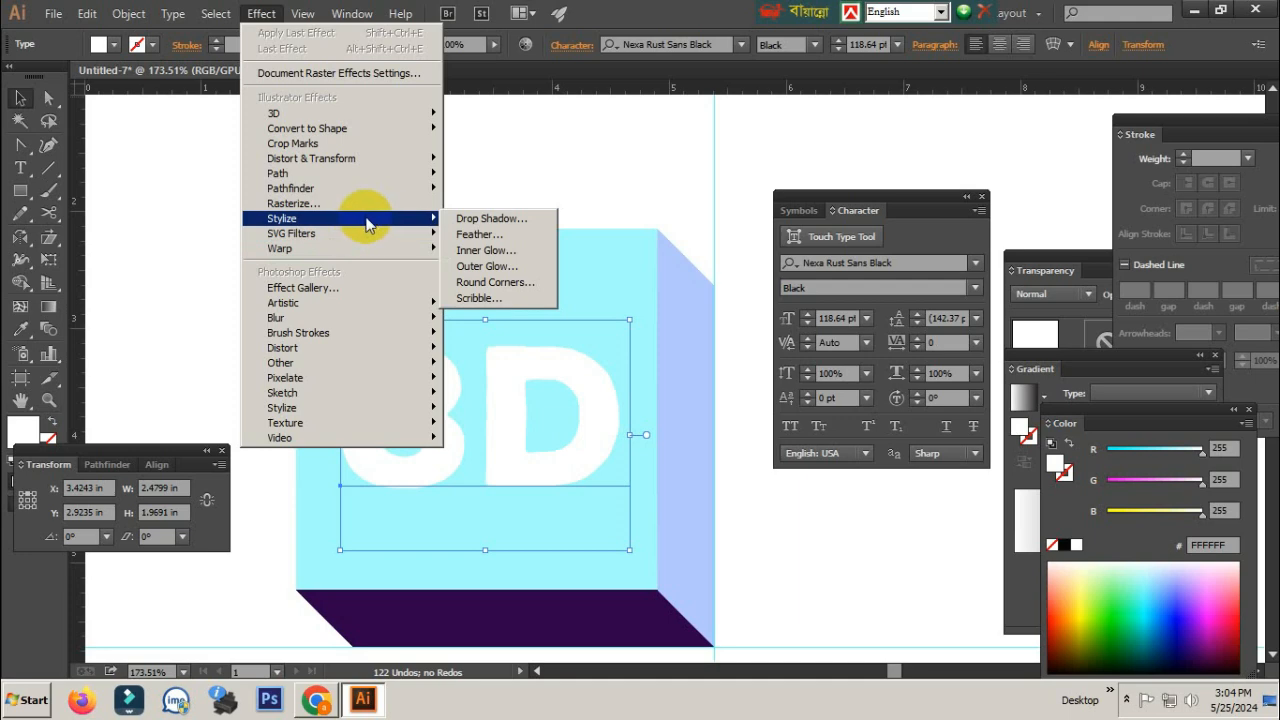
pyautogui.click(521, 224)
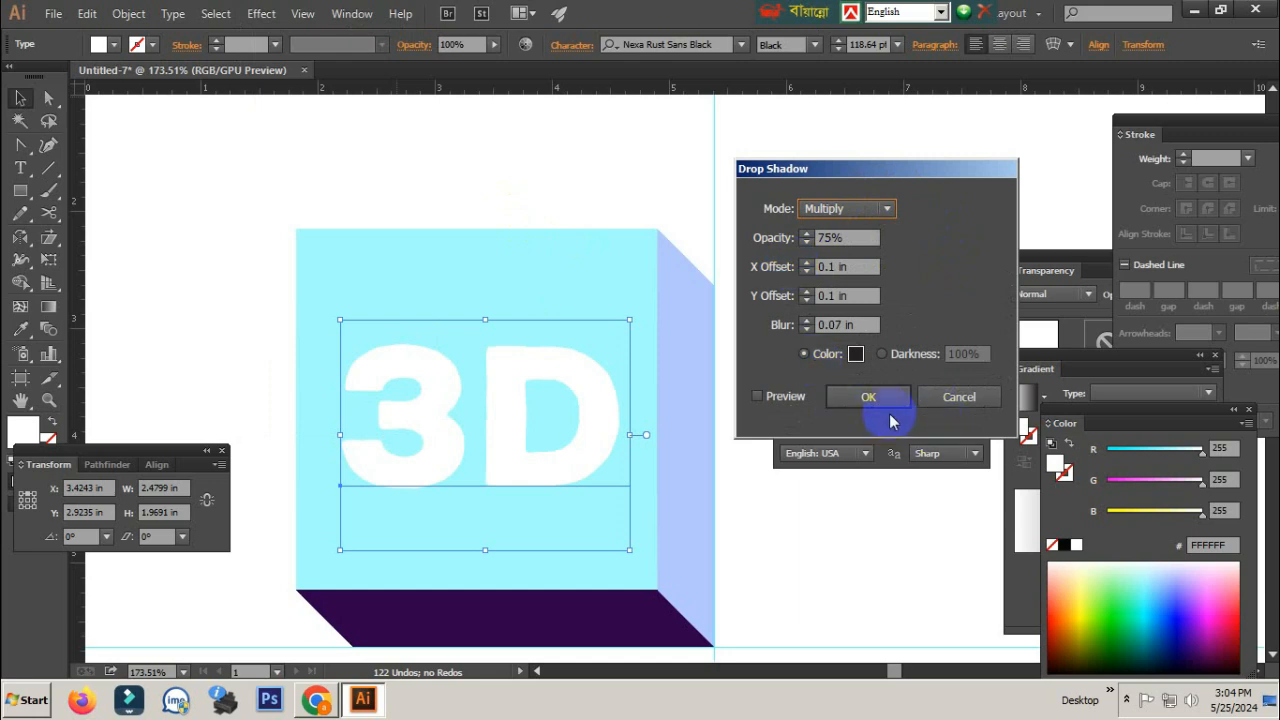
pyautogui.click(759, 397)
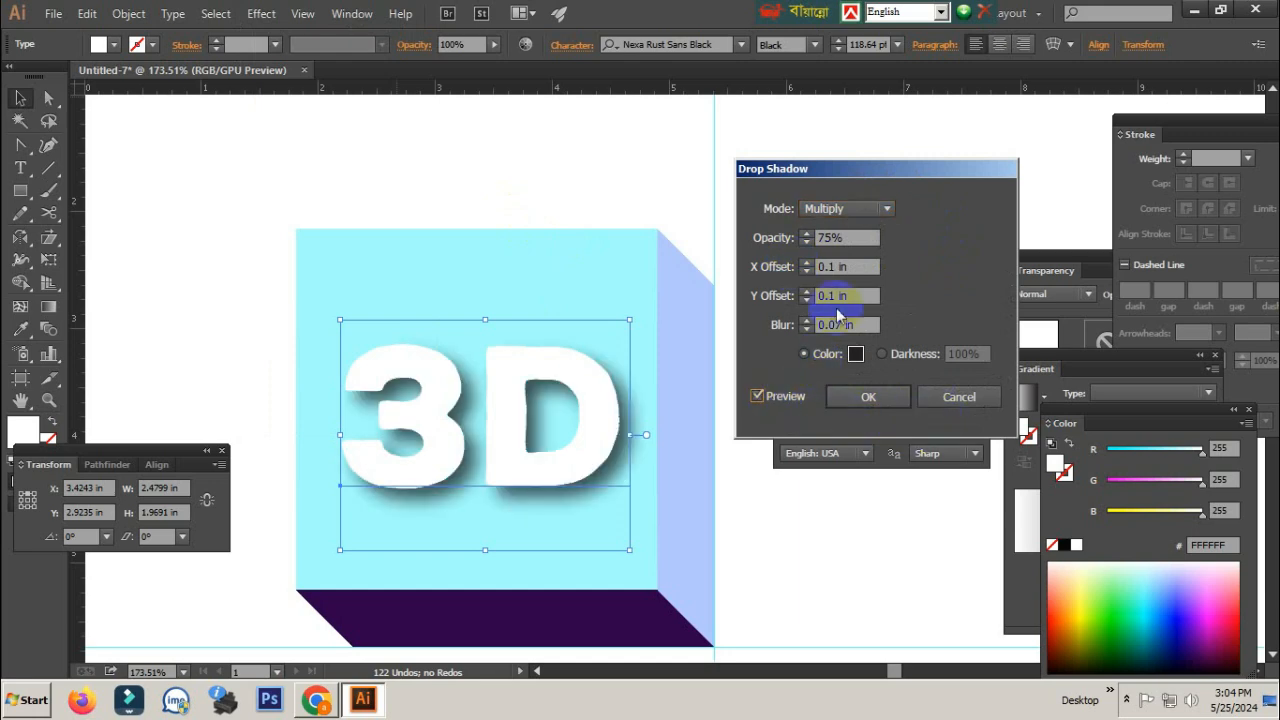
pyautogui.click(870, 397)
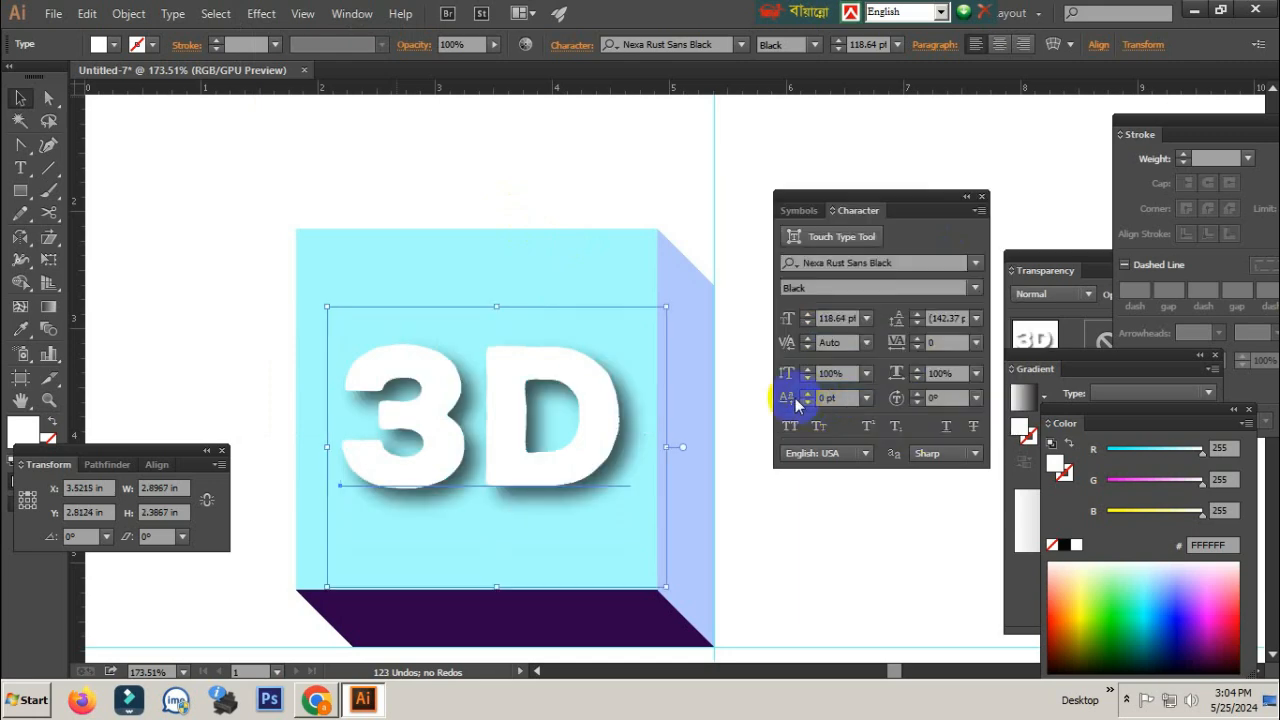
pyautogui.click(780, 491)
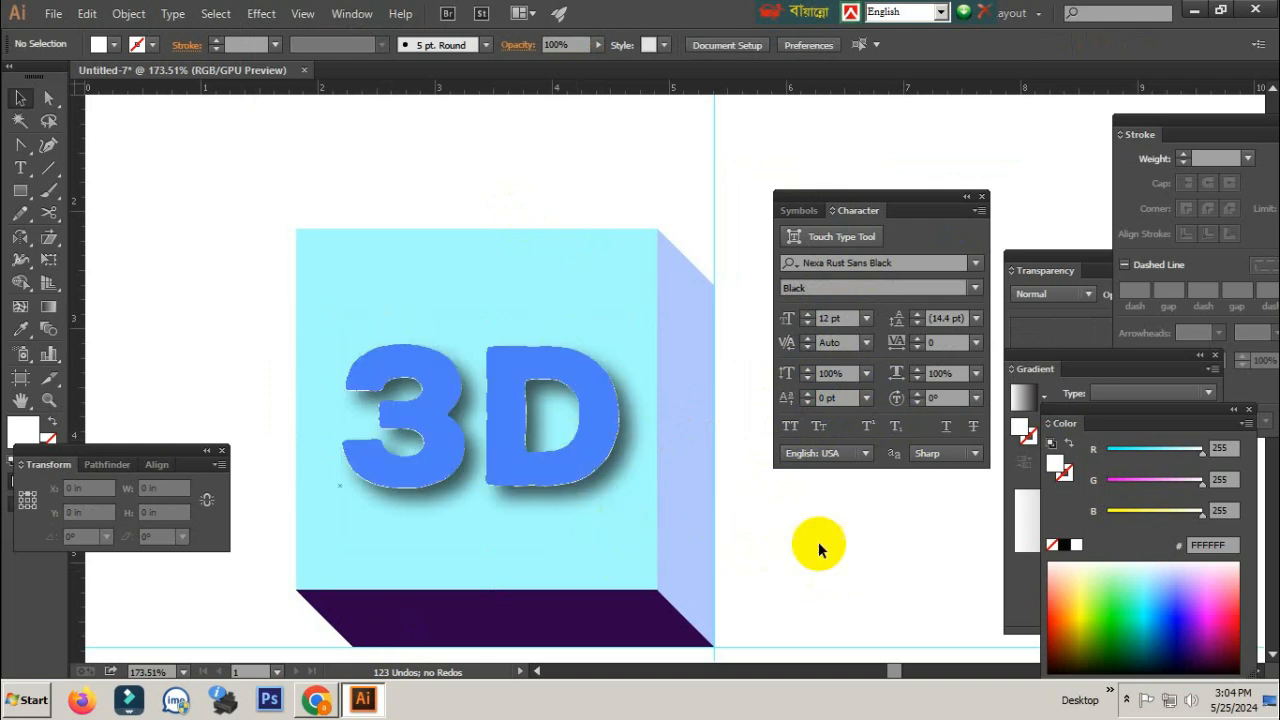
# Step: Change the 3D text's fill to light blue 92E0FF and deselect it
pyautogui.click(565, 466)
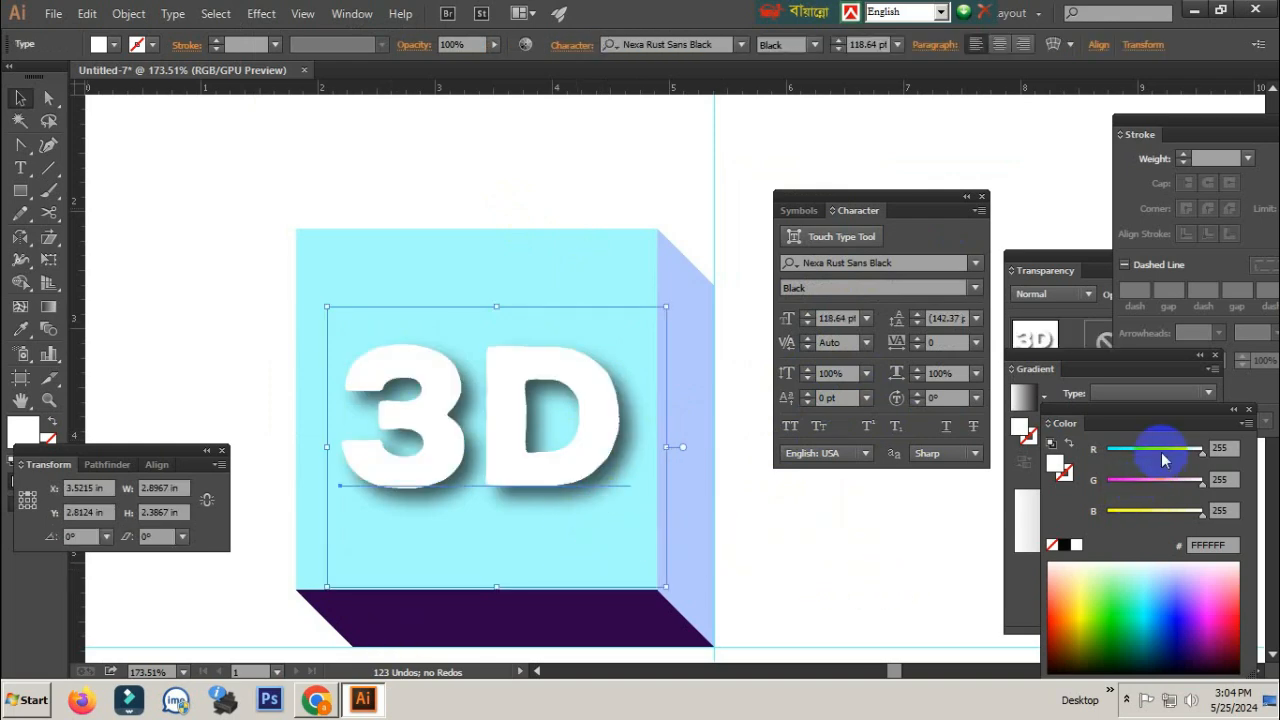
pyautogui.click(1161, 449)
pyautogui.click(1166, 481)
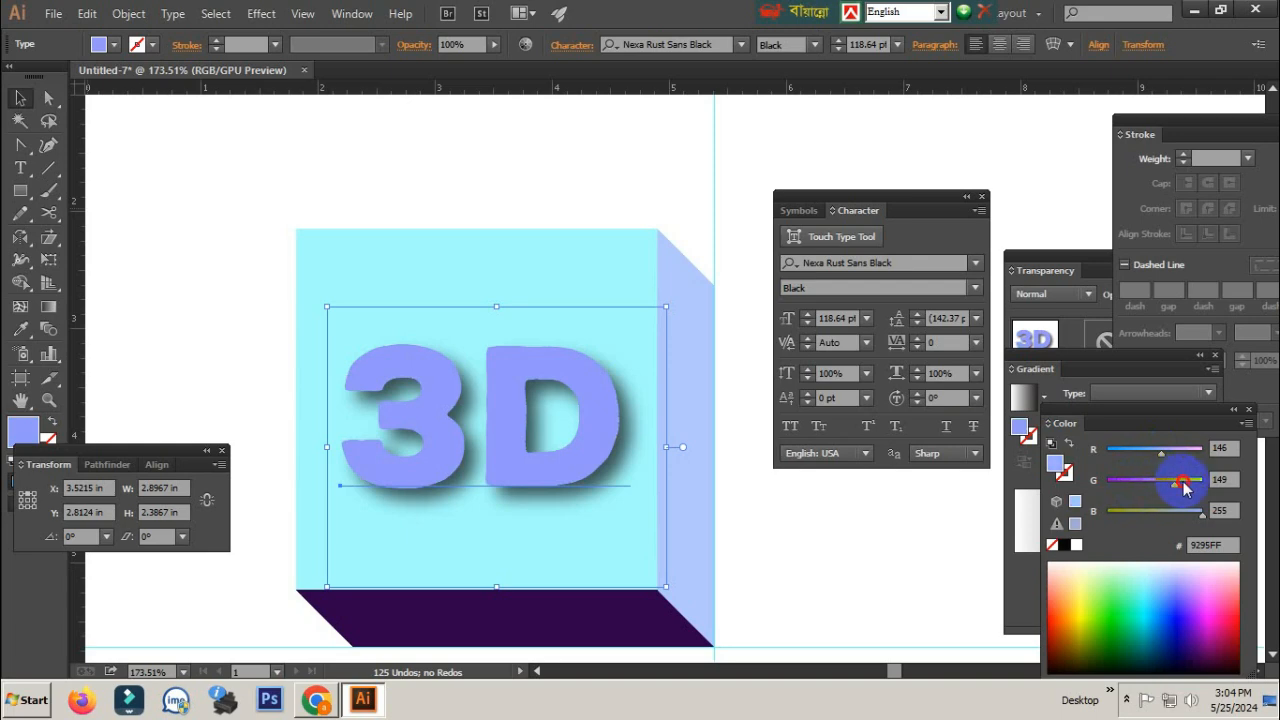
pyautogui.moveTo(1186, 487); pyautogui.dragTo(1188, 486)
pyautogui.click(874, 571)
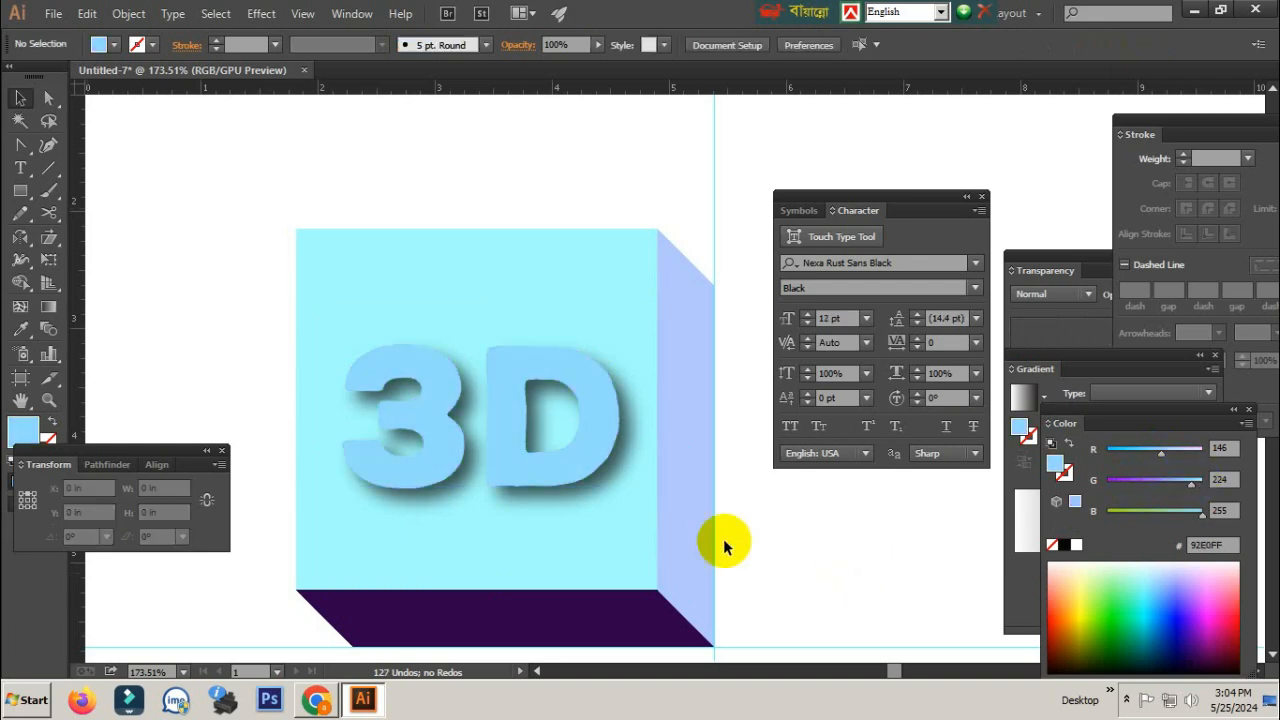
# Step: Try a bright cyan 75FFFF fill on the 3D text
pyautogui.click(655, 491)
pyautogui.click(1178, 503)
pyautogui.click(1162, 514)
pyautogui.moveTo(1172, 516); pyautogui.dragTo(1150, 455)
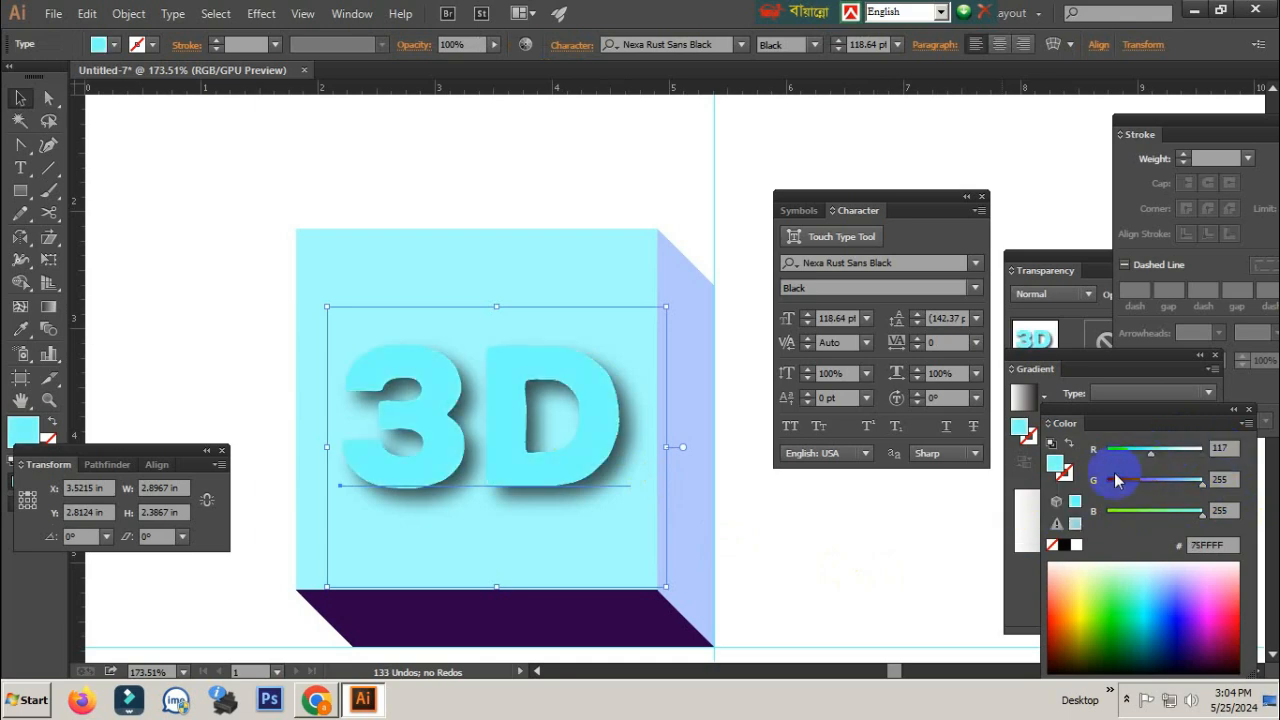
pyautogui.click(918, 542)
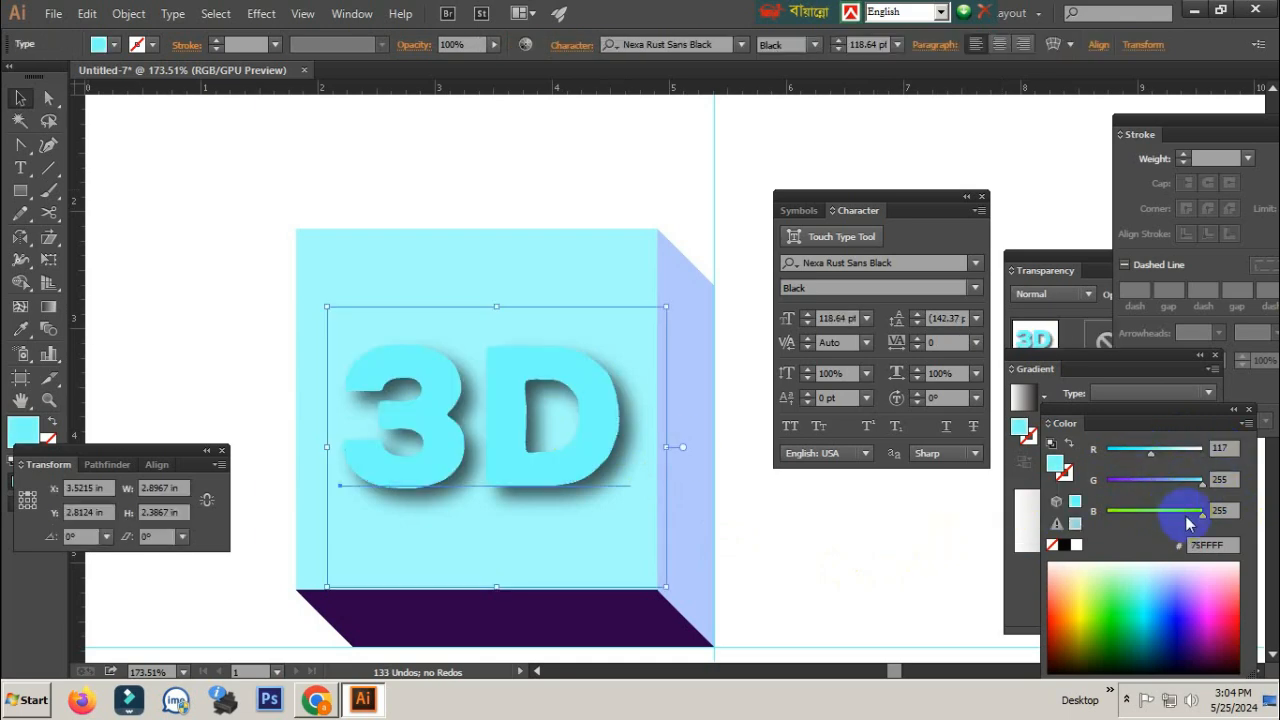
# Step: Try a dark red 750000 fill and a bright red FE0000 fill on the 3D text
pyautogui.moveTo(1175, 512); pyautogui.dragTo(1120, 487)
pyautogui.click(1127, 484)
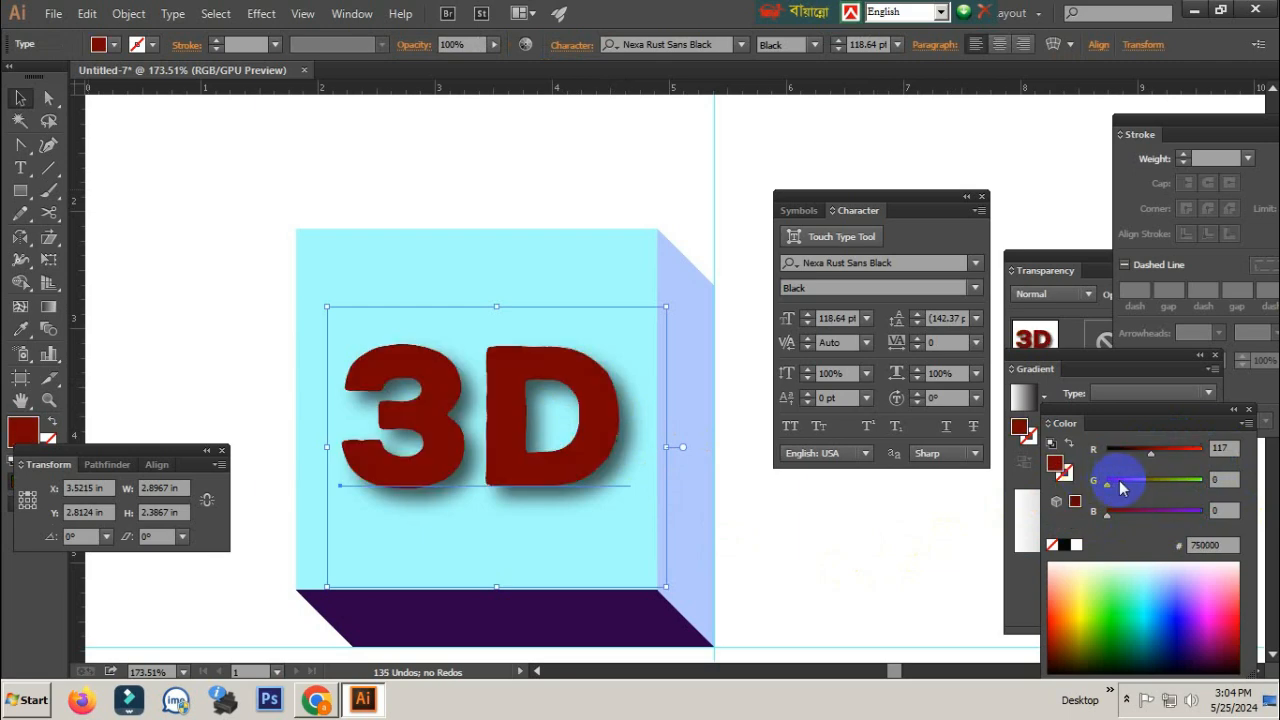
pyautogui.click(847, 526)
pyautogui.click(503, 428)
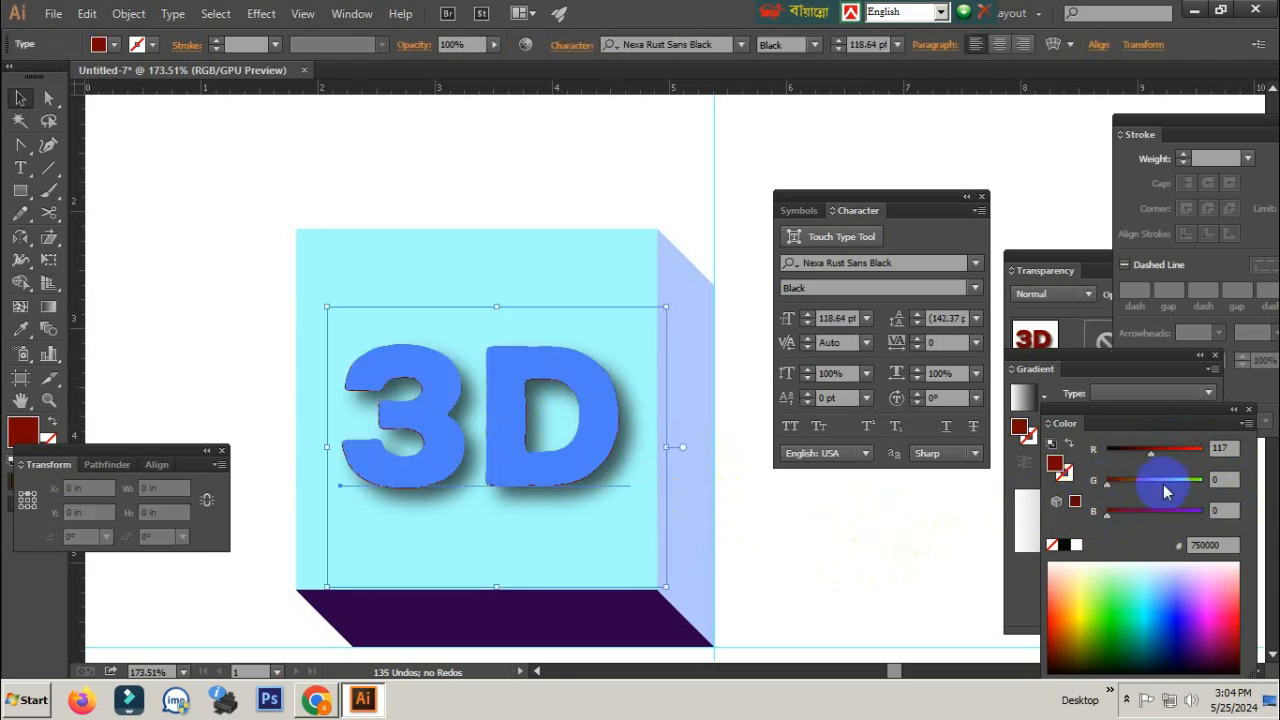
pyautogui.click(1177, 457)
pyautogui.click(1202, 455)
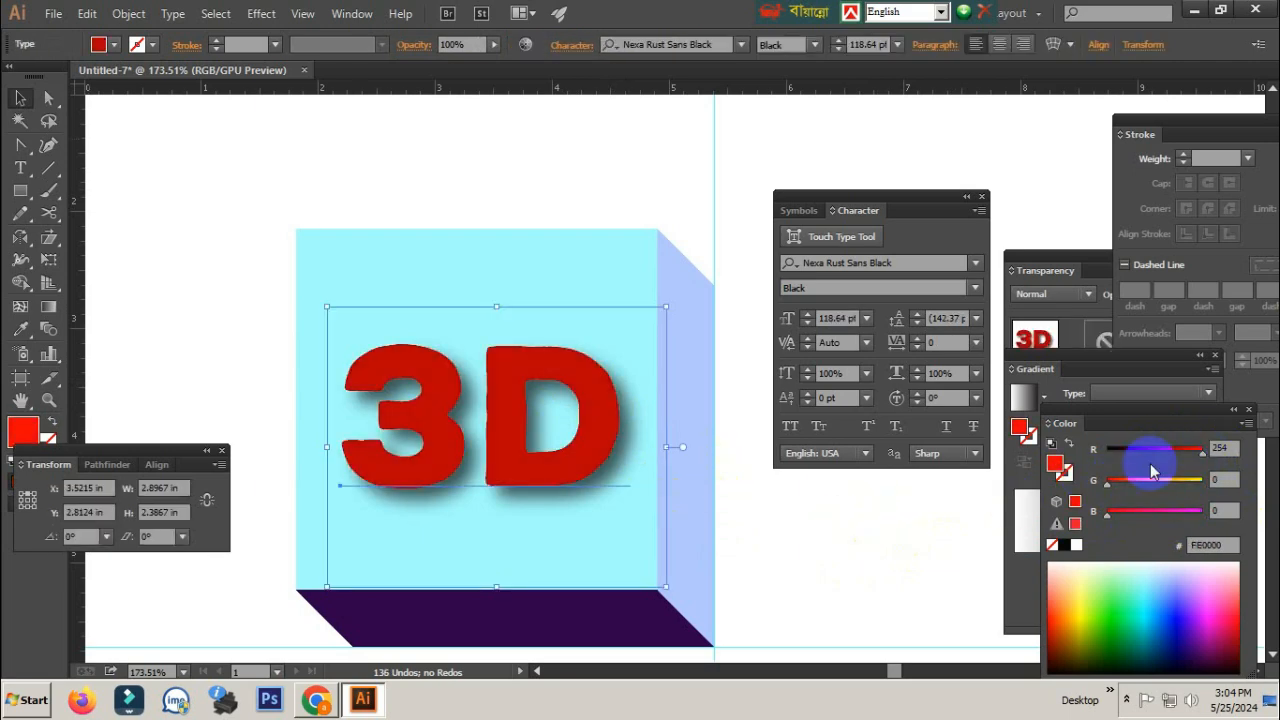
pyautogui.click(865, 548)
# Step: Set the 3D text's fill to light cyan 86FFFF and deselect it
pyautogui.click(544, 431)
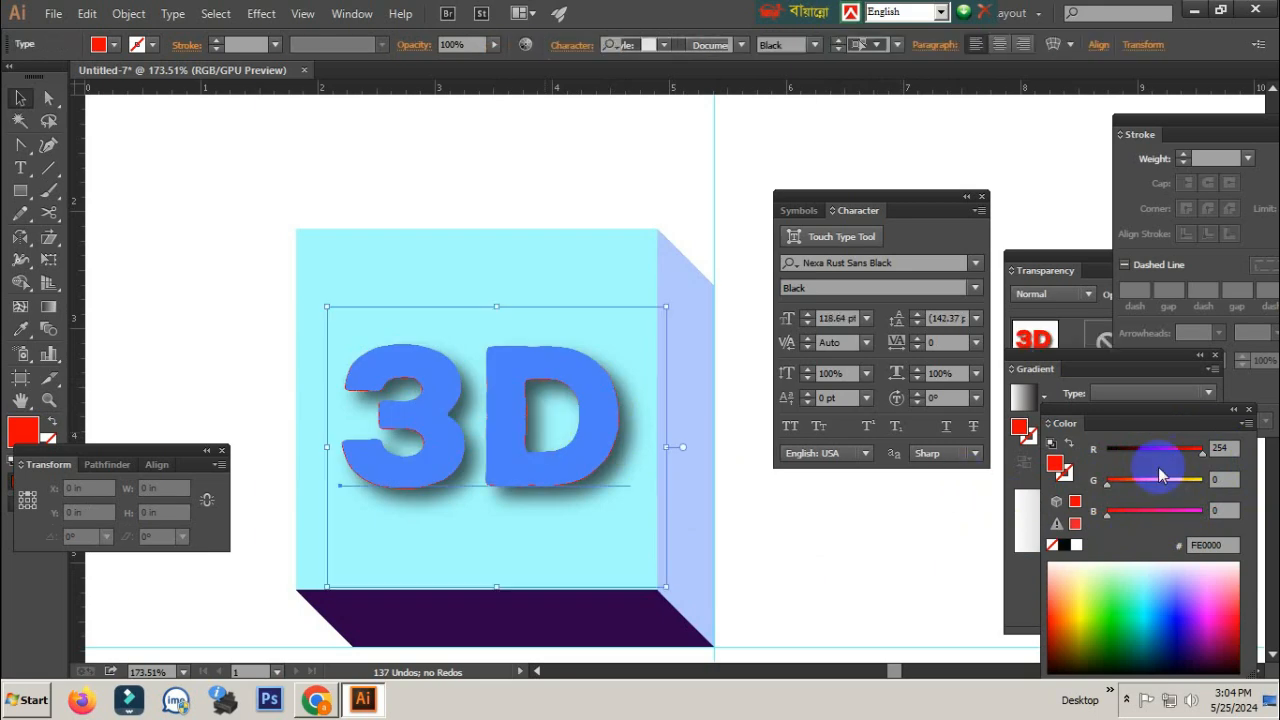
pyautogui.moveTo(1171, 457); pyautogui.dragTo(1106, 456)
pyautogui.moveTo(1174, 480); pyautogui.dragTo(1276, 479)
pyautogui.moveTo(1174, 510); pyautogui.dragTo(1202, 511)
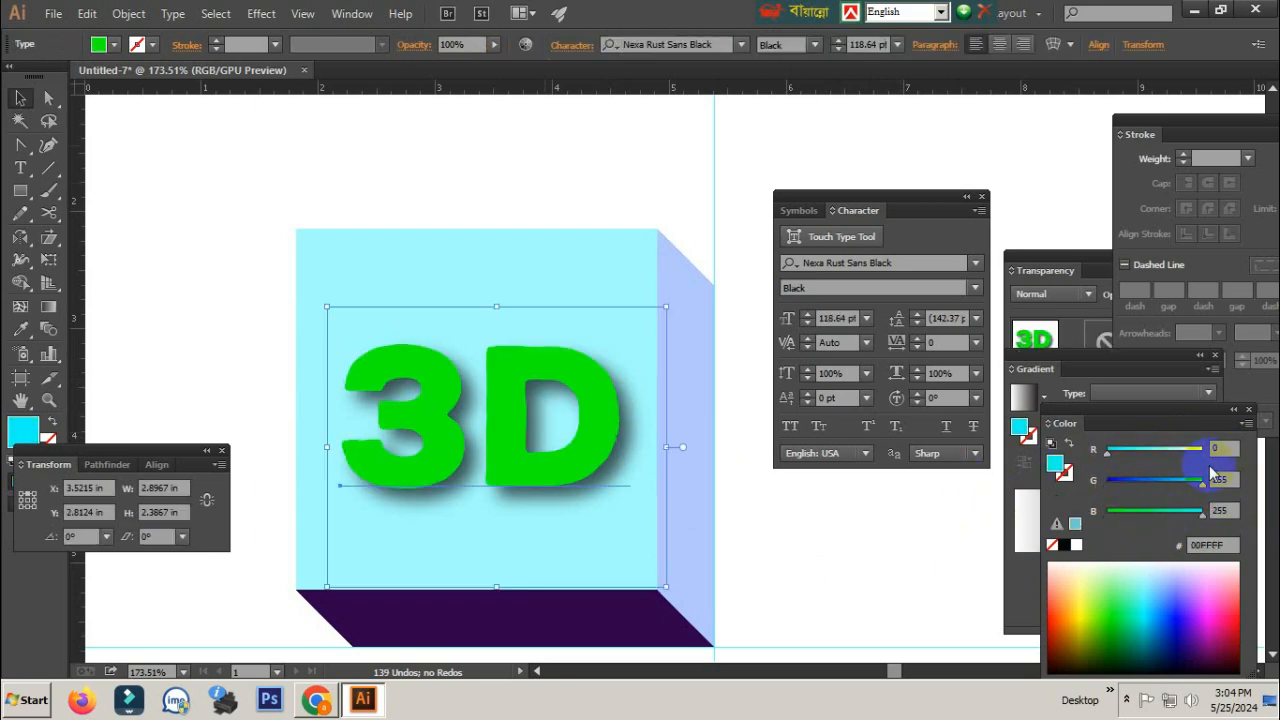
pyautogui.click(1157, 449)
pyautogui.click(848, 567)
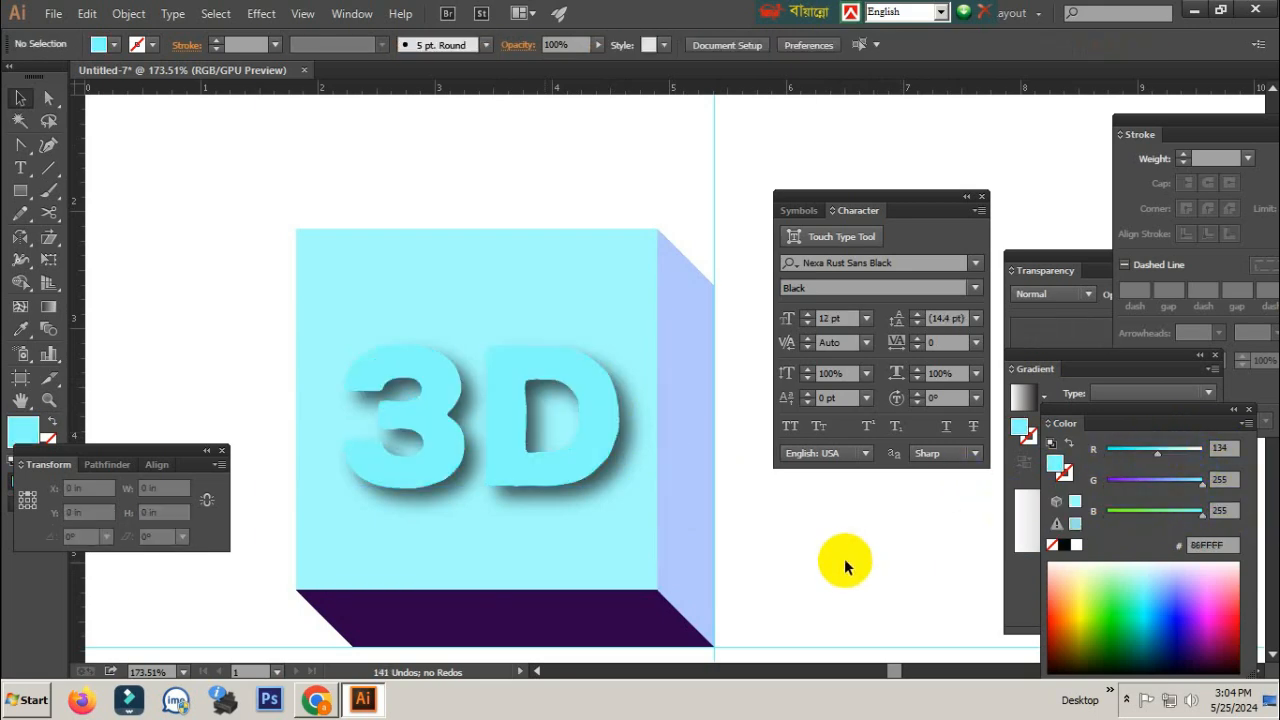
# Step: Draw a light cyan rectangle about 3.04 by 3.27 in on the empty artboard area to the right of the box
pyautogui.hotkey('ctrl', '1')
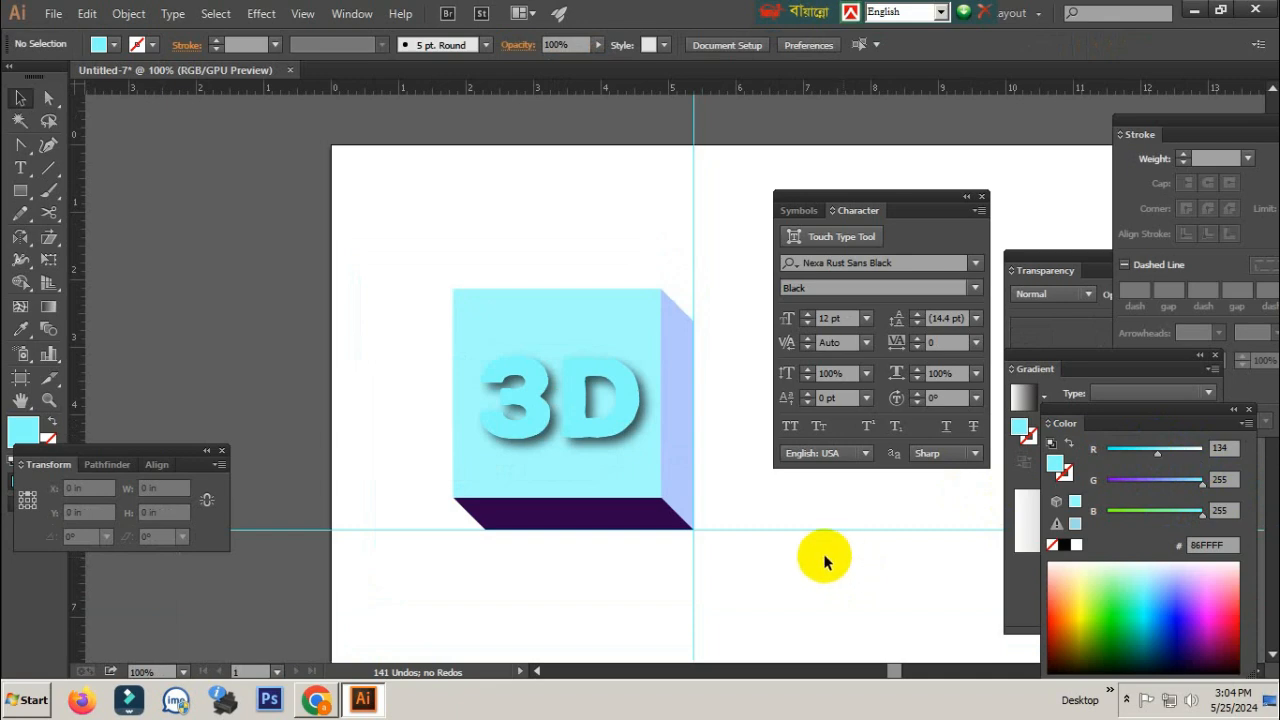
pyautogui.hotkey('ctrl', '-')
pyautogui.moveTo(599, 460); pyautogui.dragTo(587, 528)
pyautogui.moveTo(627, 409); pyautogui.dragTo(639, 410)
pyautogui.moveTo(639, 410)
pyautogui.mouseDown()
pyautogui.moveTo(657, 446)
pyautogui.moveTo(630, 433)
pyautogui.mouseUp()
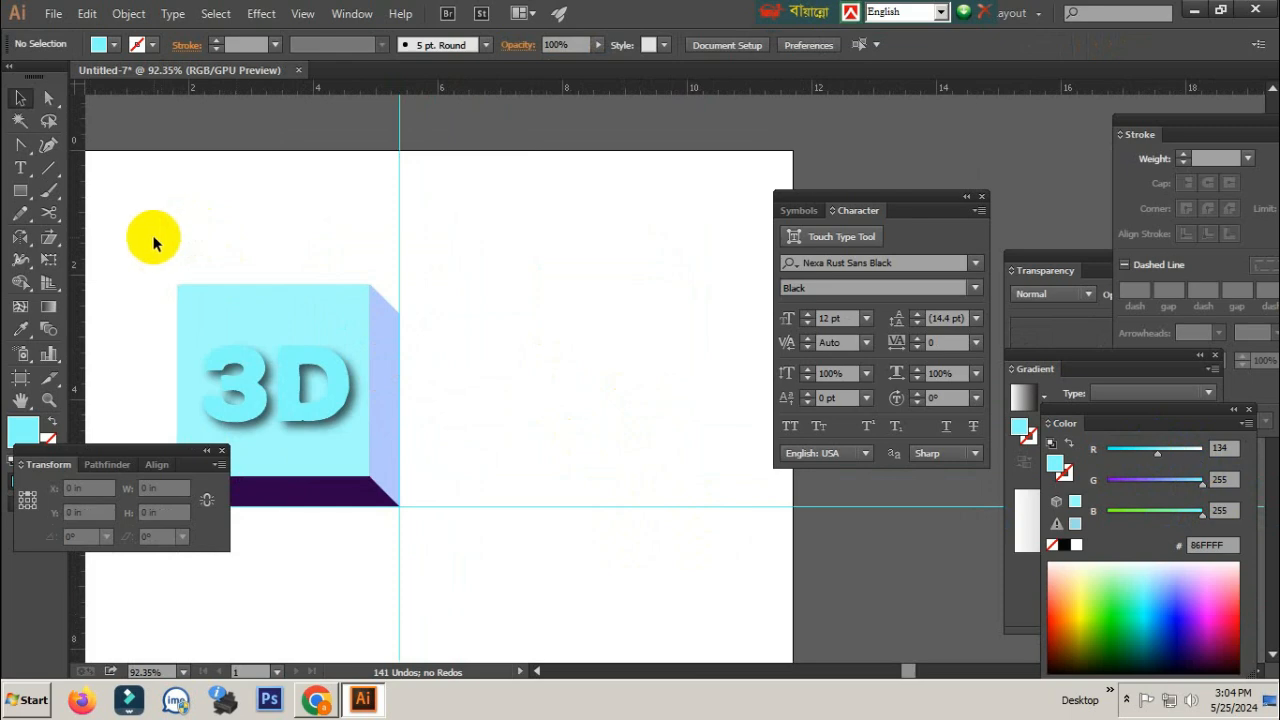
pyautogui.click(20, 191)
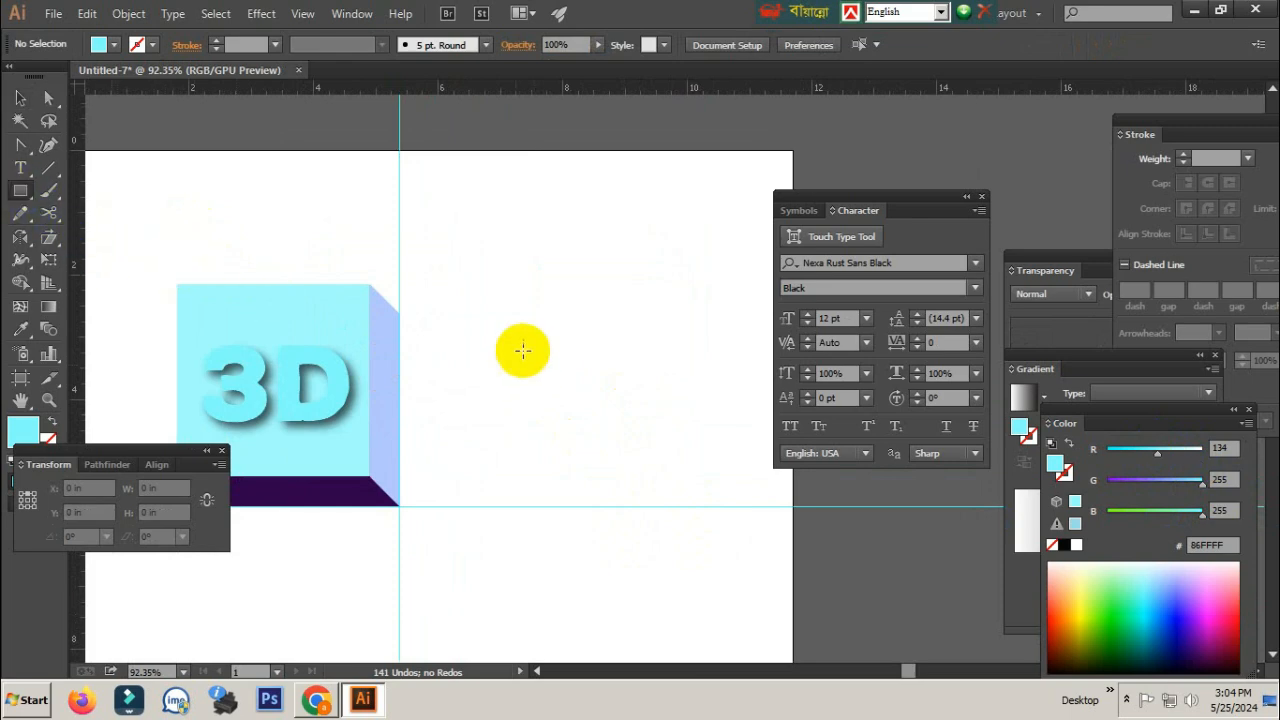
pyautogui.moveTo(464, 283); pyautogui.dragTo(651, 487)
pyautogui.click(20, 97)
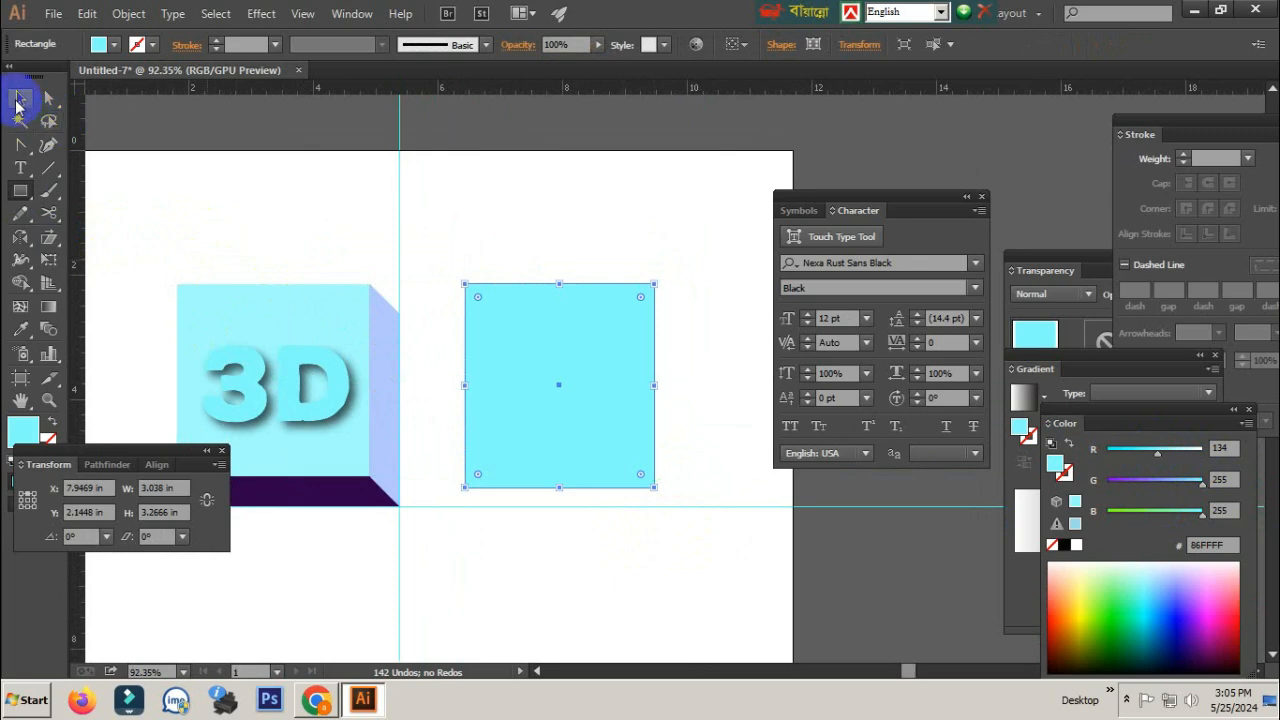
# Step: Shear the cyan rectangle from its upper-left corner into an upward-slanting parallelogram about 4.06 by 4.05 in overall
pyautogui.click(550, 267)
pyautogui.moveTo(550, 267); pyautogui.dragTo(474, 291)
pyautogui.keyDown('ctrl'); pyautogui.click(551, 369); pyautogui.keyUp('ctrl')
pyautogui.click(517, 376)
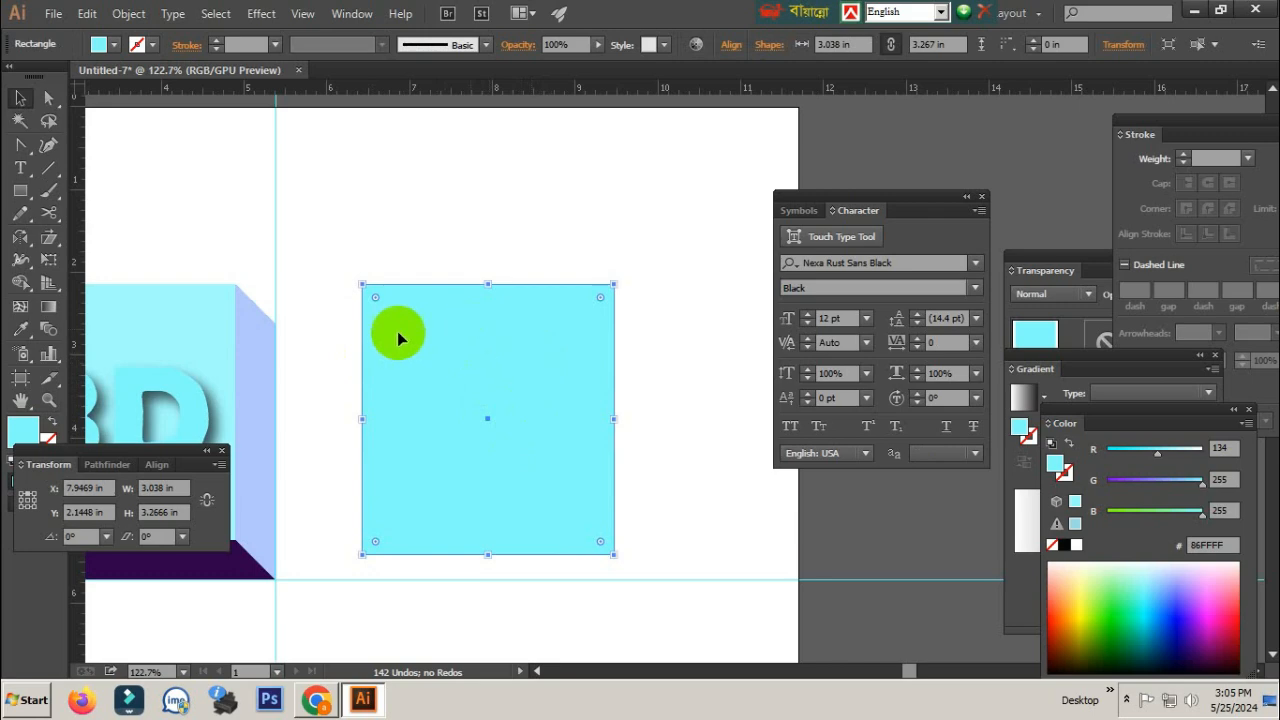
pyautogui.click(46, 239)
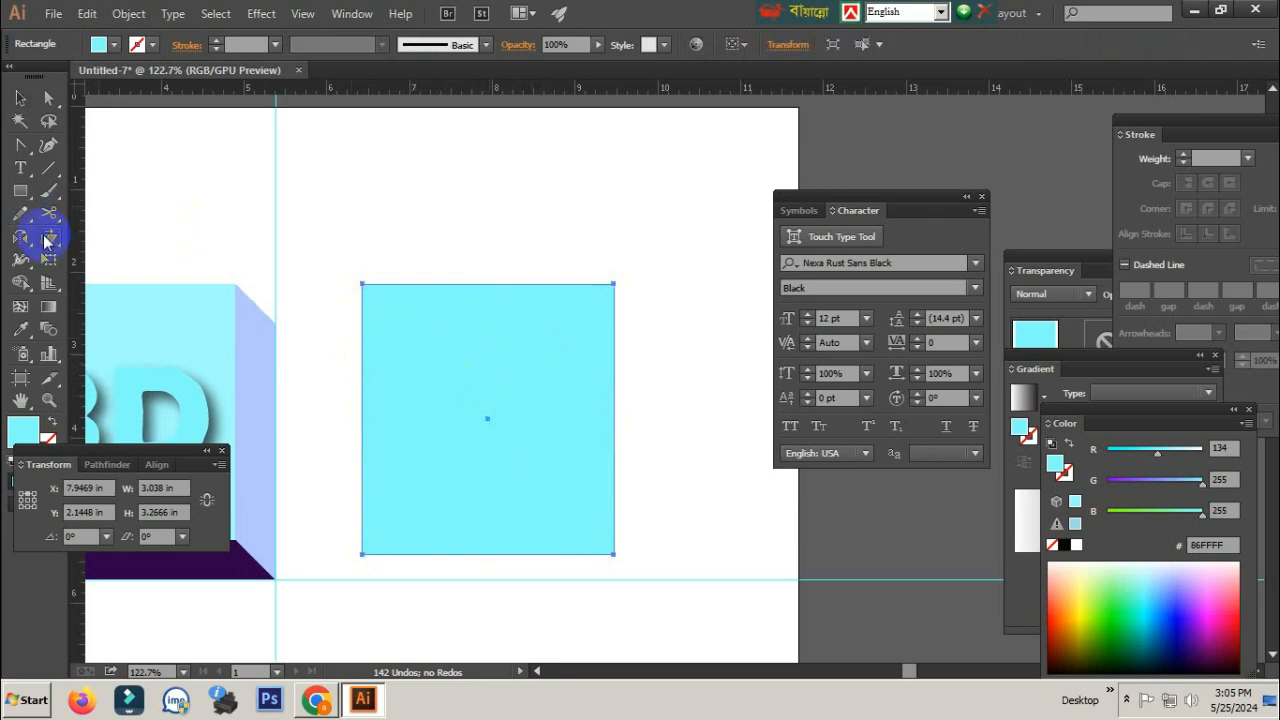
pyautogui.click(364, 283)
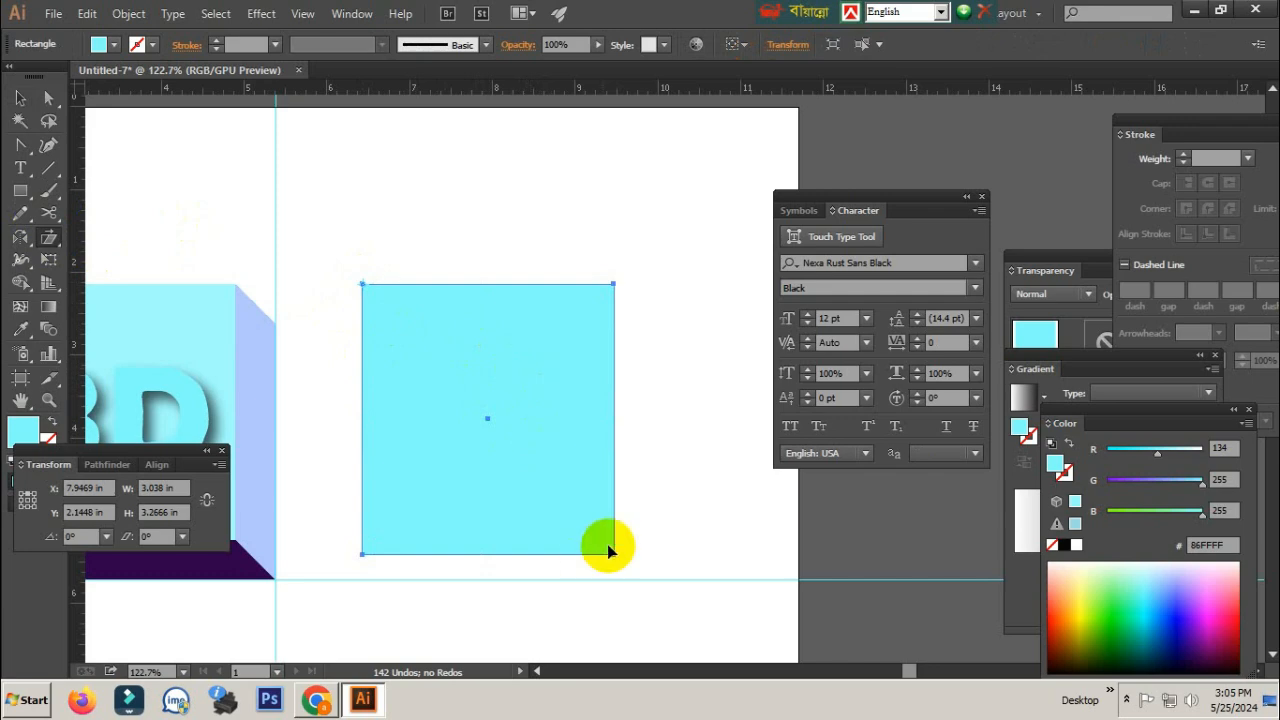
pyautogui.moveTo(609, 551); pyautogui.dragTo(697, 368)
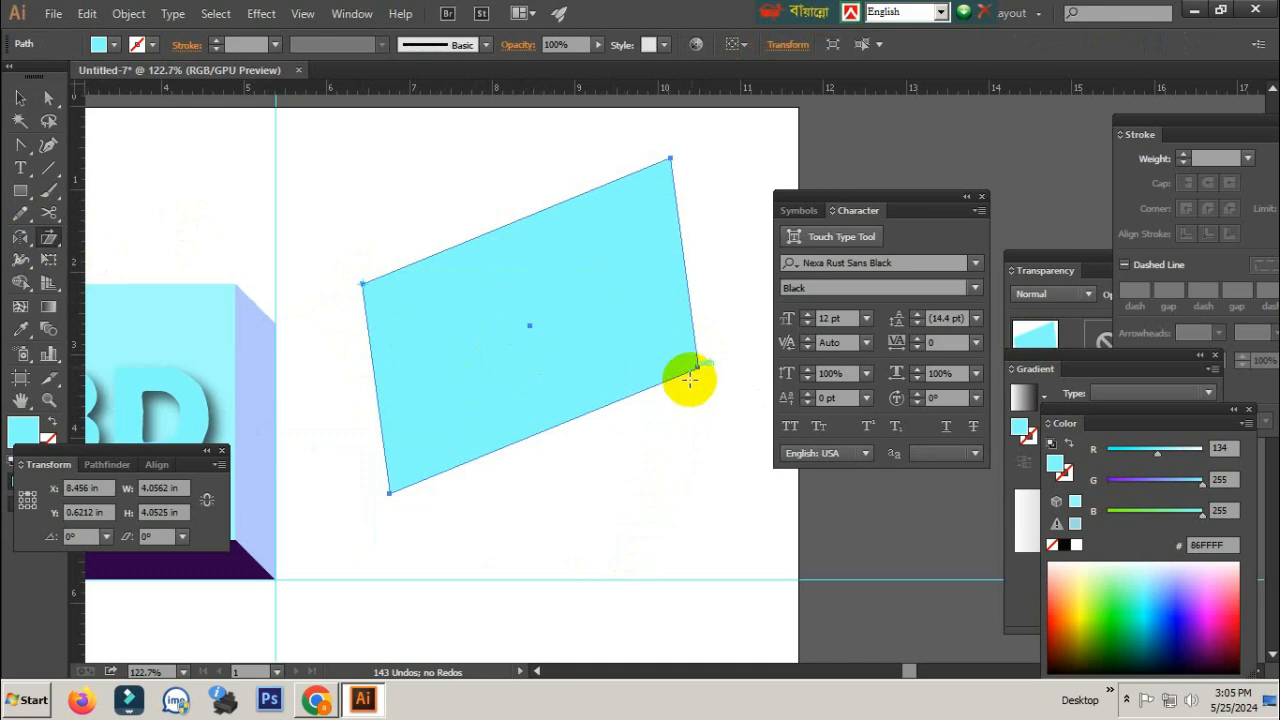
pyautogui.moveTo(702, 366); pyautogui.dragTo(753, 545)
pyautogui.hotkey('ctrl', 'z')
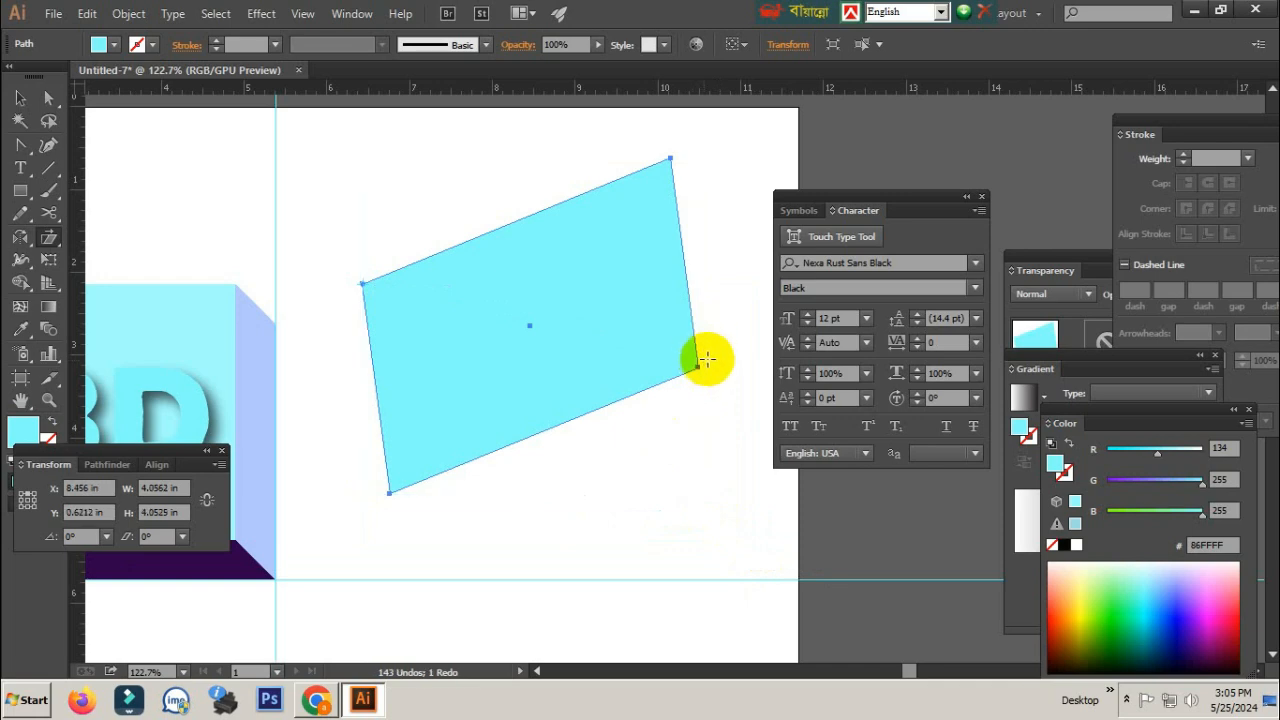
# Step: Duplicate the sheared cyan shape in place and dismiss the clipboard download dialog
pyautogui.click(23, 99)
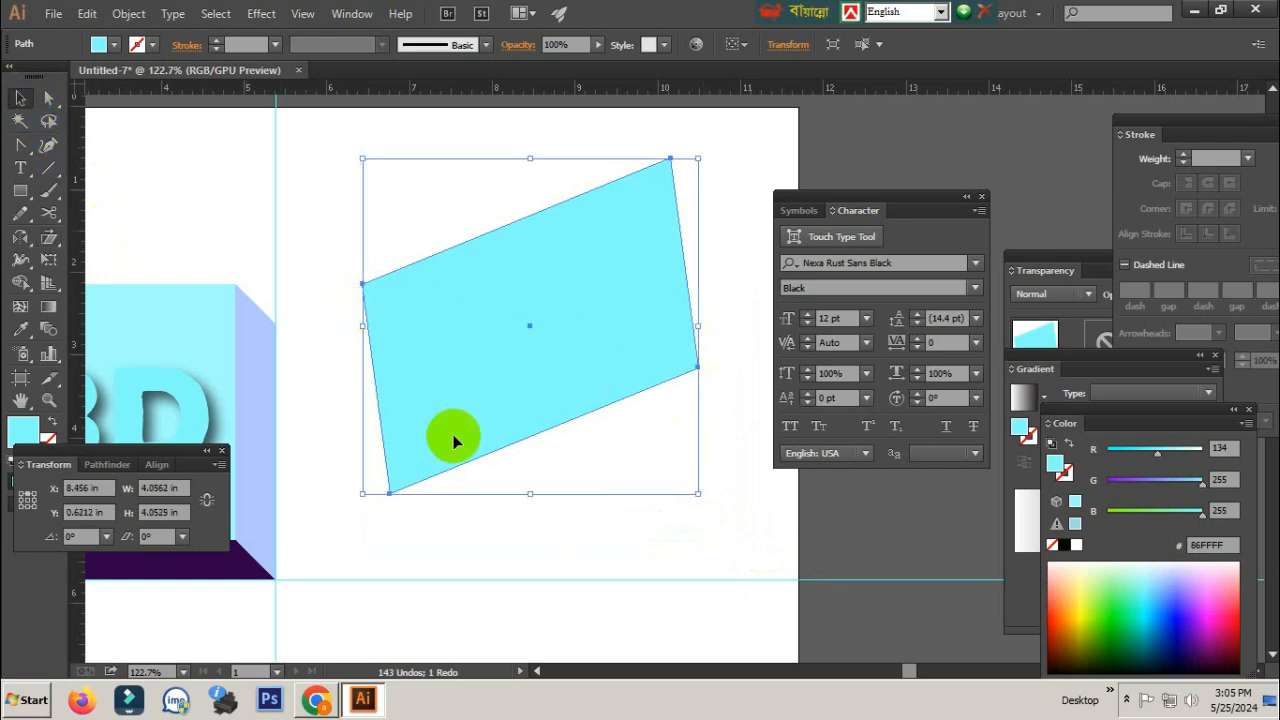
pyautogui.click(534, 477)
pyautogui.click(551, 377)
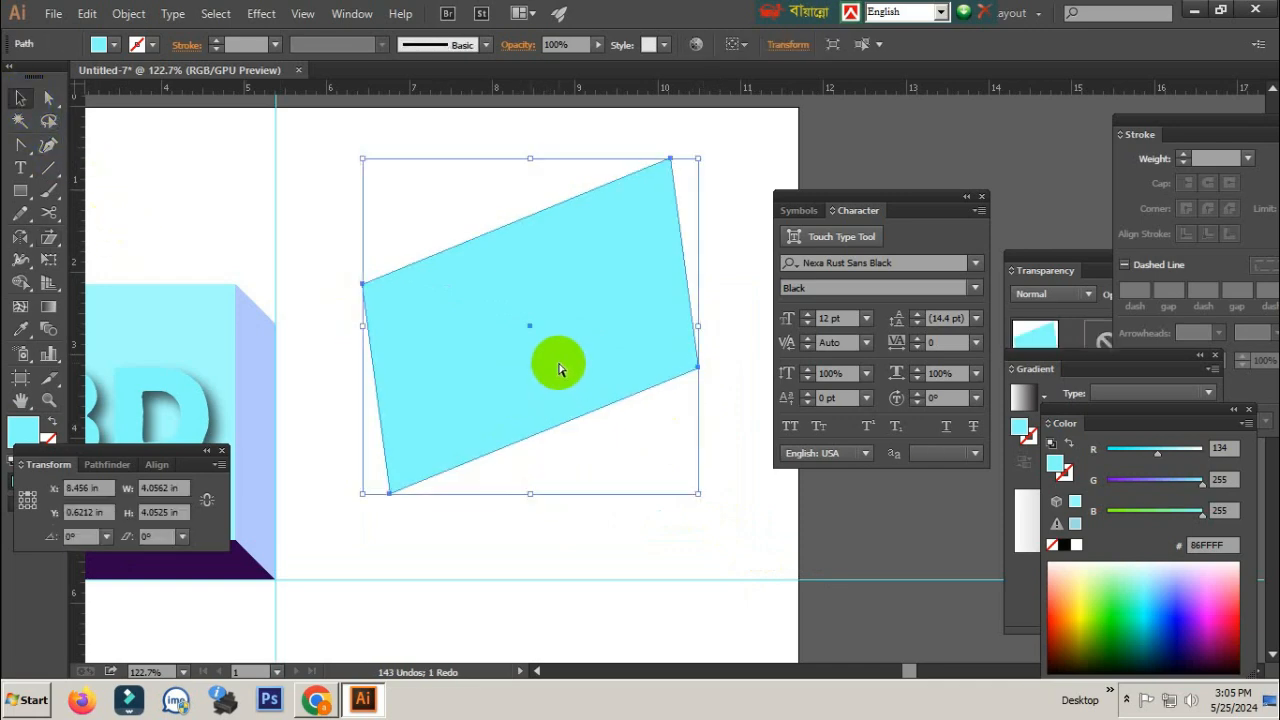
pyautogui.press('ctrl')
pyautogui.hotkey('ctrl', 'c')
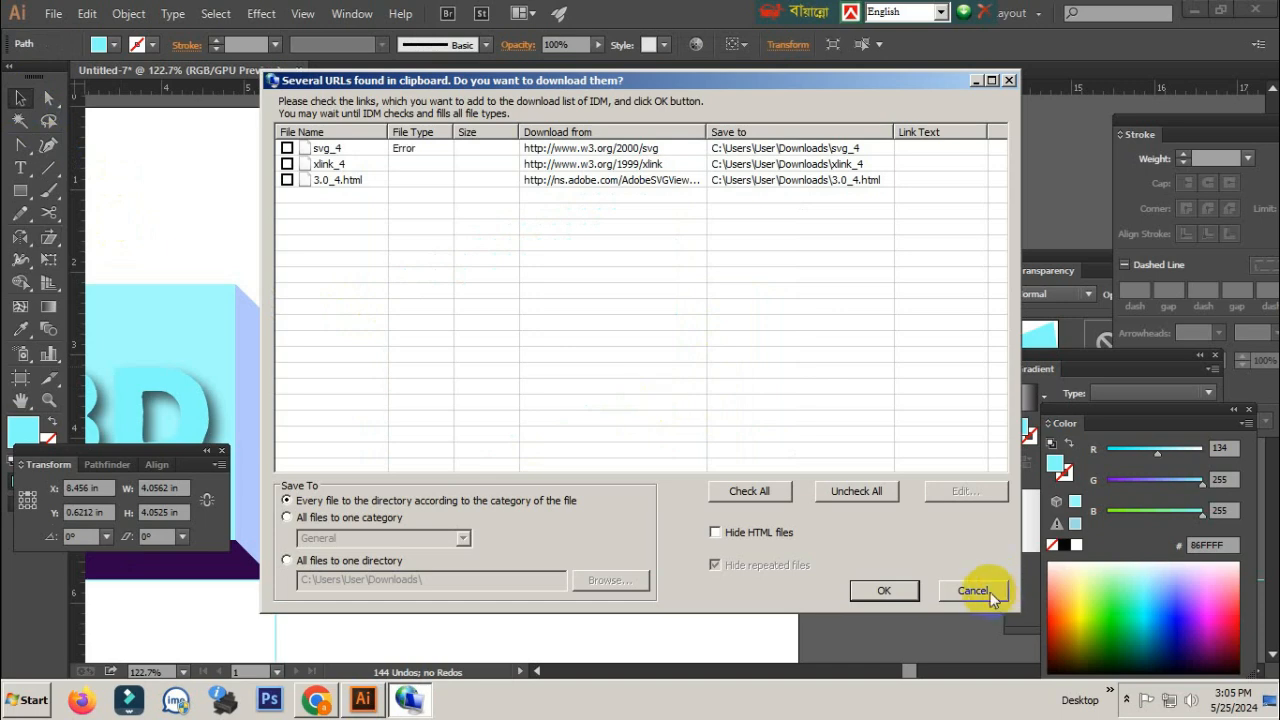
pyautogui.click(985, 592)
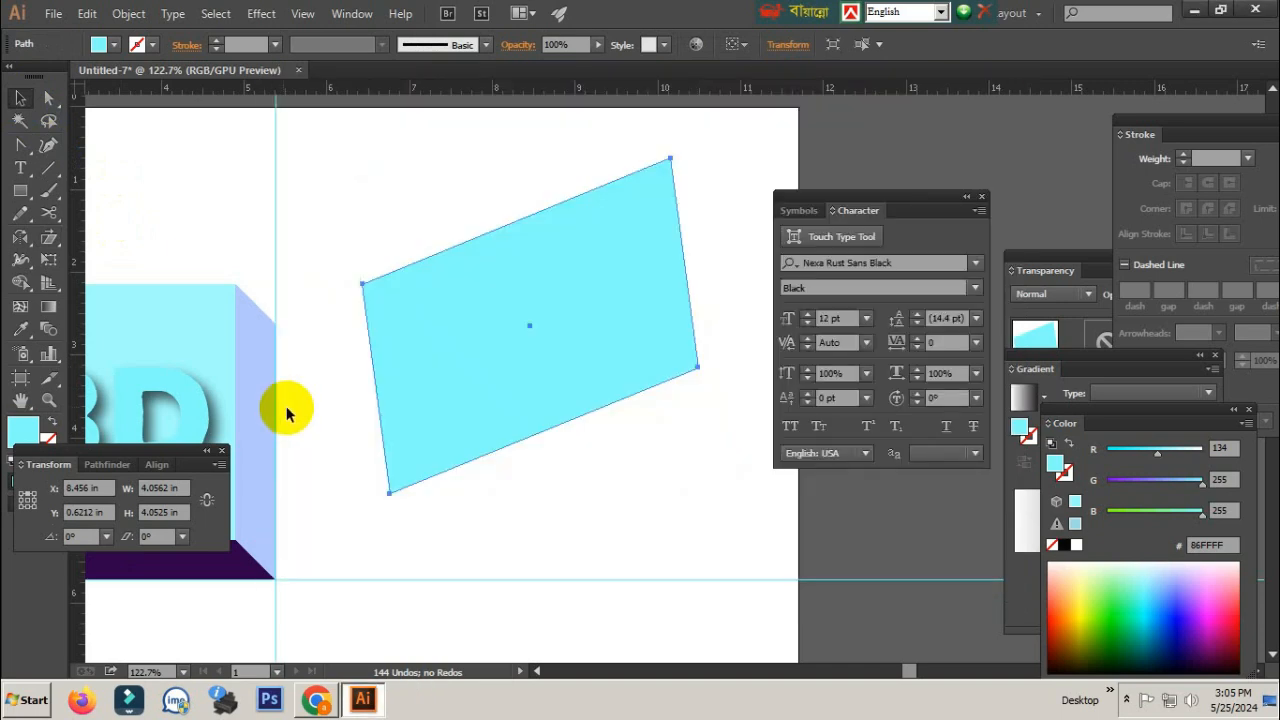
# Step: Shear the front copy vertically about its centre to about 4.06 by 3.09 in overall and deselect it
pyautogui.click(55, 242)
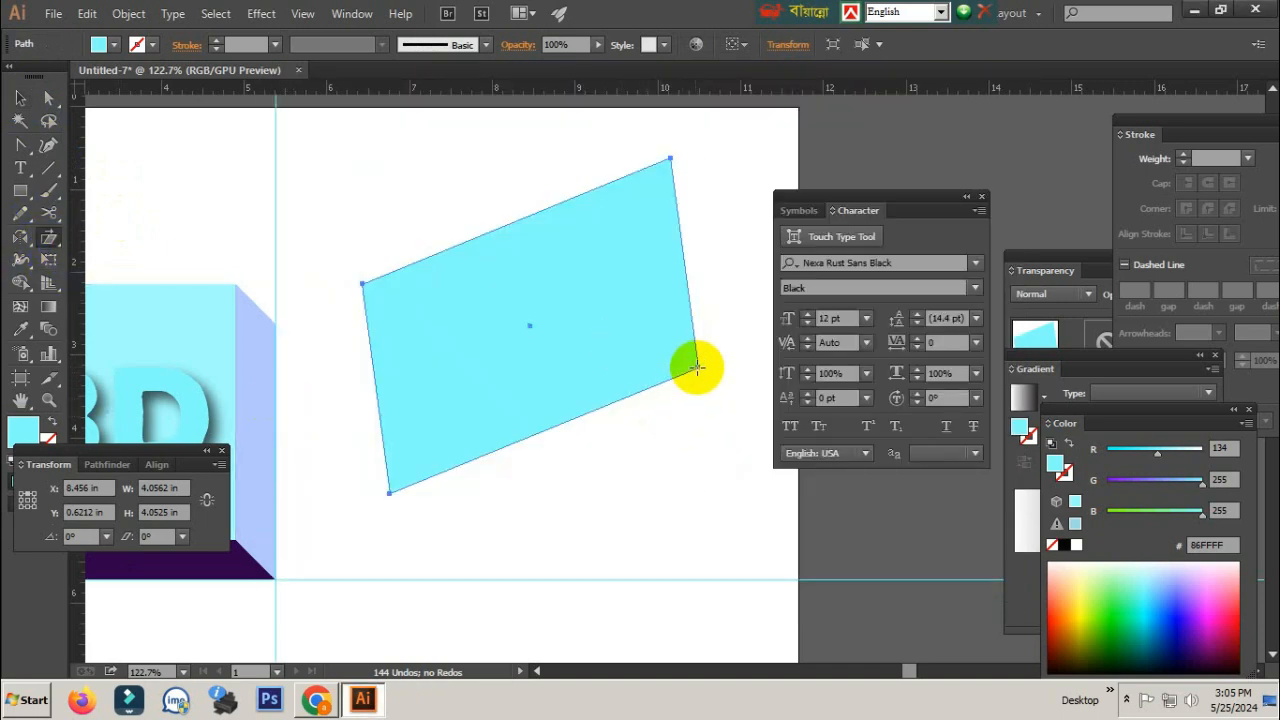
pyautogui.moveTo(697, 363); pyautogui.dragTo(697, 456)
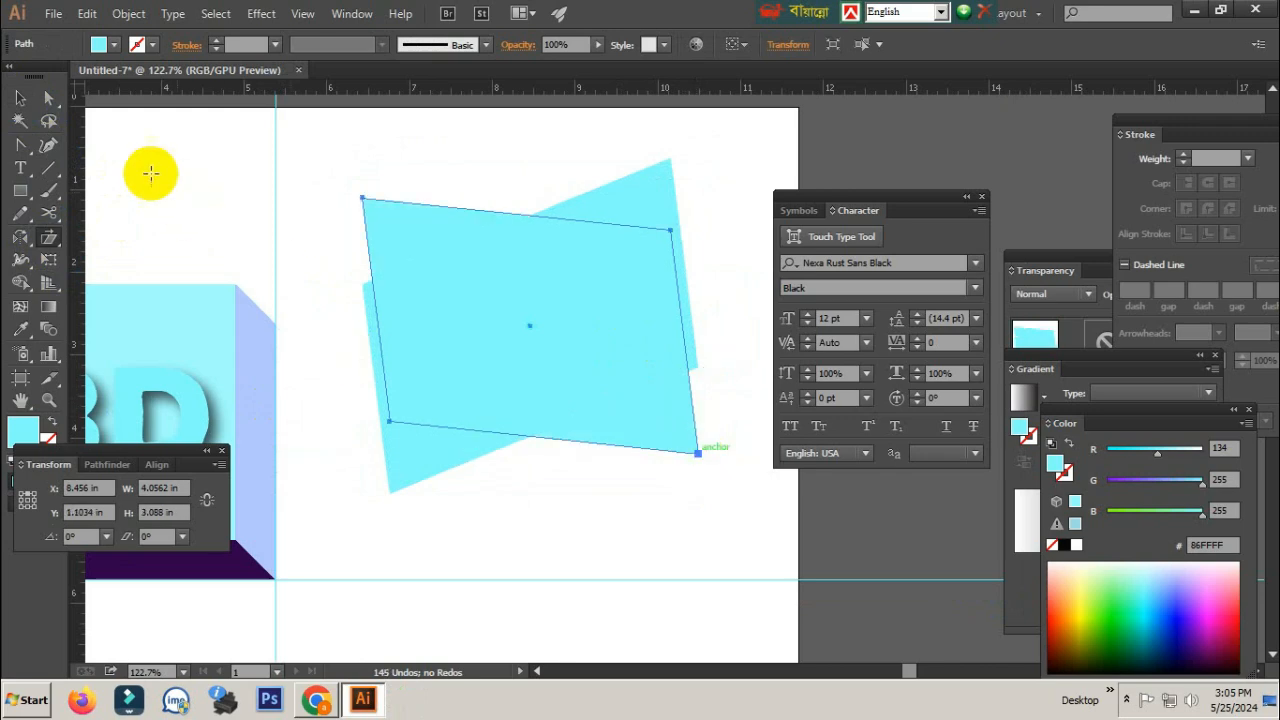
pyautogui.click(20, 98)
pyautogui.click(343, 214)
# Step: Fill the rear sheared shape with violet-blue 867CFF and deselect it
pyautogui.click(498, 305)
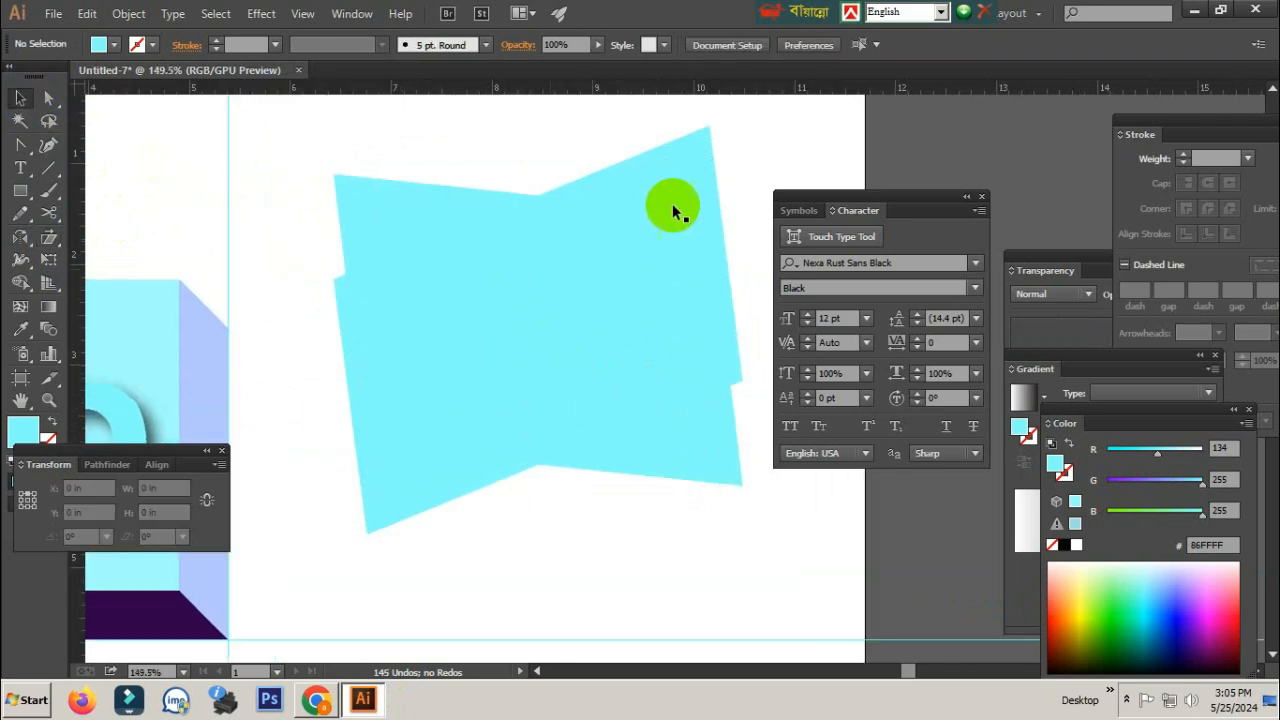
pyautogui.click(663, 177)
pyautogui.moveTo(1168, 493); pyautogui.dragTo(1153, 485)
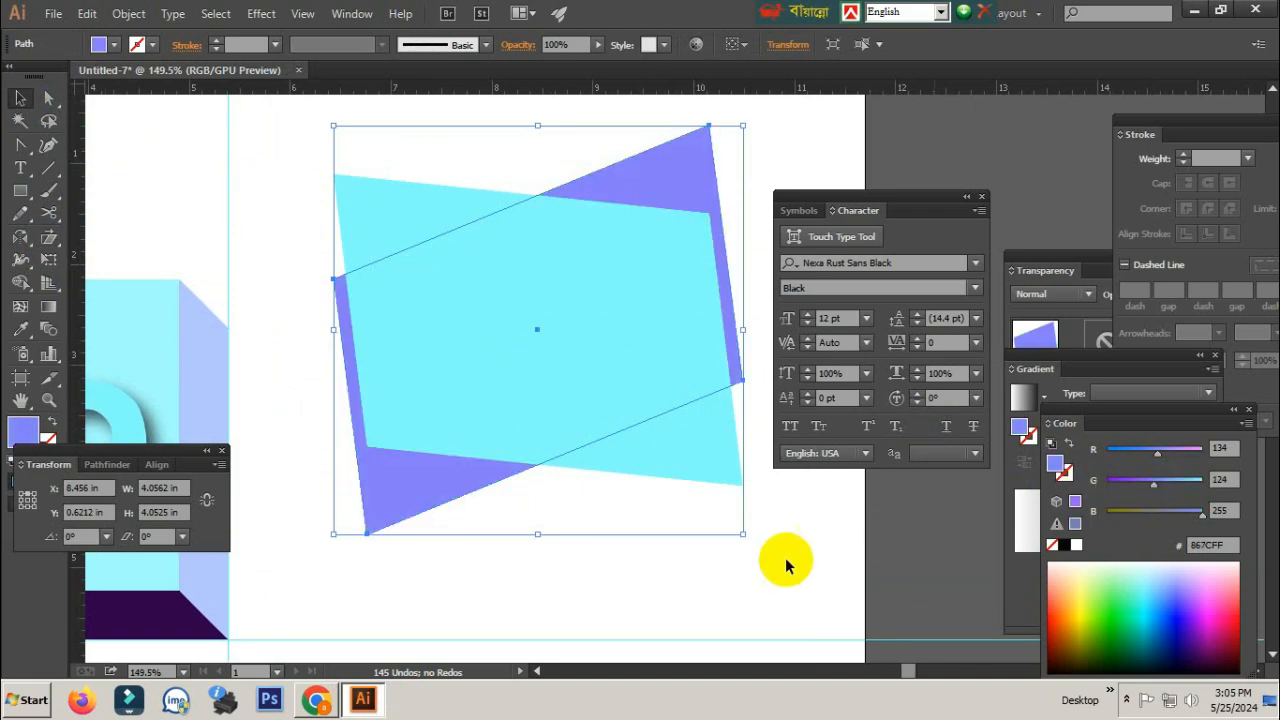
pyautogui.click(786, 560)
# Step: Draw a violet-blue rectangle about 2.14 by 1.91 in below the two sheared shapes
pyautogui.hotkey('ctrl', '1')
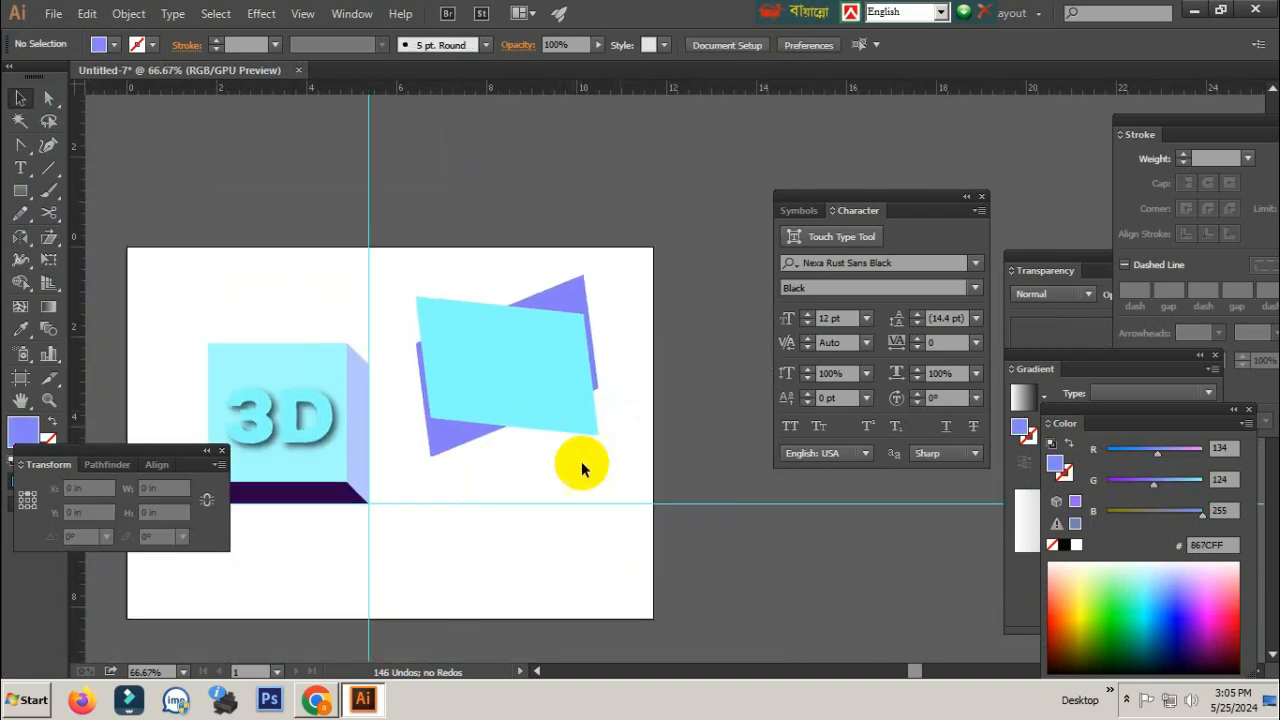
pyautogui.click(570, 346)
pyautogui.click(706, 383)
pyautogui.moveTo(527, 421); pyautogui.dragTo(615, 423)
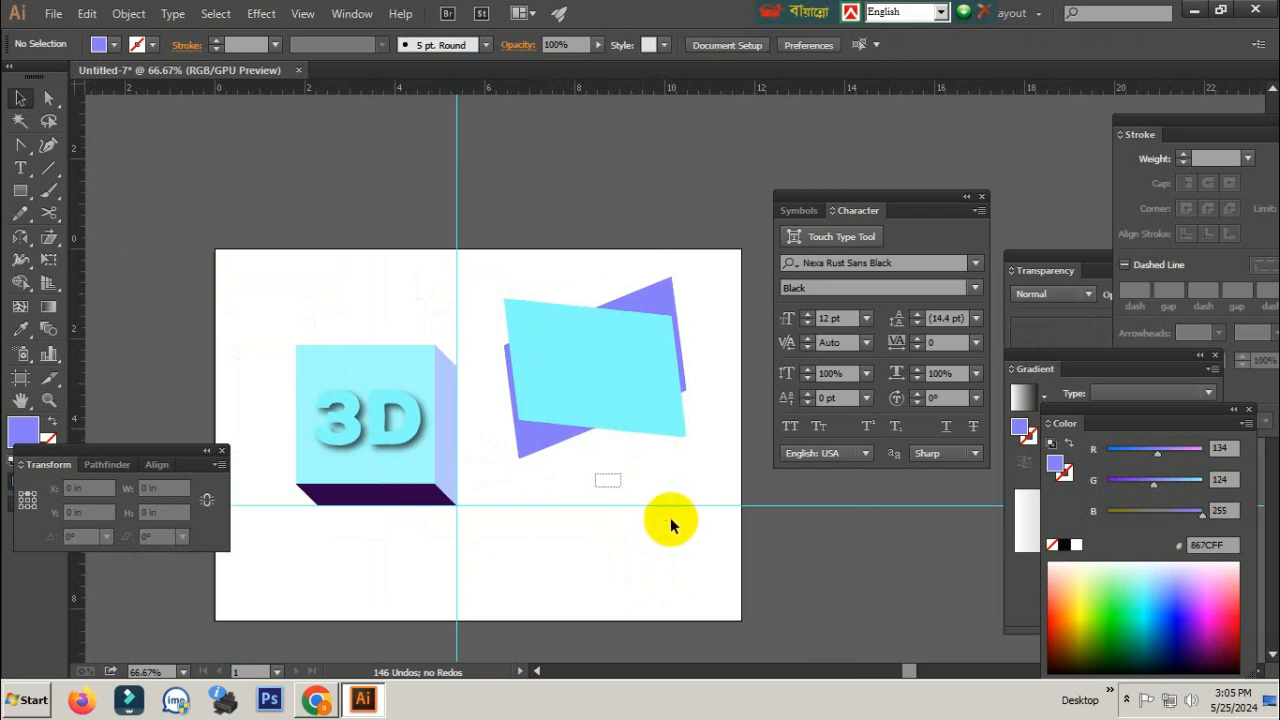
pyautogui.moveTo(688, 523); pyautogui.dragTo(4, 240)
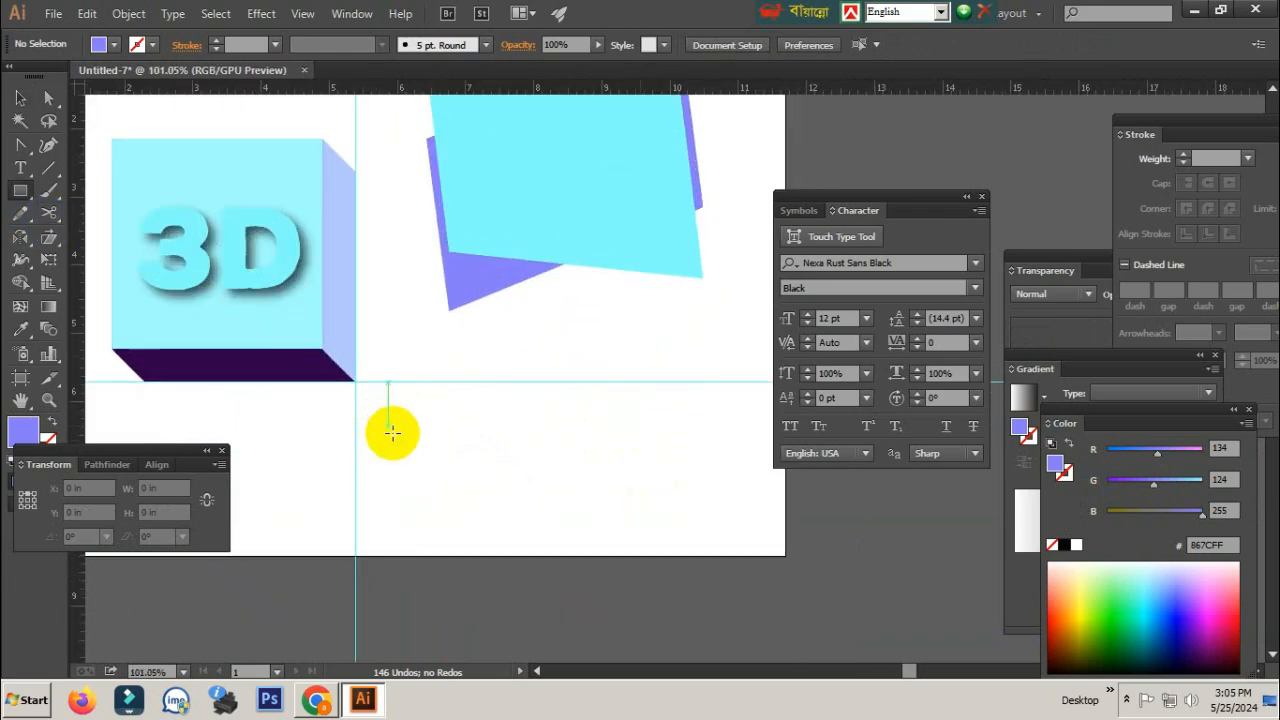
pyautogui.moveTo(402, 396); pyautogui.dragTo(549, 527)
pyautogui.press('v')
pyautogui.click(636, 500)
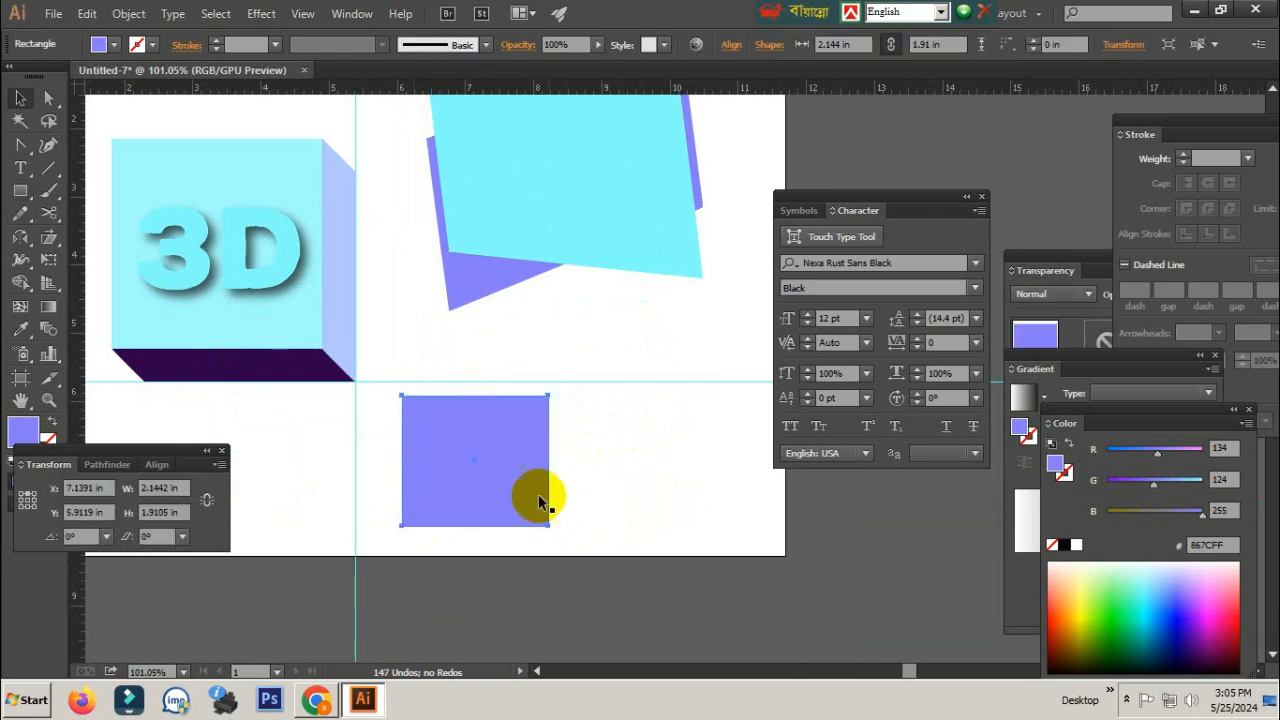
# Step: Shear the violet-blue rectangle about its centre into a tilted band about 3.54 by 2.47 in overall
pyautogui.moveTo(430, 476); pyautogui.dragTo(542, 476)
pyautogui.click(541, 478)
pyautogui.click(45, 238)
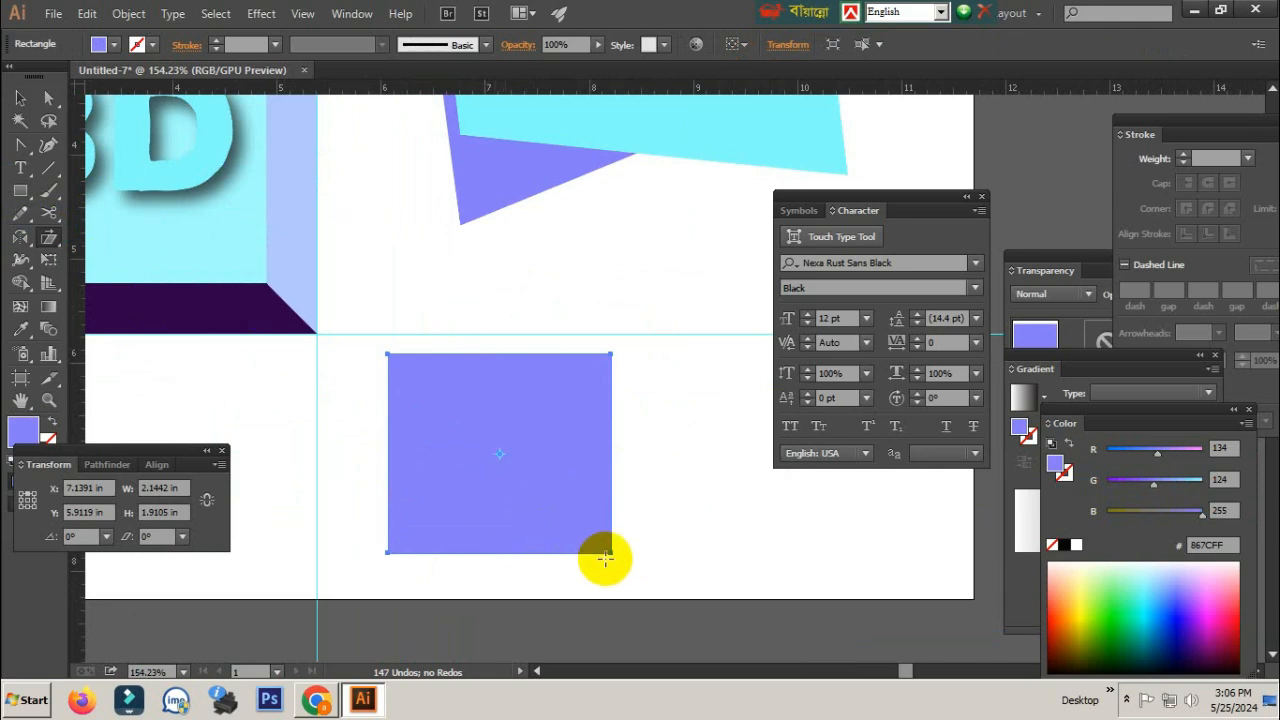
pyautogui.moveTo(606, 530); pyautogui.dragTo(642, 447)
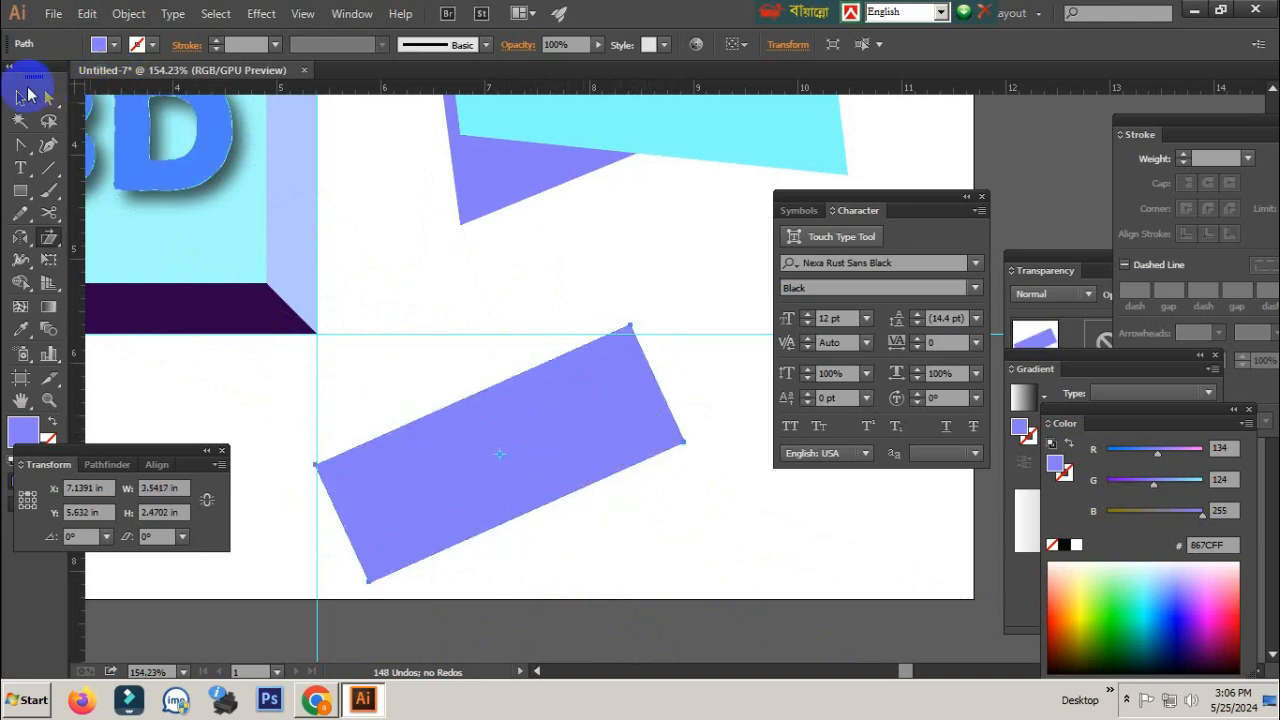
# Step: Duplicate the tilted violet-blue band in place and dismiss the clipboard download dialog
pyautogui.click(21, 97)
pyautogui.click(396, 284)
pyautogui.click(499, 485)
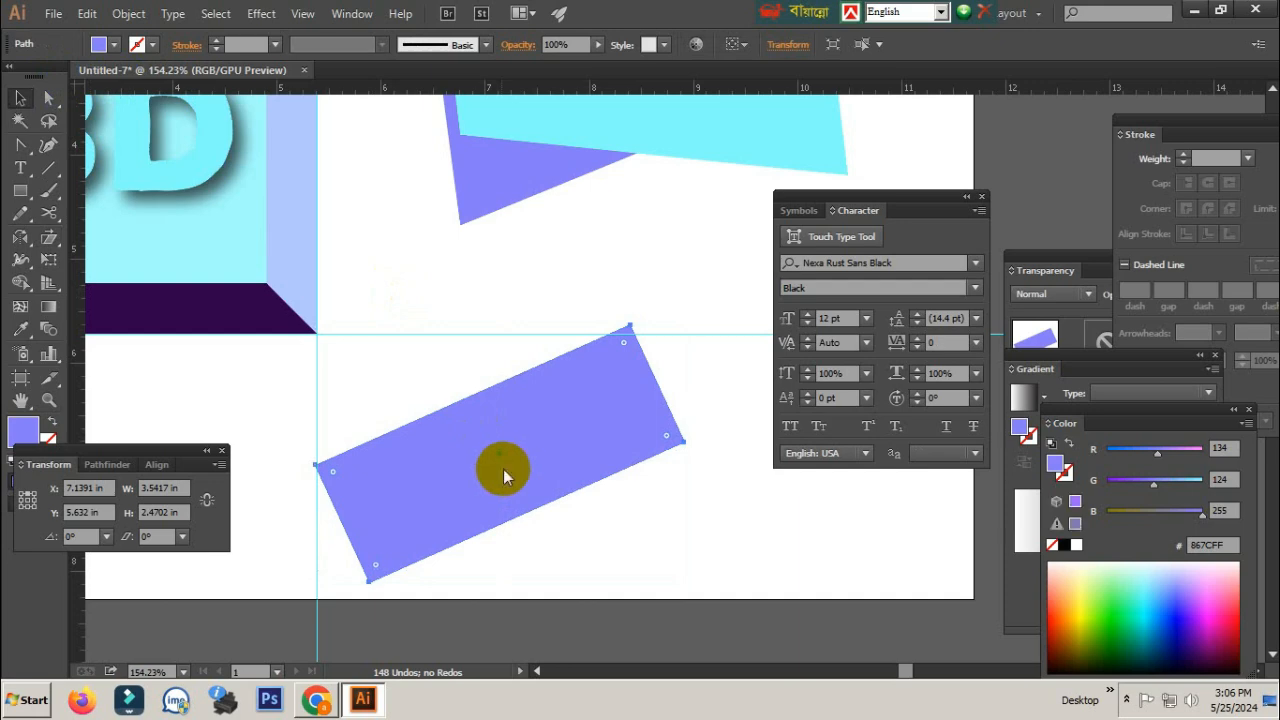
pyautogui.hotkey('ctrl', 'x')
pyautogui.click(962, 590)
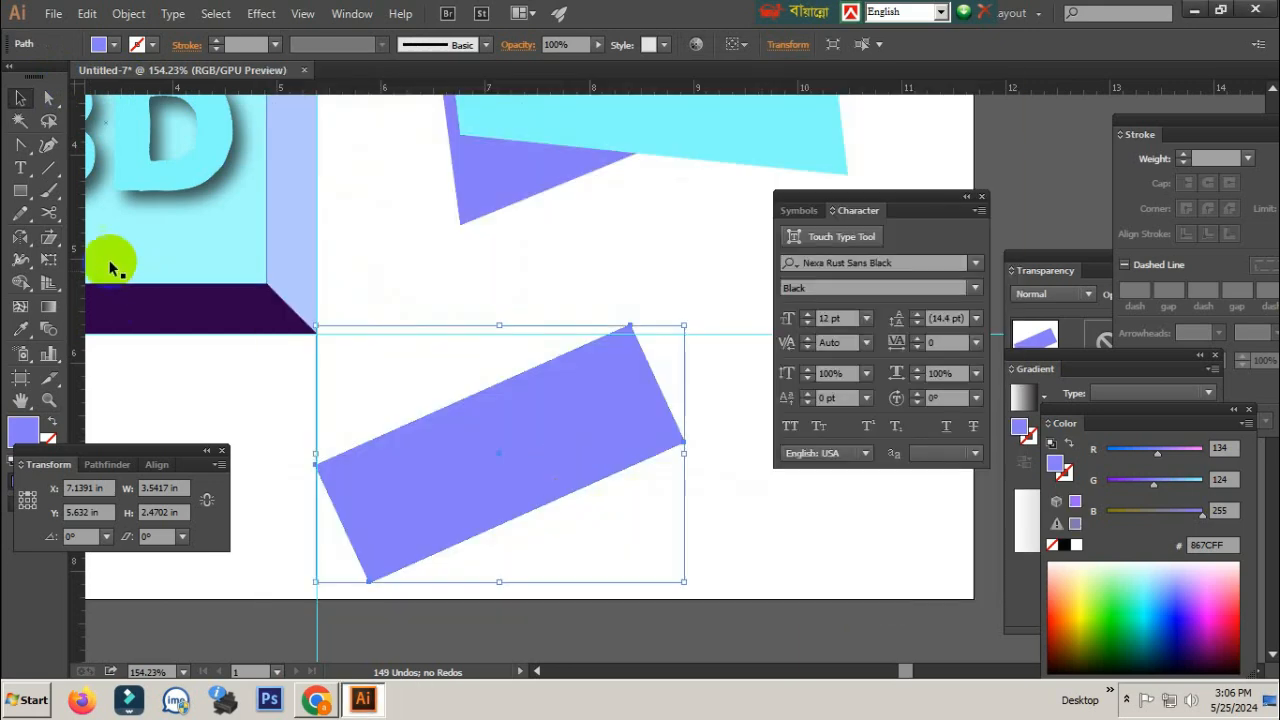
# Step: Shear the duplicate violet-blue band about its far left corner until it measures about 3.23 by 2.74 in overall
pyautogui.click(55, 193)
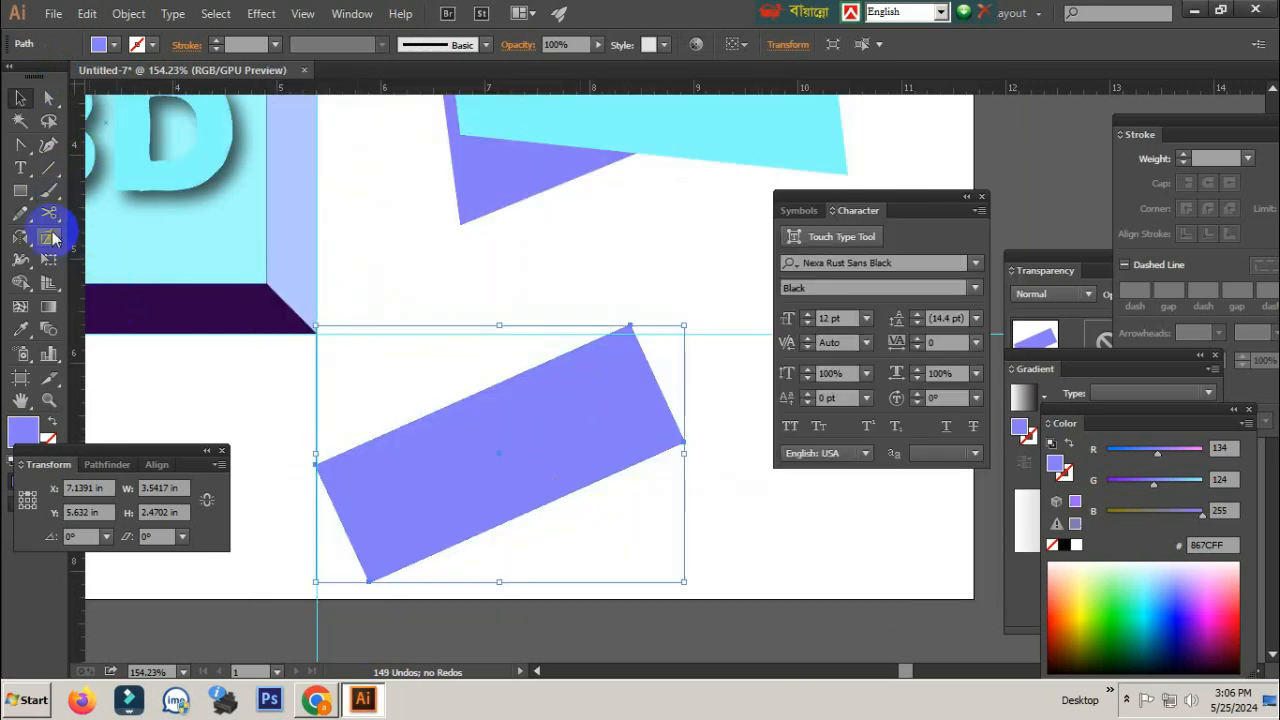
pyautogui.click(50, 237)
pyautogui.click(520, 486)
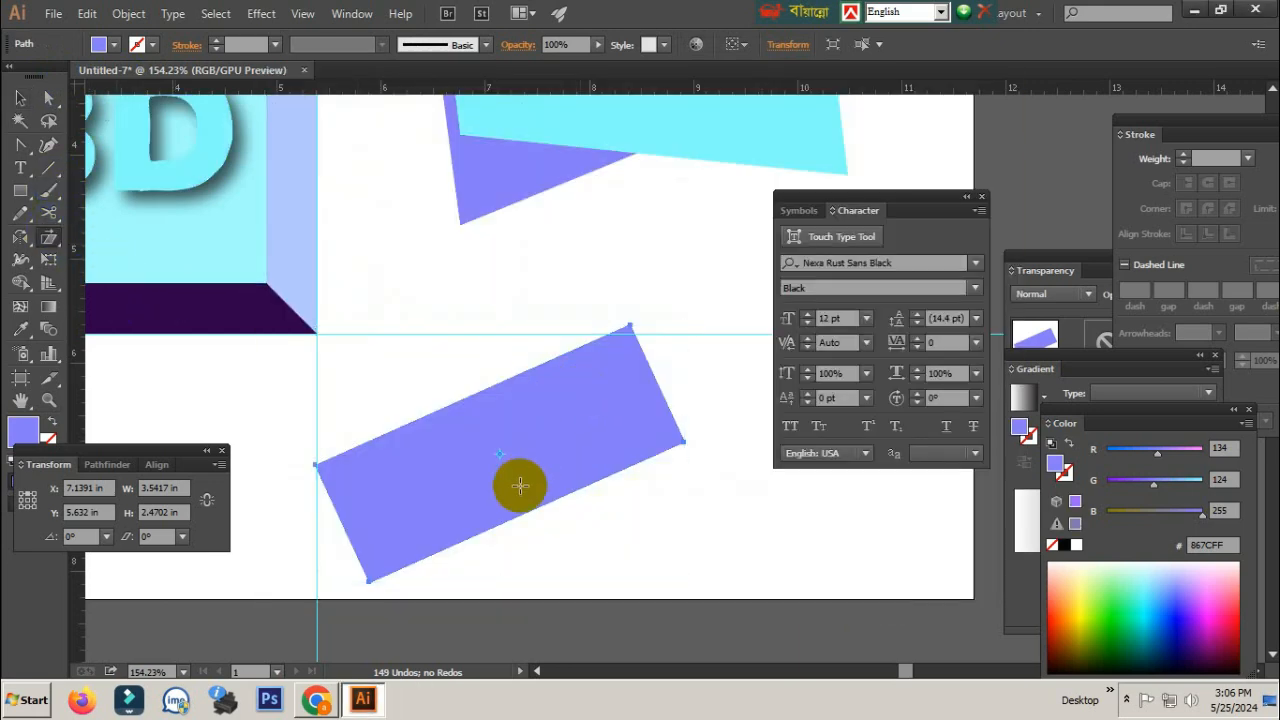
pyautogui.click(316, 462)
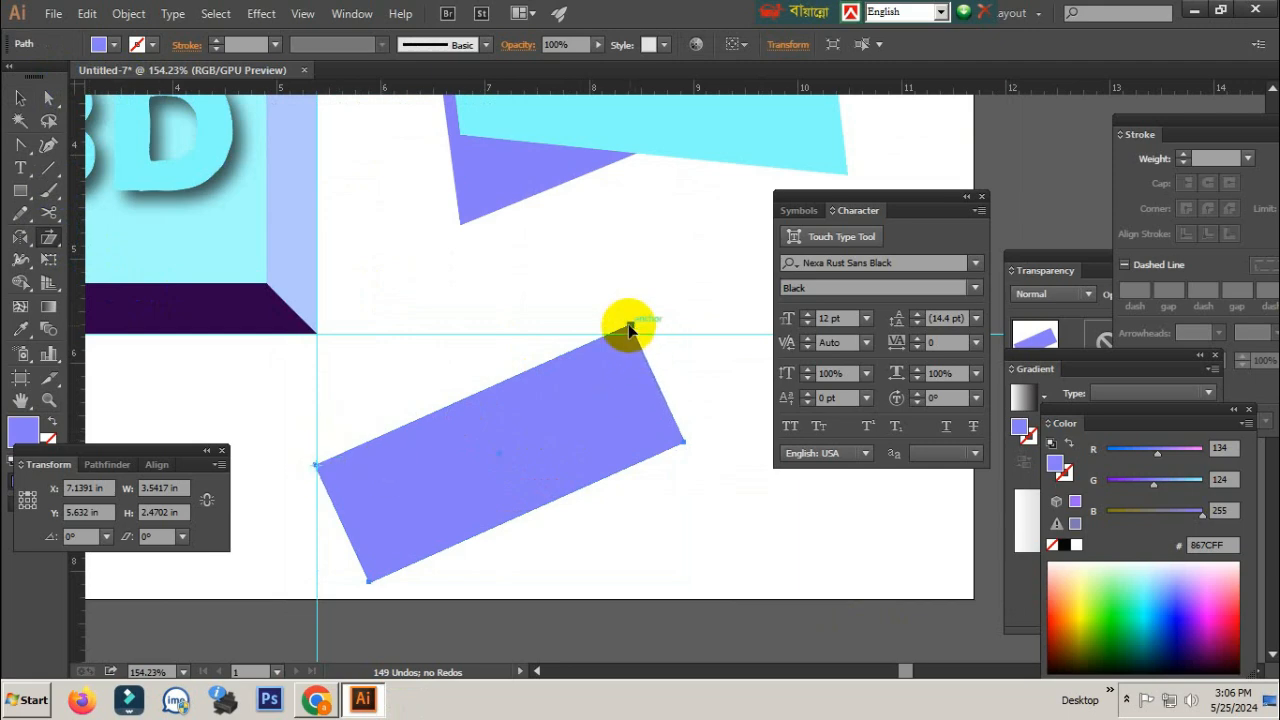
pyautogui.moveTo(629, 327); pyautogui.dragTo(579, 303)
# Step: Fill the sheared front copy with red B80000 and deselect it
pyautogui.click(24, 100)
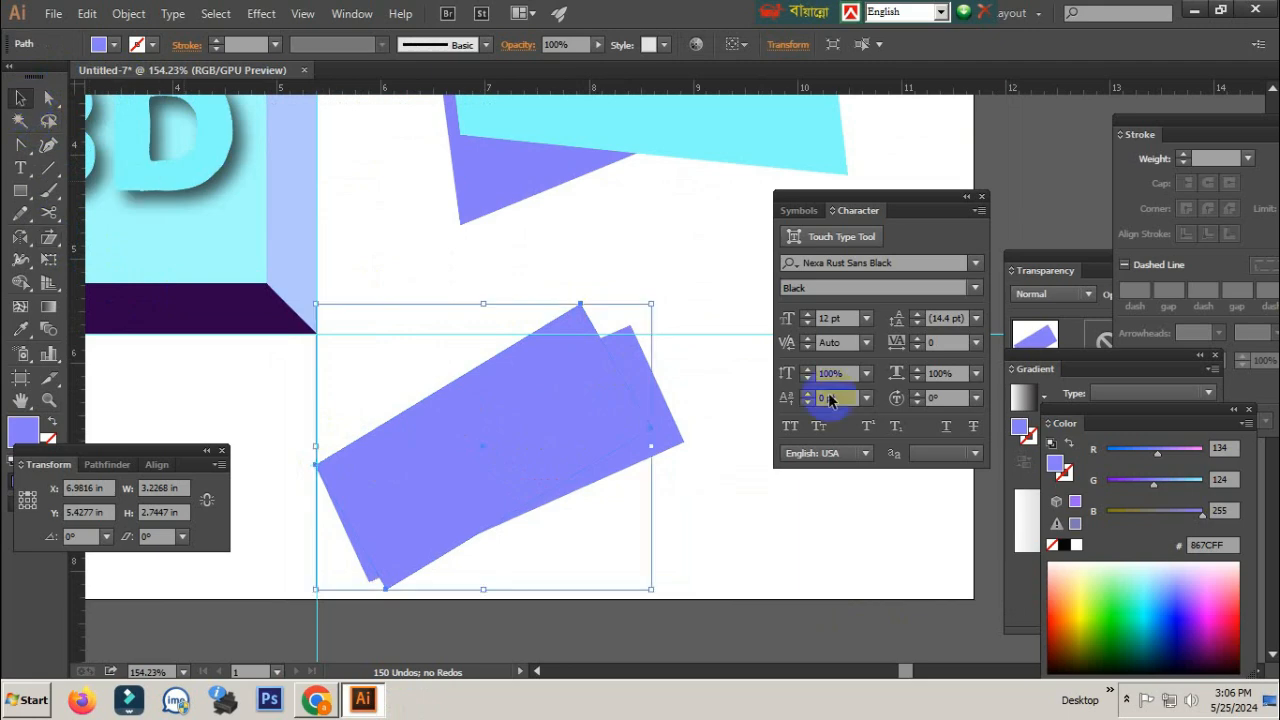
pyautogui.click(1028, 433)
pyautogui.moveTo(1133, 458); pyautogui.dragTo(1108, 452)
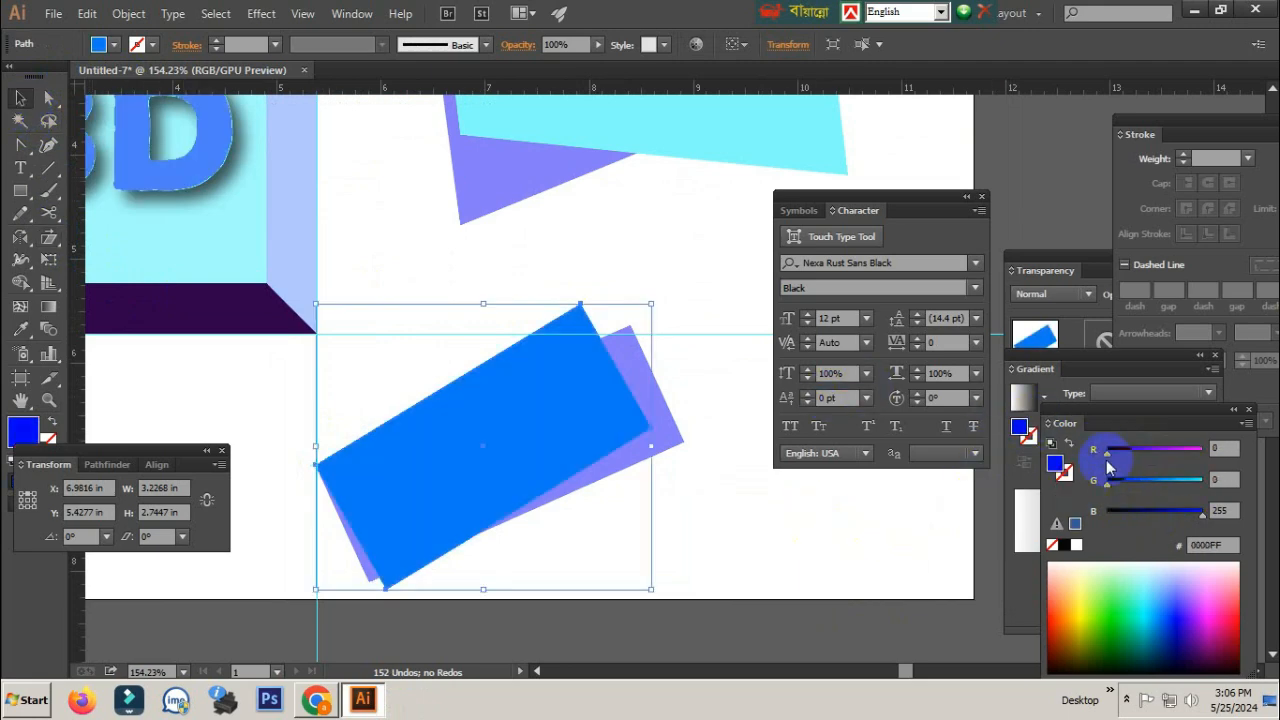
pyautogui.click(1175, 466)
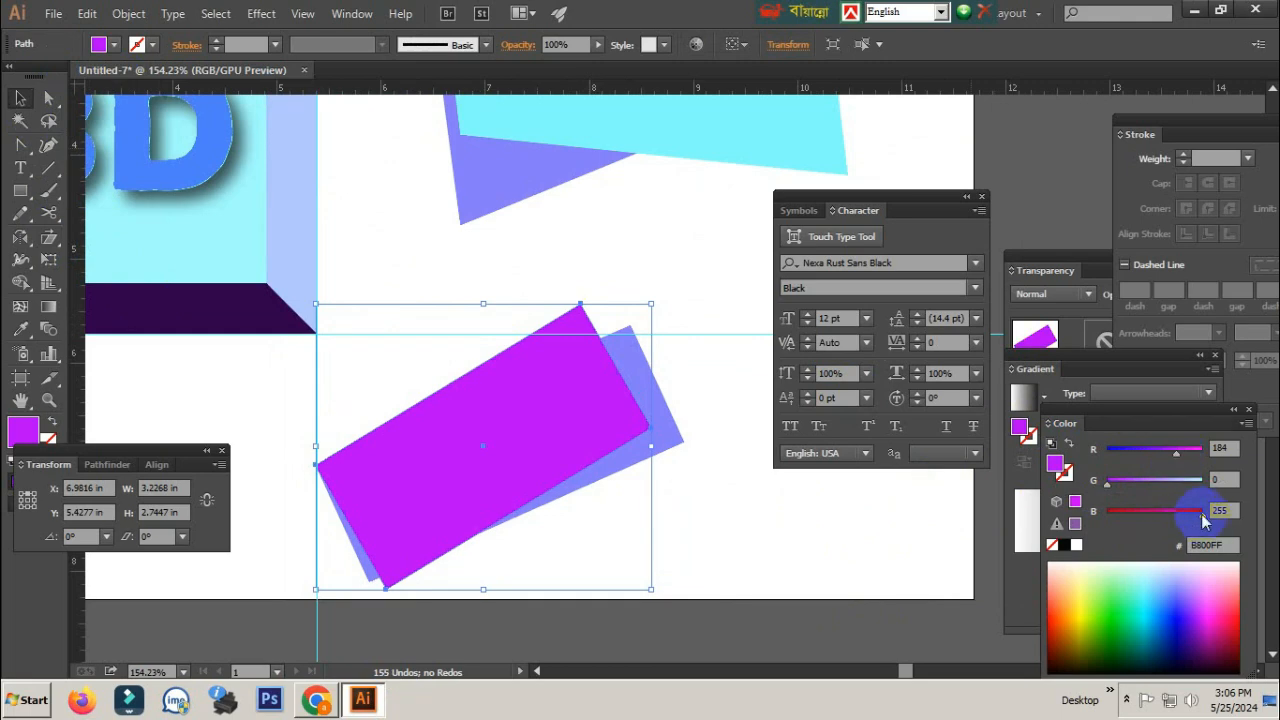
pyautogui.moveTo(1203, 516); pyautogui.dragTo(1010, 517)
pyautogui.click(844, 566)
# Step: Move the red shape up and left so its lowest corner meets the violet-blue band's lowest corner
pyautogui.scroll(-3, 655, 416)
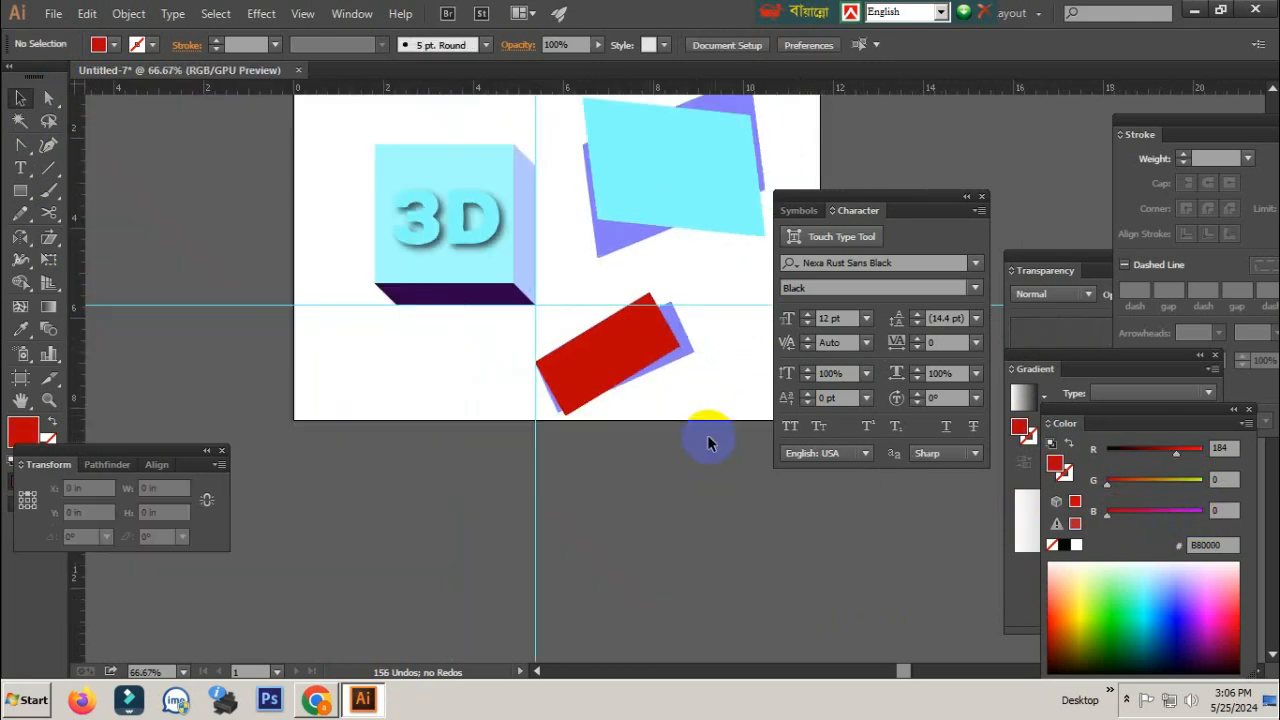
pyautogui.scroll(6, 600, 440)
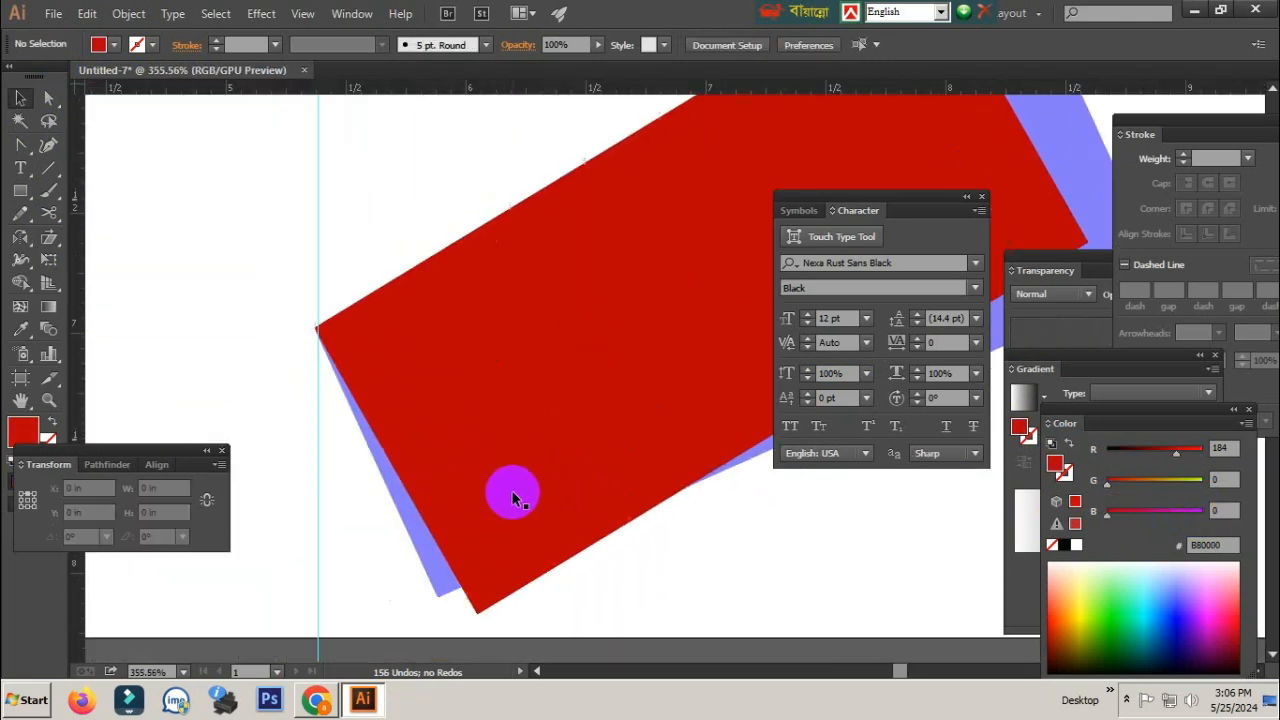
pyautogui.moveTo(512, 498); pyautogui.dragTo(438, 472)
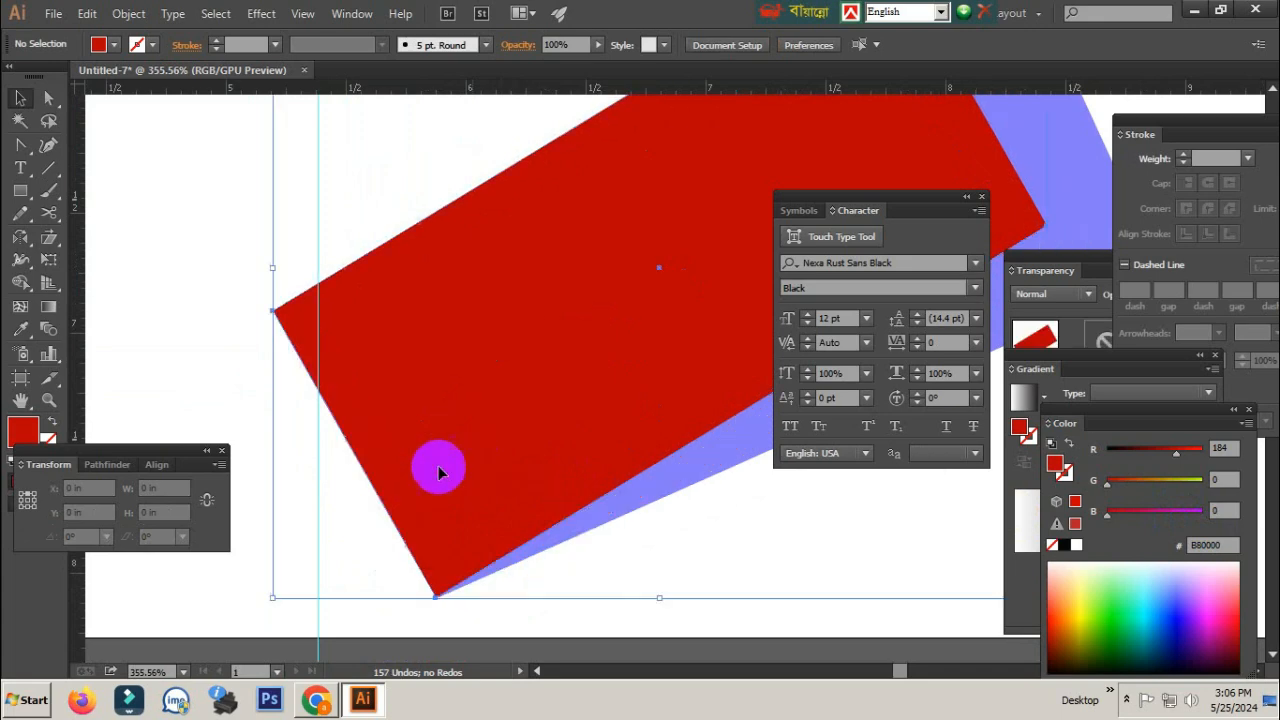
pyautogui.scroll(-3, 557, 434)
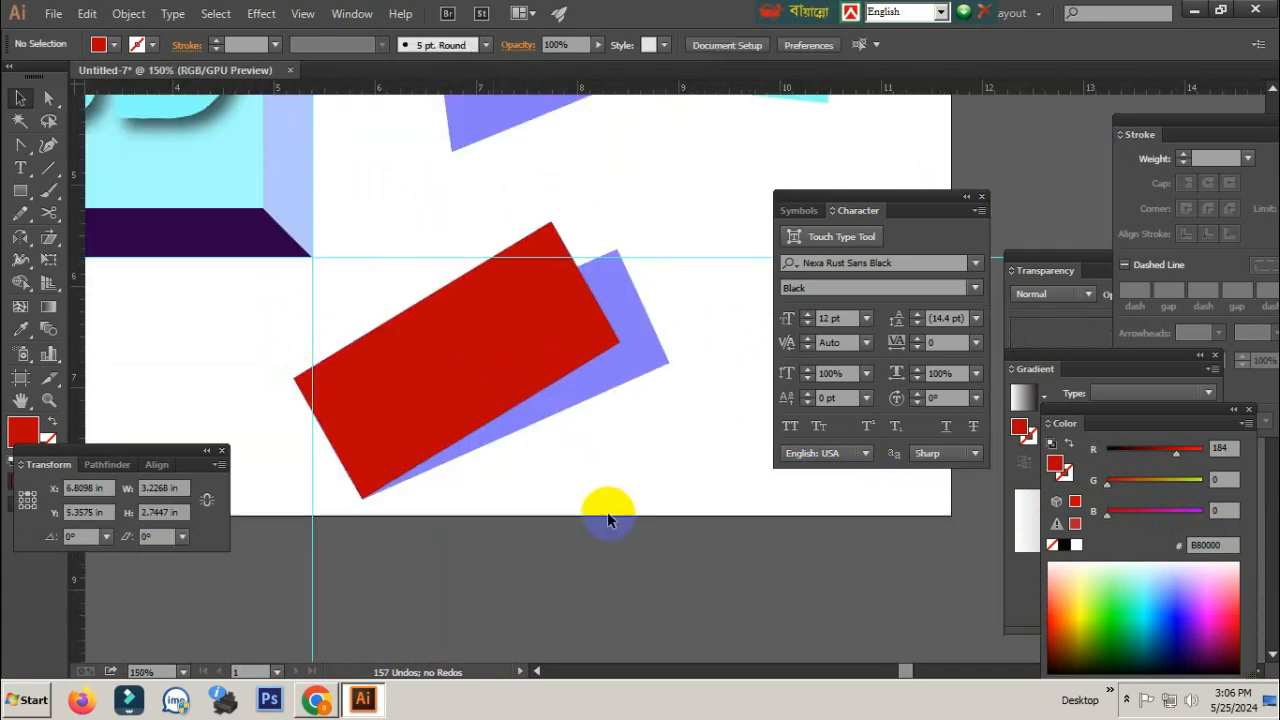
pyautogui.scroll(1, 586, 457)
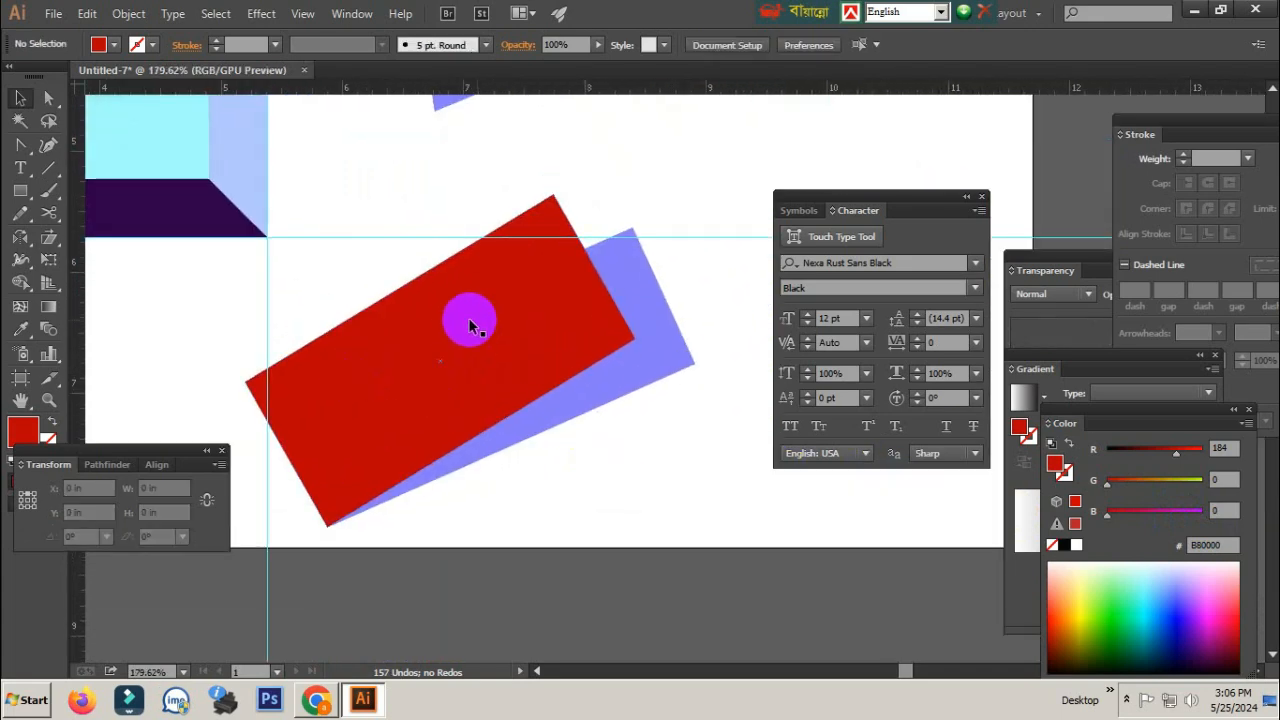
pyautogui.scroll(1, 470, 325)
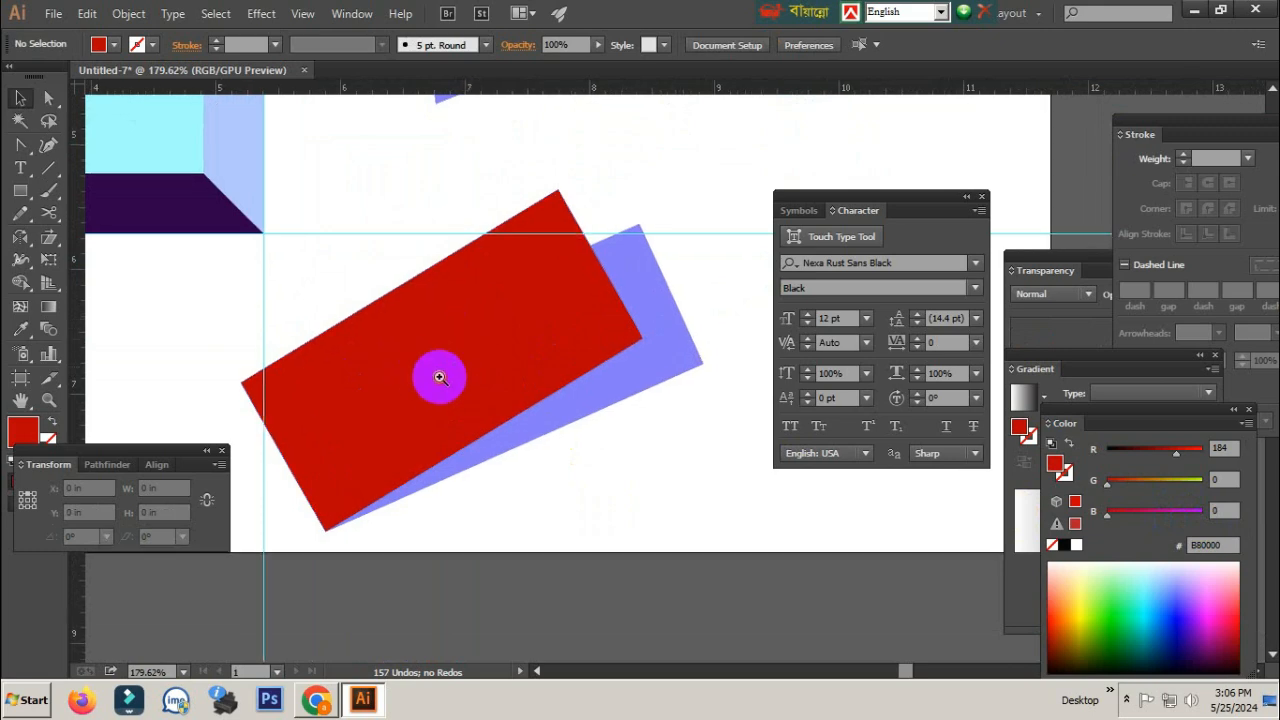
pyautogui.moveTo(437, 374); pyautogui.dragTo(461, 387)
pyautogui.hotkey('ctrl', 'z')
pyautogui.hotkey('ctrl', 'z')
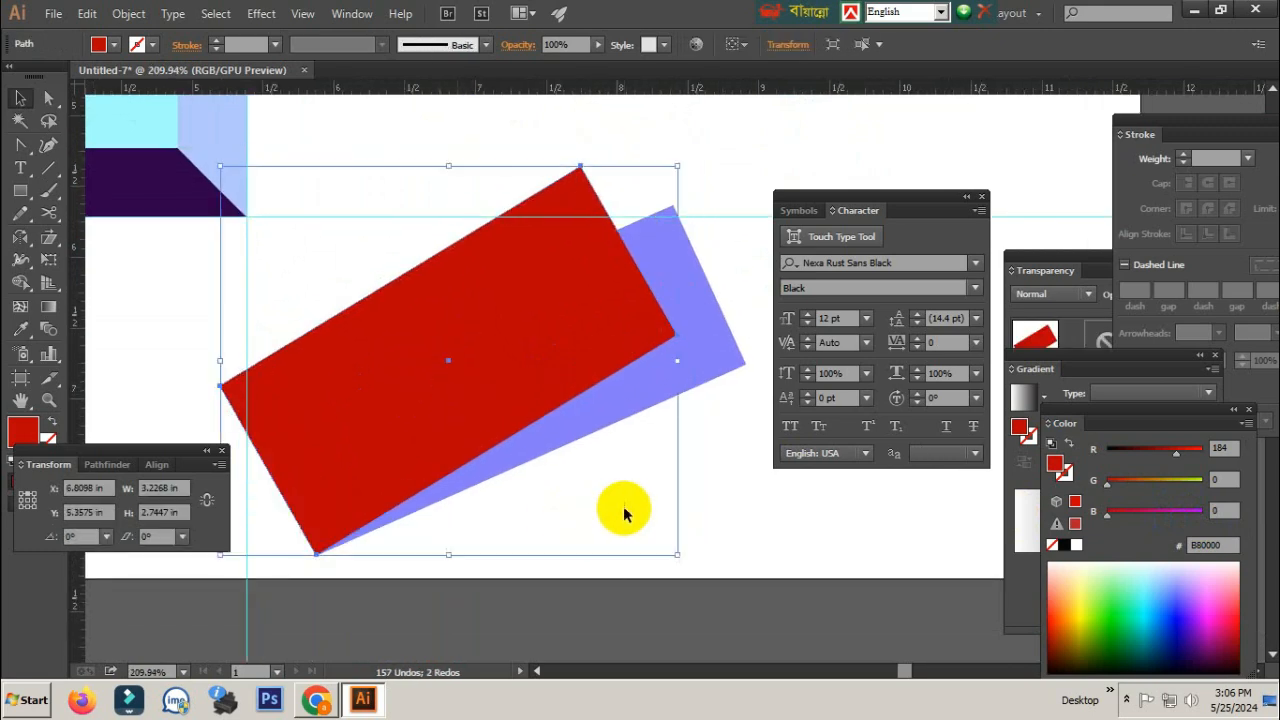
pyautogui.click(623, 508)
# Step: Scale down the violet-blue band behind the red shape from its upper right corner and deselect it
pyautogui.click(637, 337)
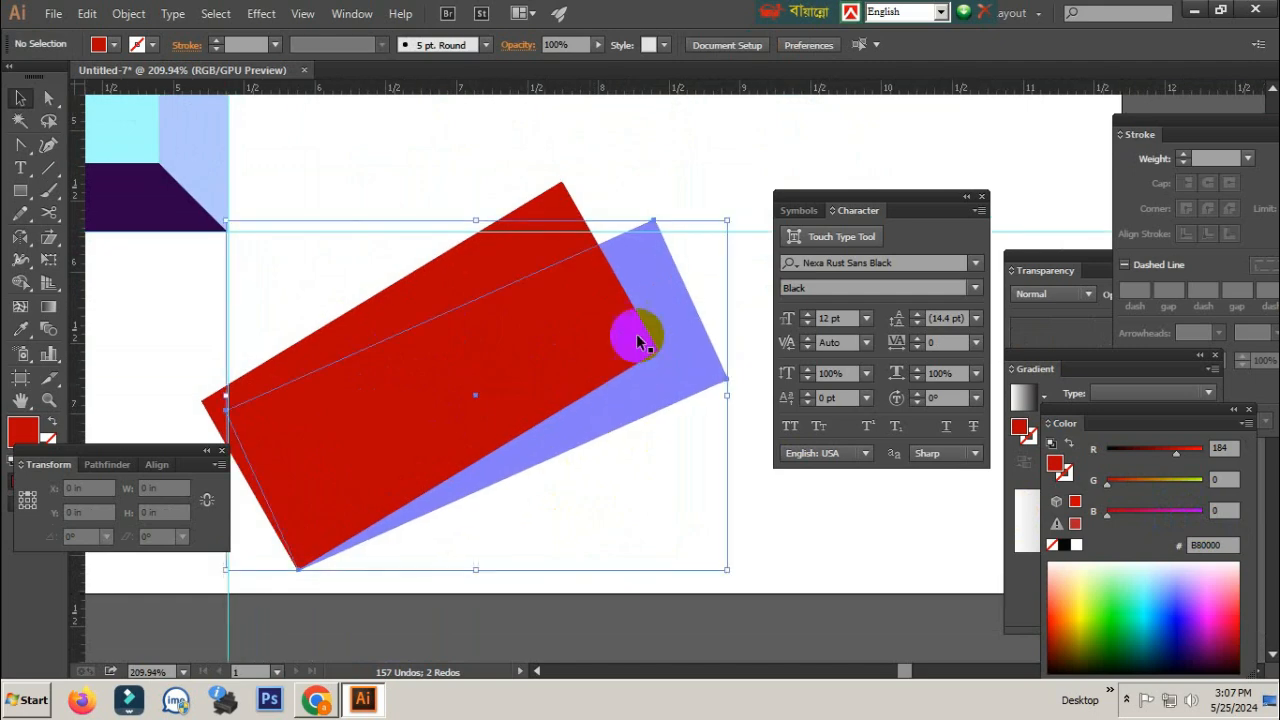
pyautogui.moveTo(728, 220); pyautogui.dragTo(645, 267)
pyautogui.click(698, 458)
pyautogui.moveTo(592, 446); pyautogui.dragTo(658, 451)
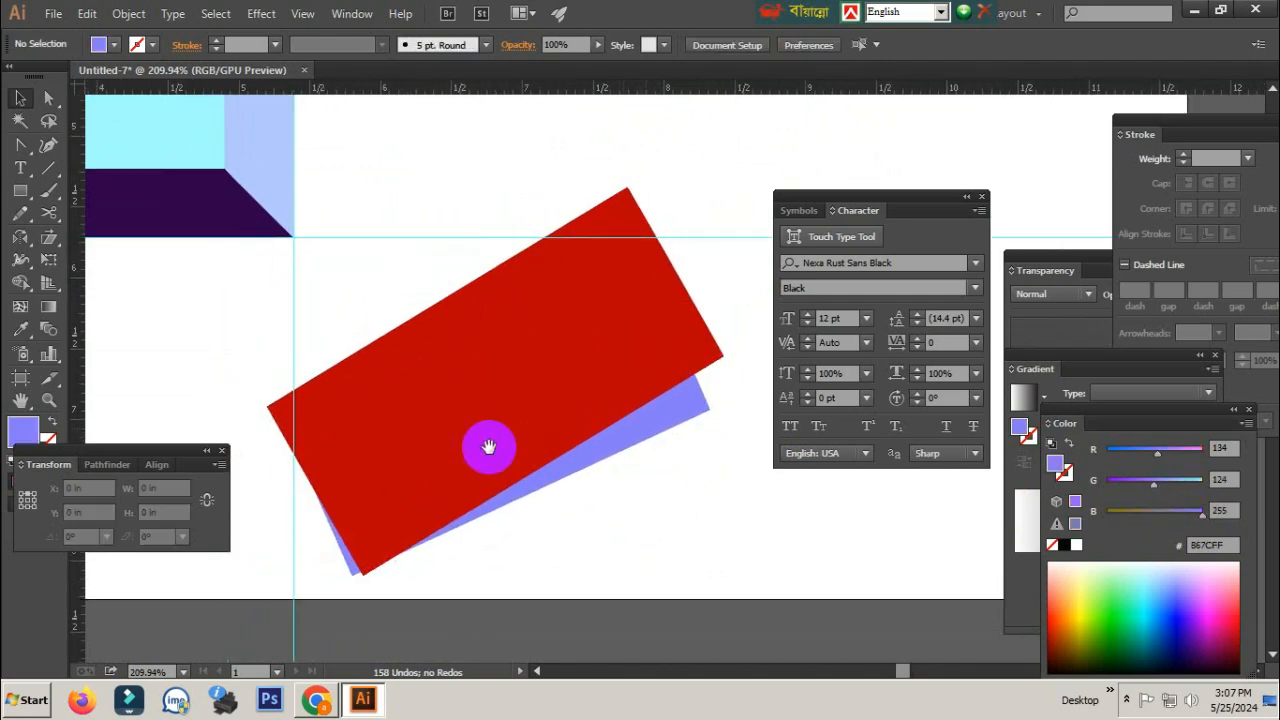
# Step: Nudge the red shape so its lowest corner lines up with the scaled violet-blue band's lowest corner, and deselect it
pyautogui.moveTo(338, 558); pyautogui.dragTo(534, 511)
pyautogui.scroll(3, 608, 512)
pyautogui.moveTo(594, 465); pyautogui.dragTo(580, 460)
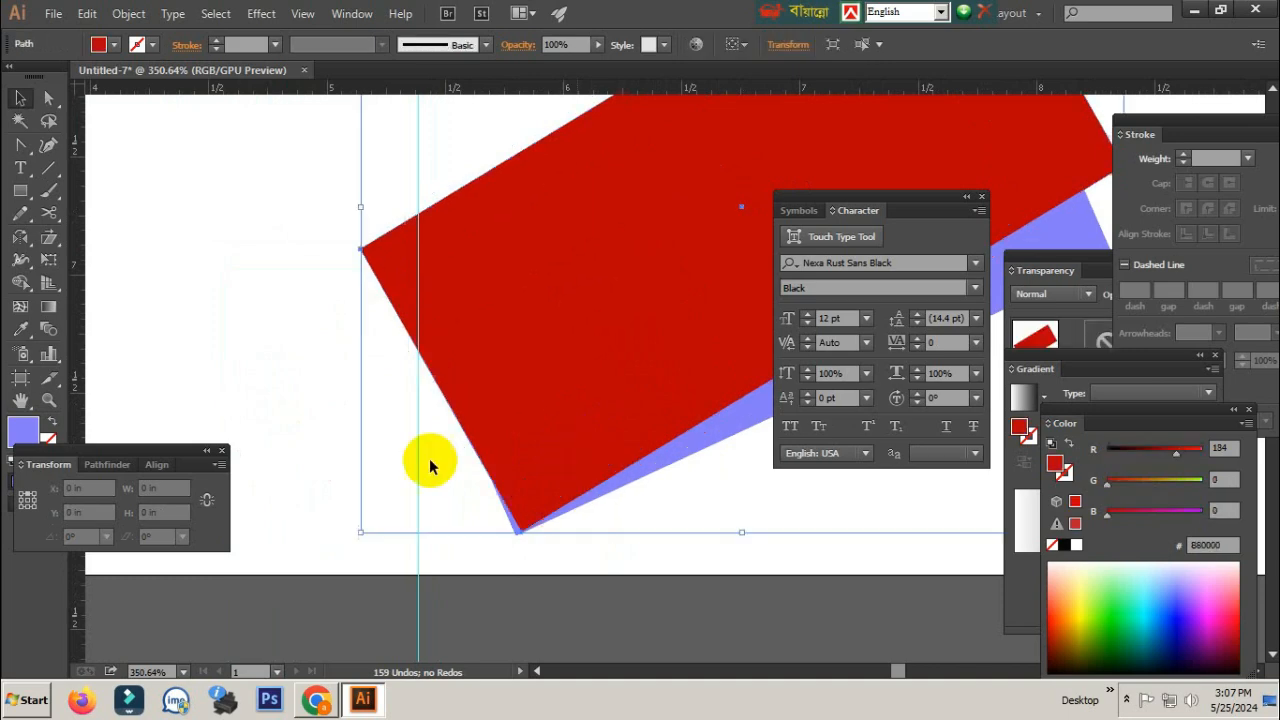
pyautogui.click(414, 458)
pyautogui.scroll(-3, 577, 443)
pyautogui.moveTo(469, 423); pyautogui.dragTo(430, 620)
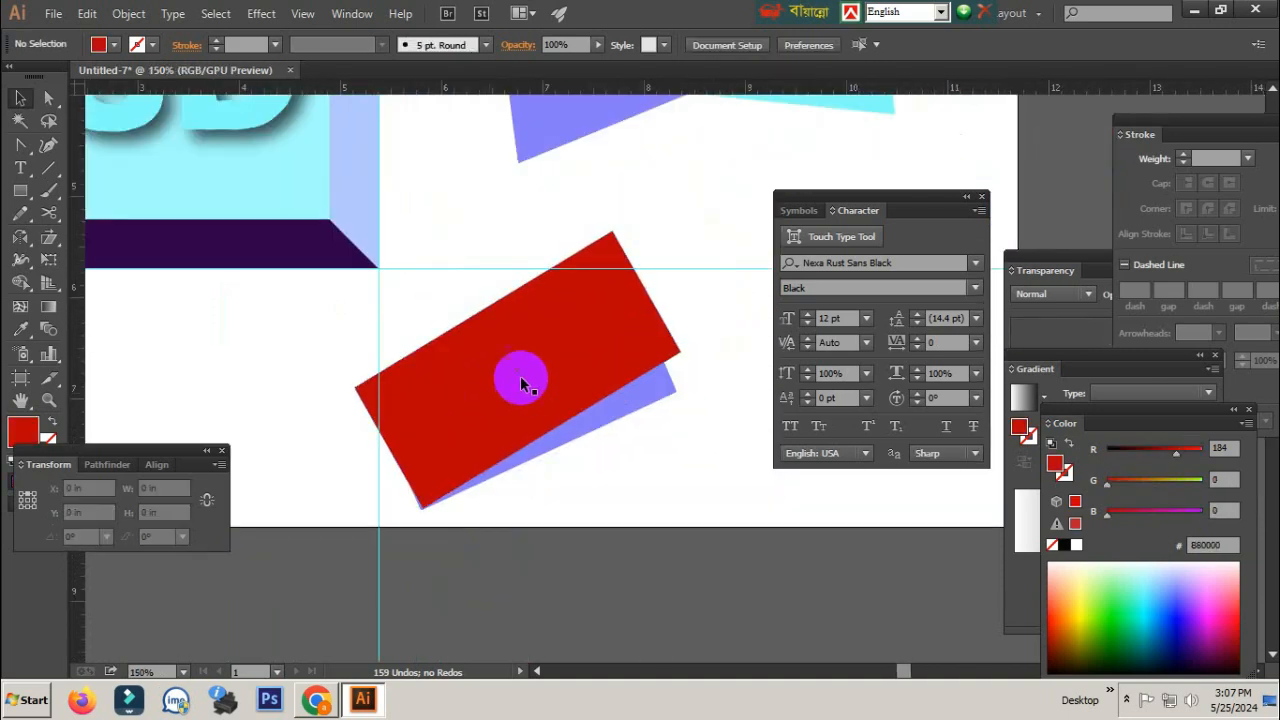
pyautogui.moveTo(681, 294); pyautogui.dragTo(606, 400)
pyautogui.scroll(-2, 606, 400)
pyautogui.moveTo(510, 406); pyautogui.dragTo(489, 428)
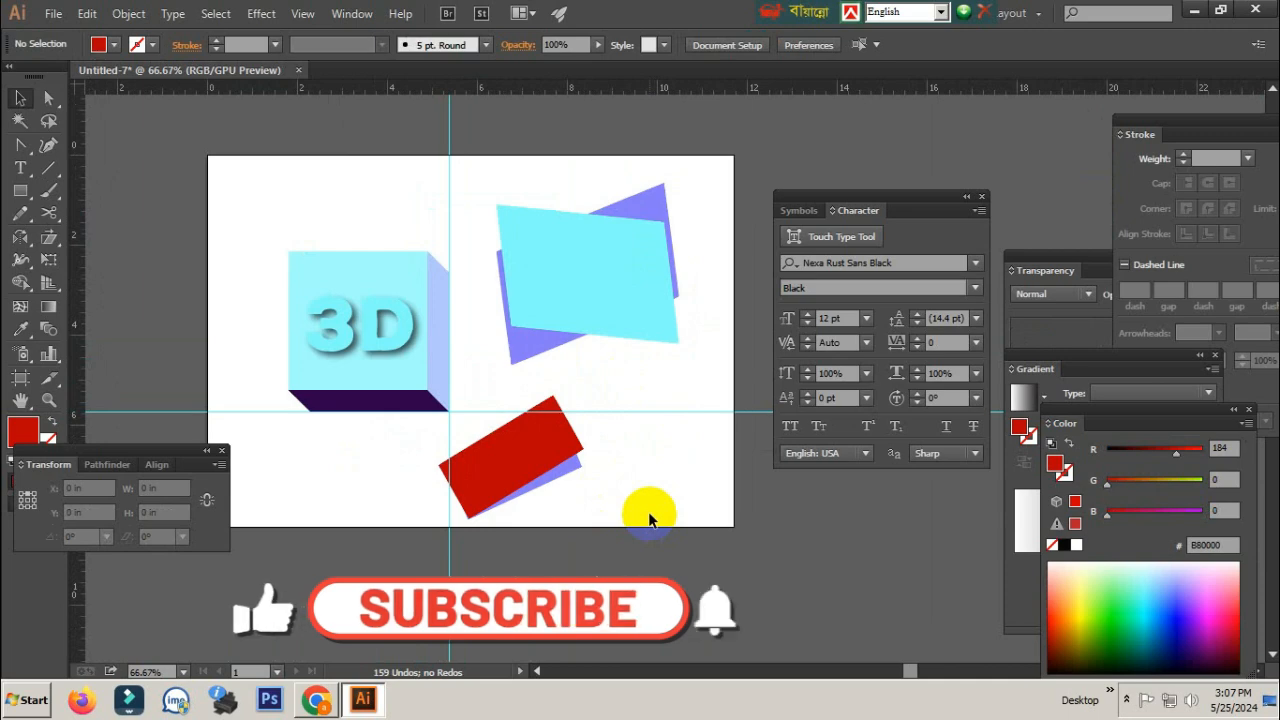